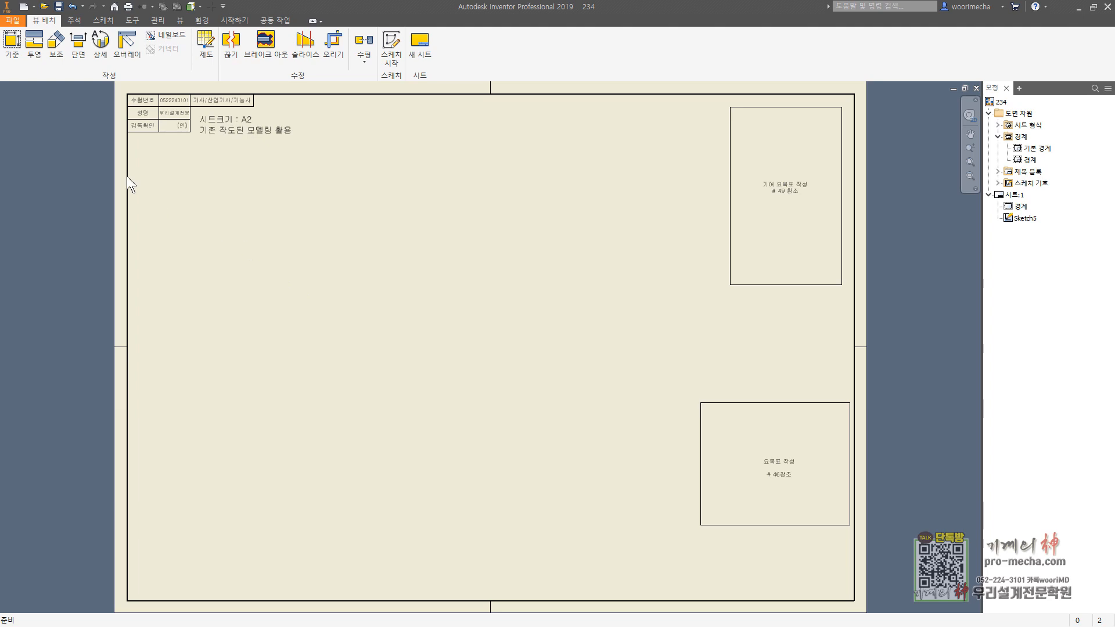
# Place a 1:1 base view of housing part 213.ipt in the sheet's lower-left area, with the round bolted flange facing front.
pyautogui.press('b')
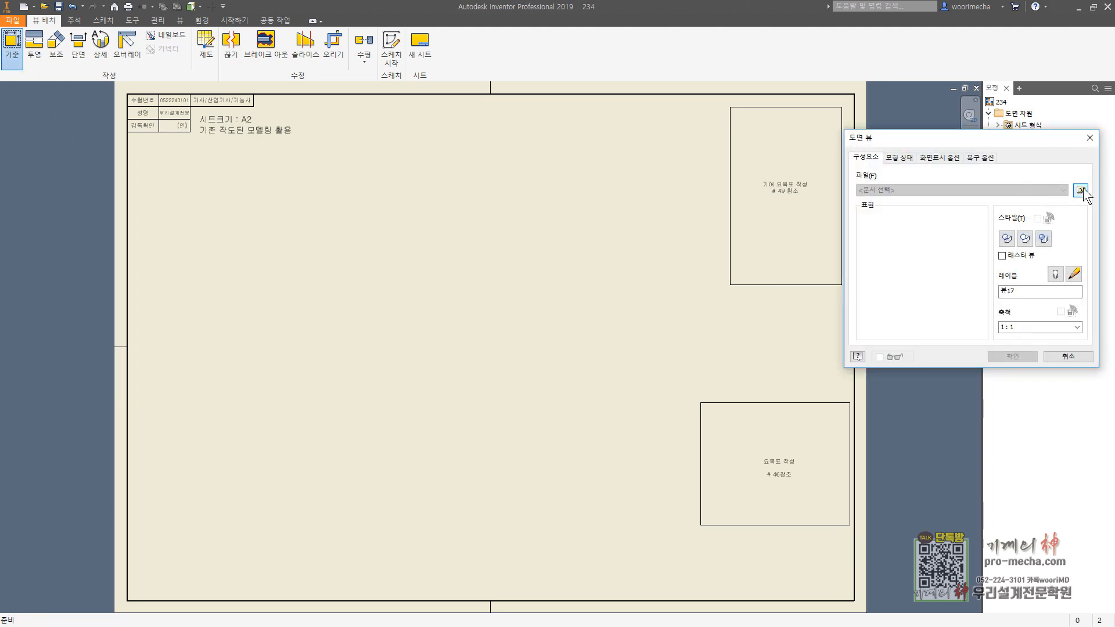
pyautogui.click(1080, 190)
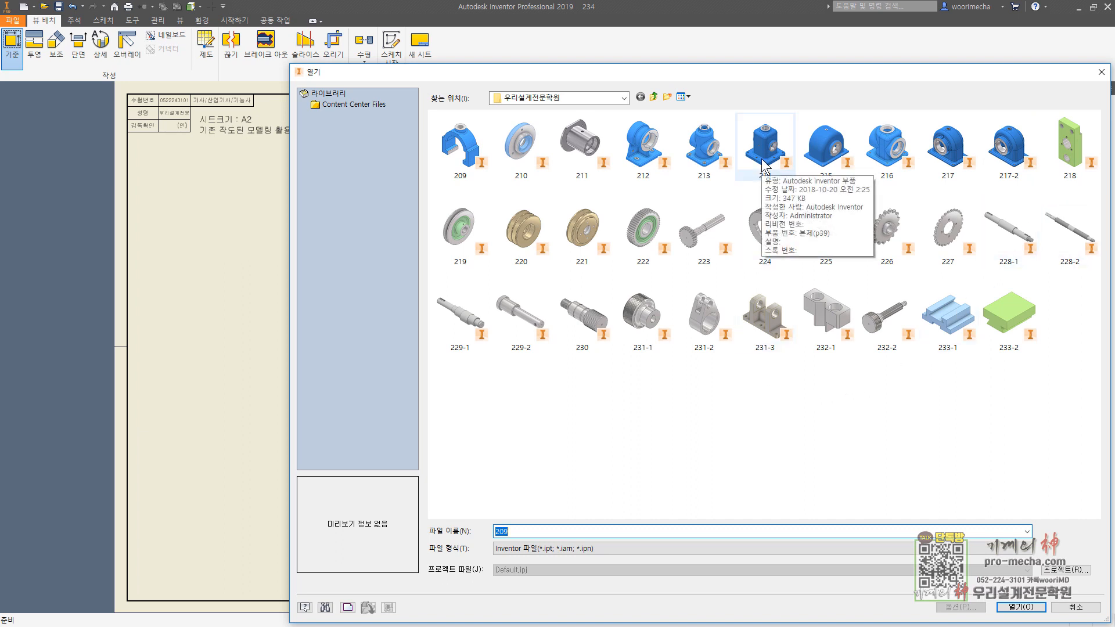
pyautogui.doubleClick(704, 148)
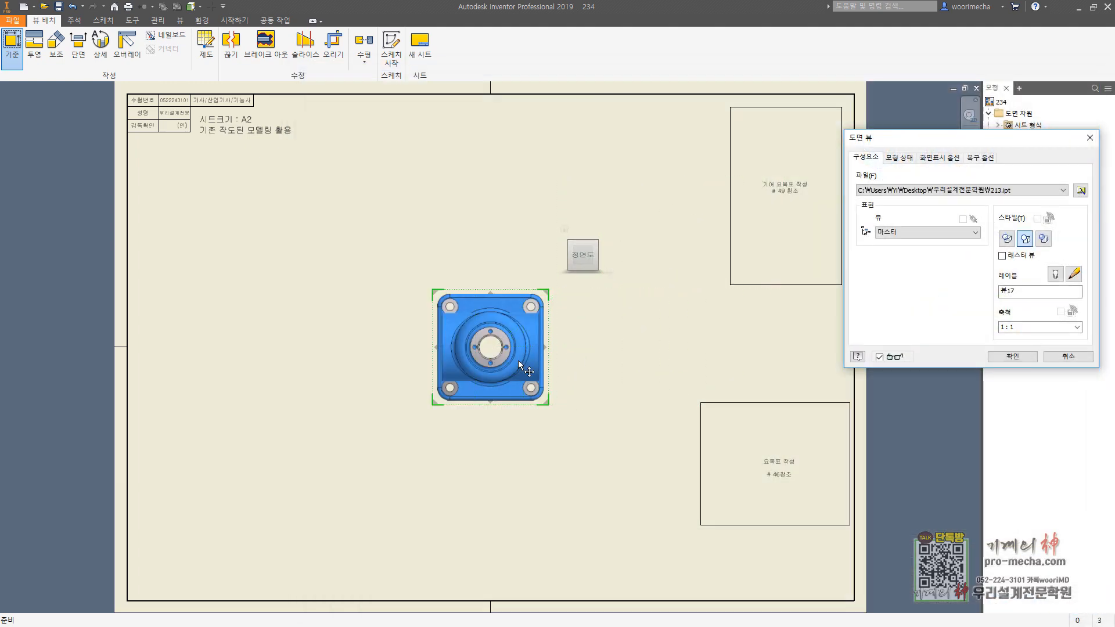
pyautogui.click(583, 276)
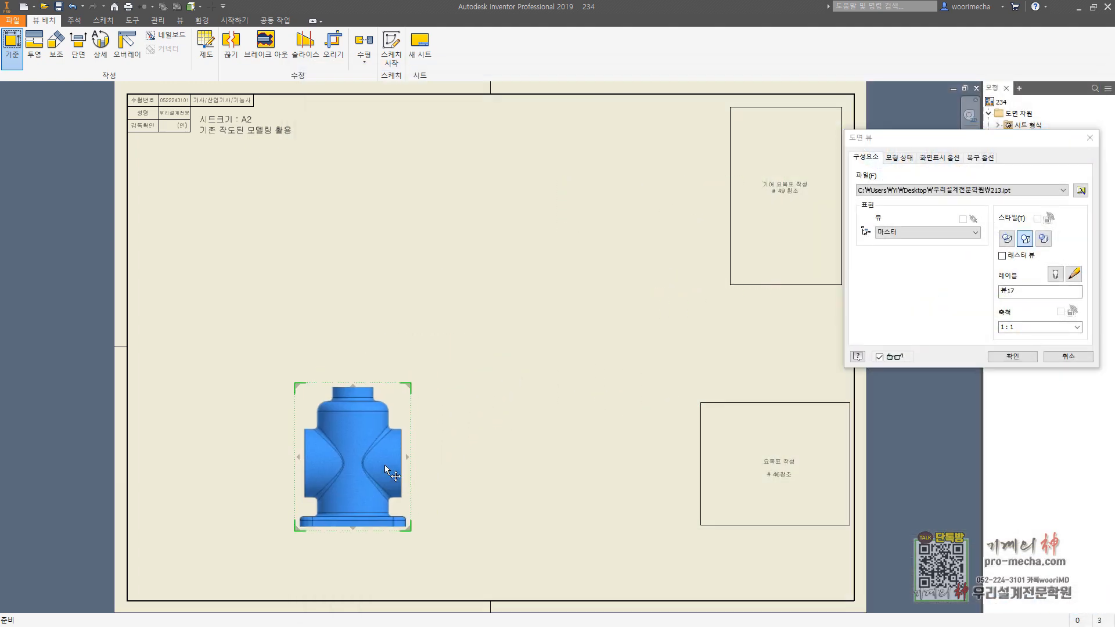
pyautogui.click(468, 349)
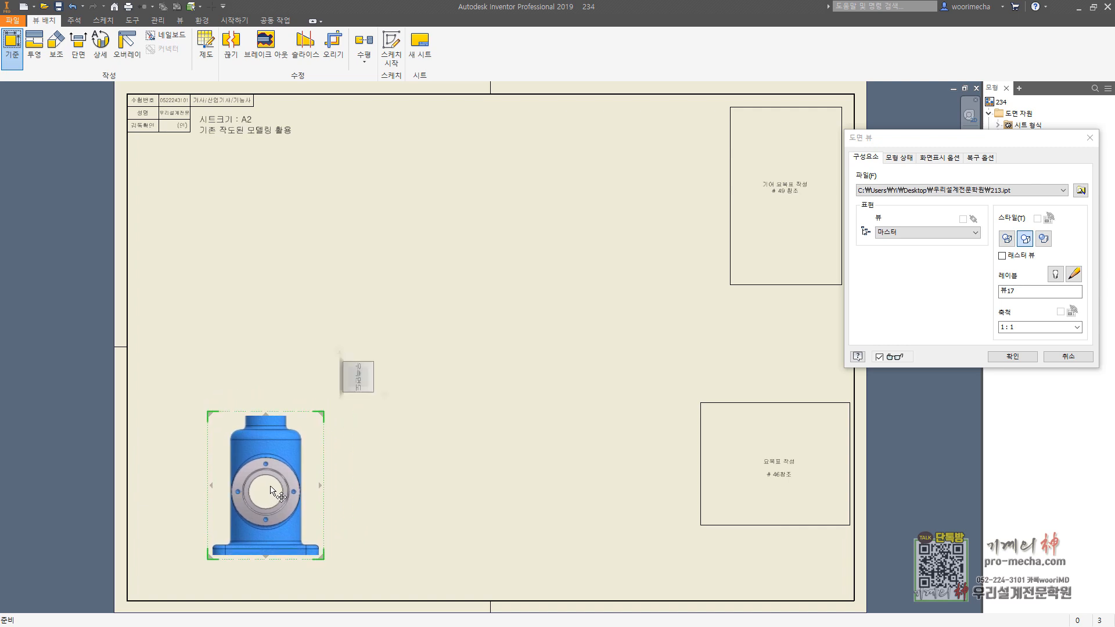
pyautogui.click(1013, 356)
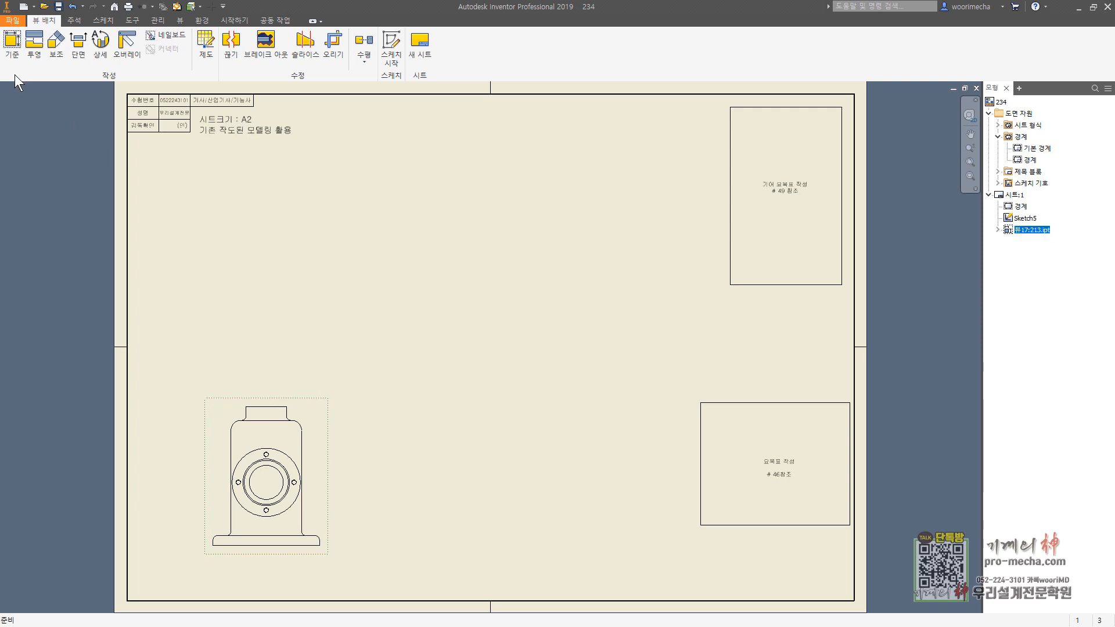
# Place a 1:1 base view of cover part 210.ipt in the lower middle of the sheet, showing its side profile with the boss facing right.
pyautogui.click(12, 49)
pyautogui.click(1081, 189)
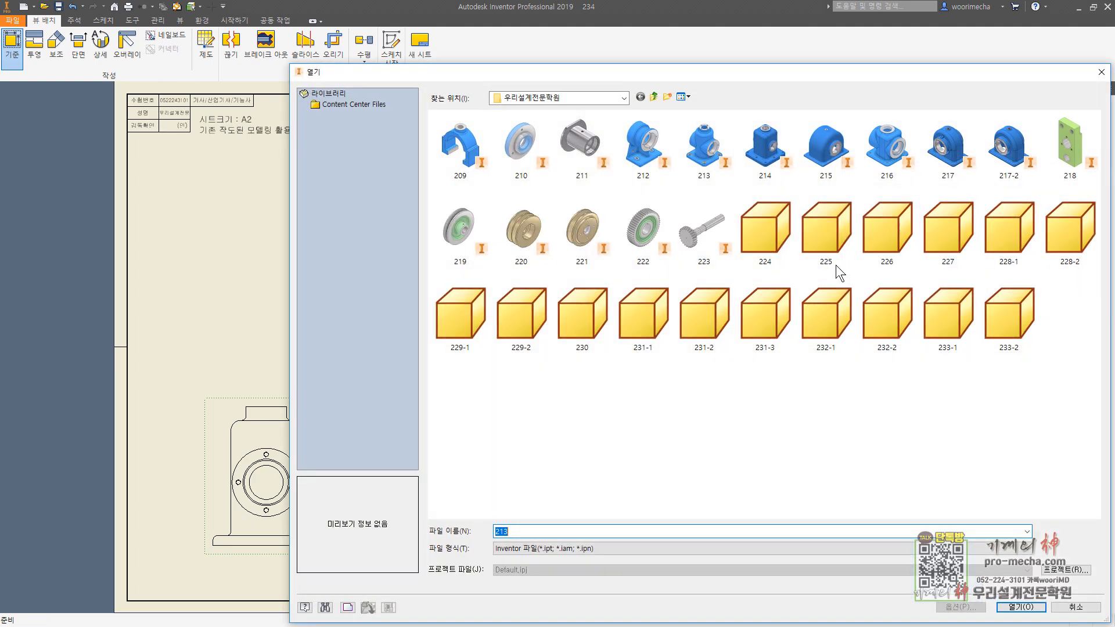
pyautogui.doubleClick(519, 155)
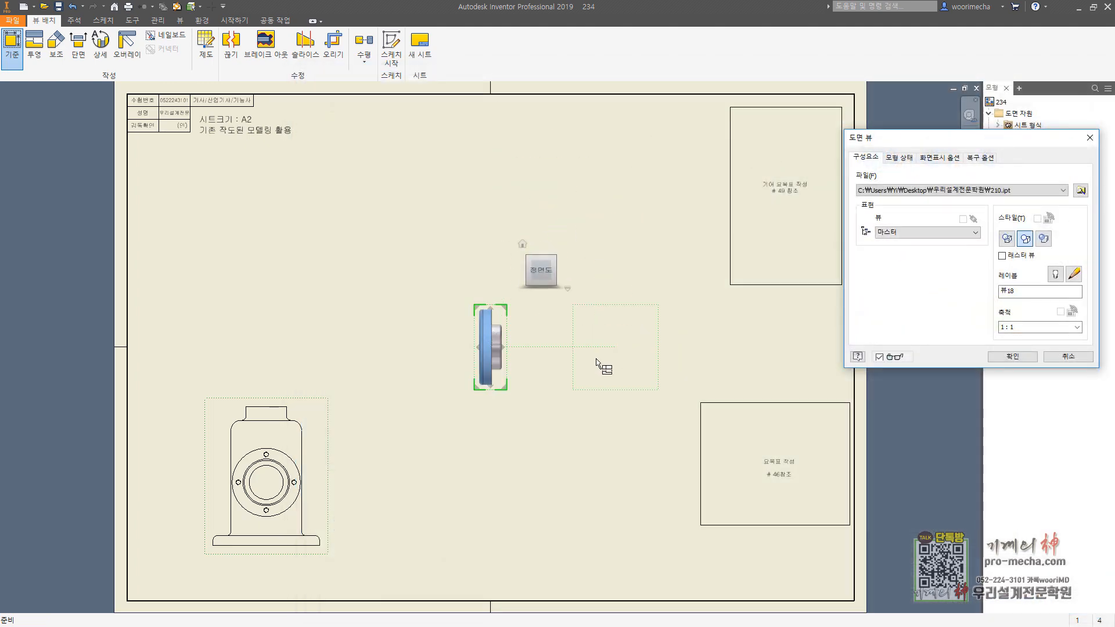
pyautogui.click(540, 345)
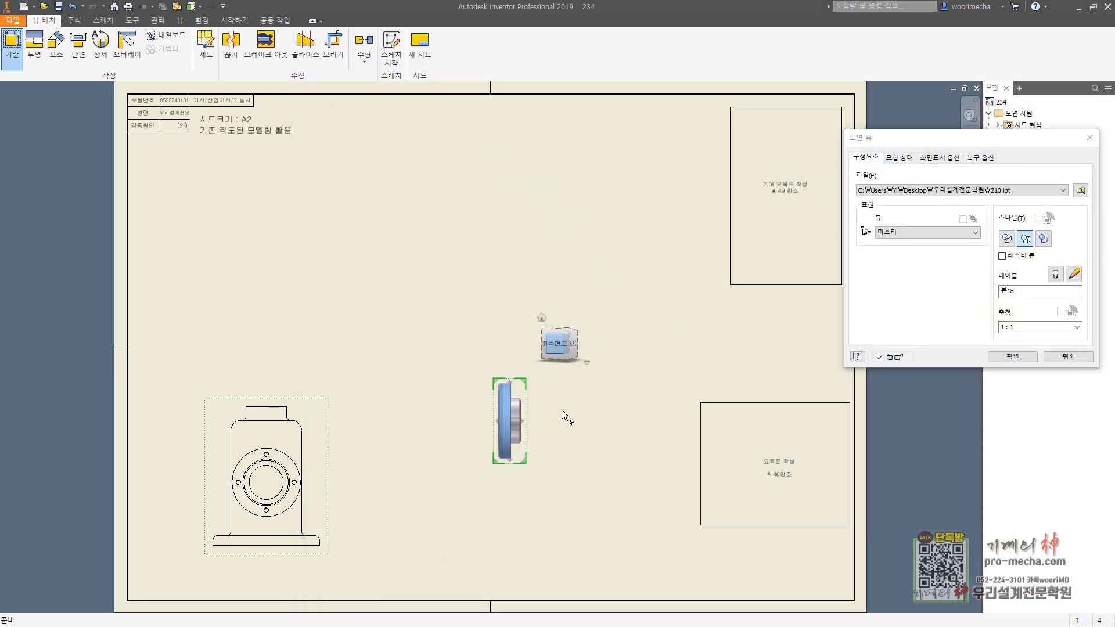
pyautogui.click(604, 319)
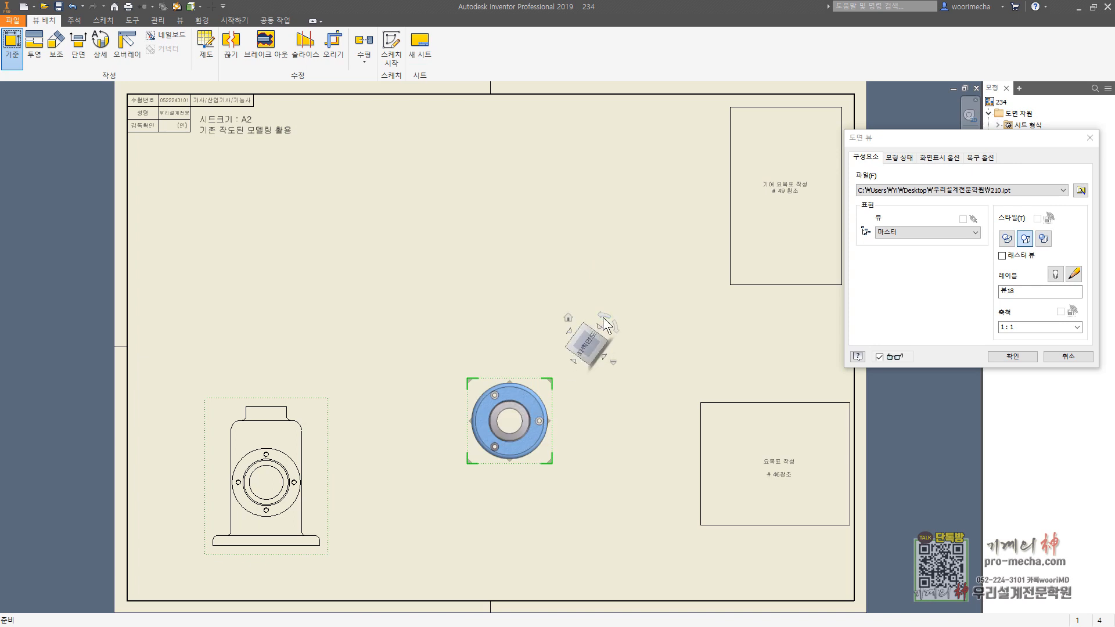
pyautogui.moveTo(541, 442); pyautogui.dragTo(539, 453)
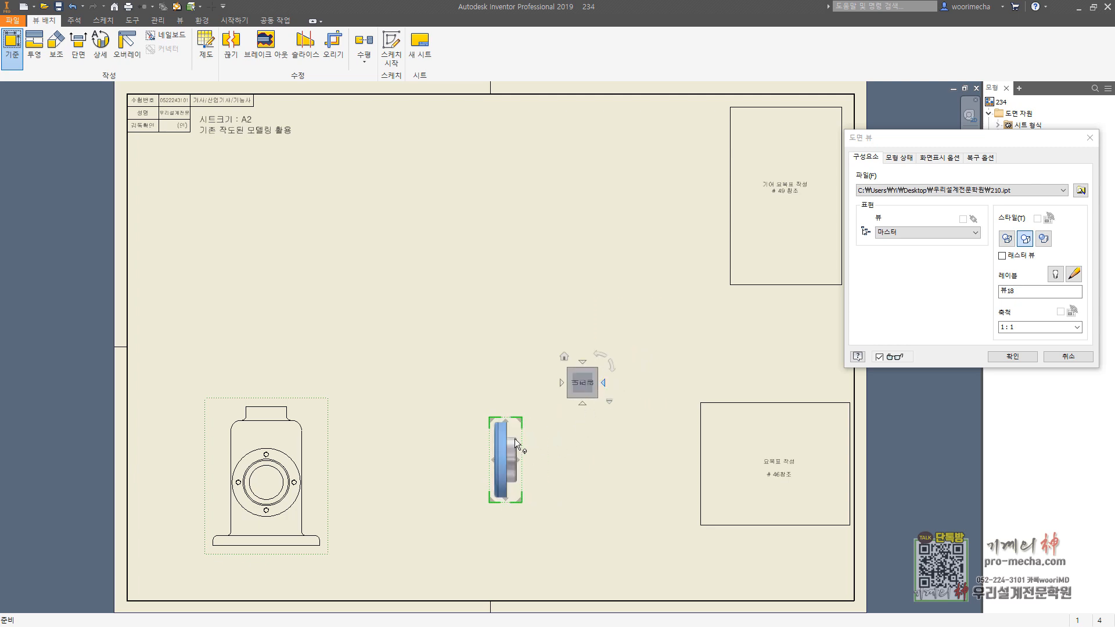
pyautogui.moveTo(519, 453); pyautogui.dragTo(537, 434)
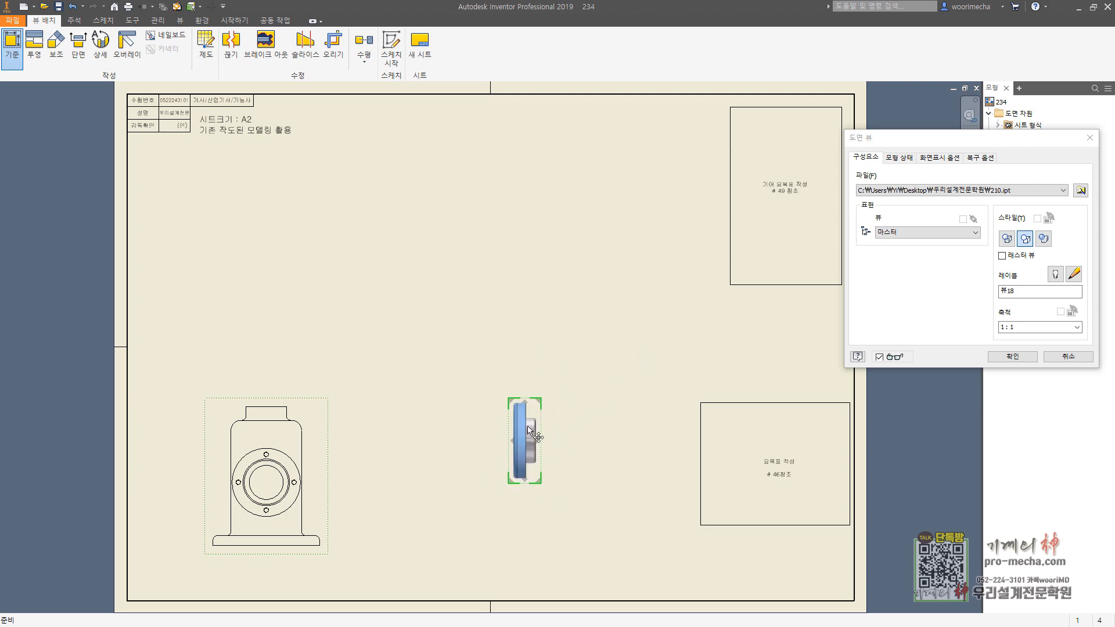
pyautogui.click(1012, 356)
pyautogui.moveTo(546, 413); pyautogui.dragTo(544, 436)
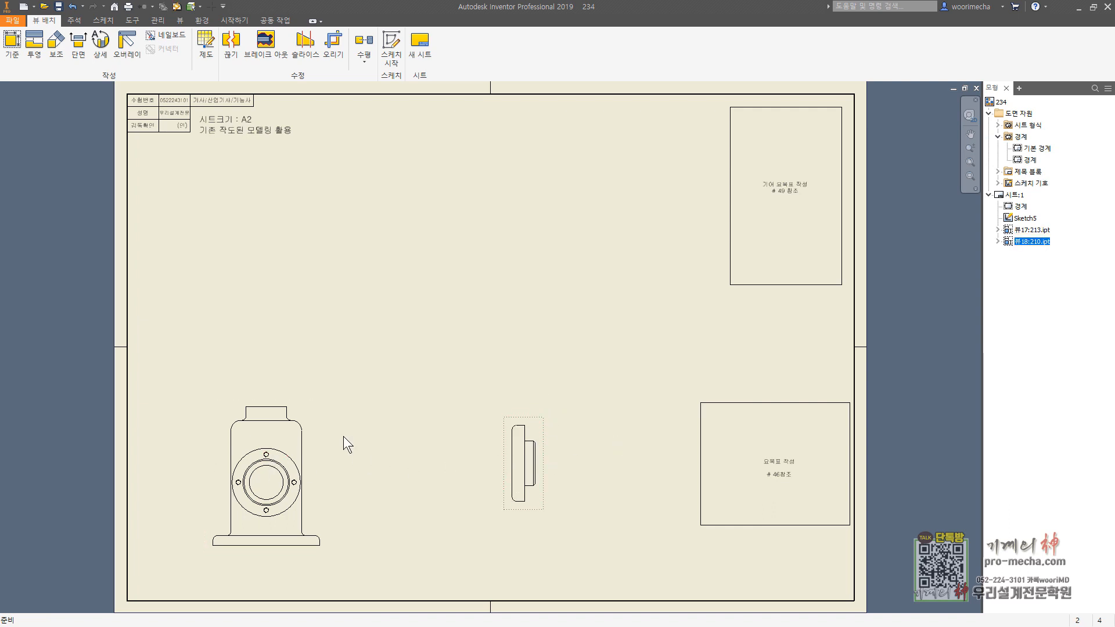
# Place a 1:1 base view of shaft part 229-1.ipt horizontally in the sheet's upper-left area, above the housing view.
pyautogui.click(13, 42)
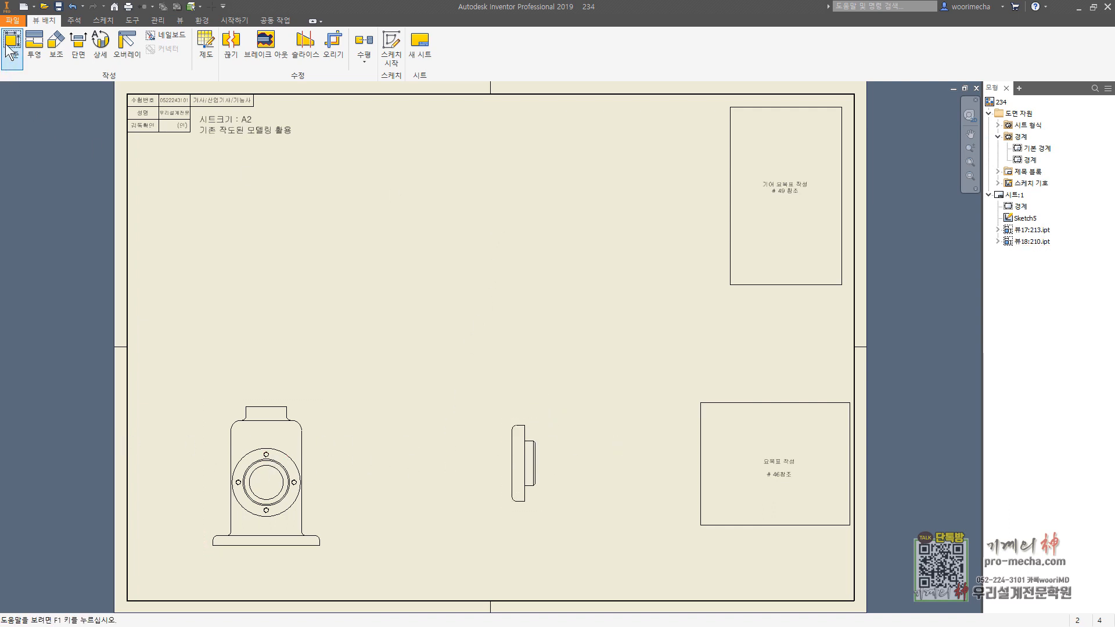
pyautogui.click(1080, 190)
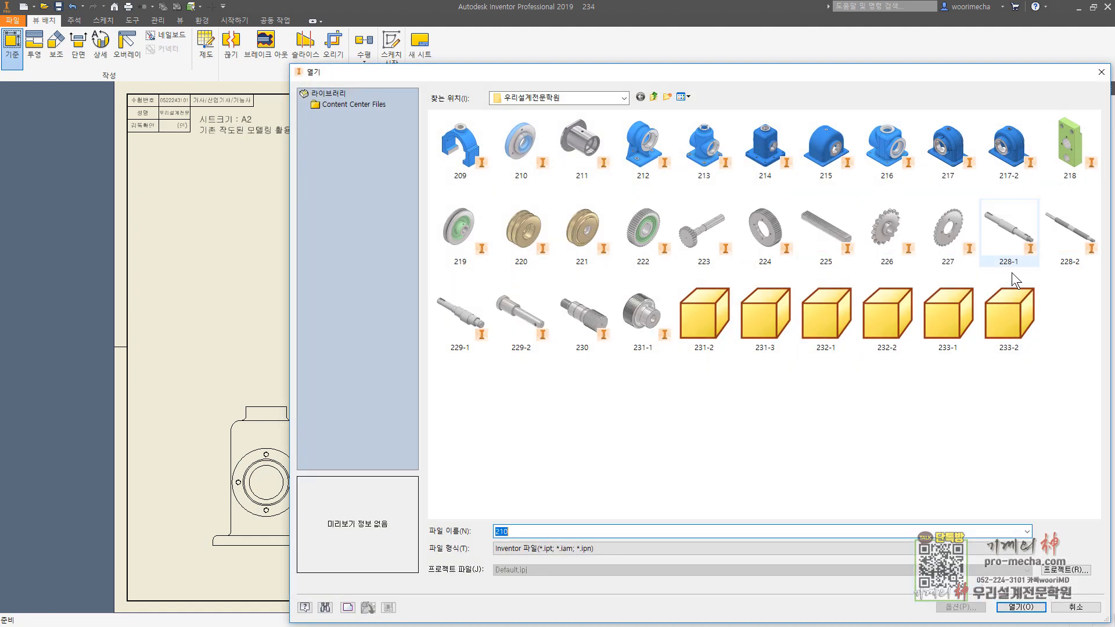
pyautogui.doubleClick(459, 317)
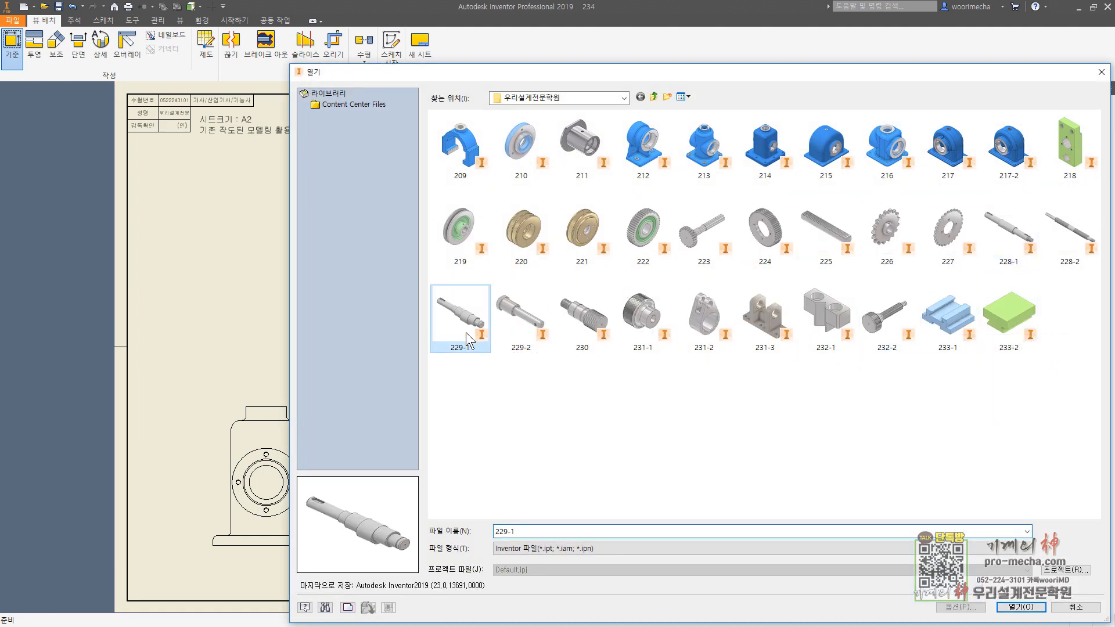
pyautogui.moveTo(405, 305); pyautogui.dragTo(298, 228)
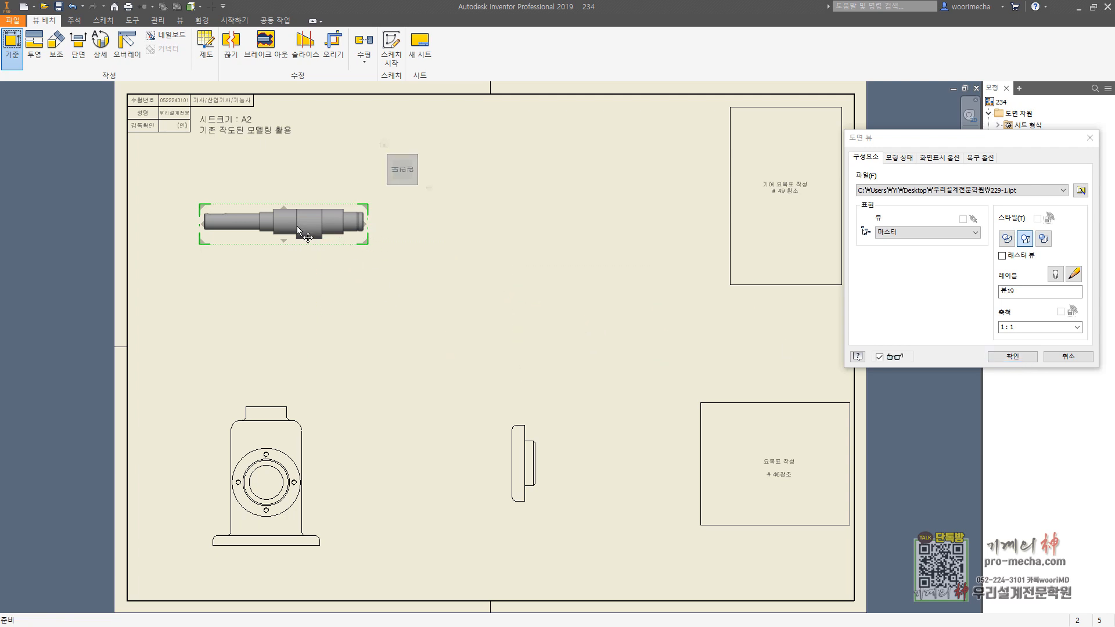
pyautogui.moveTo(299, 231); pyautogui.dragTo(301, 235)
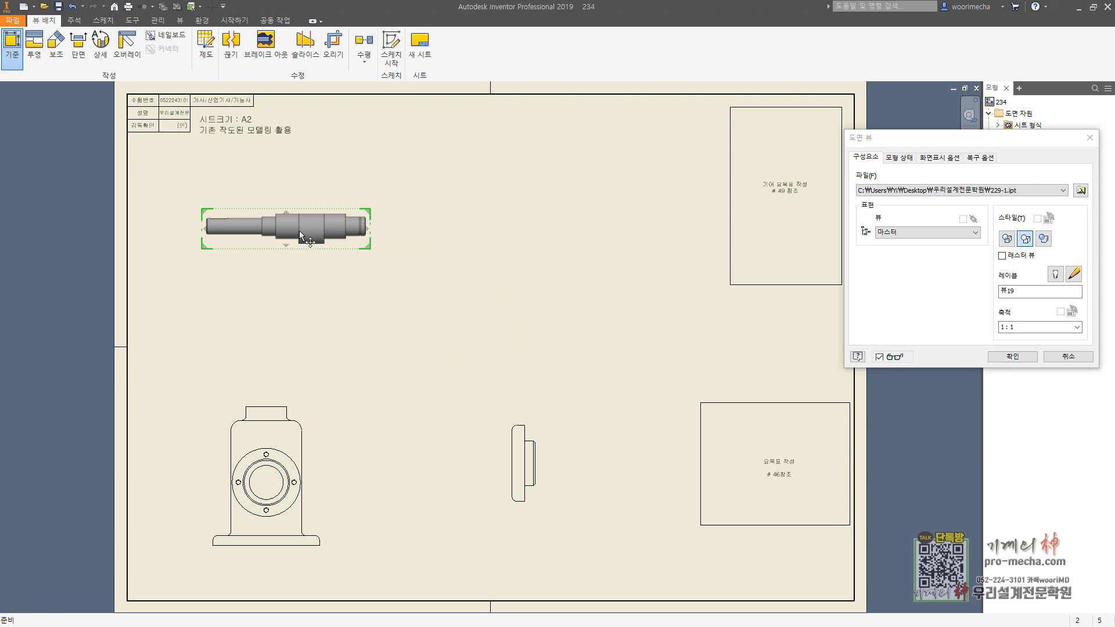
pyautogui.click(1012, 356)
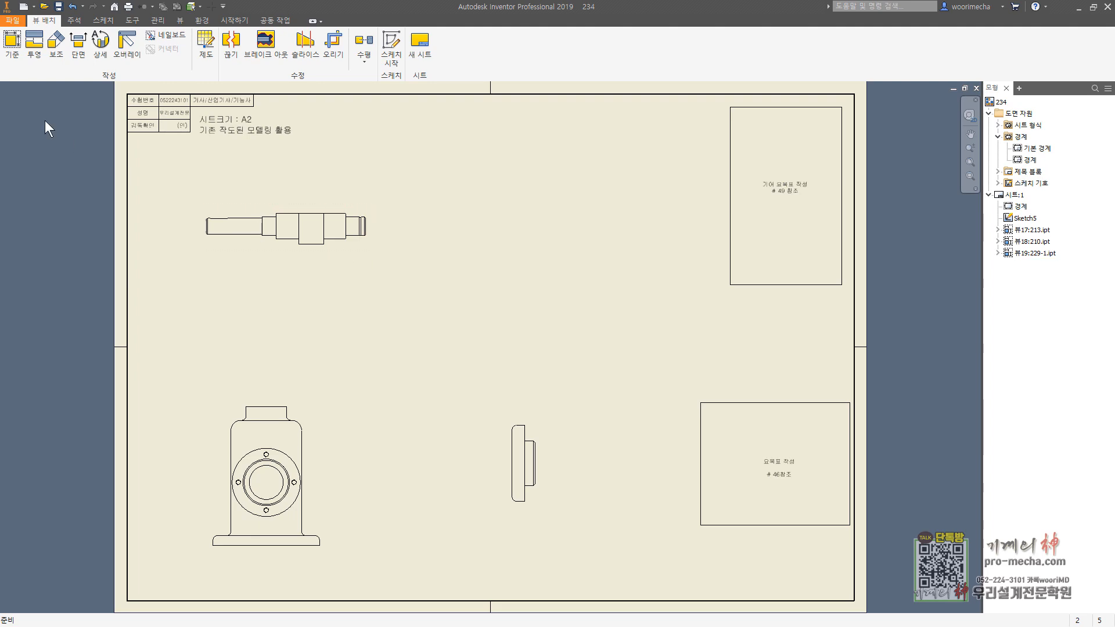
# Place a 1:1 base view of gear part 222.ipt in the upper middle of the sheet, oriented to show the gear edge-on.
pyautogui.click(12, 44)
pyautogui.click(1080, 191)
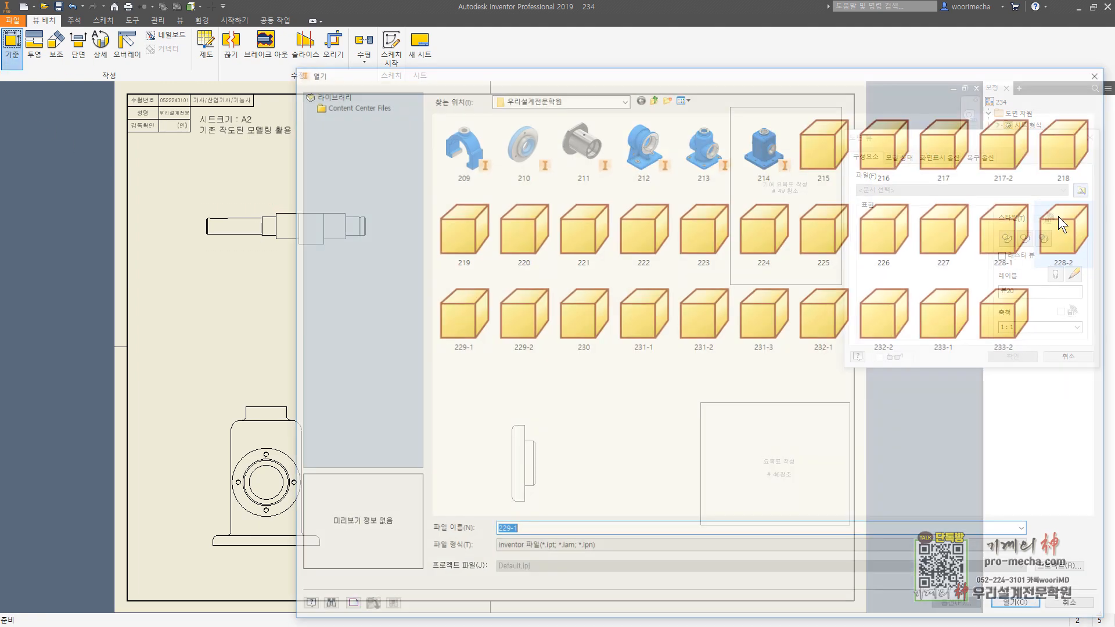
pyautogui.doubleClick(642, 230)
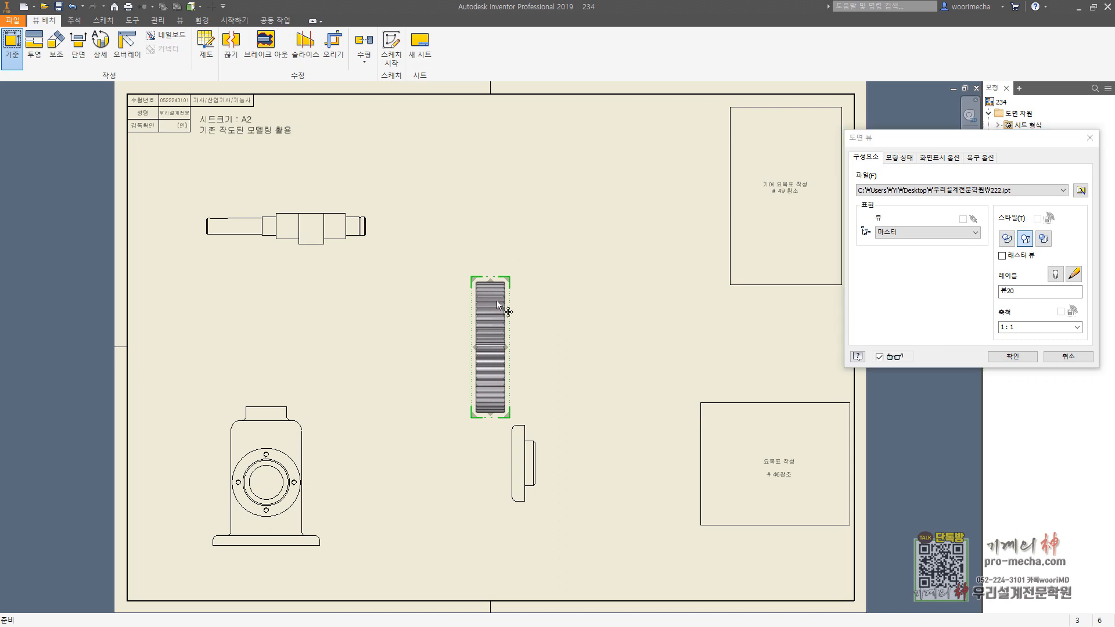
pyautogui.click(552, 207)
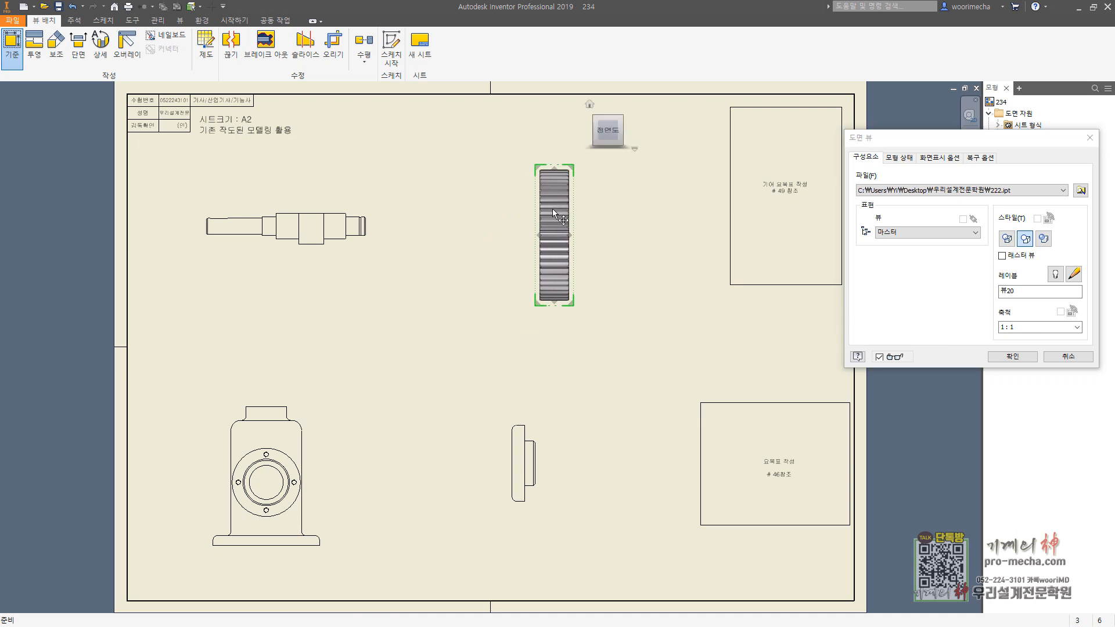
pyautogui.click(588, 130)
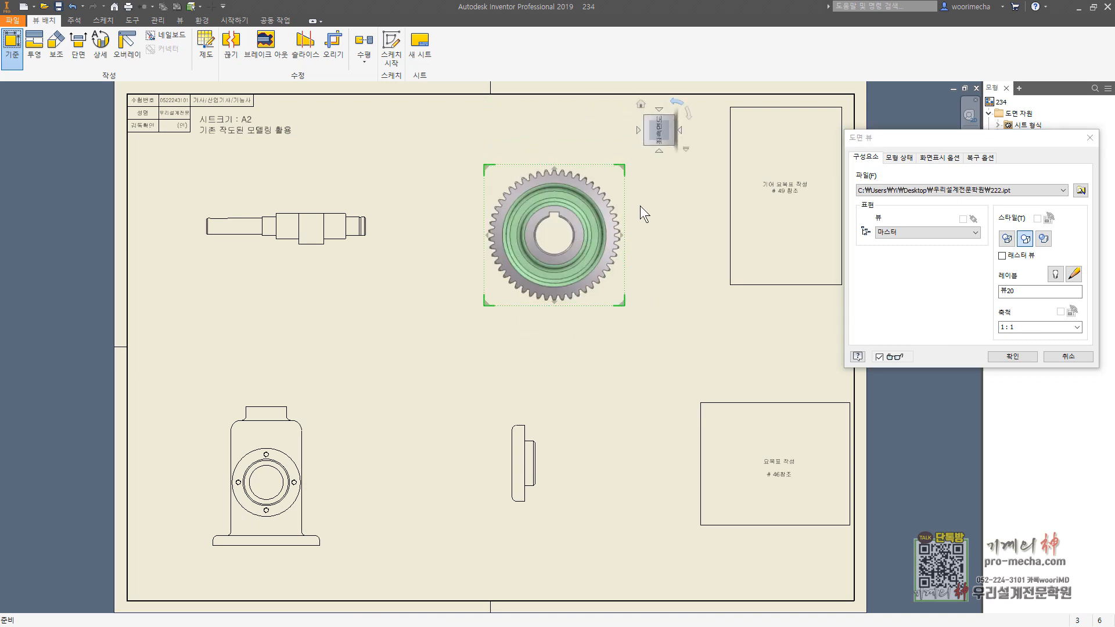
pyautogui.click(680, 130)
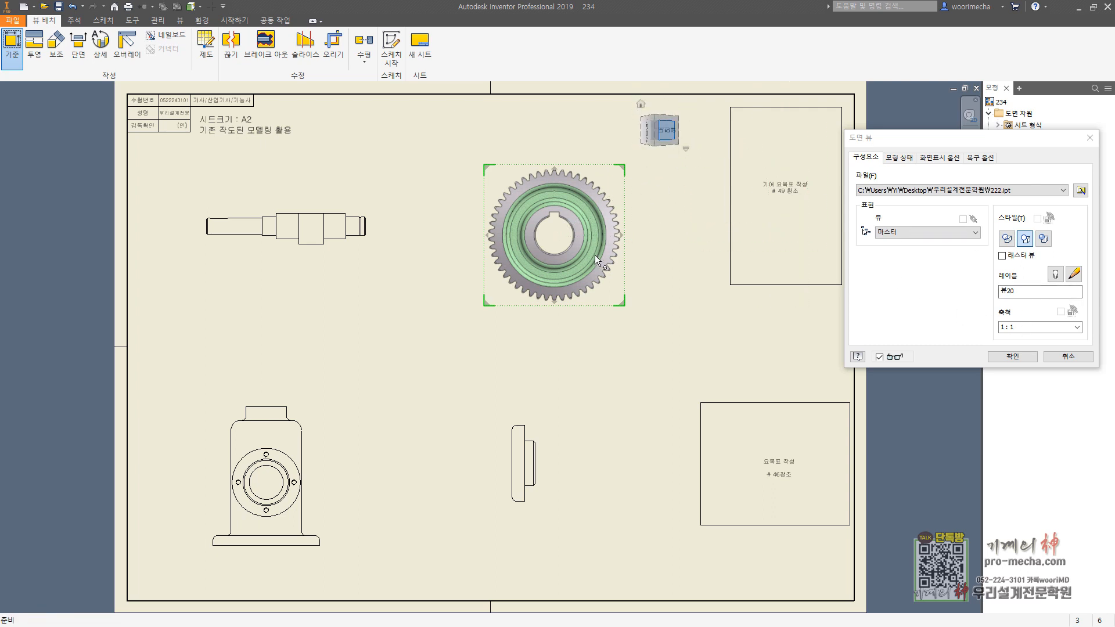
pyautogui.moveTo(553, 247)
pyautogui.mouseDown()
pyautogui.moveTo(532, 245)
pyautogui.moveTo(548, 253)
pyautogui.mouseUp()
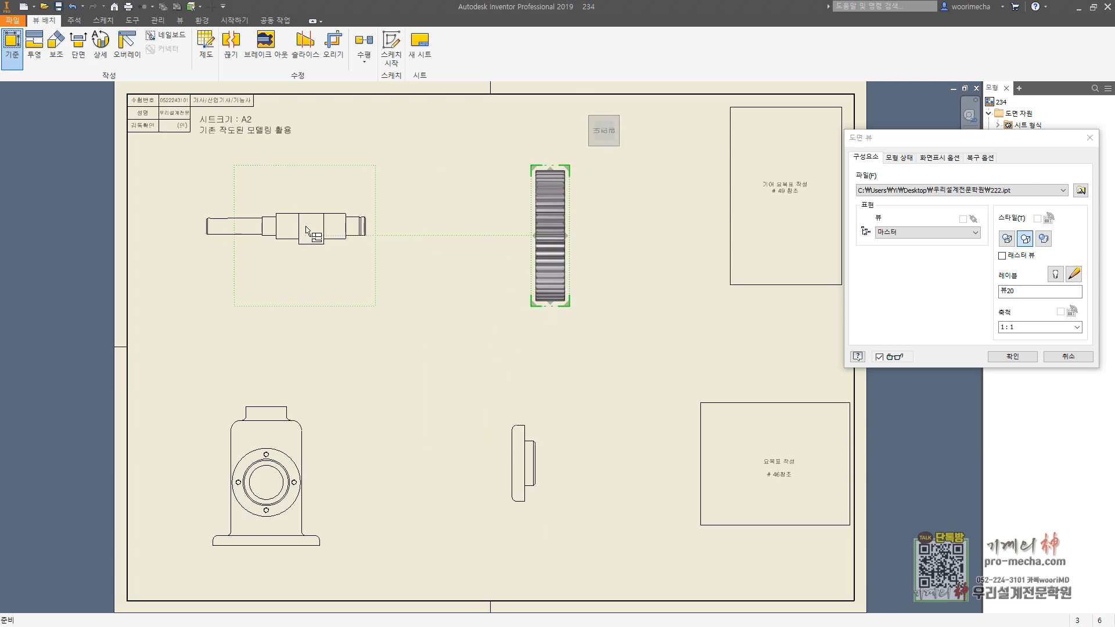
pyautogui.click(1000, 356)
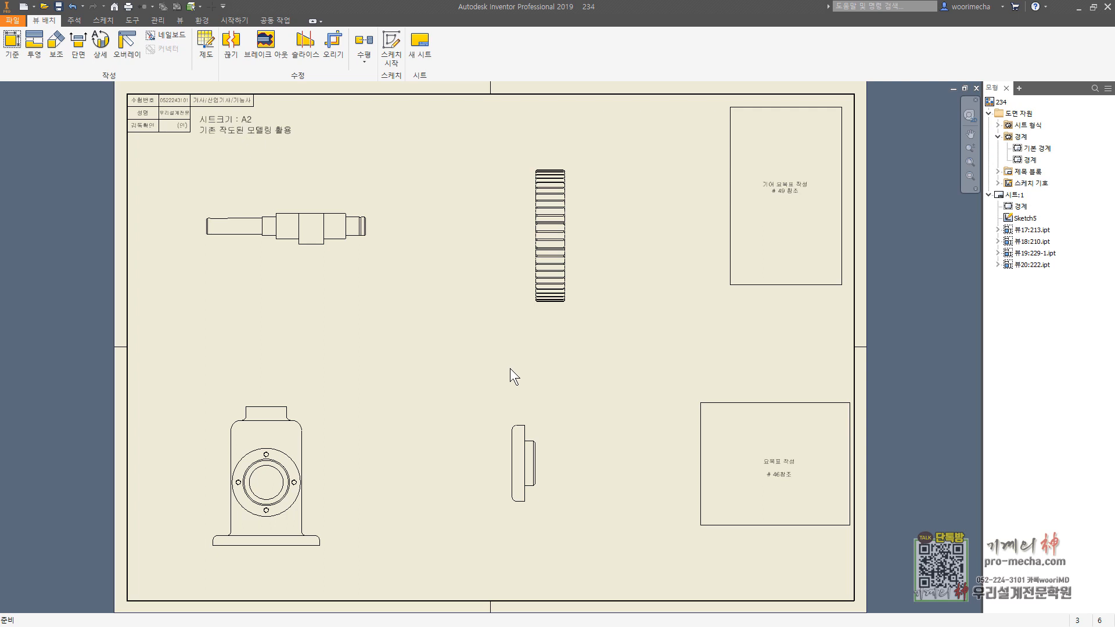
pyautogui.doubleClick(559, 265)
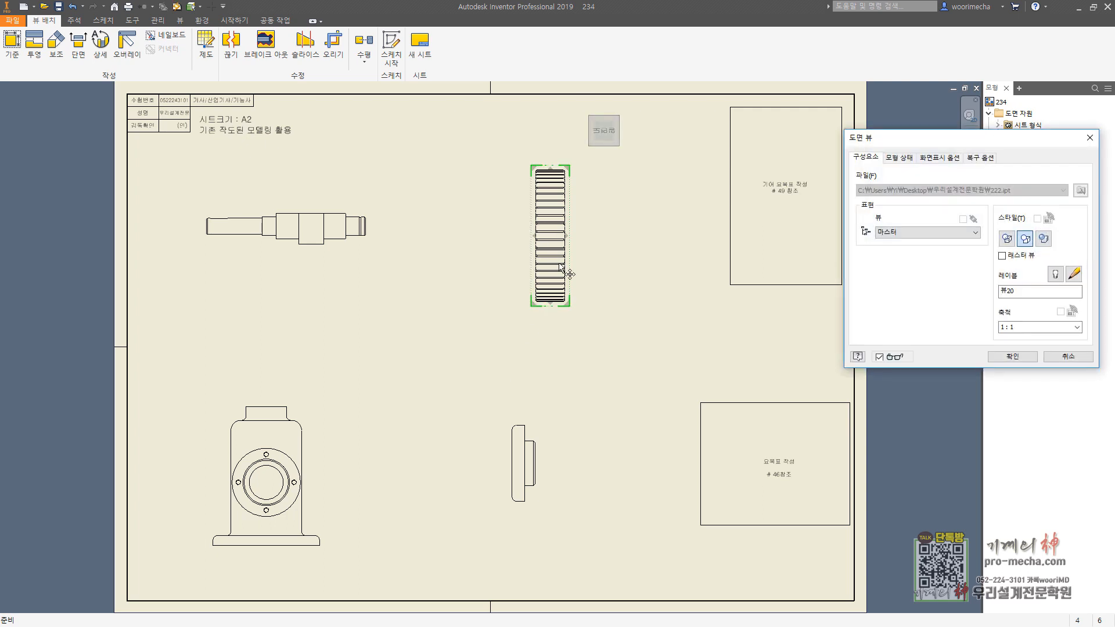
pyautogui.click(1077, 357)
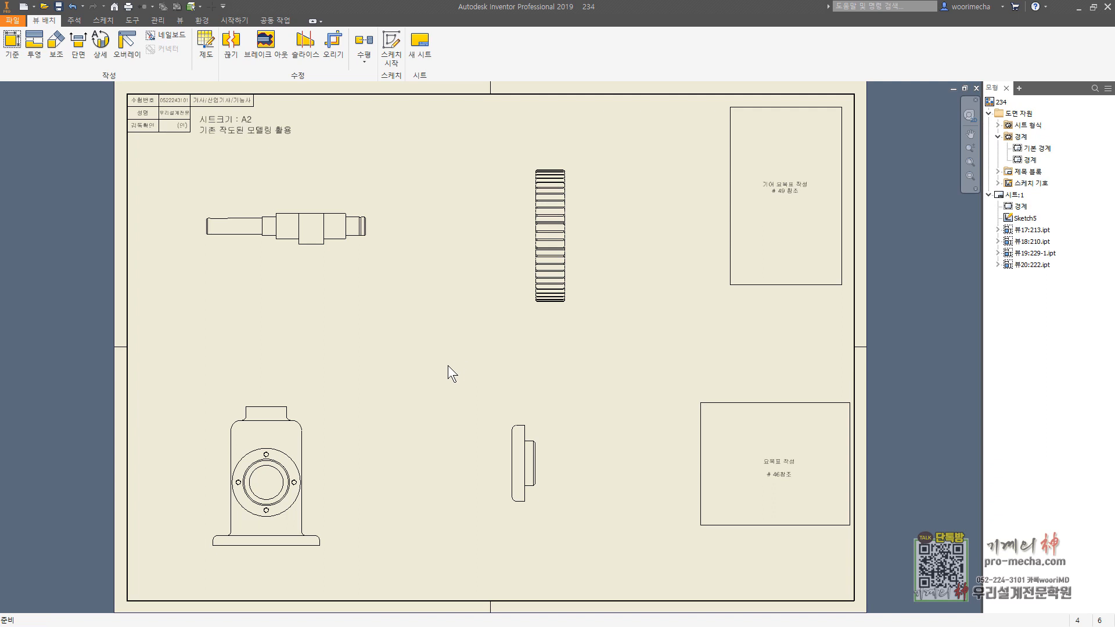
pyautogui.moveTo(446, 367); pyautogui.dragTo(502, 324, button='middle')
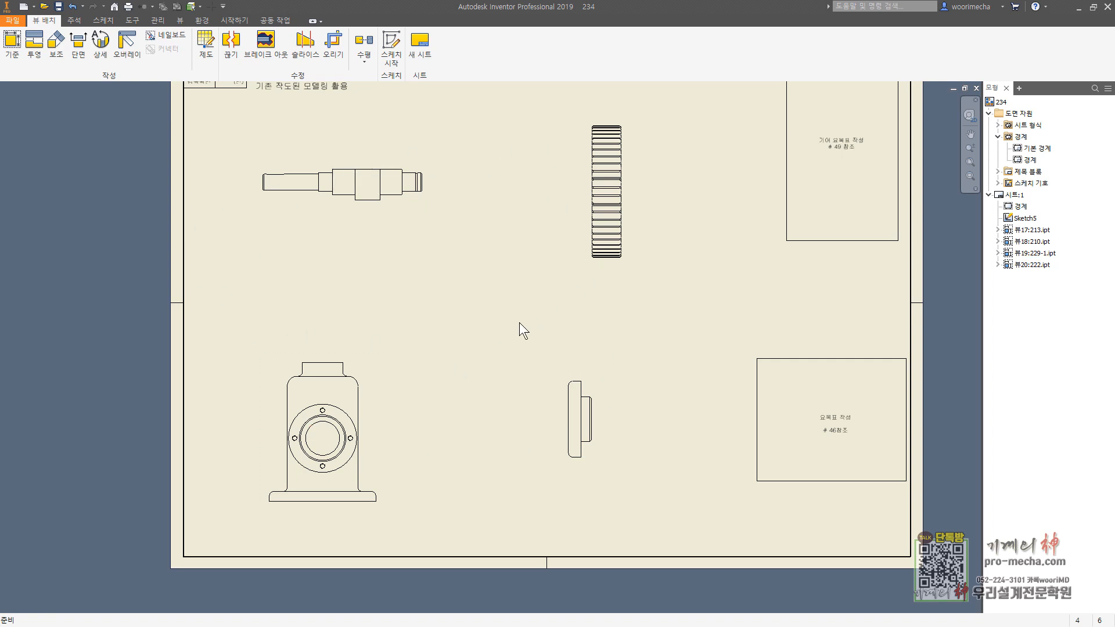
pyautogui.scroll(-1, 479, 325)
pyautogui.moveTo(479, 325); pyautogui.dragTo(454, 365, button='middle')
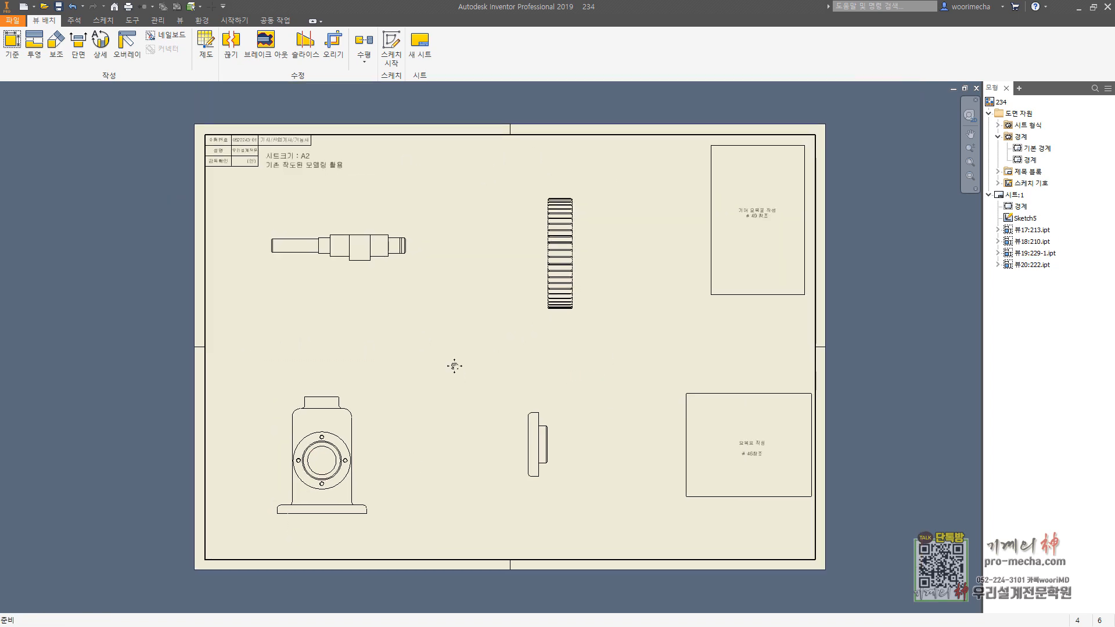
pyautogui.middleClick(454, 364)
pyautogui.middleClick(454, 365)
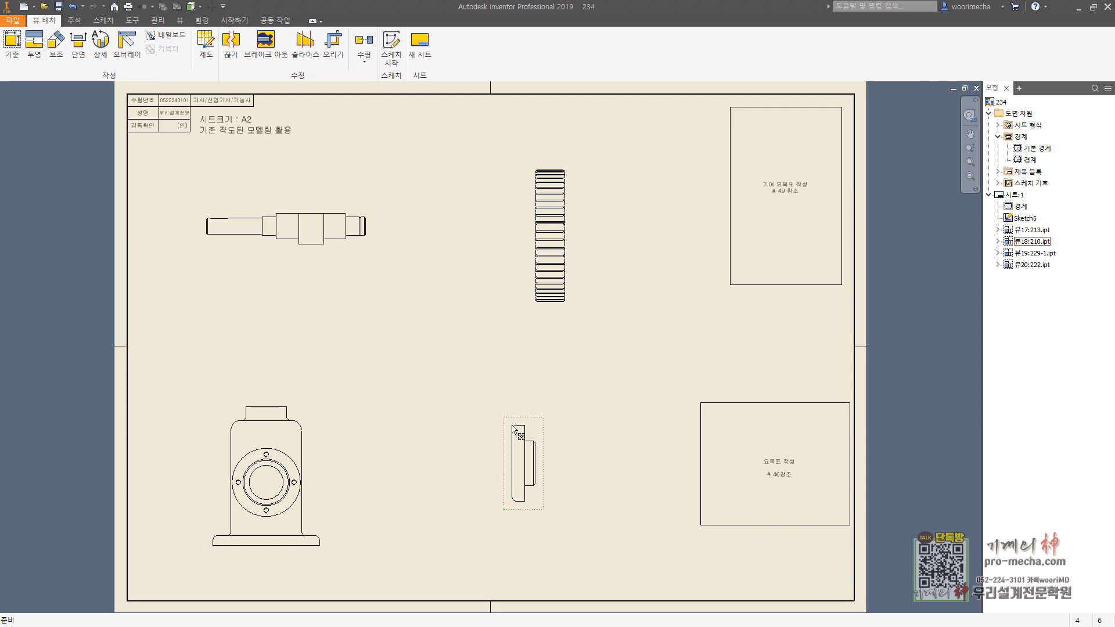
# Try swapping the cover and gear views, with the cover in the upper middle of the sheet and the gear in the lower middle.
pyautogui.moveTo(511, 417); pyautogui.dragTo(468, 170)
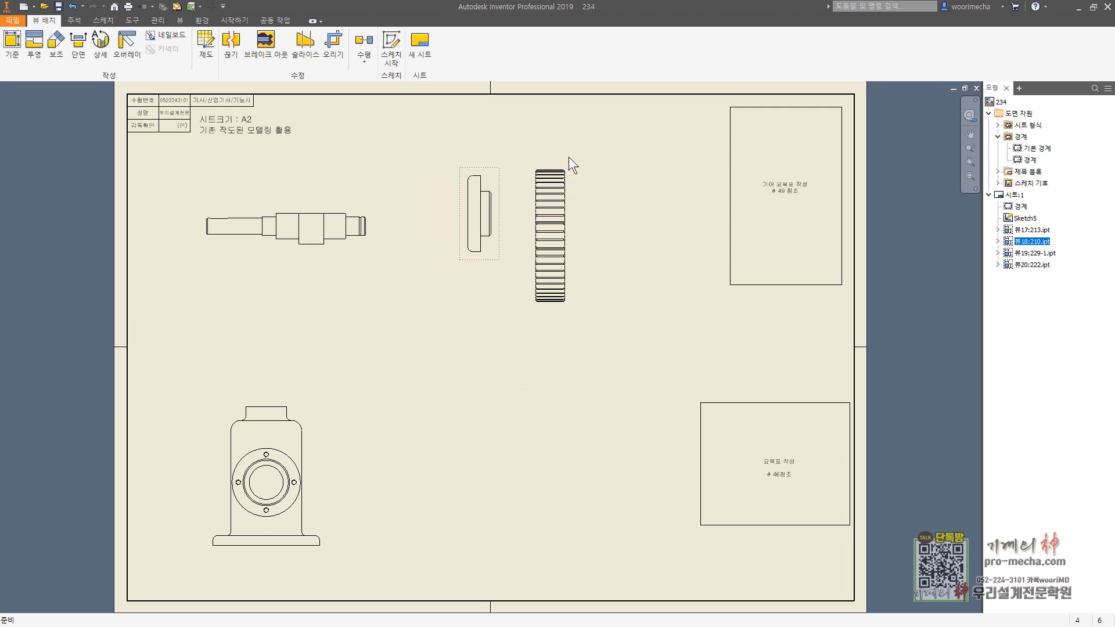
pyautogui.moveTo(569, 165); pyautogui.dragTo(511, 406)
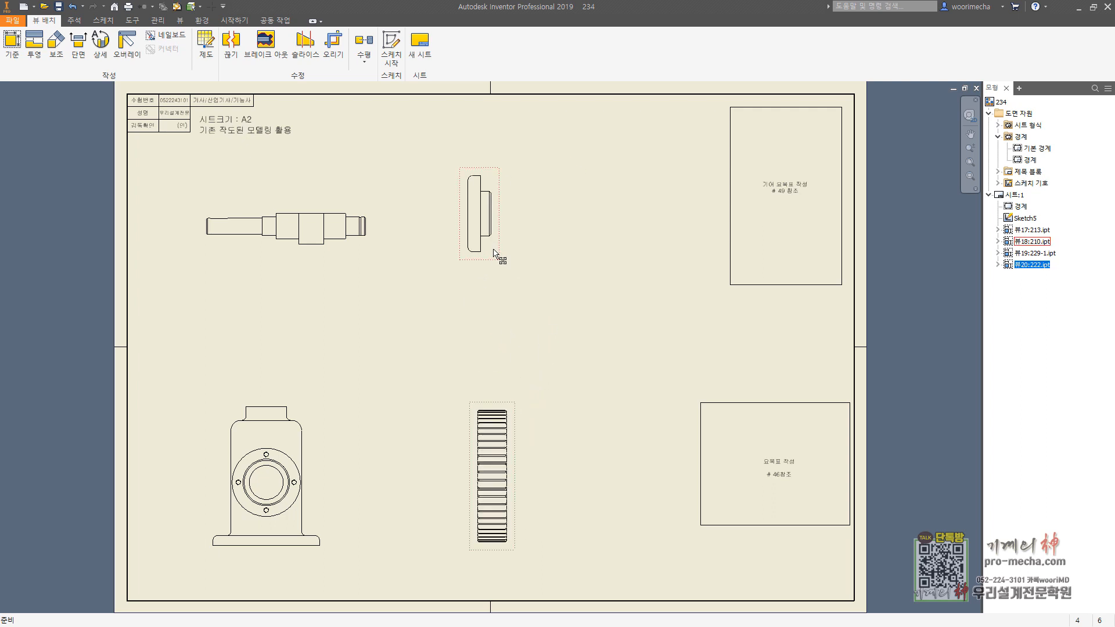
pyautogui.moveTo(497, 250); pyautogui.dragTo(560, 260)
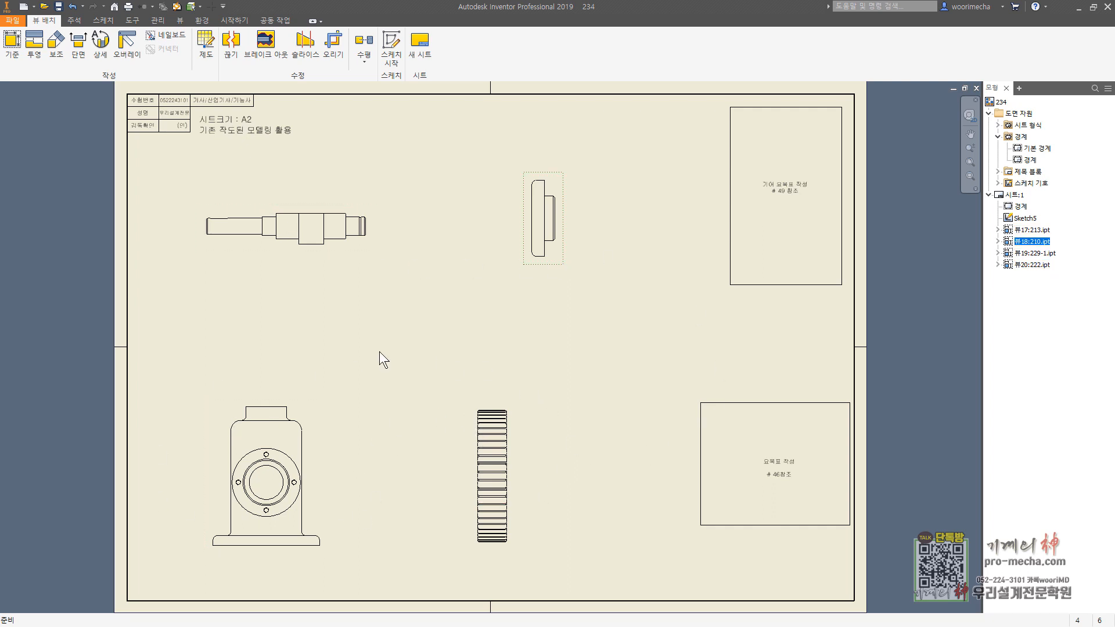
# Move the gear view to the upper middle of the sheet beside the shaft and the cover view to the lower middle beside the housing.
pyautogui.moveTo(518, 413); pyautogui.dragTo(531, 135)
pyautogui.moveTo(557, 228); pyautogui.dragTo(510, 482)
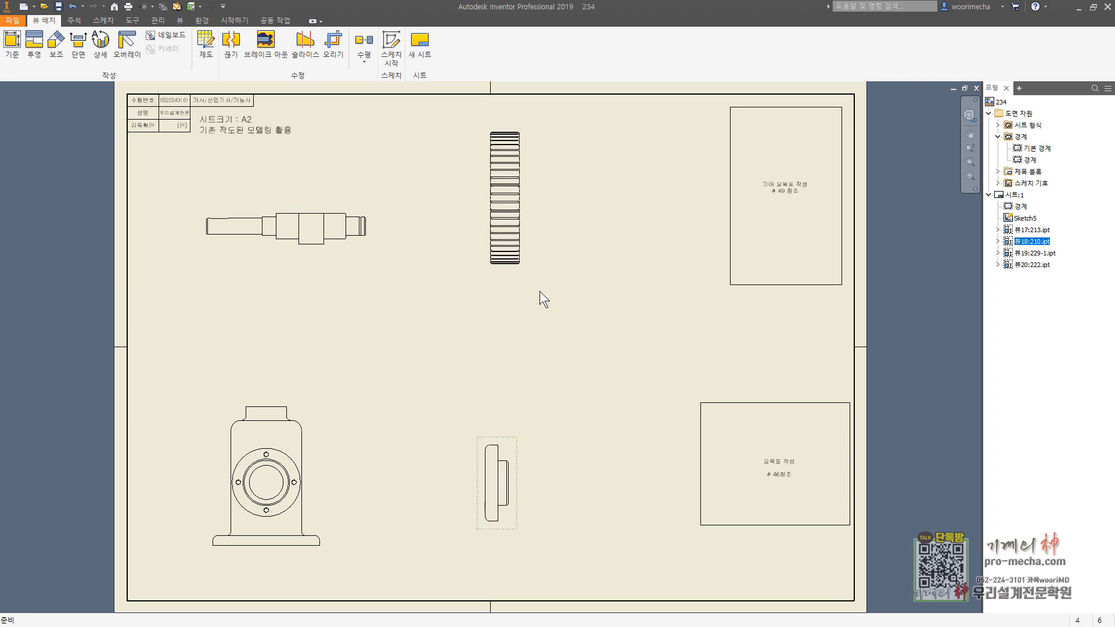
# Shift the gear view slightly down and to the right, and nudge the cover view up within its area.
pyautogui.moveTo(530, 274); pyautogui.dragTo(561, 321)
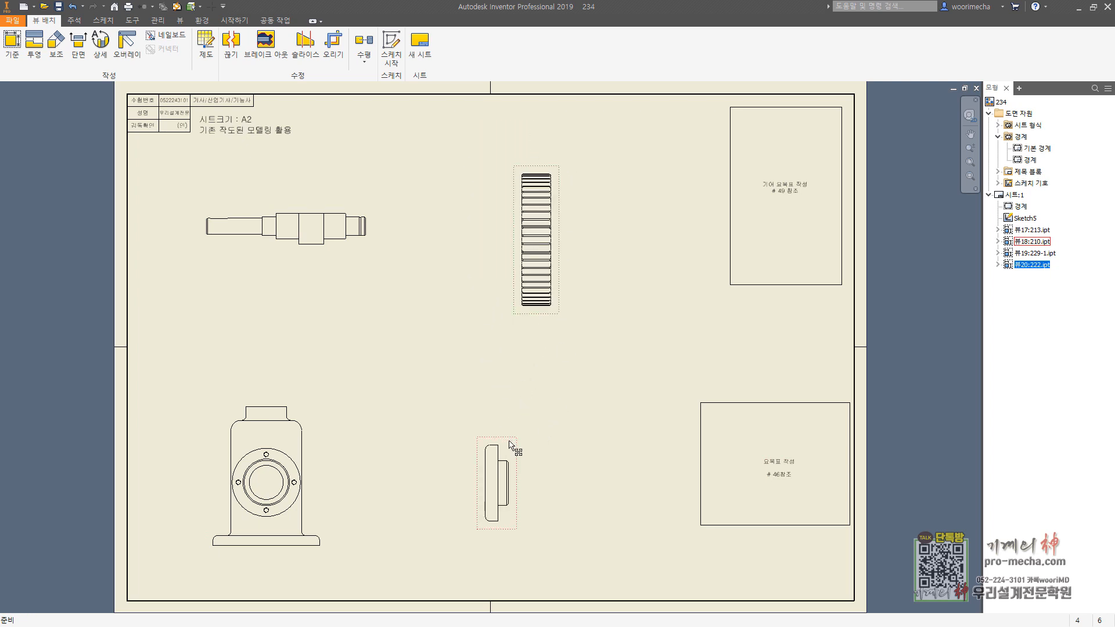
pyautogui.moveTo(510, 448)
pyautogui.mouseDown()
pyautogui.moveTo(527, 437)
pyautogui.moveTo(516, 435)
pyautogui.mouseUp()
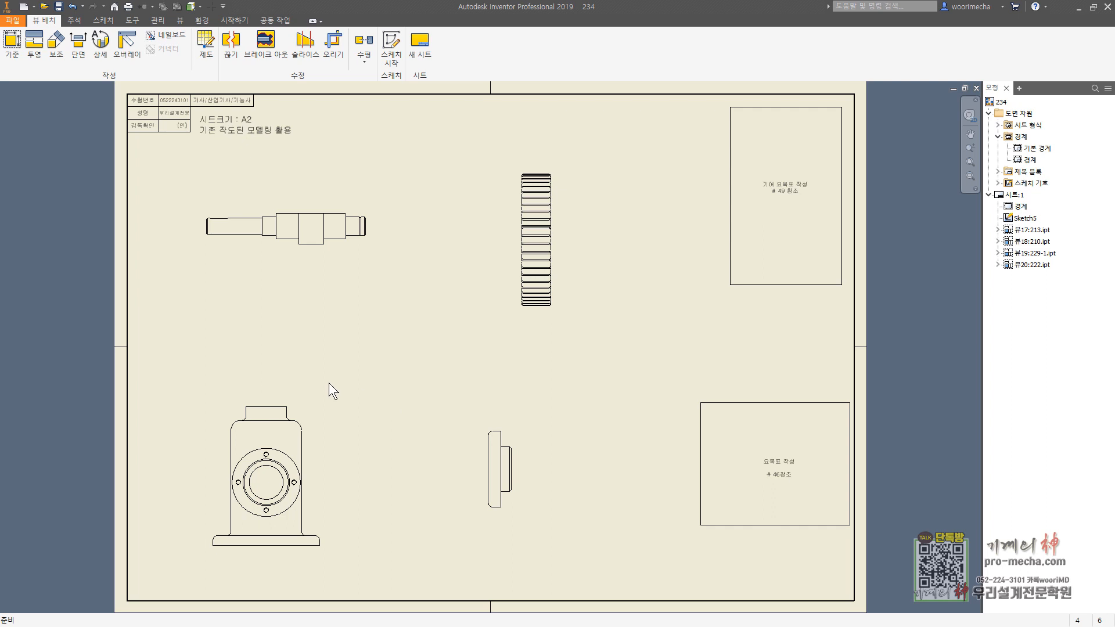
# Try swapping the shaft and housing views, with the housing in the upper left and the shaft in the lower left beside the cover.
pyautogui.moveTo(294, 400); pyautogui.dragTo(295, 304)
pyautogui.moveTo(324, 210); pyautogui.dragTo(298, 487)
pyautogui.moveTo(307, 302); pyautogui.dragTo(320, 168)
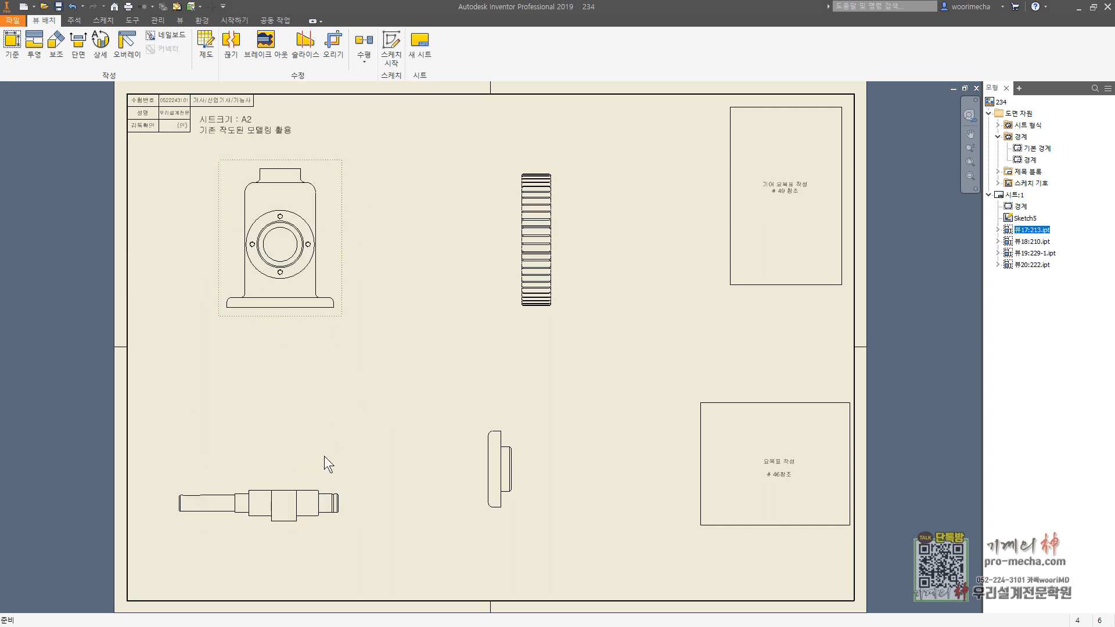
pyautogui.moveTo(325, 495); pyautogui.dragTo(351, 469)
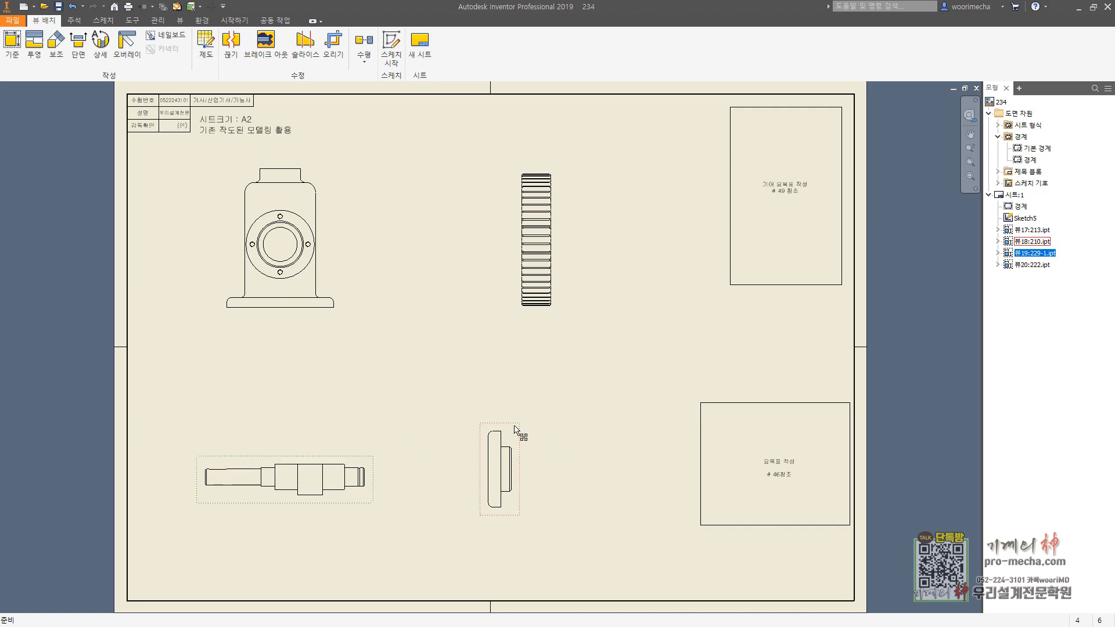
pyautogui.moveTo(516, 424); pyautogui.dragTo(544, 427)
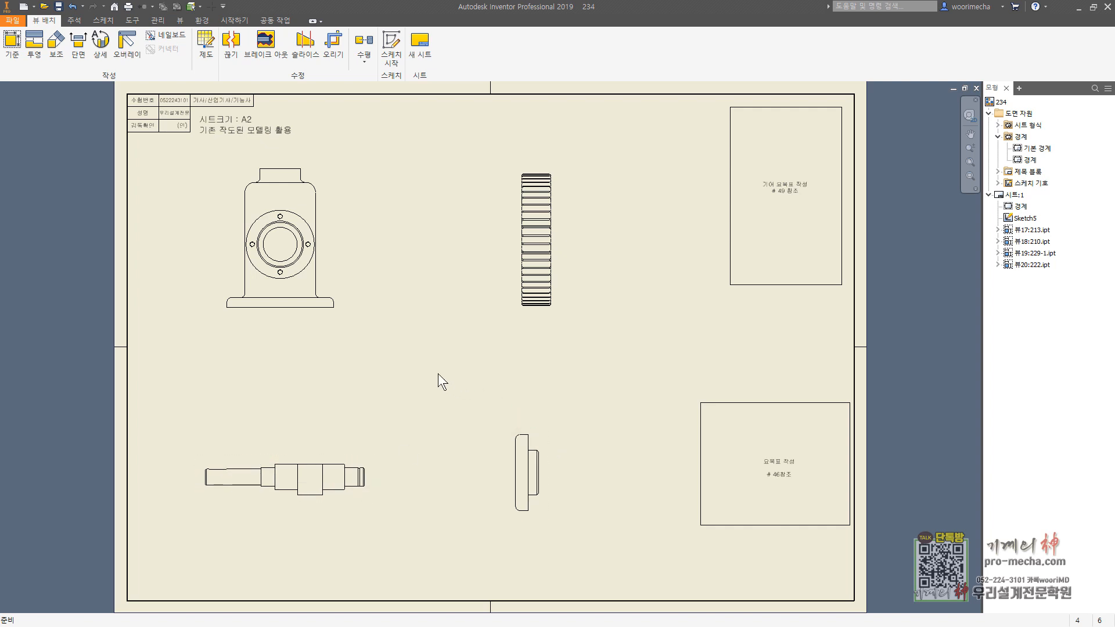
# Put the shaft view back in the sheet's upper left and the housing in the lower left, and adjust the gear and cover positions.
pyautogui.moveTo(311, 316); pyautogui.dragTo(367, 217)
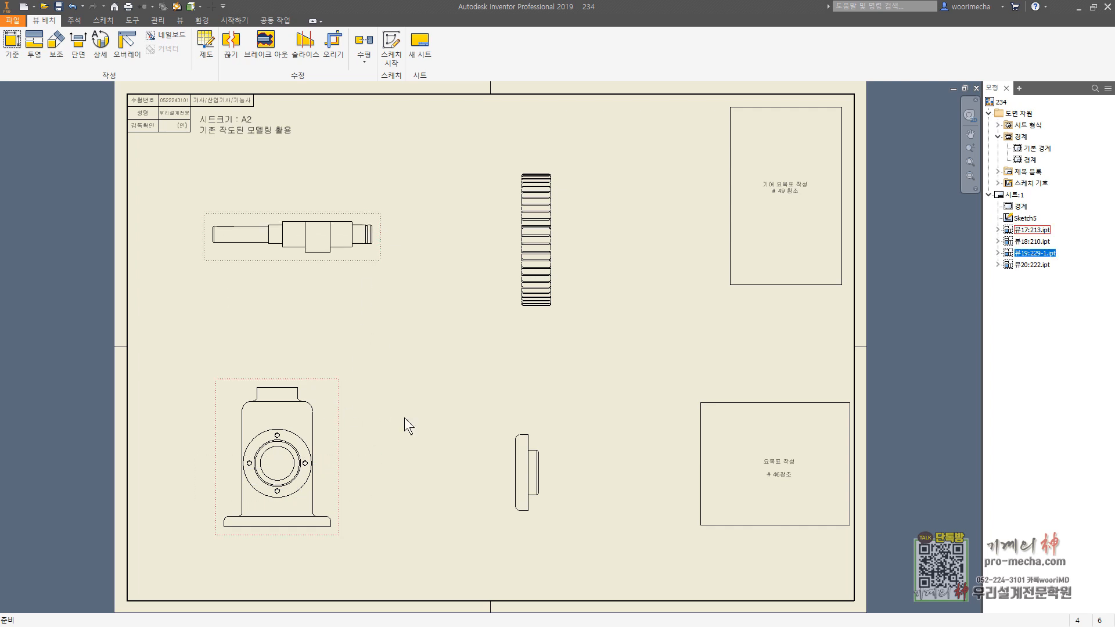
pyautogui.moveTo(547, 426); pyautogui.dragTo(523, 404)
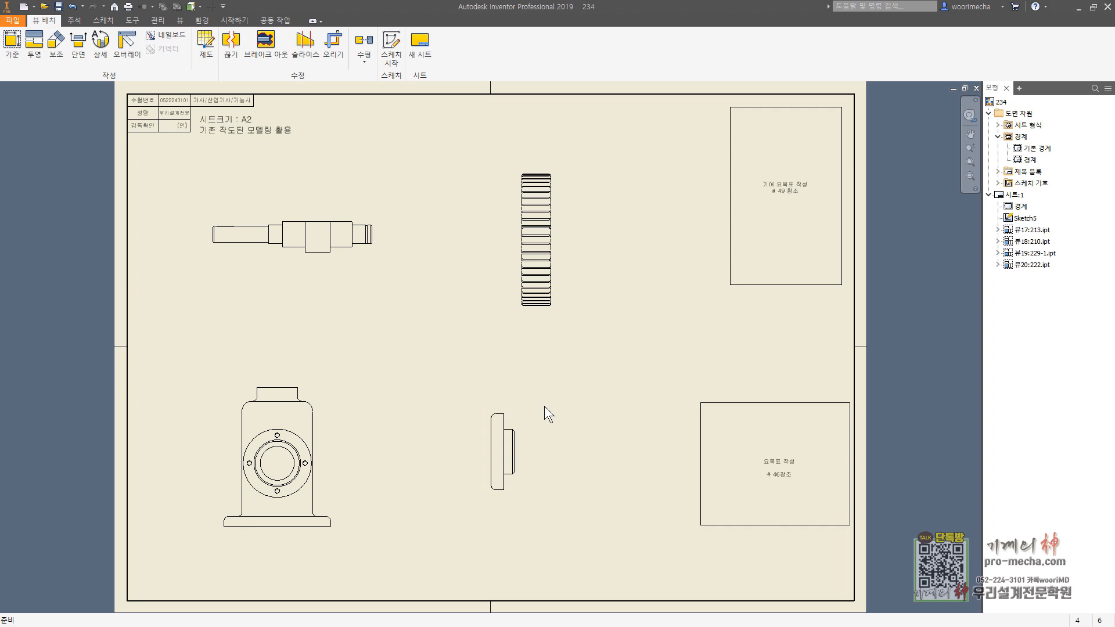
pyautogui.moveTo(530, 317); pyautogui.dragTo(526, 321)
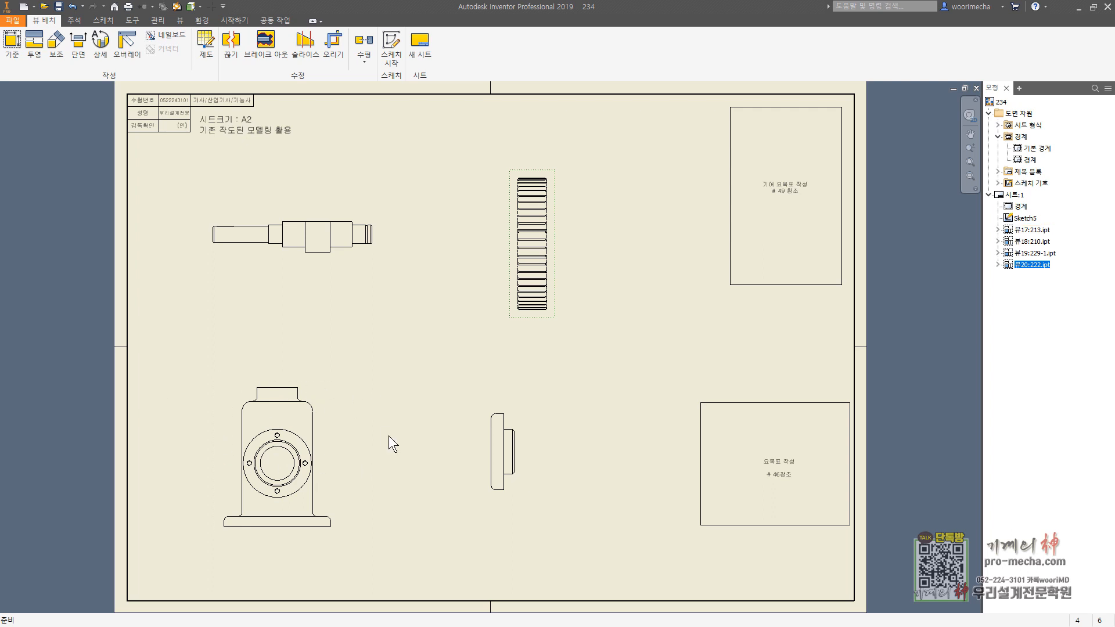
pyautogui.click(303, 381)
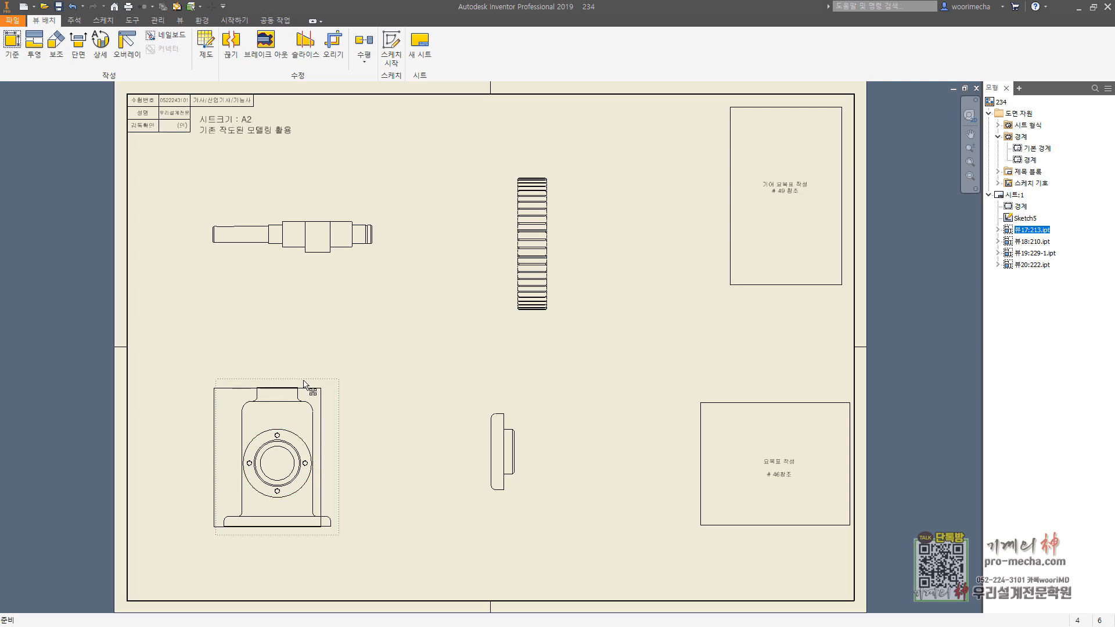
pyautogui.moveTo(303, 380); pyautogui.dragTo(304, 380)
pyautogui.moveTo(519, 412); pyautogui.dragTo(551, 400)
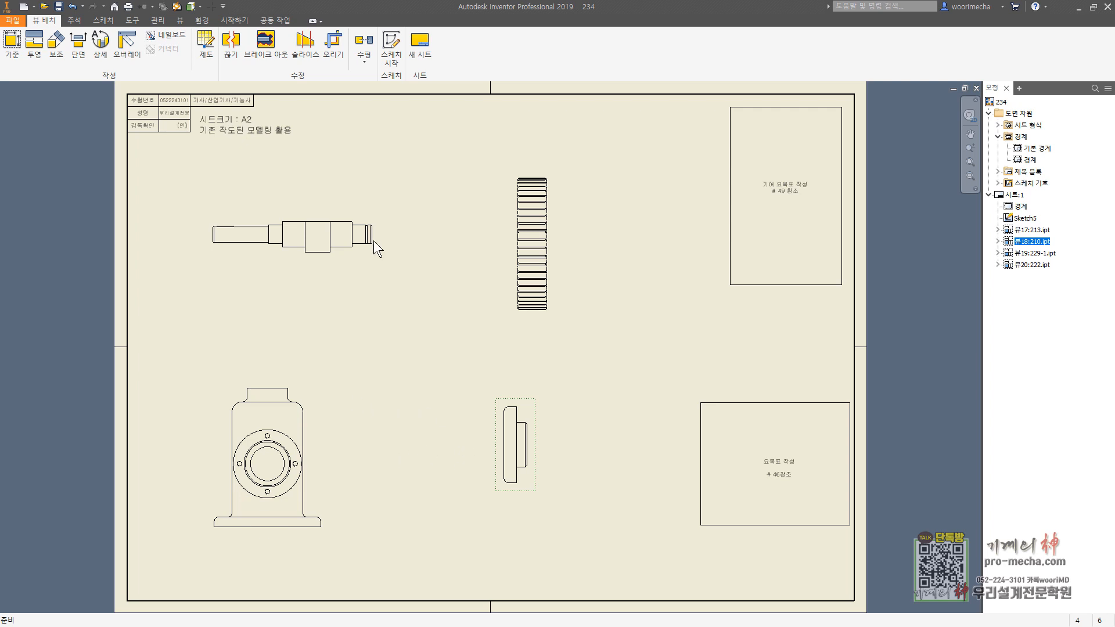
# Crop the housing view to its left half, with the crop rectangle ending at the midpoint of the base's bottom edge.
pyautogui.click(331, 50)
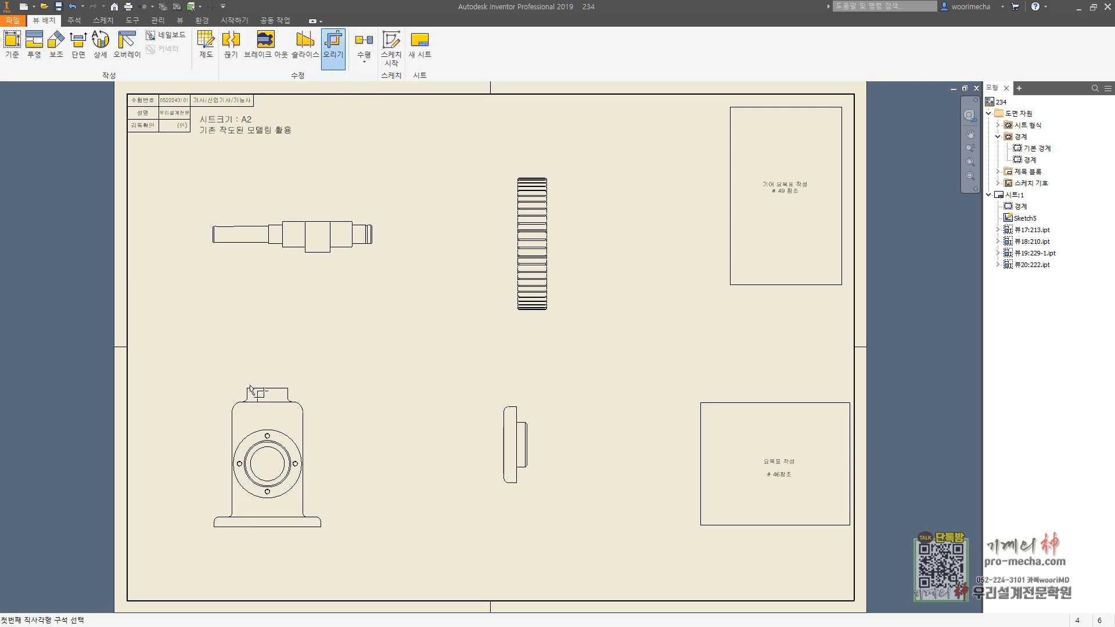
pyautogui.press('Escape')
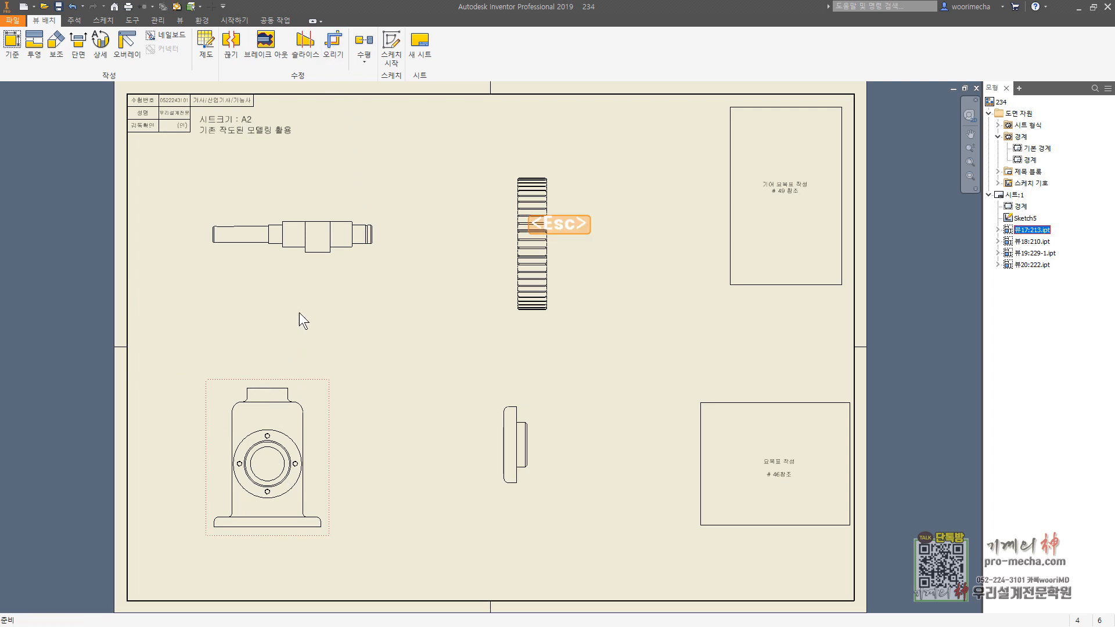
pyautogui.click(334, 47)
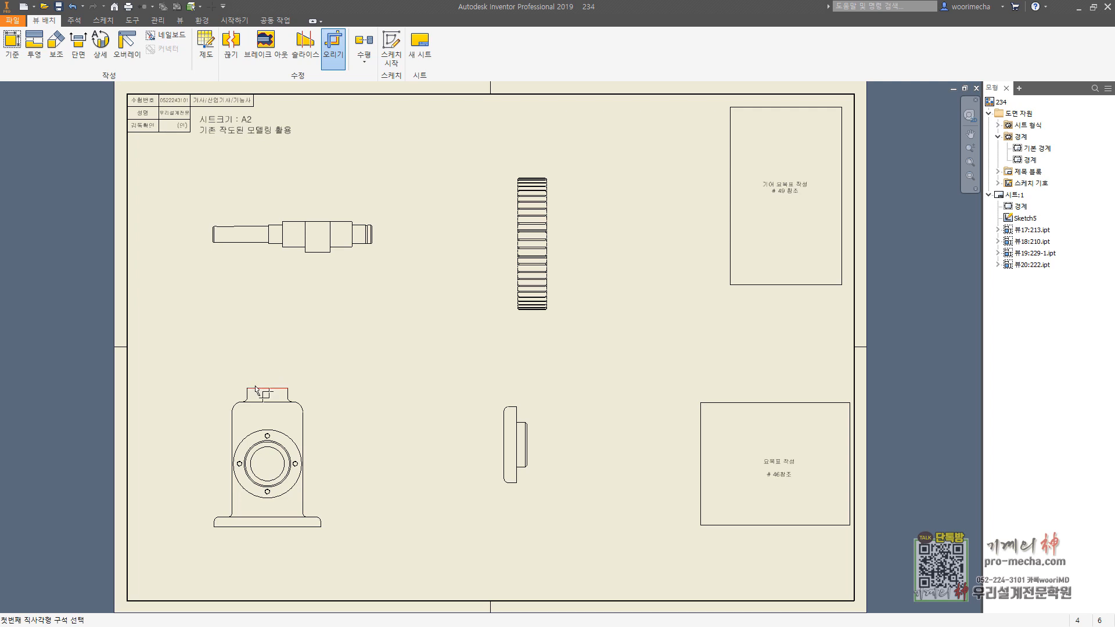
pyautogui.click(168, 356)
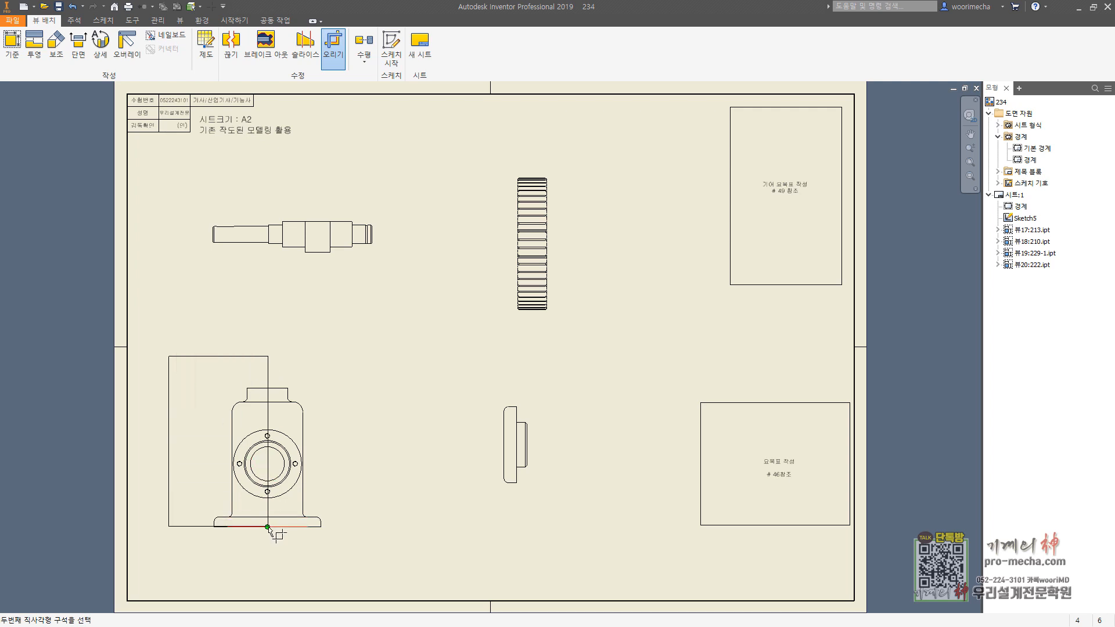
pyautogui.click(268, 524)
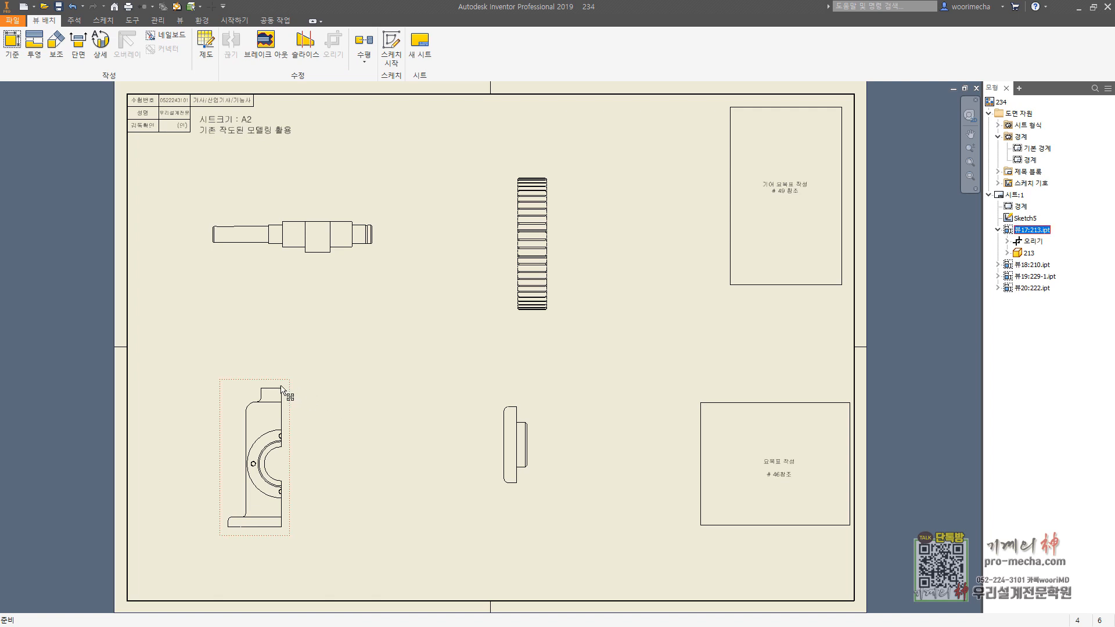
# Hide the vertical cut line along the cropped side of the housing view.
pyautogui.scroll(3, 308, 366)
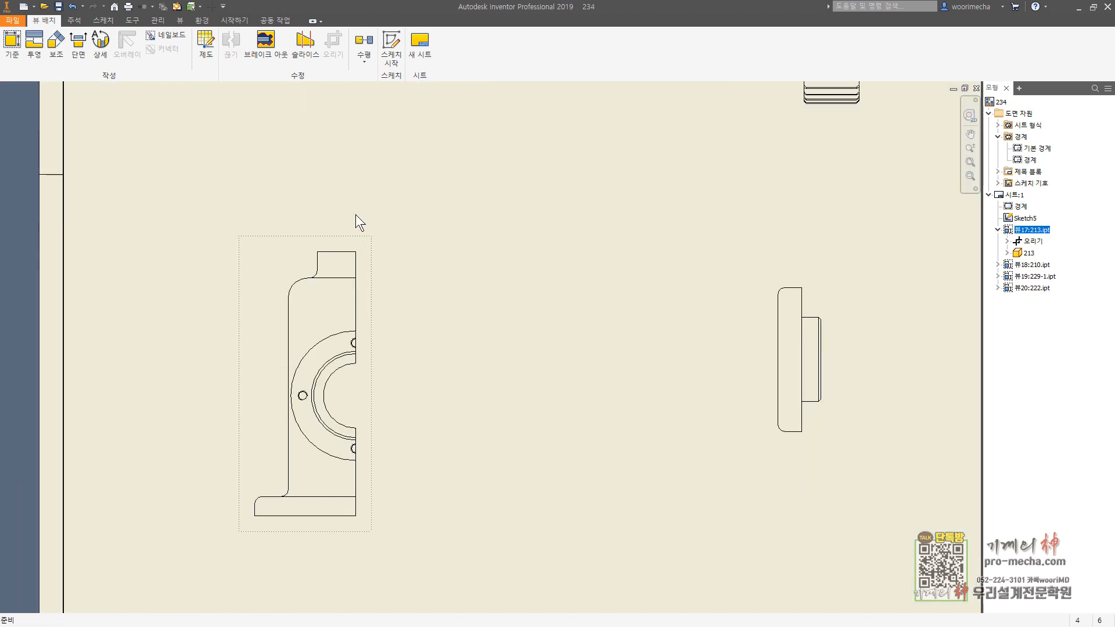
pyautogui.moveTo(356, 215); pyautogui.dragTo(381, 545)
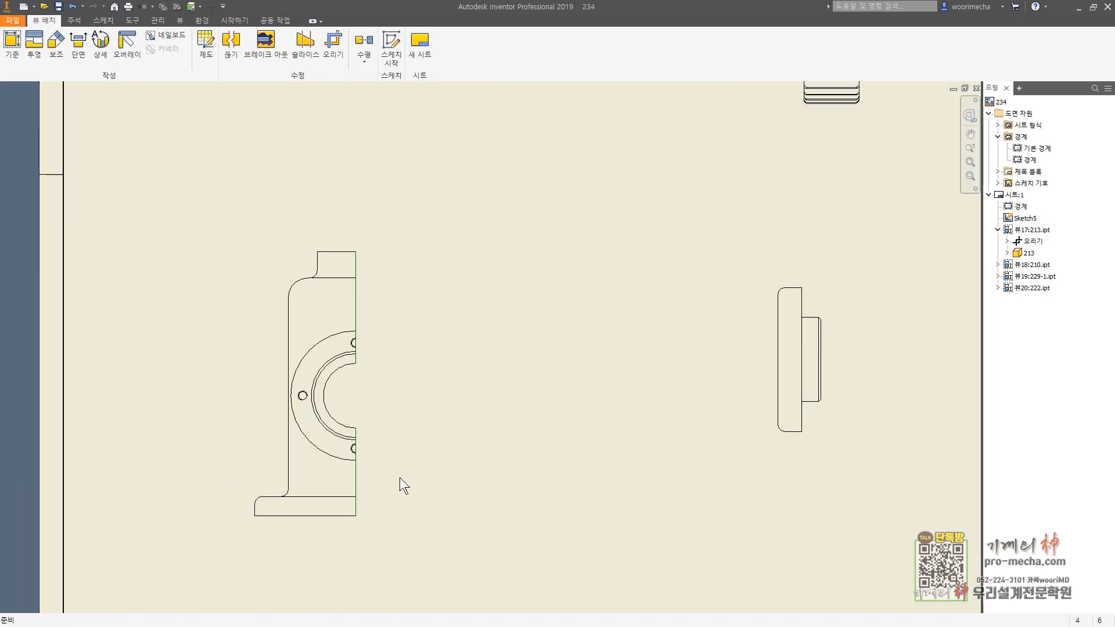
pyautogui.rightClick(356, 304)
pyautogui.click(420, 326)
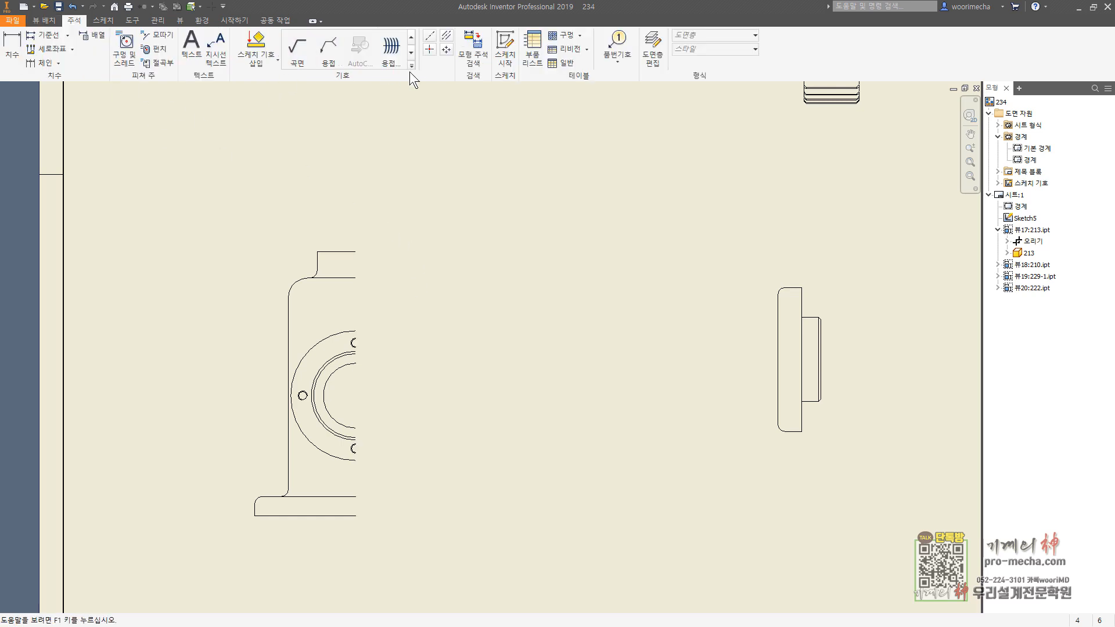
# Add a centered pattern of center marks to the housing flange's bolt holes, centred on the main bore.
pyautogui.click(446, 50)
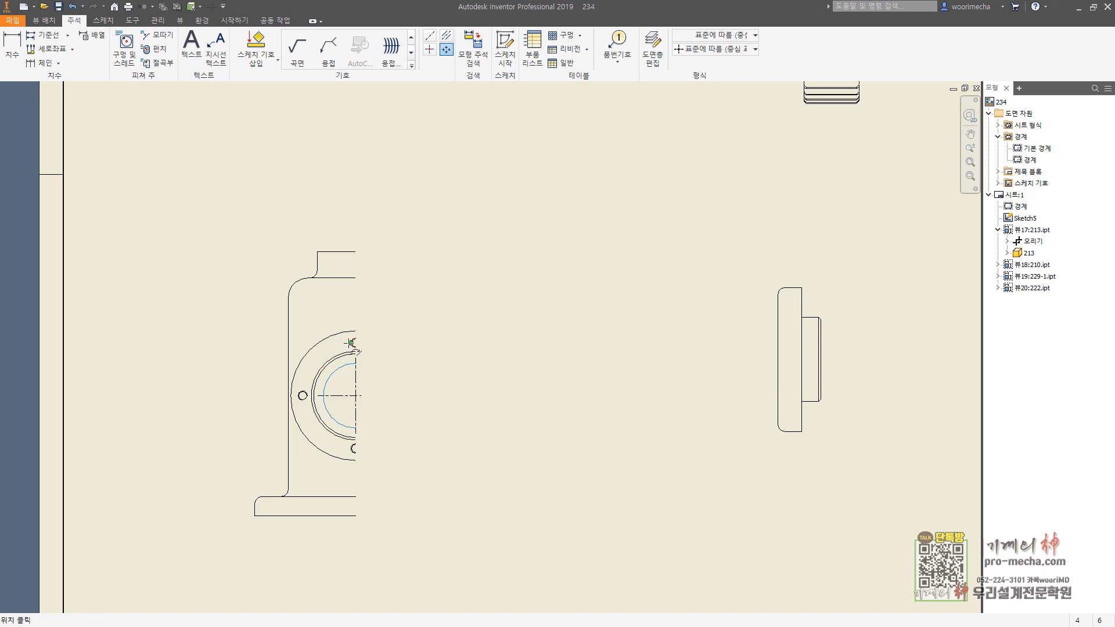
pyautogui.click(302, 395)
pyautogui.click(350, 449)
pyautogui.rightClick(410, 390)
pyautogui.click(451, 390)
pyautogui.press('Escape')
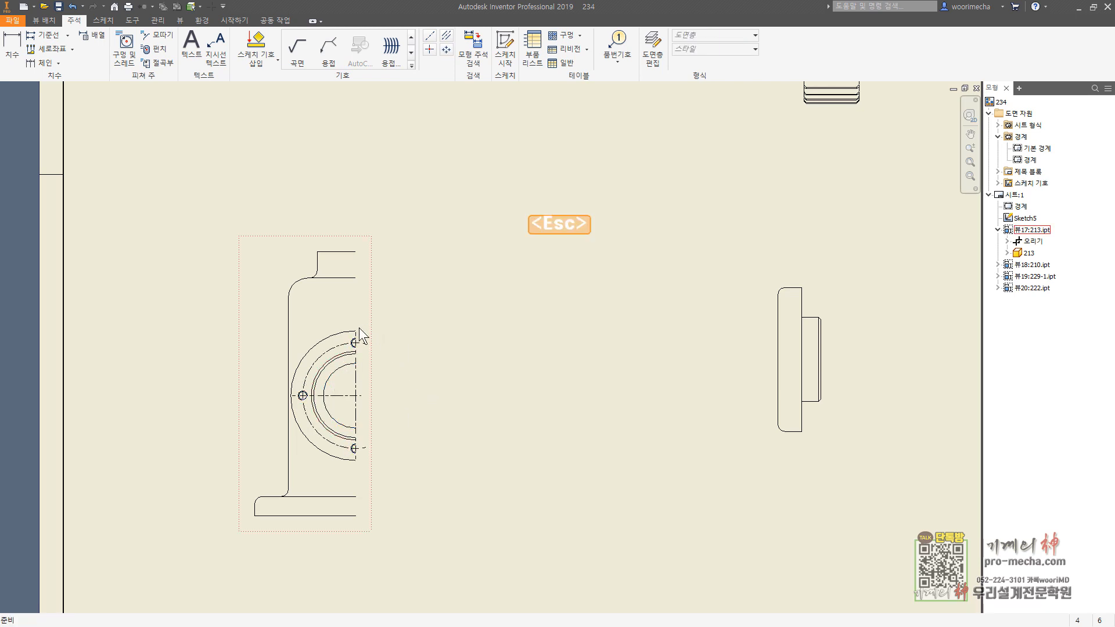
# Extend the bore's vertical centerline past the housing's top and bottom edges and its horizontal centerline past the left wall.
pyautogui.moveTo(356, 331); pyautogui.dragTo(364, 237)
pyautogui.moveTo(356, 460); pyautogui.dragTo(356, 517)
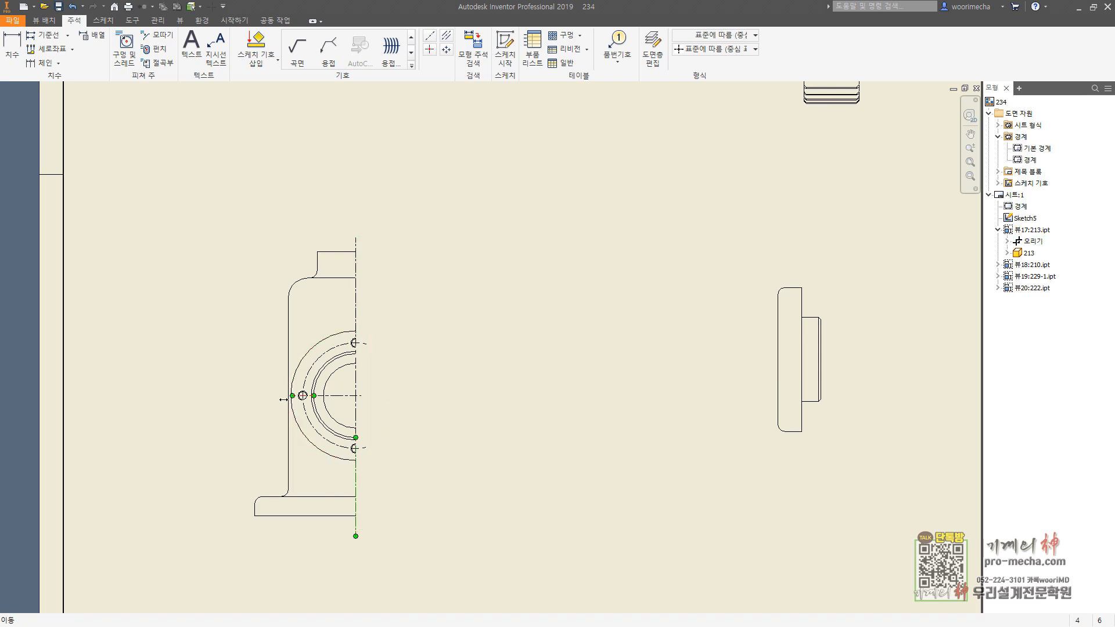
pyautogui.press('Escape')
pyautogui.moveTo(380, 380); pyautogui.dragTo(373, 333, button='middle')
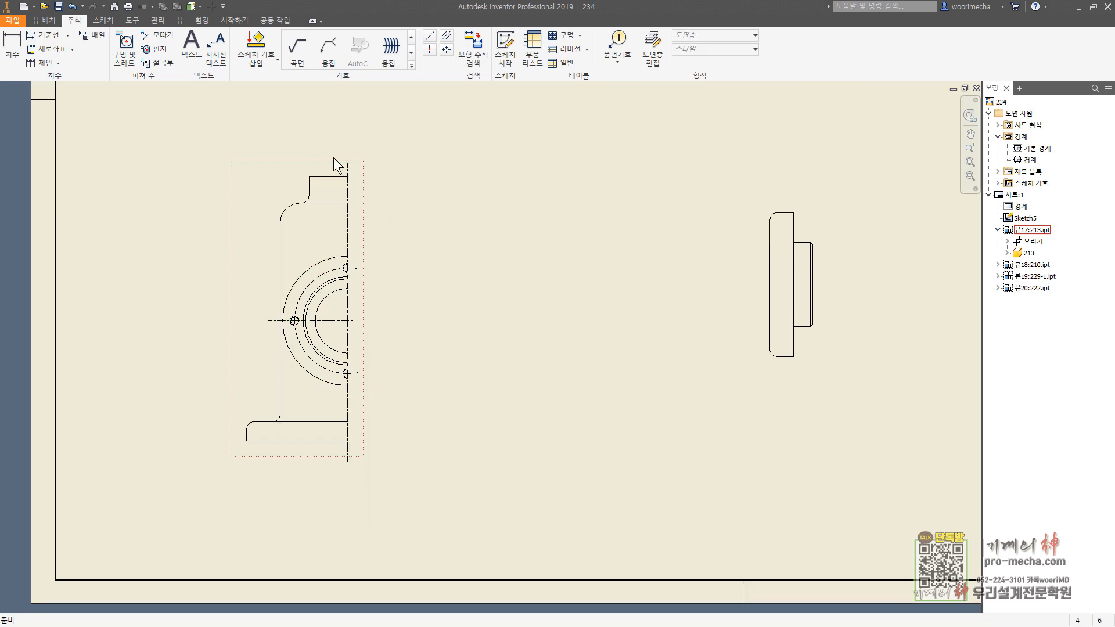
# Set the housing view's style to show hidden lines.
pyautogui.doubleClick(342, 175)
pyautogui.click(1006, 238)
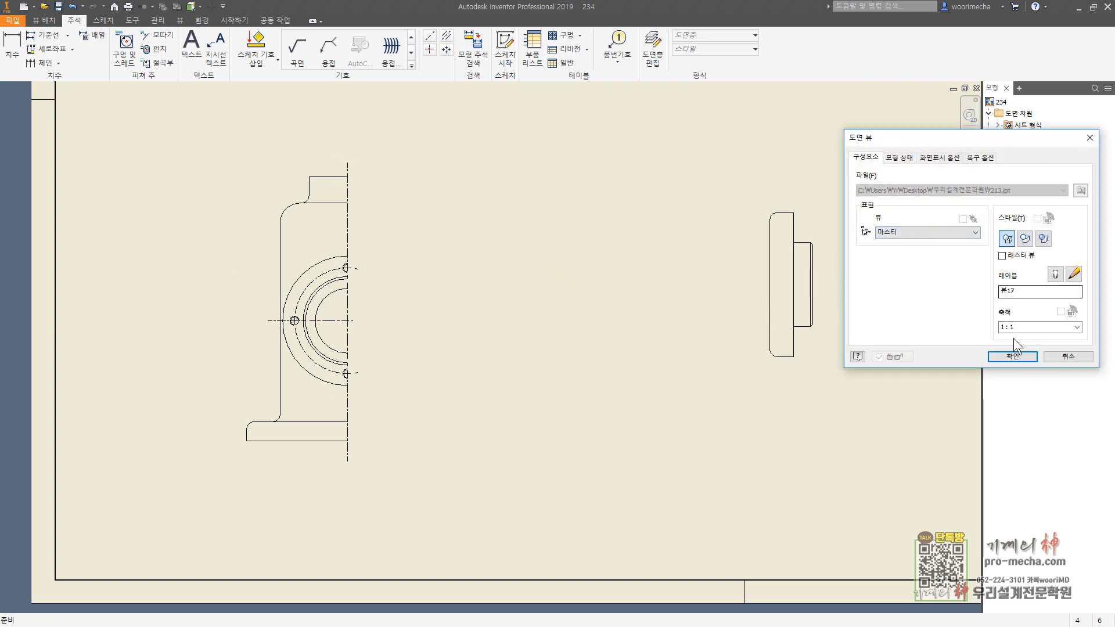
pyautogui.click(1013, 356)
# Add a bisector centerline between the dashed edges of the left tapped hole in the housing's top boss.
pyautogui.click(446, 36)
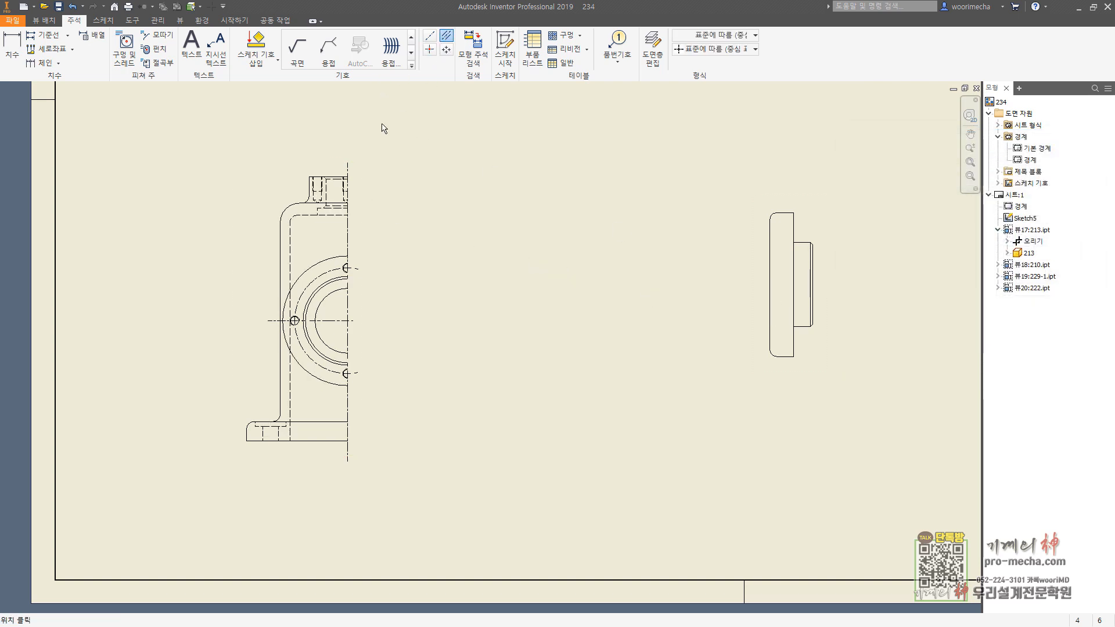
pyautogui.scroll(-5, 330, 177)
pyautogui.click(219, 251)
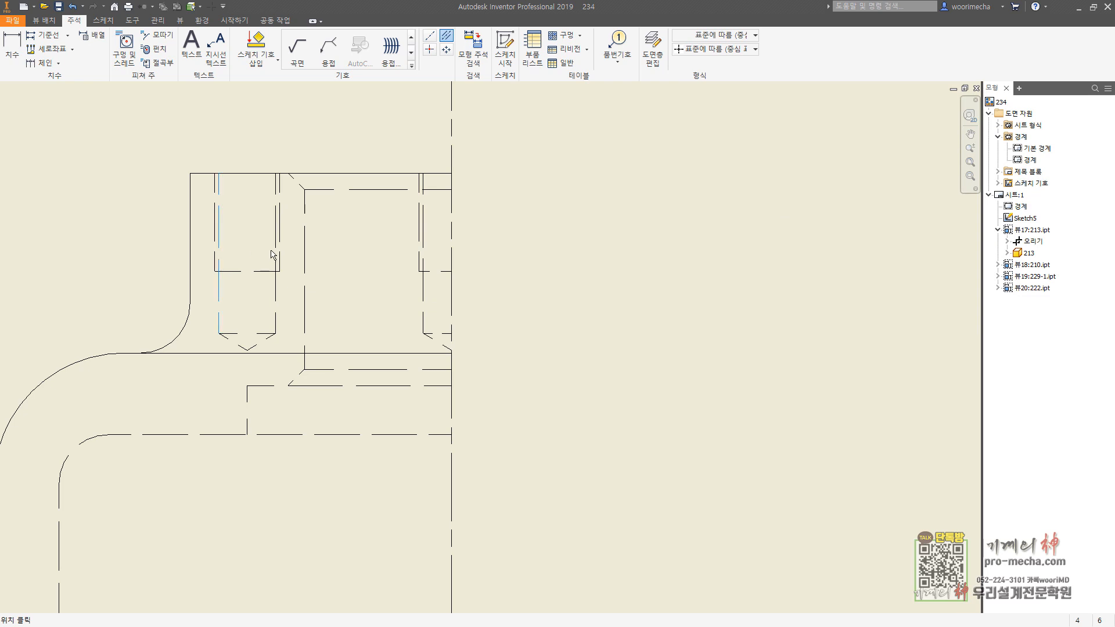
pyautogui.click(272, 244)
pyautogui.scroll(2, 272, 244)
pyautogui.moveTo(267, 283); pyautogui.dragTo(415, 88, button='middle')
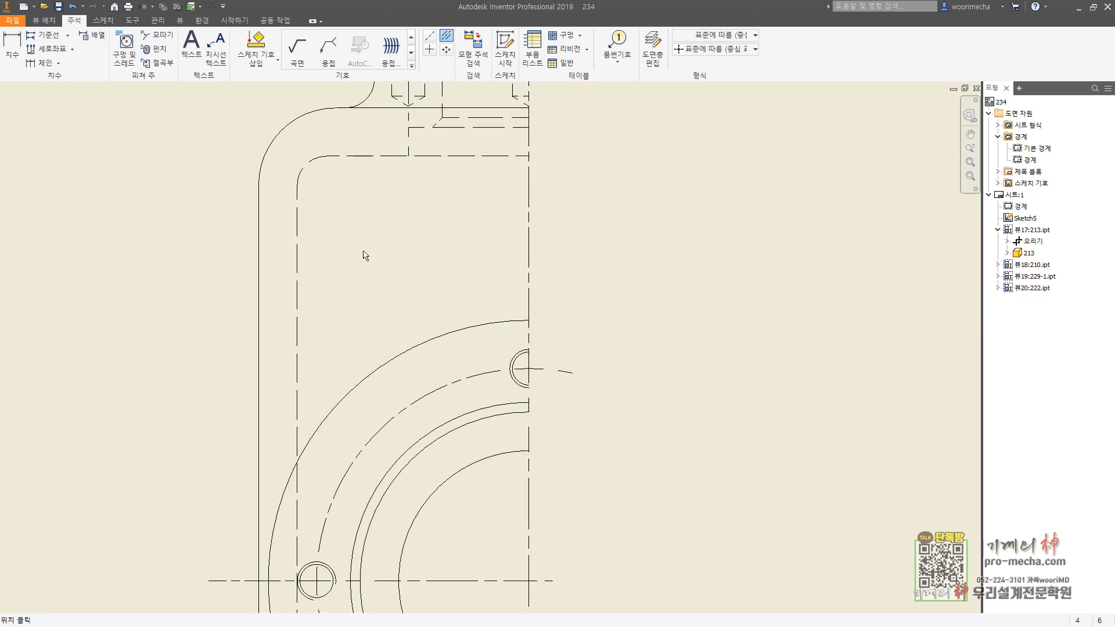
pyautogui.moveTo(364, 256); pyautogui.dragTo(408, 150, button='middle')
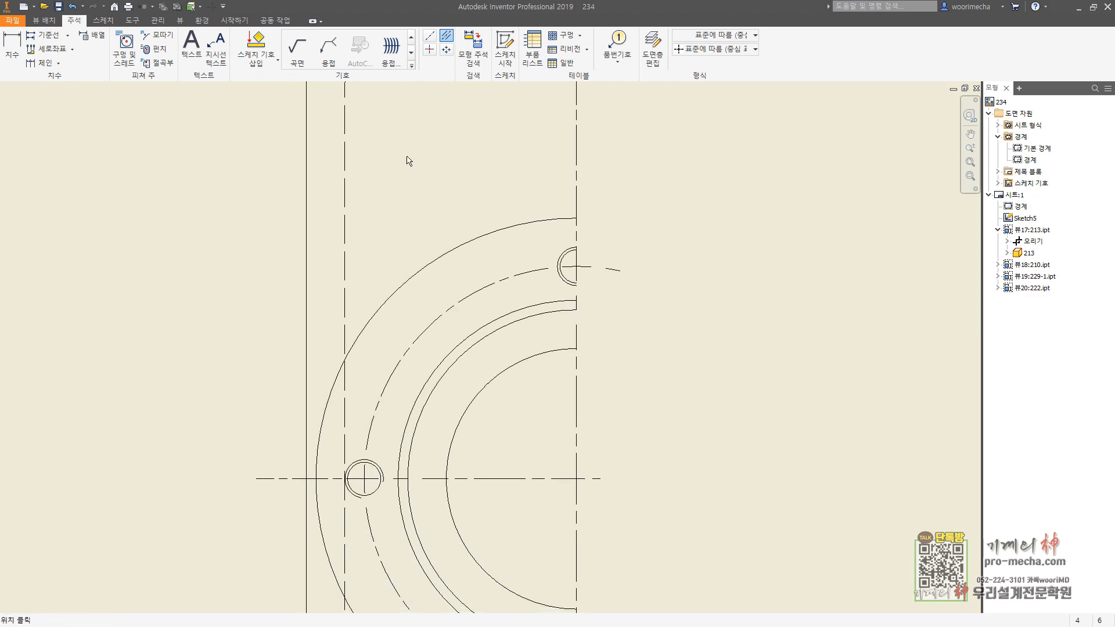
pyautogui.scroll(3, 405, 289)
pyautogui.scroll(2, 403, 390)
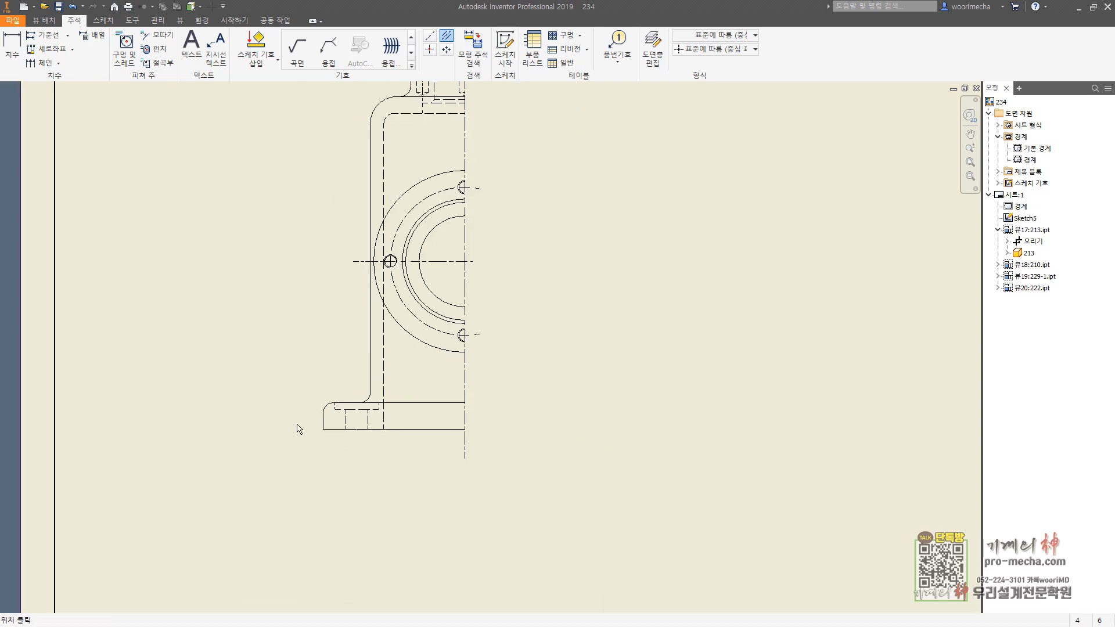
pyautogui.moveTo(408, 410); pyautogui.dragTo(367, 529, button='middle')
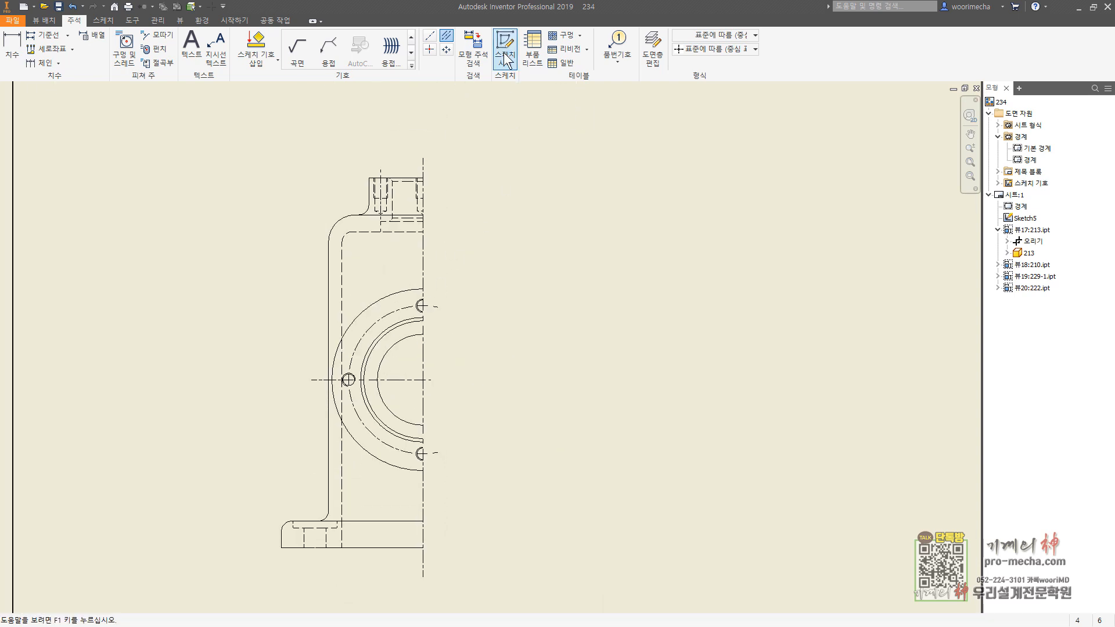
pyautogui.press('Escape')
# Set the housing view's style back to hidden lines removed.
pyautogui.doubleClick(392, 259)
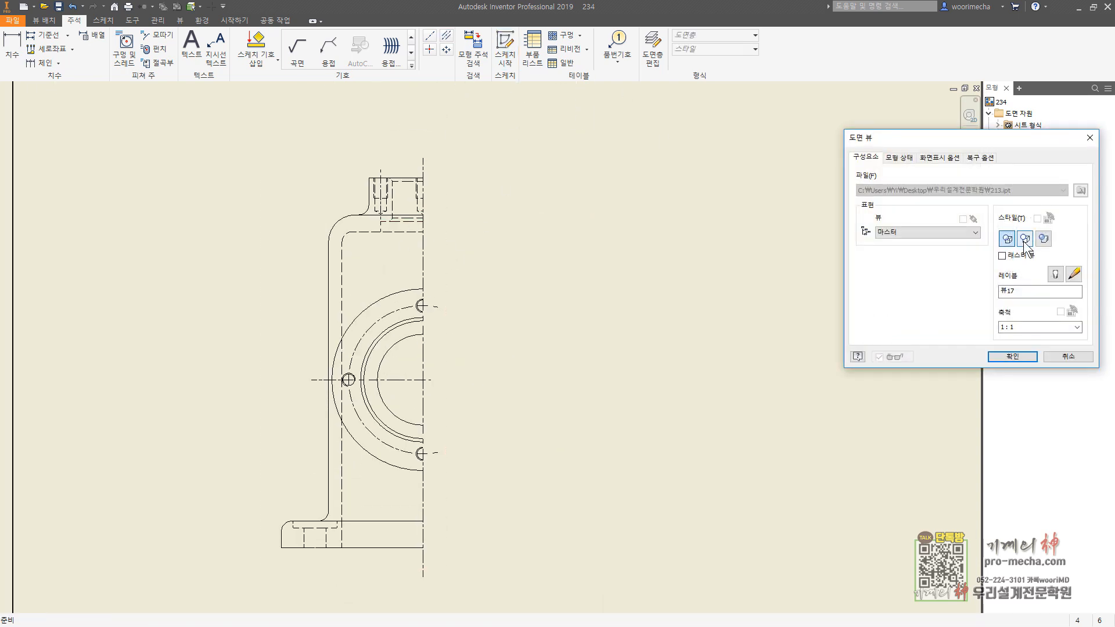
pyautogui.click(1012, 357)
# Create a projected top view of the housing directly above its cropped half view.
pyautogui.scroll(3, 145, 249)
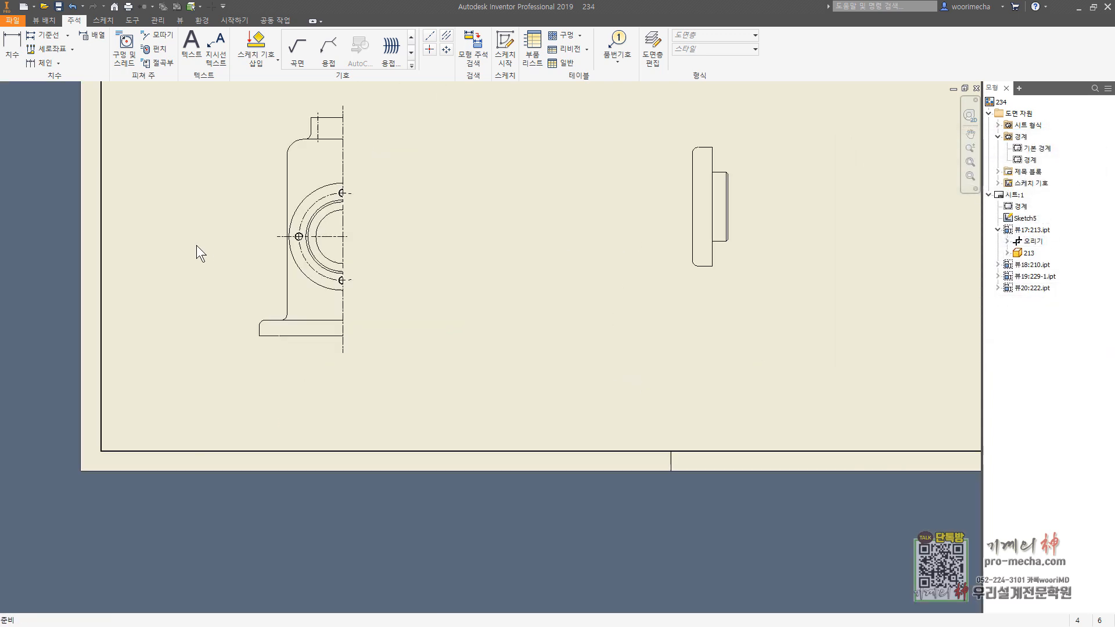
pyautogui.scroll(3, 259, 237)
pyautogui.moveTo(280, 201); pyautogui.dragTo(262, 284, button='middle')
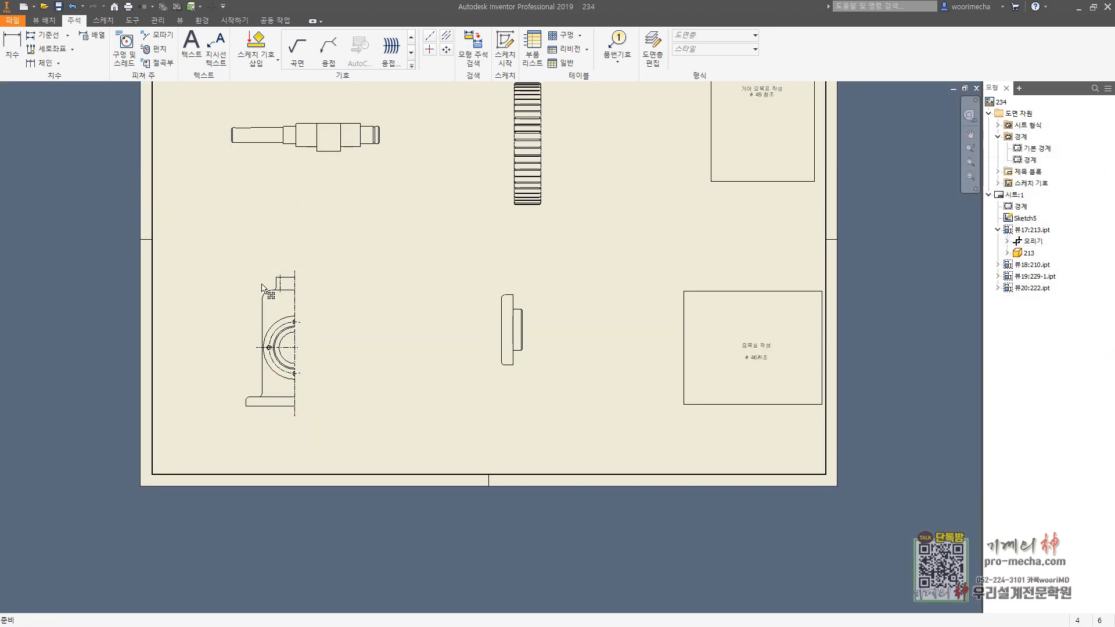
pyautogui.click(44, 21)
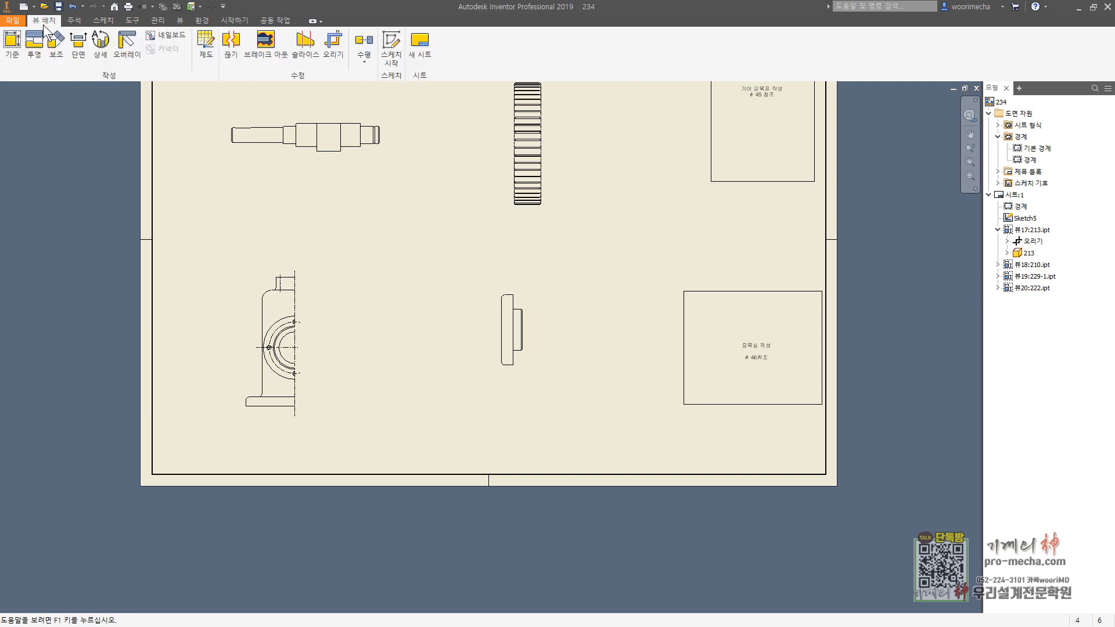
pyautogui.click(46, 51)
pyautogui.click(262, 305)
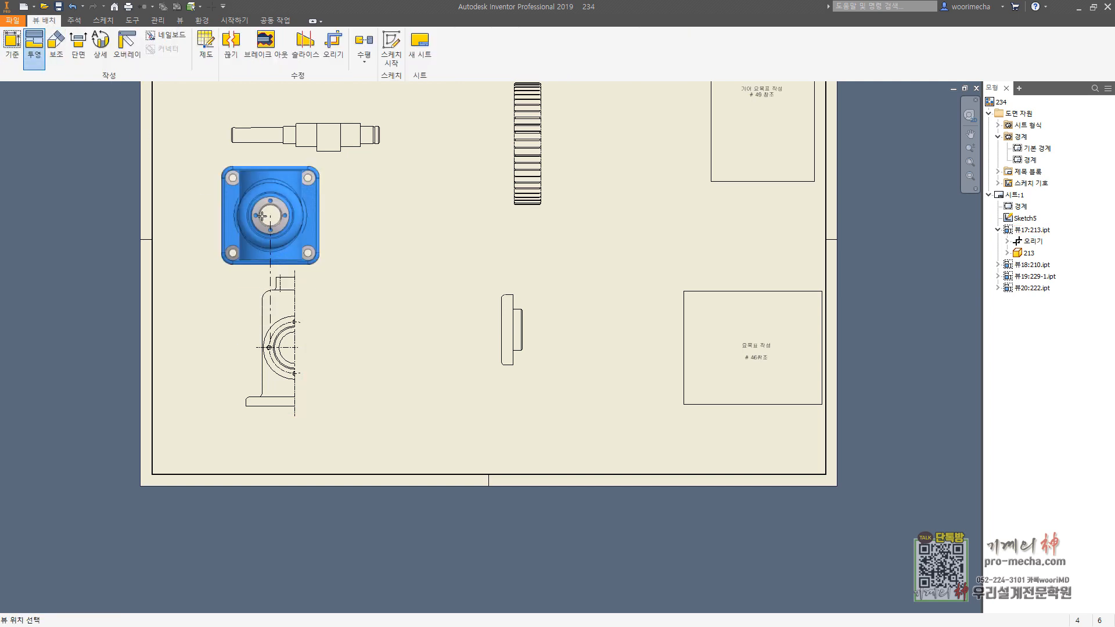
pyautogui.click(262, 216)
pyautogui.rightClick(250, 260)
pyautogui.click(266, 268)
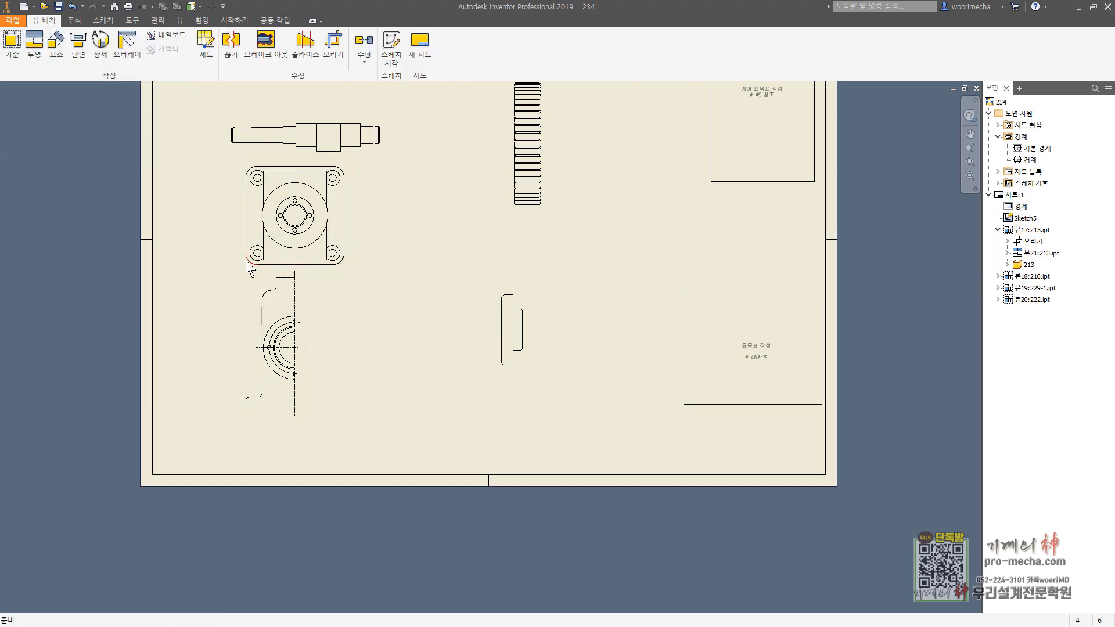
# Crop the projected top view of the housing with a circular boundary around its lower-left corner hole.
pyautogui.scroll(-3, 256, 261)
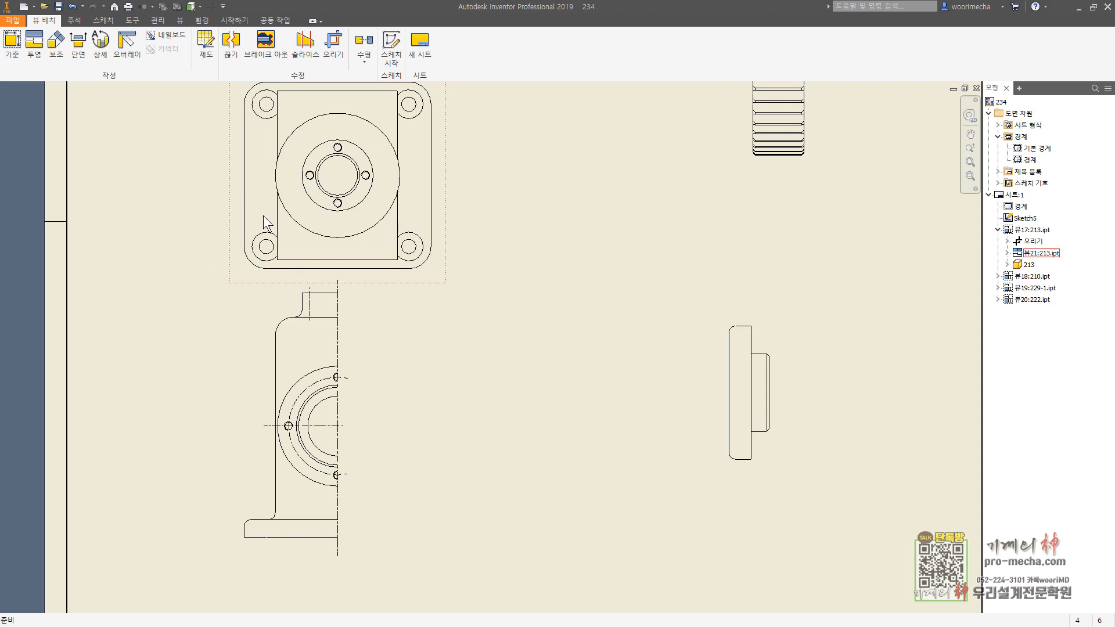
pyautogui.click(333, 41)
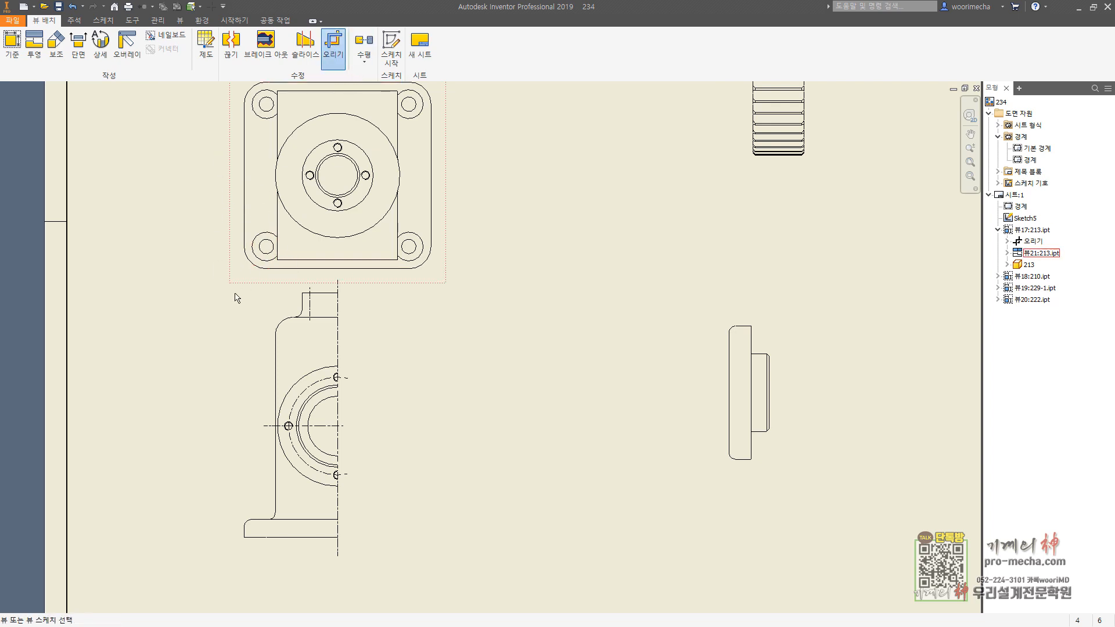
pyautogui.rightClick(235, 271)
pyautogui.click(237, 332)
pyautogui.click(251, 262)
pyautogui.click(232, 299)
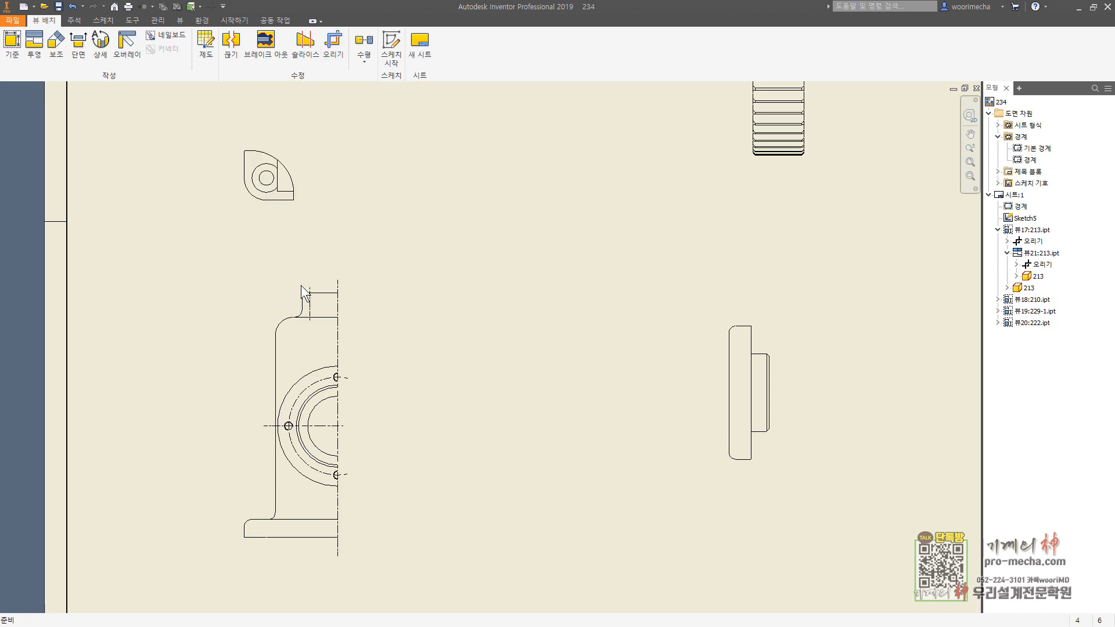
pyautogui.press('Escape')
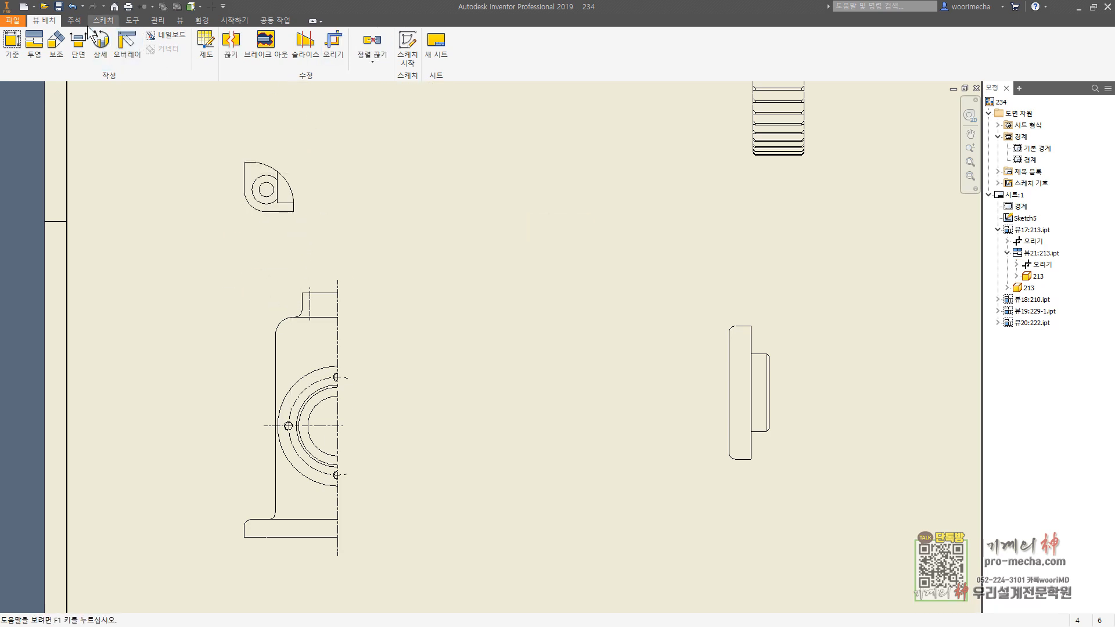
# Add a center mark to the counterbored hole in the cropped top view of the housing.
pyautogui.click(74, 20)
pyautogui.click(430, 49)
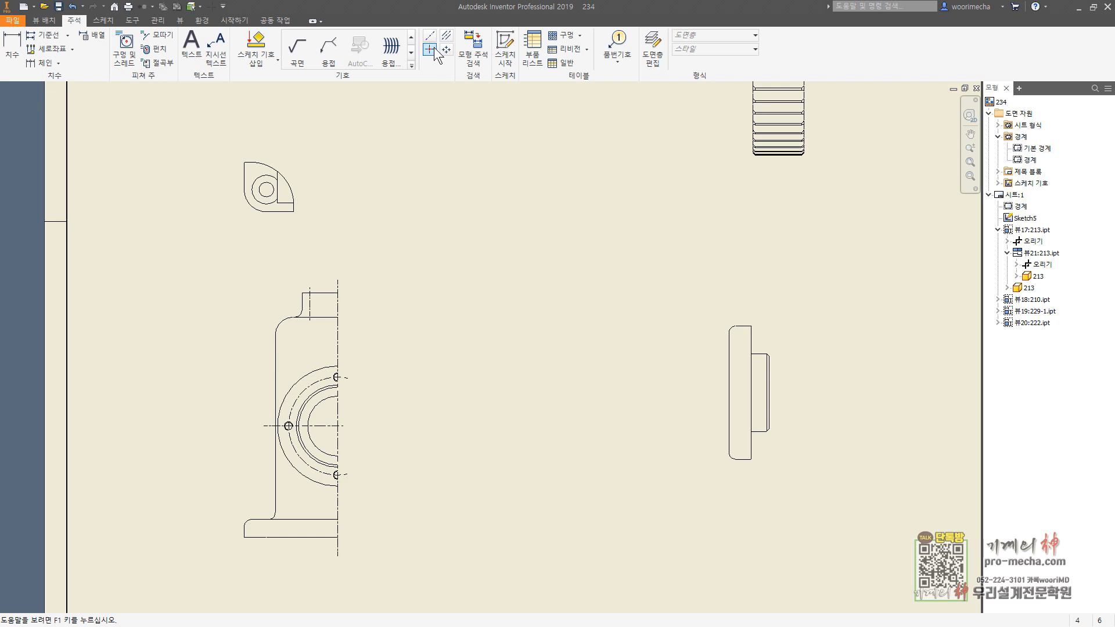
pyautogui.click(253, 182)
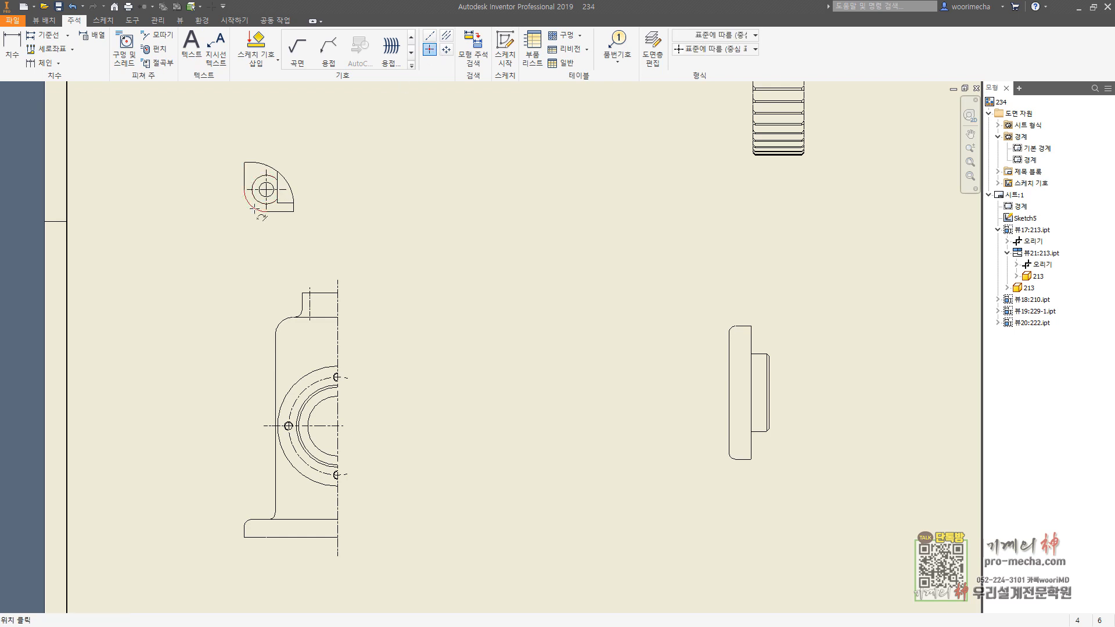
pyautogui.press('Escape')
pyautogui.press('Escape')
# Check the radius of the rounded outer corner in the cropped top view with a dimension preview.
pyautogui.click(6, 46)
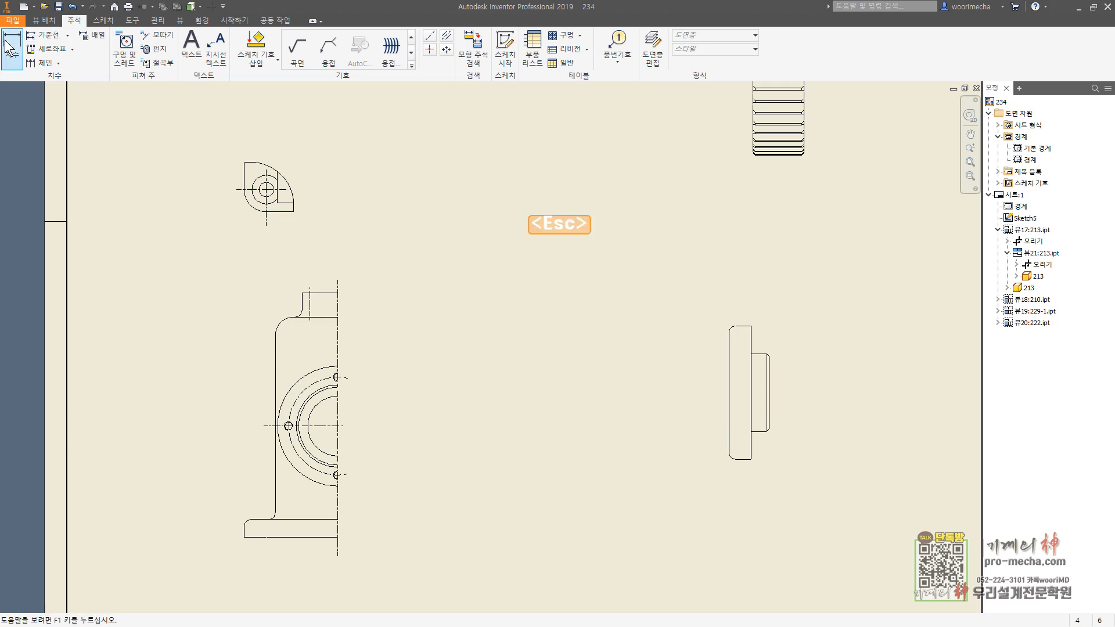
pyautogui.click(255, 209)
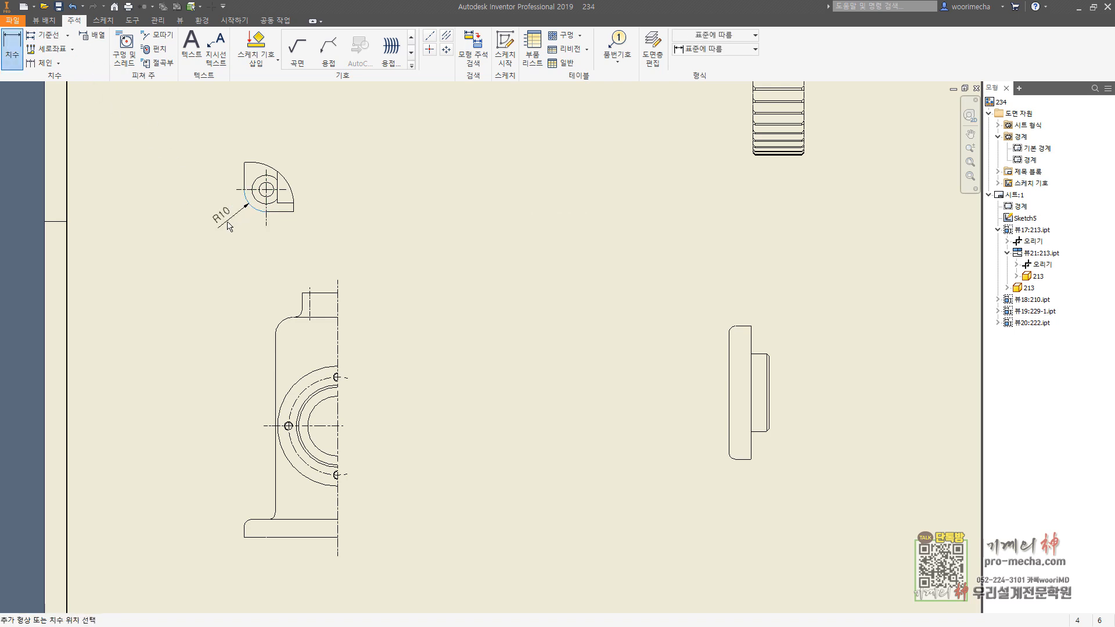
pyautogui.press('Escape')
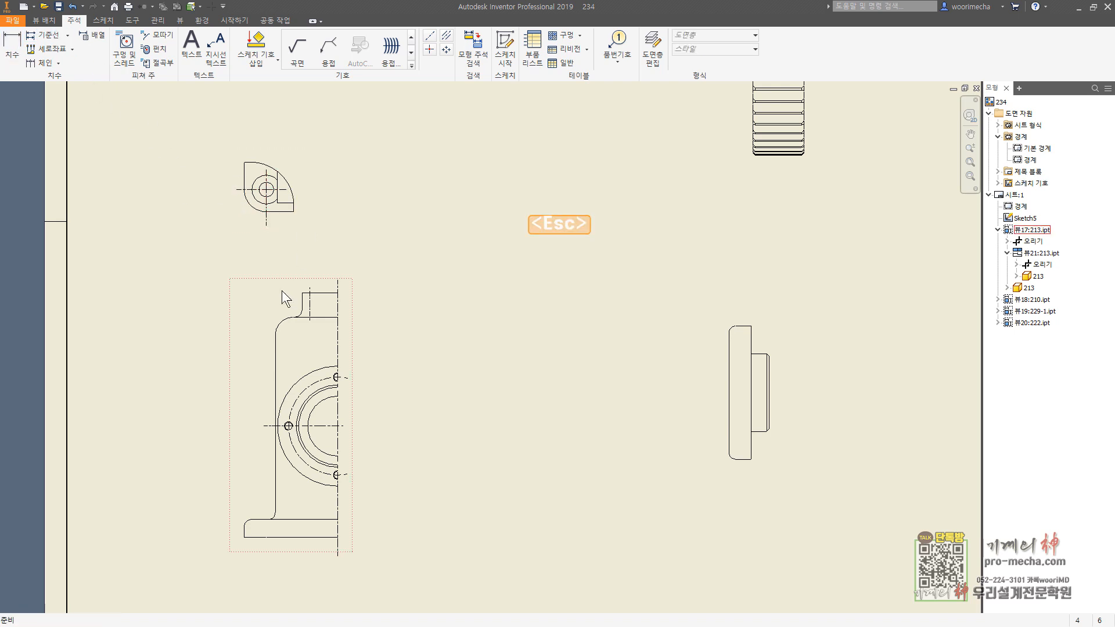
# Move the housing's half front view slightly left on the sheet.
pyautogui.moveTo(277, 382); pyautogui.dragTo(298, 316, button='middle')
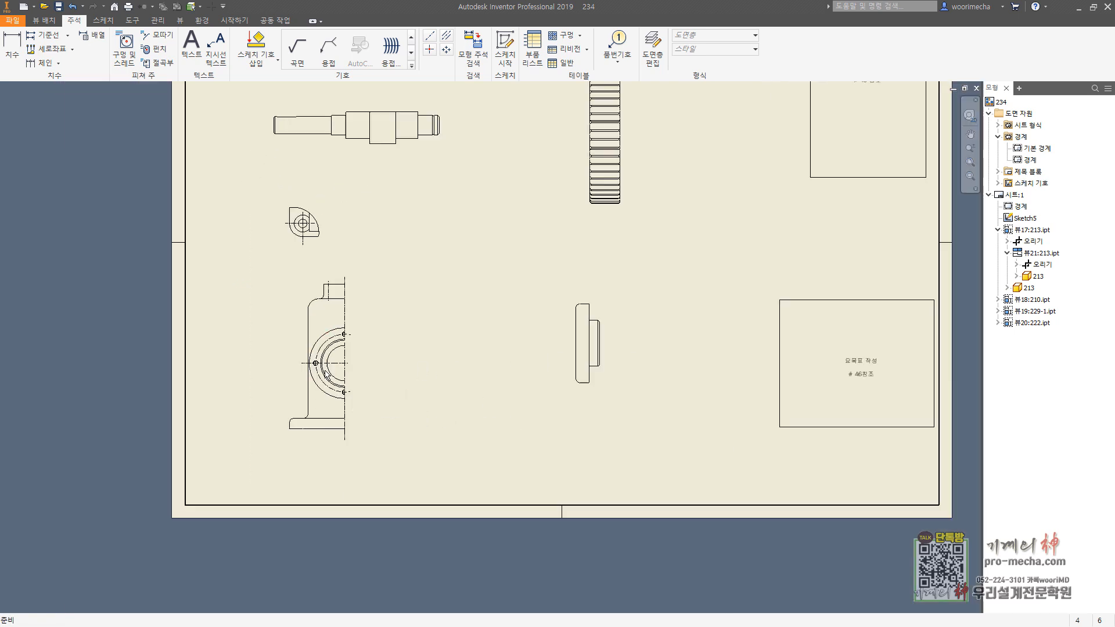
pyautogui.scroll(3, 323, 369)
pyautogui.moveTo(278, 409); pyautogui.dragTo(259, 407)
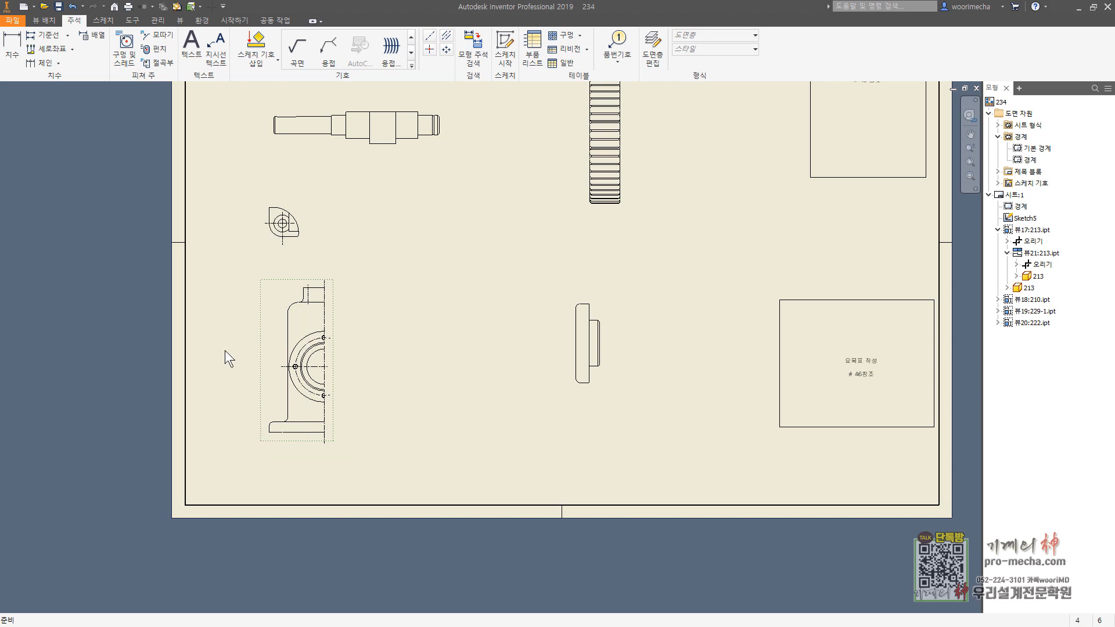
# Create section view G-G at 1:1 along the housing half view's vertical centerline, placed between the half view and the cover view.
pyautogui.click(51, 21)
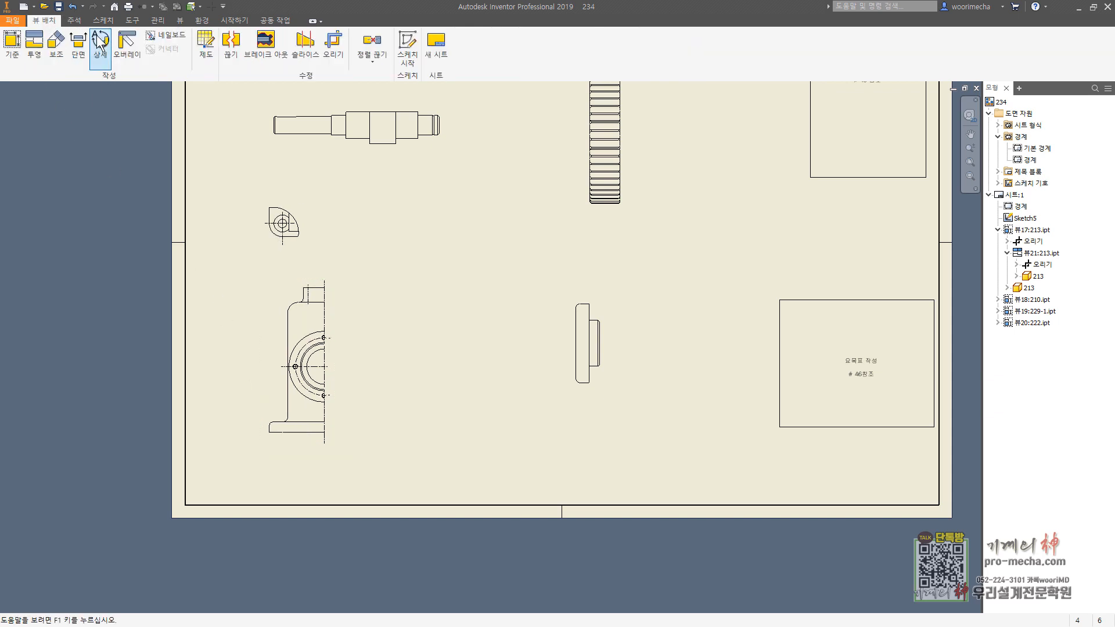
pyautogui.click(78, 50)
pyautogui.click(324, 287)
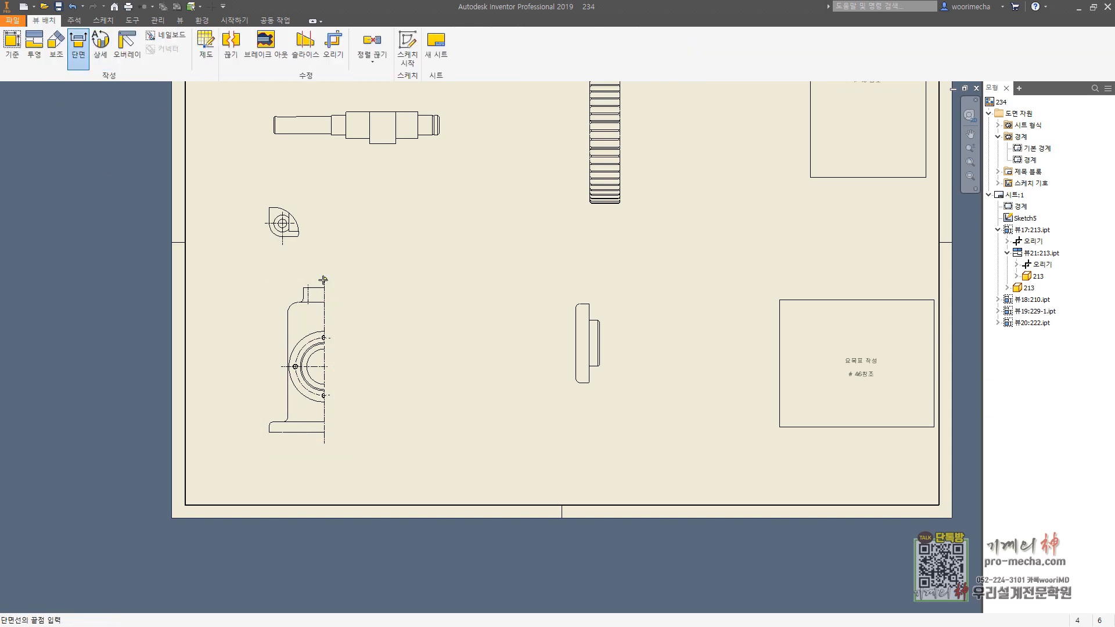
pyautogui.click(323, 444)
pyautogui.rightClick(323, 444)
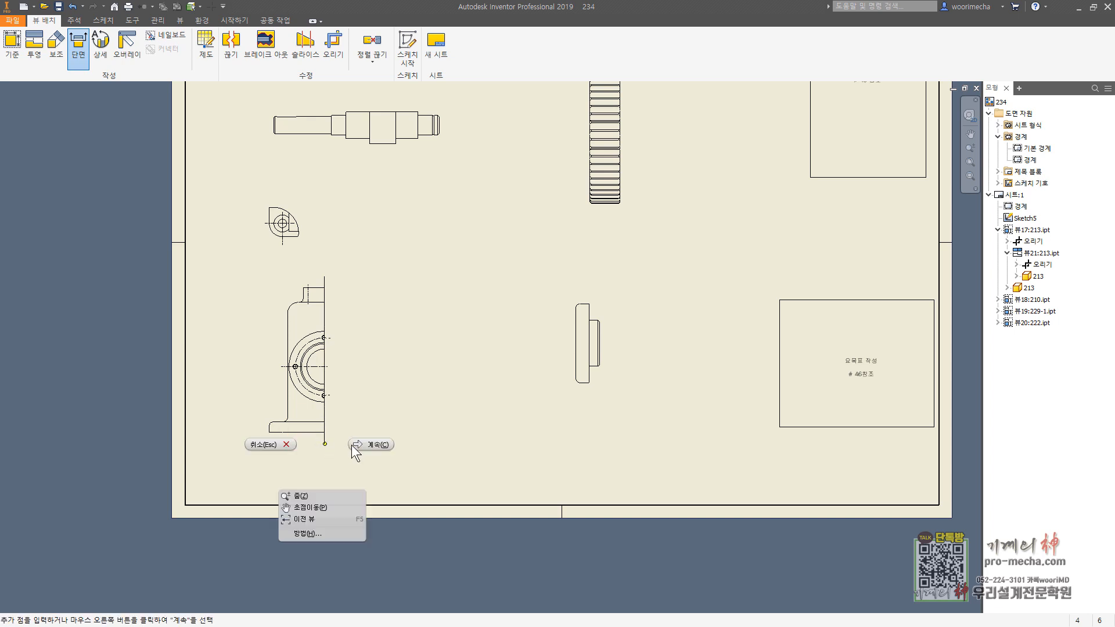
pyautogui.click(311, 495)
pyautogui.click(445, 388)
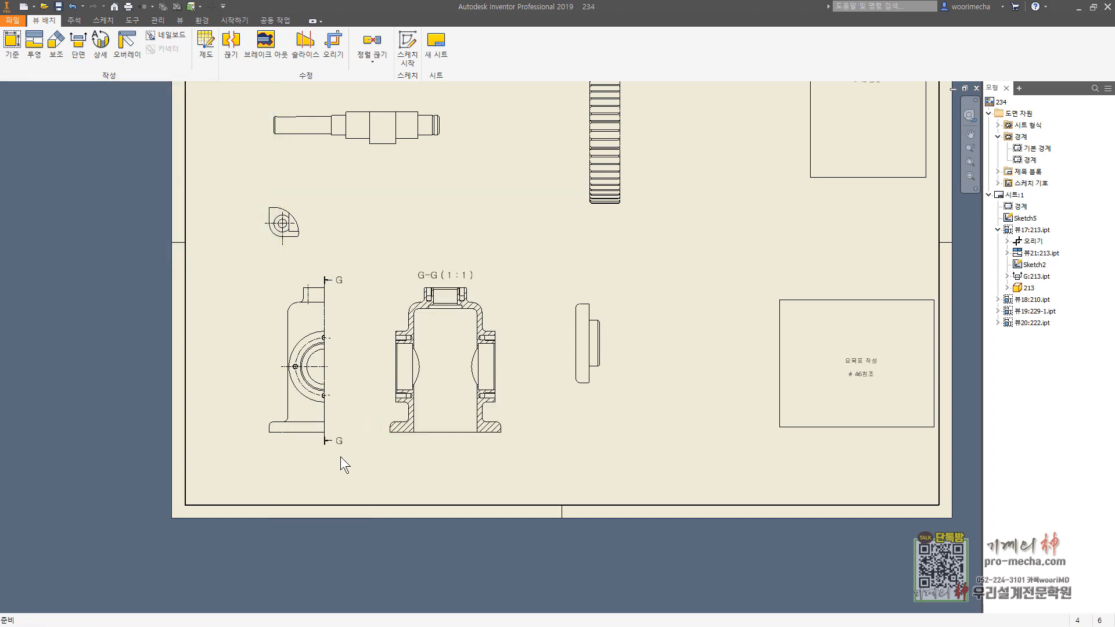
pyautogui.press('Escape')
pyautogui.moveTo(324, 443); pyautogui.dragTo(331, 444)
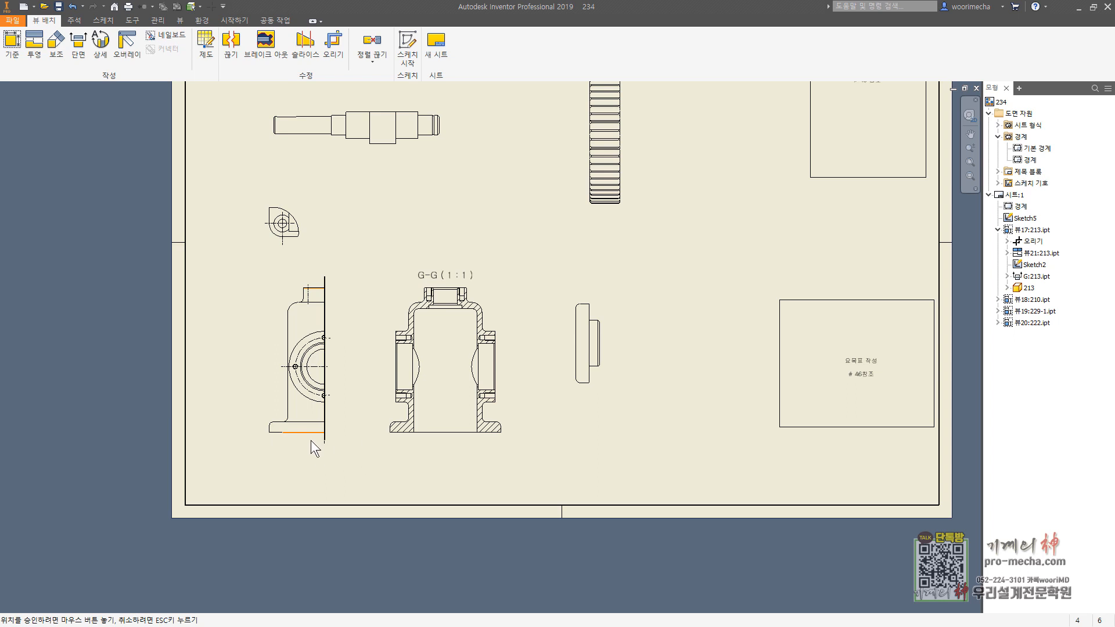
pyautogui.moveTo(336, 444); pyautogui.dragTo(336, 444)
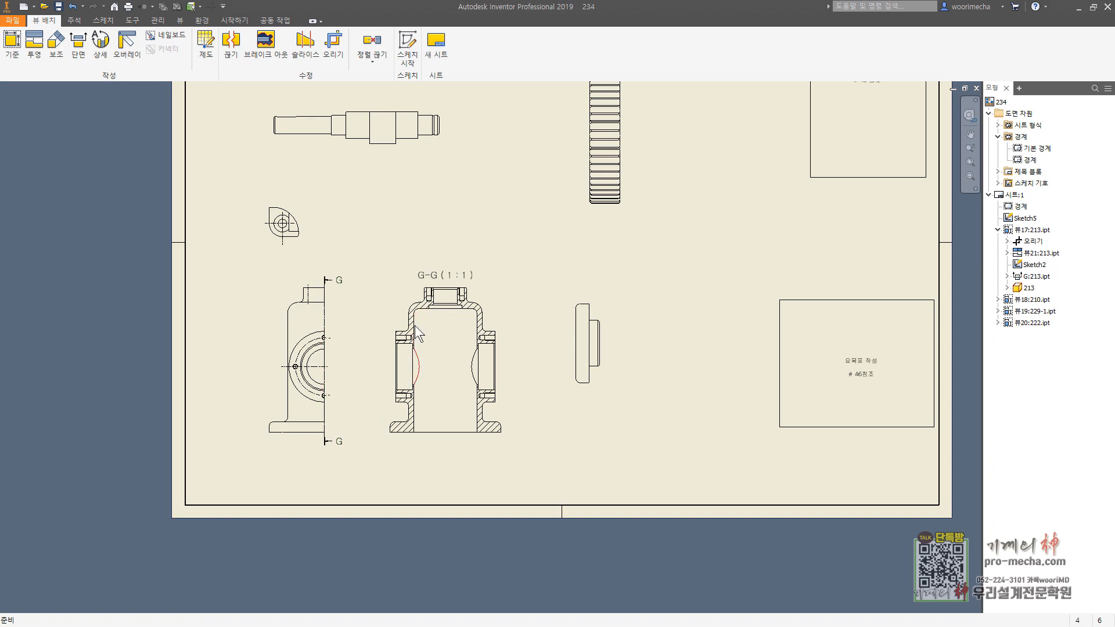
# Create a second section view H at 1:1 beyond the cover view and shift its section line onto the housing's vertical centerline.
pyautogui.click(78, 44)
pyautogui.scroll(3, 336, 287)
pyautogui.click(321, 297)
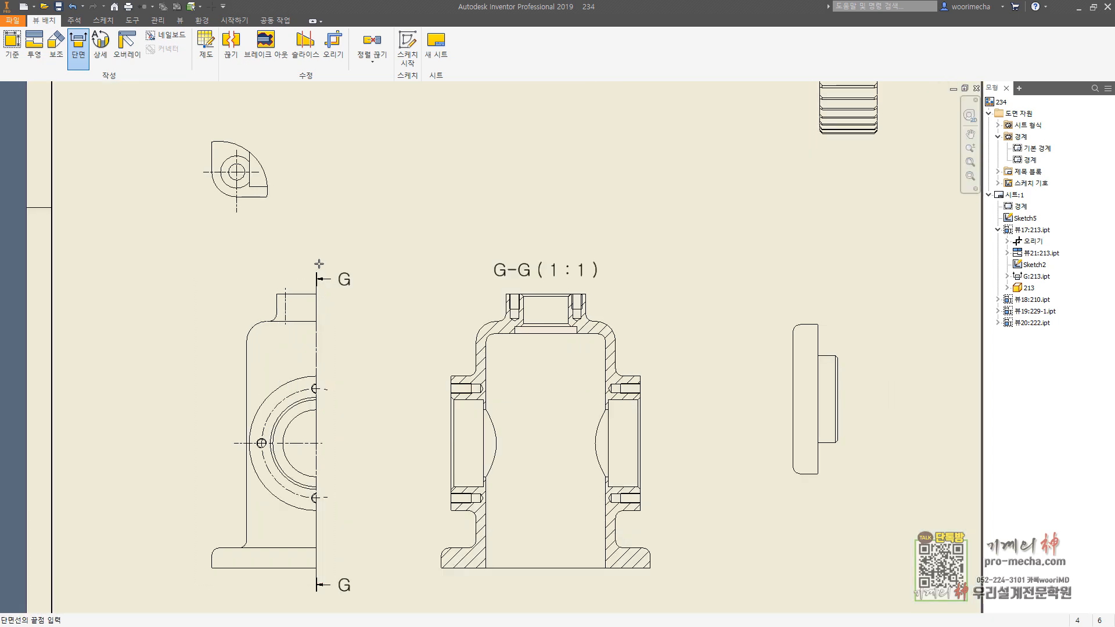
pyautogui.moveTo(330, 420); pyautogui.dragTo(329, 293, button='middle')
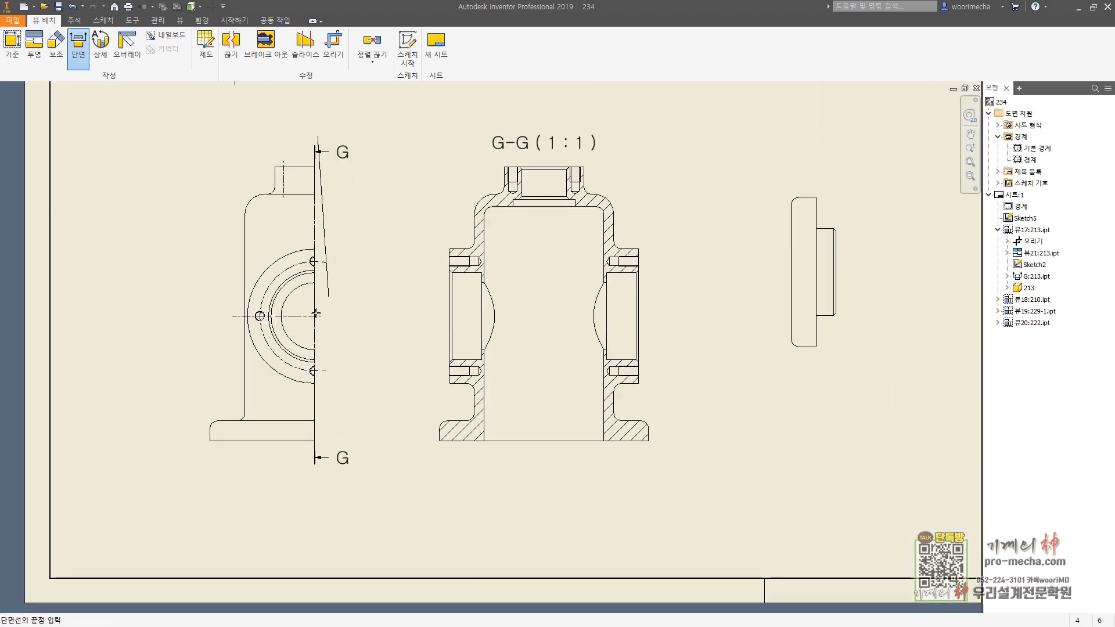
pyautogui.click(316, 505)
pyautogui.rightClick(318, 505)
pyautogui.click(343, 503)
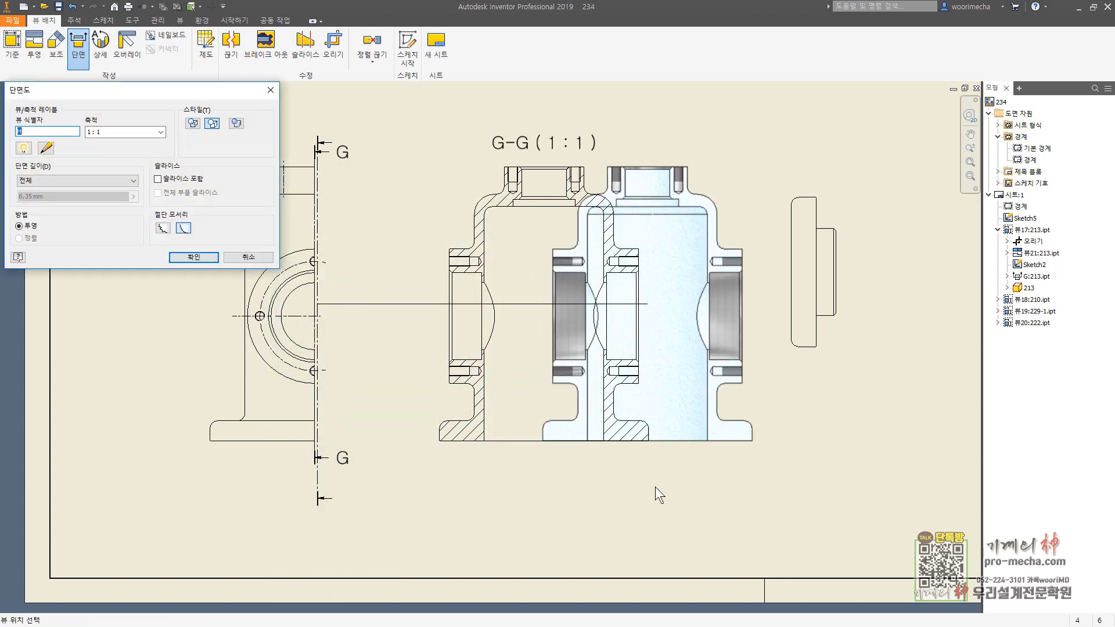
pyautogui.click(660, 476)
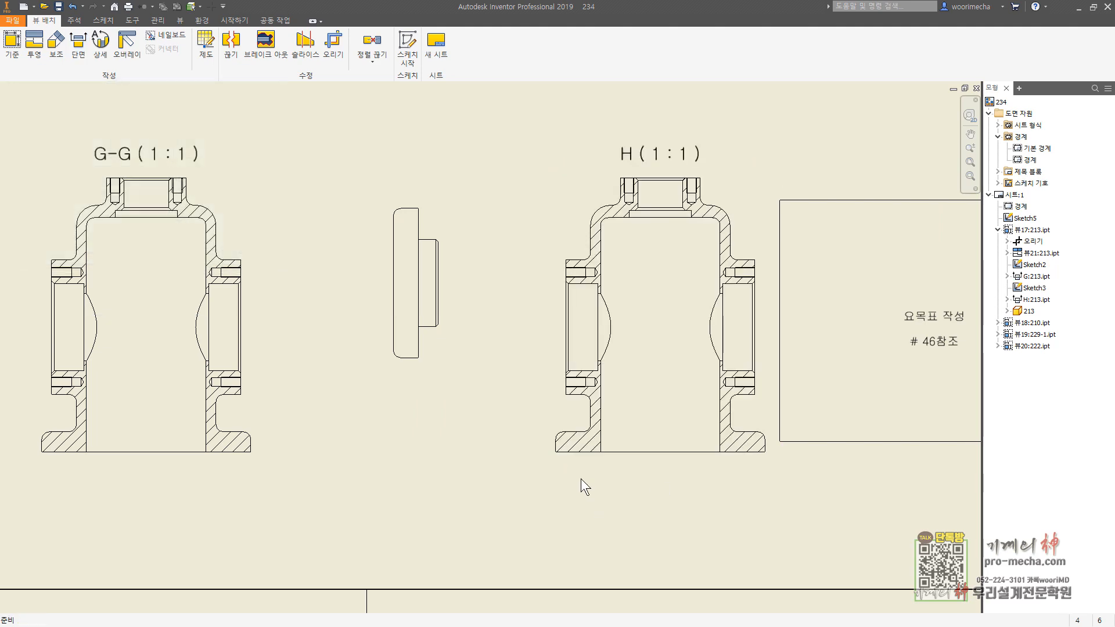
pyautogui.moveTo(415, 389); pyautogui.dragTo(614, 379, button='middle')
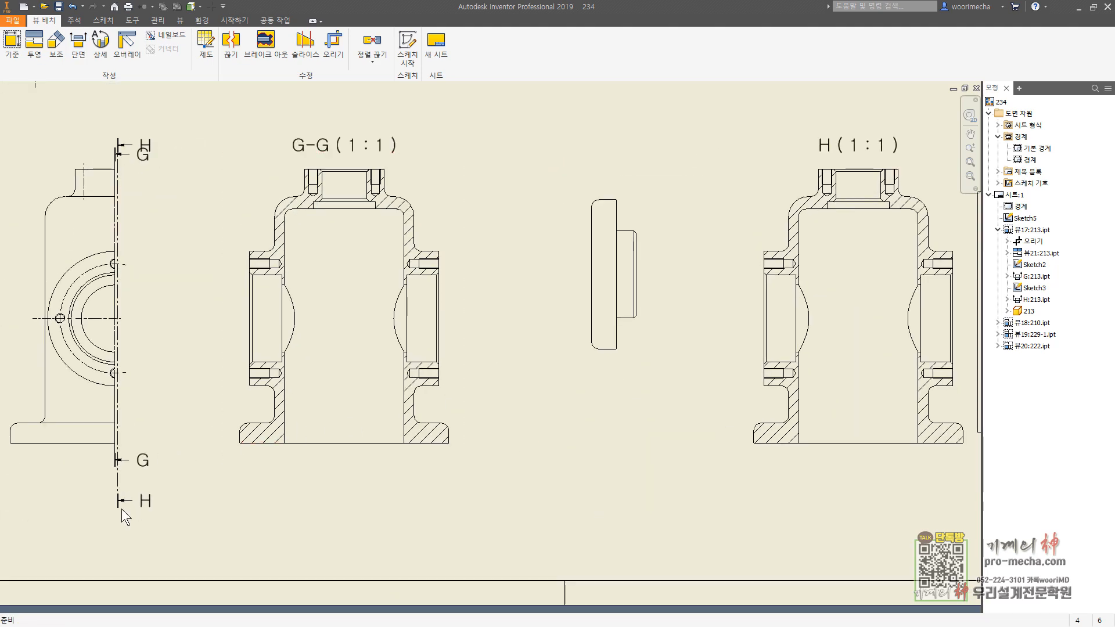
pyautogui.moveTo(120, 509); pyautogui.dragTo(118, 508)
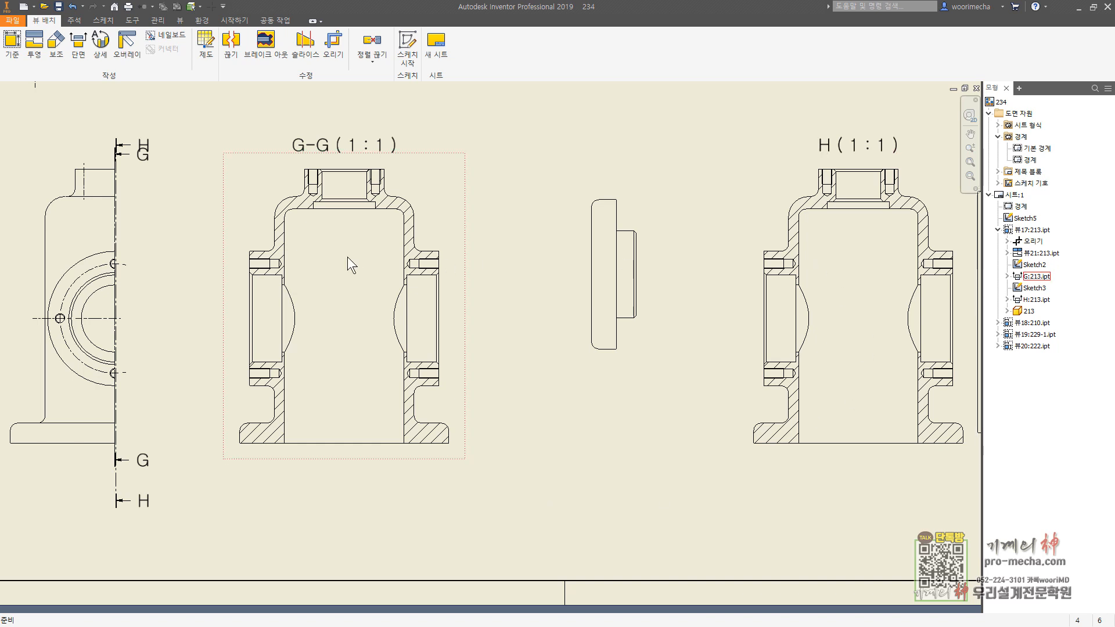
# Check the height of the left bearing bore in section view H with a dimension preview.
pyautogui.click(73, 20)
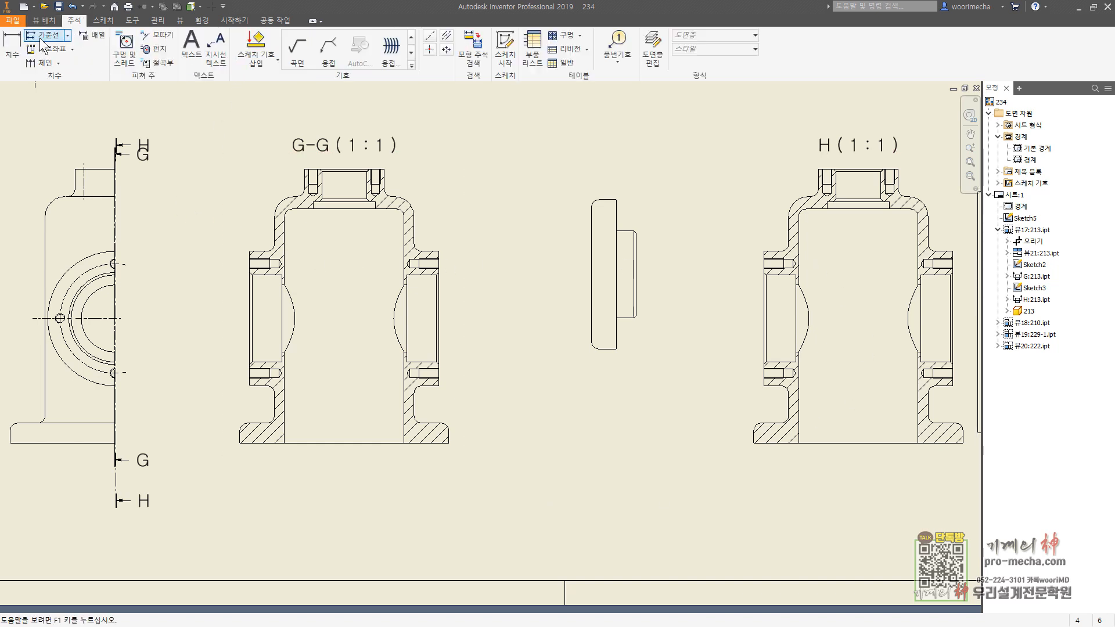
pyautogui.click(11, 49)
pyautogui.click(781, 362)
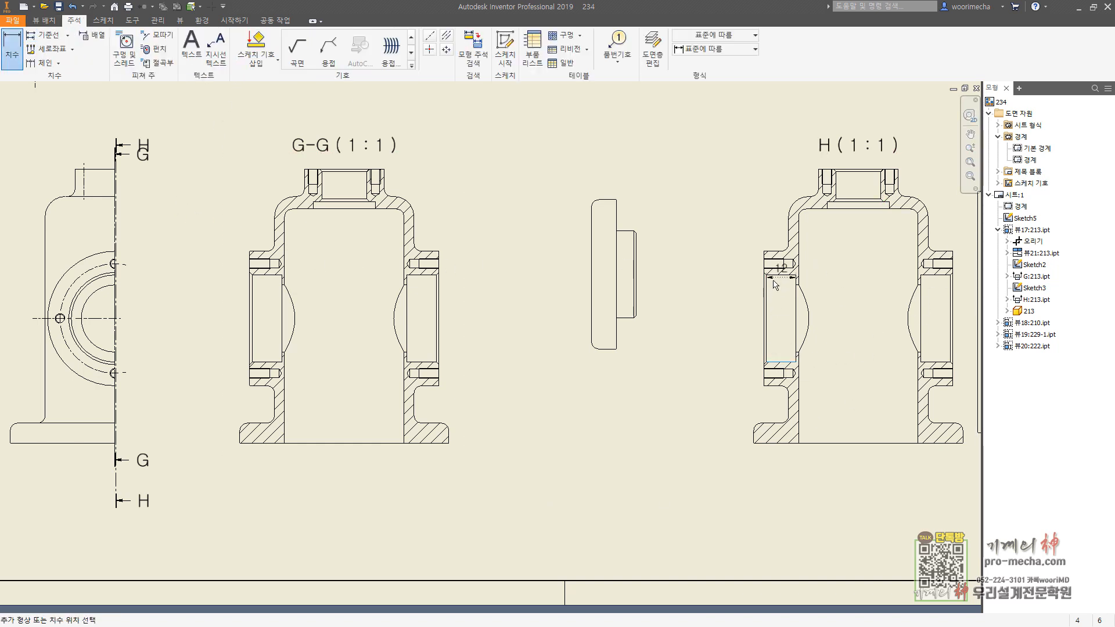
pyautogui.click(781, 275)
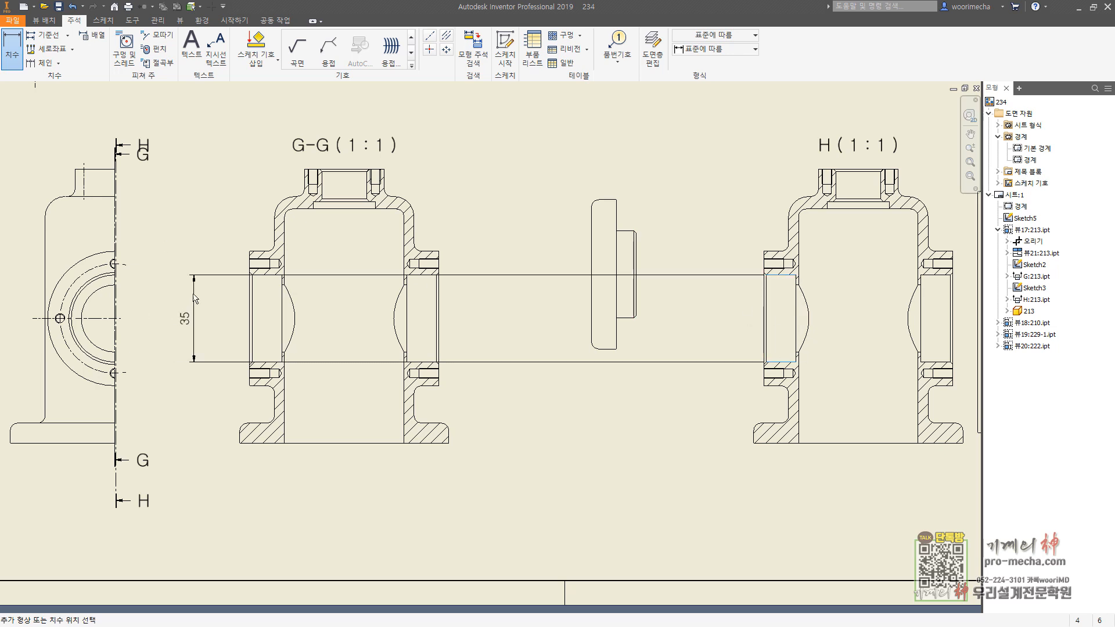
pyautogui.press('Escape')
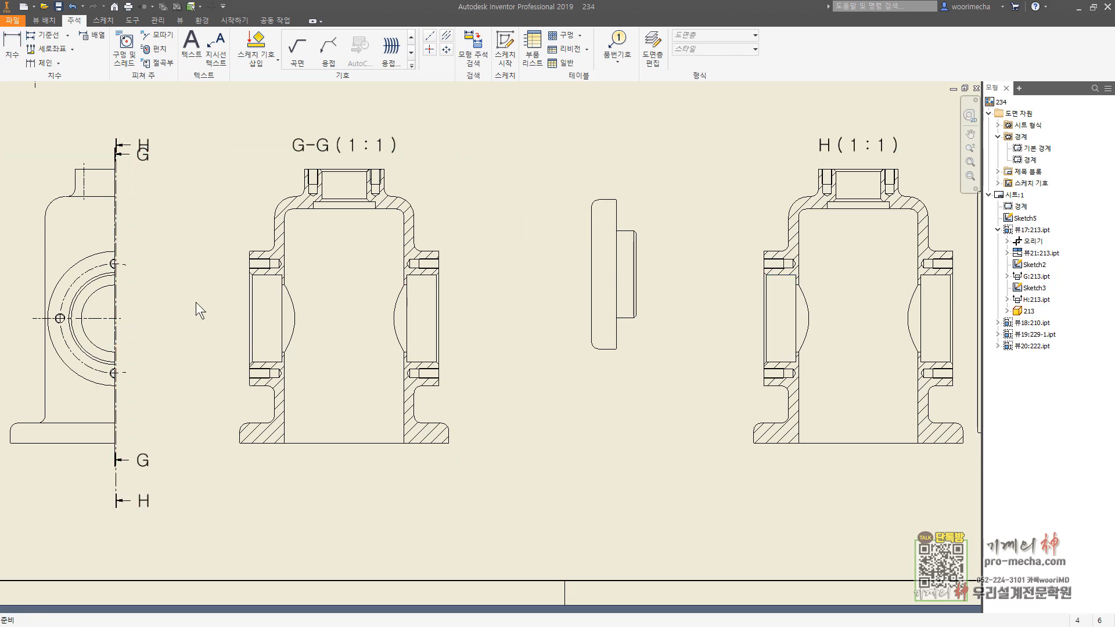
# Move section line H slightly right of the housing's centerline and try to dimension the left bore's height in section view H.
pyautogui.moveTo(117, 506); pyautogui.dragTo(123, 508)
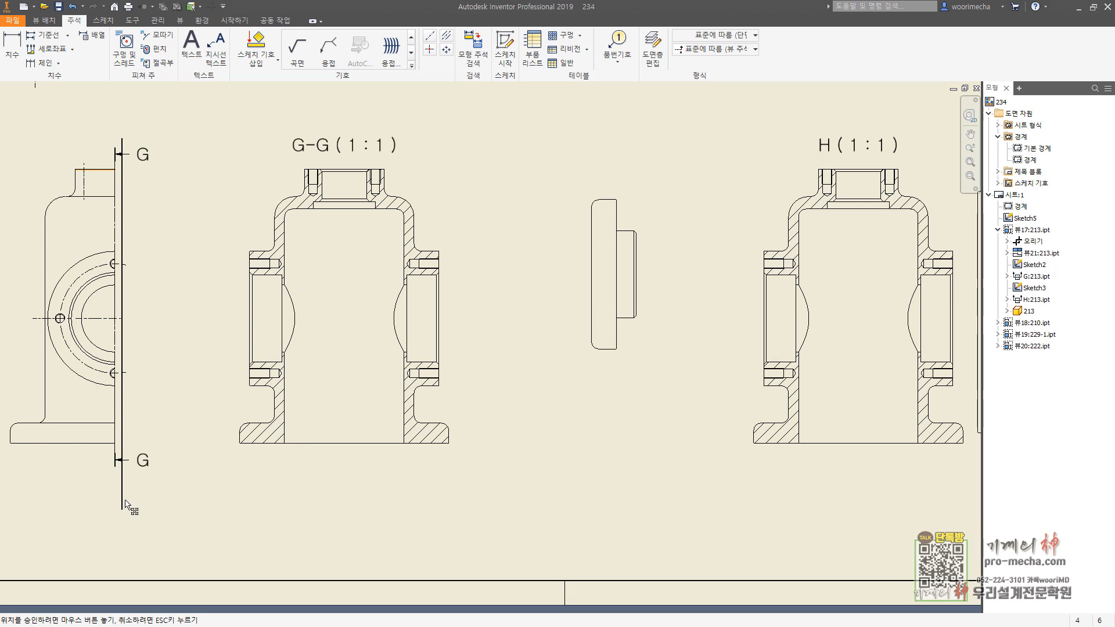
pyautogui.press('d')
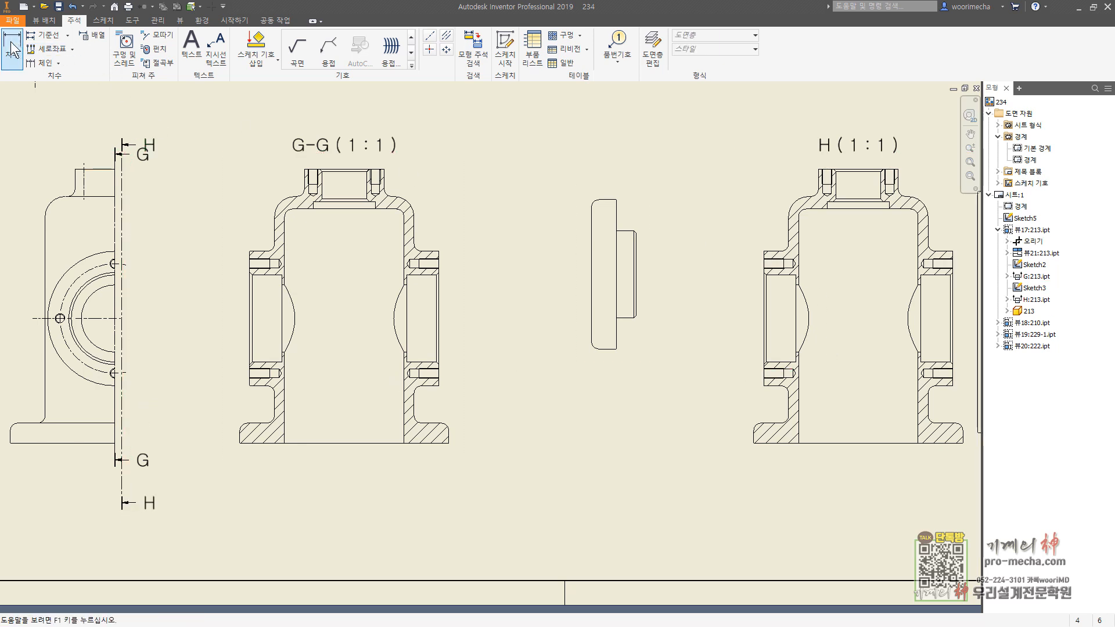
pyautogui.click(794, 276)
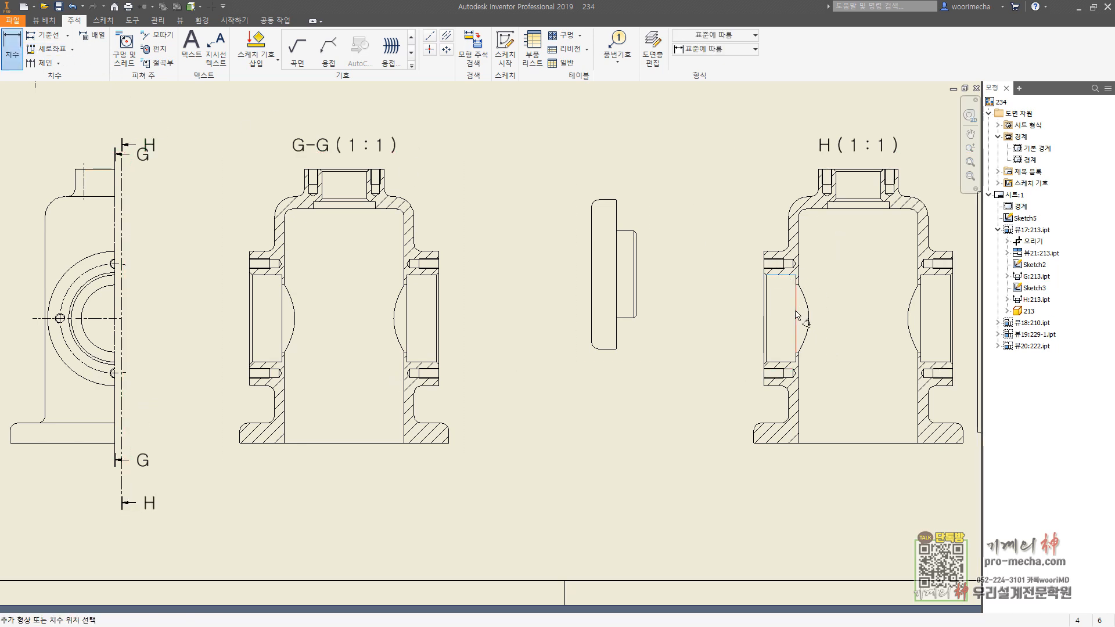
pyautogui.click(783, 361)
pyautogui.press('Escape')
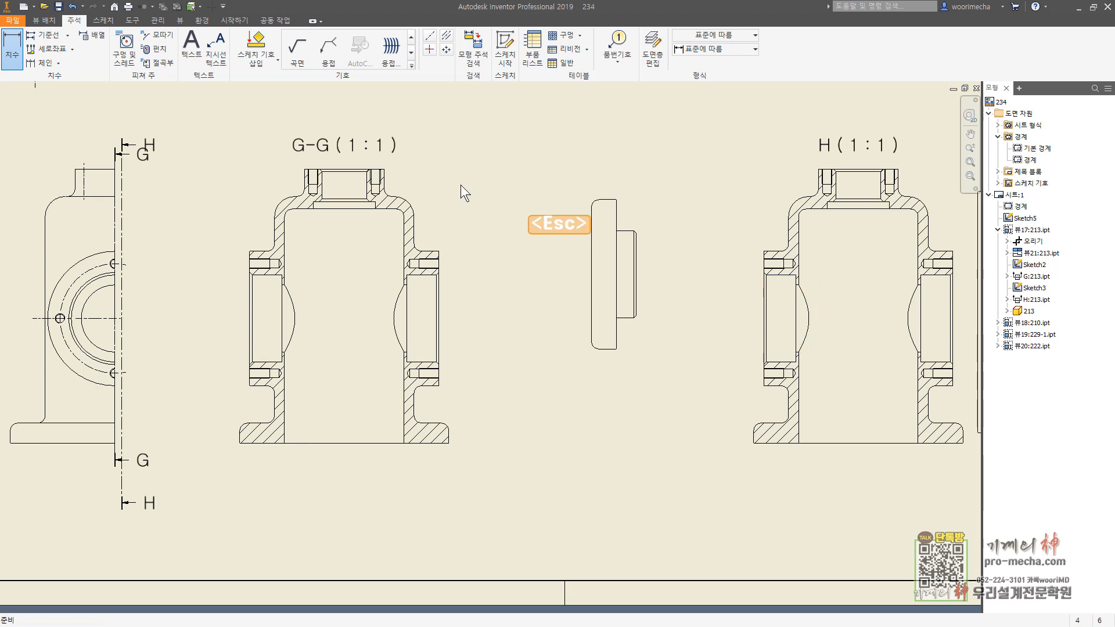
# Check the housing's inner cavity width and base width in section view H with dimension previews.
pyautogui.click(801, 235)
pyautogui.click(918, 244)
pyautogui.press('Escape')
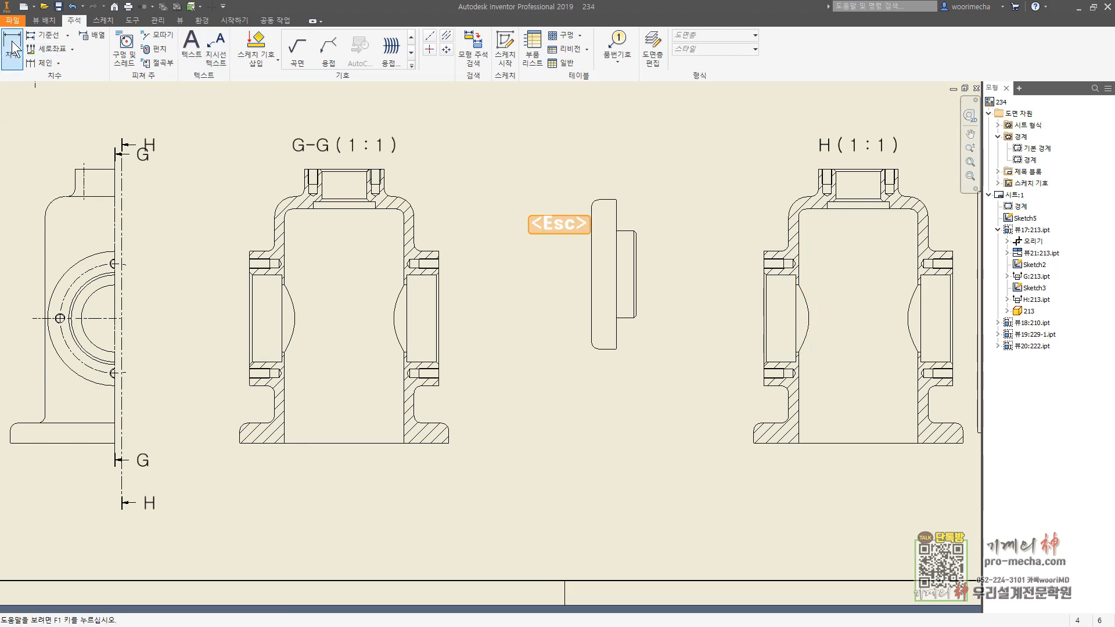
pyautogui.click(12, 47)
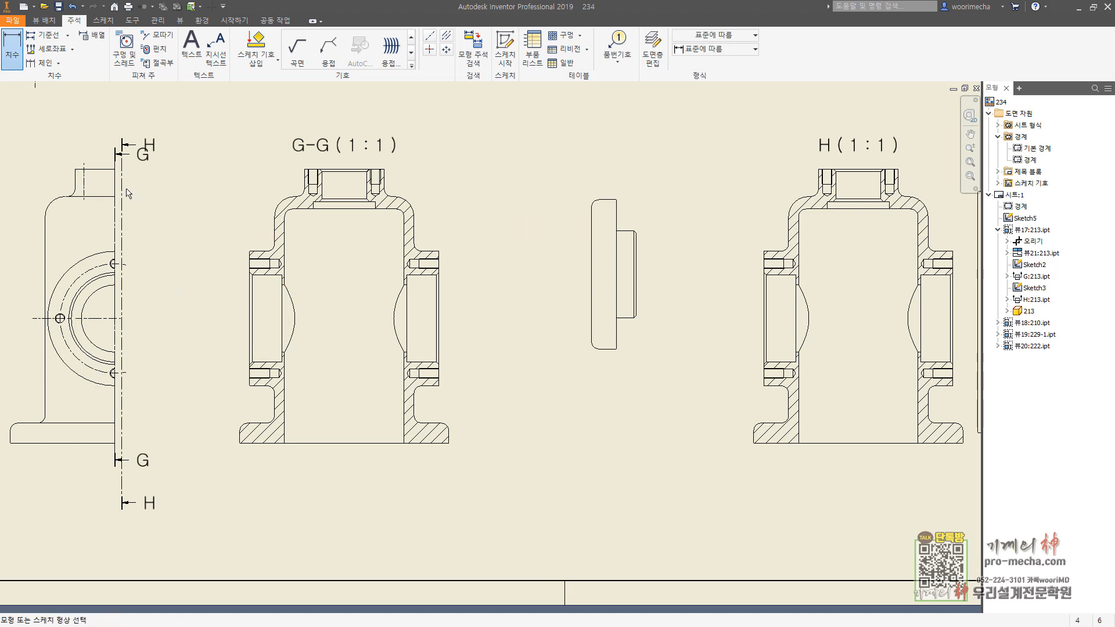
pyautogui.press('Escape')
pyautogui.press('Escape')
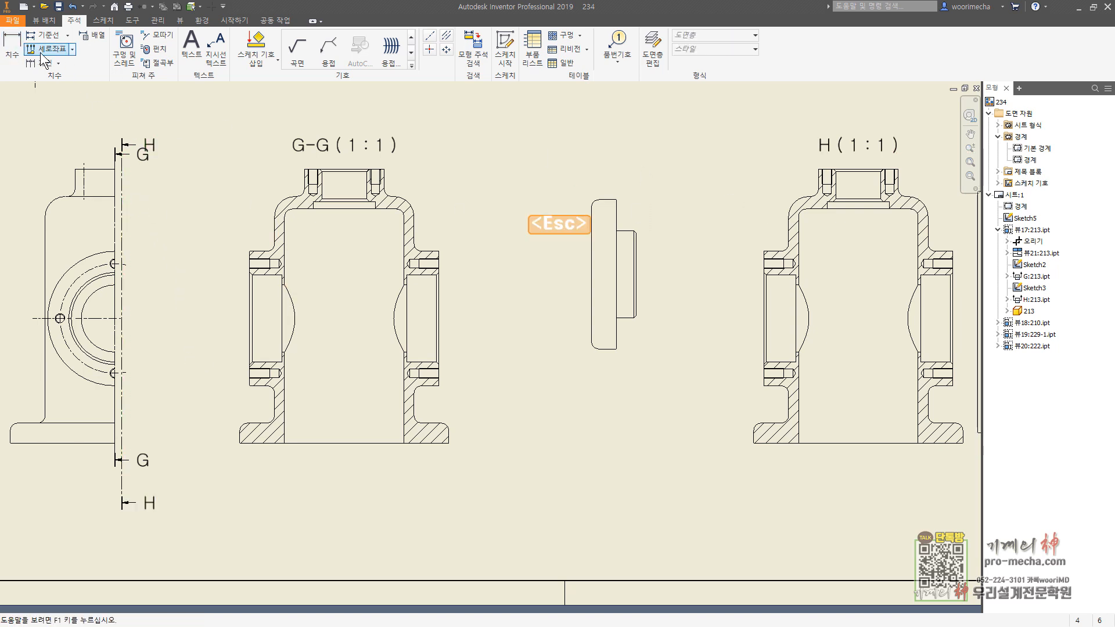
pyautogui.click(13, 48)
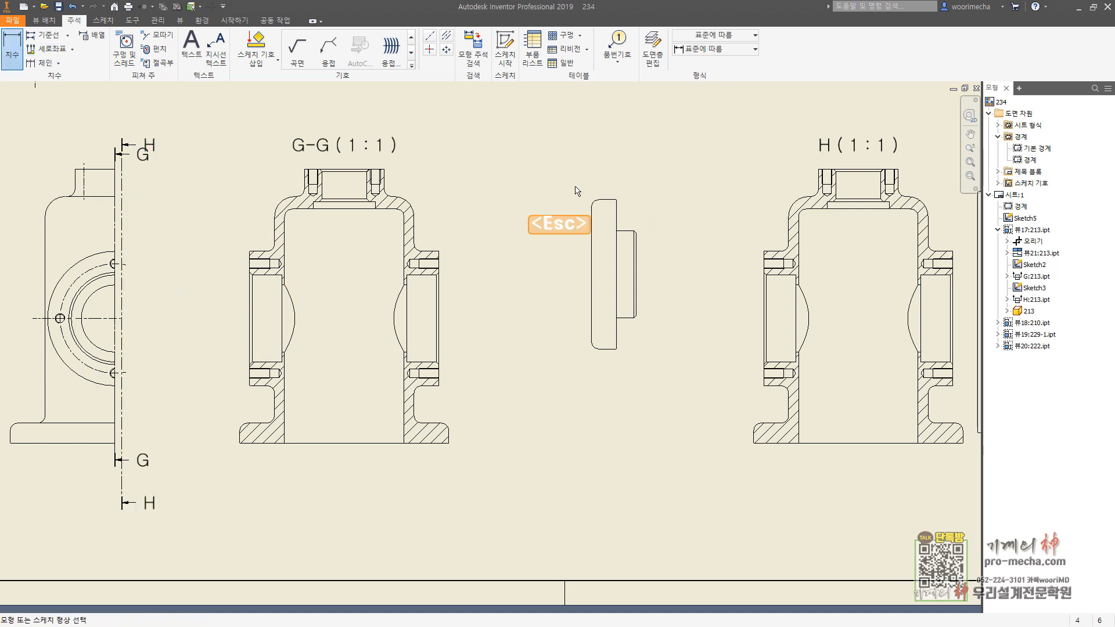
pyautogui.click(963, 444)
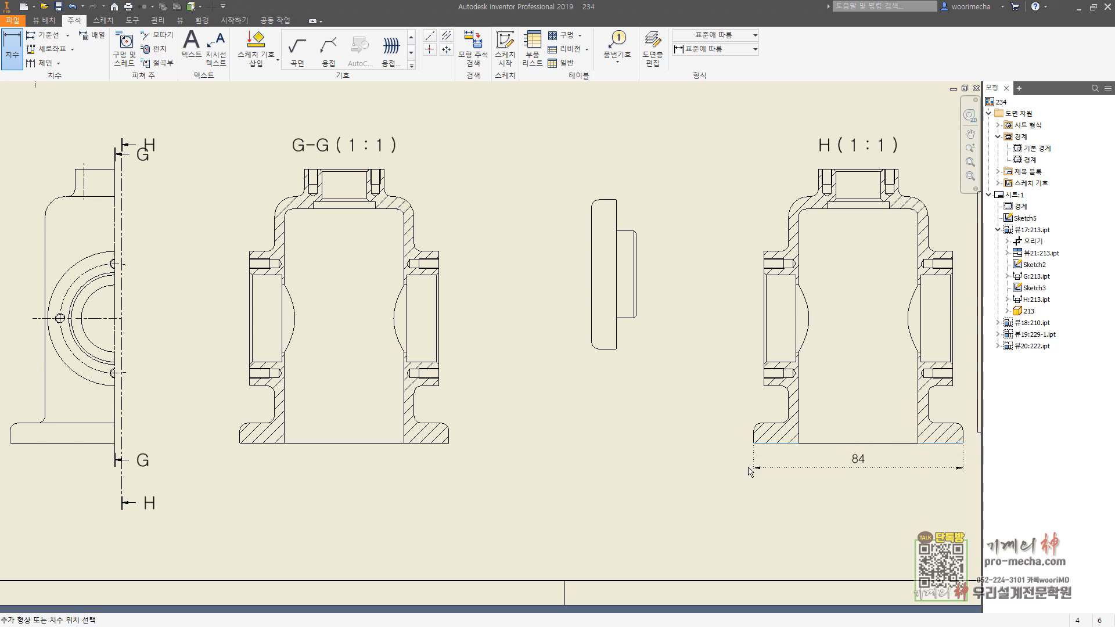
pyautogui.press('Escape')
pyautogui.press('Escape')
# Move section line H slightly left of the housing's centerline and check the left bore's height with a dimension preview.
pyautogui.moveTo(122, 486)
pyautogui.mouseDown()
pyautogui.moveTo(123, 511)
pyautogui.moveTo(128, 500)
pyautogui.moveTo(110, 498)
pyautogui.mouseUp()
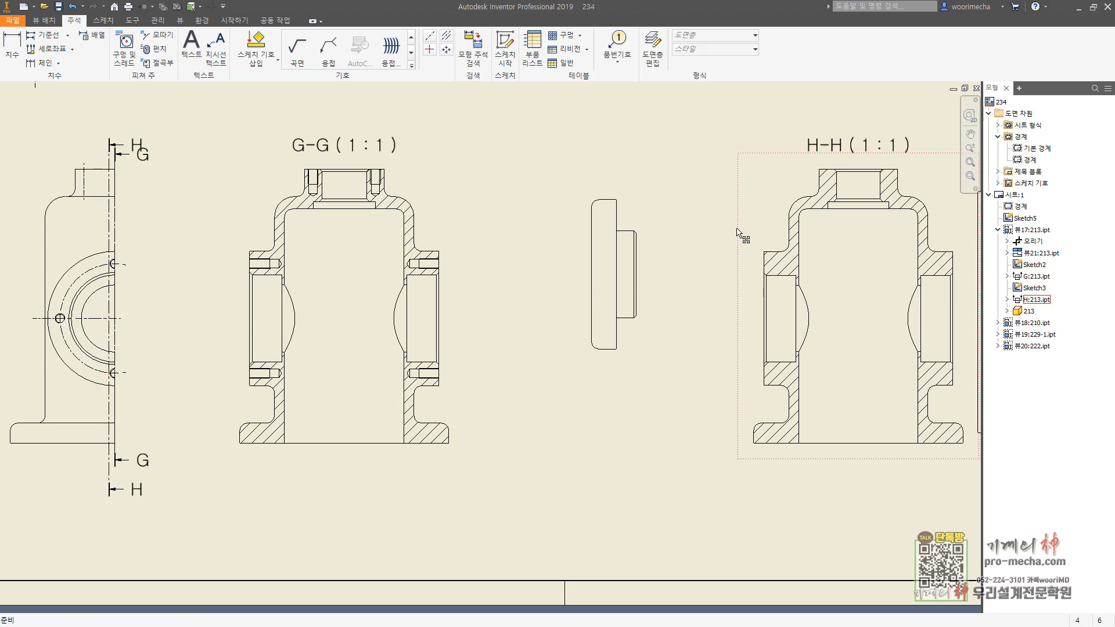
pyautogui.click(12, 50)
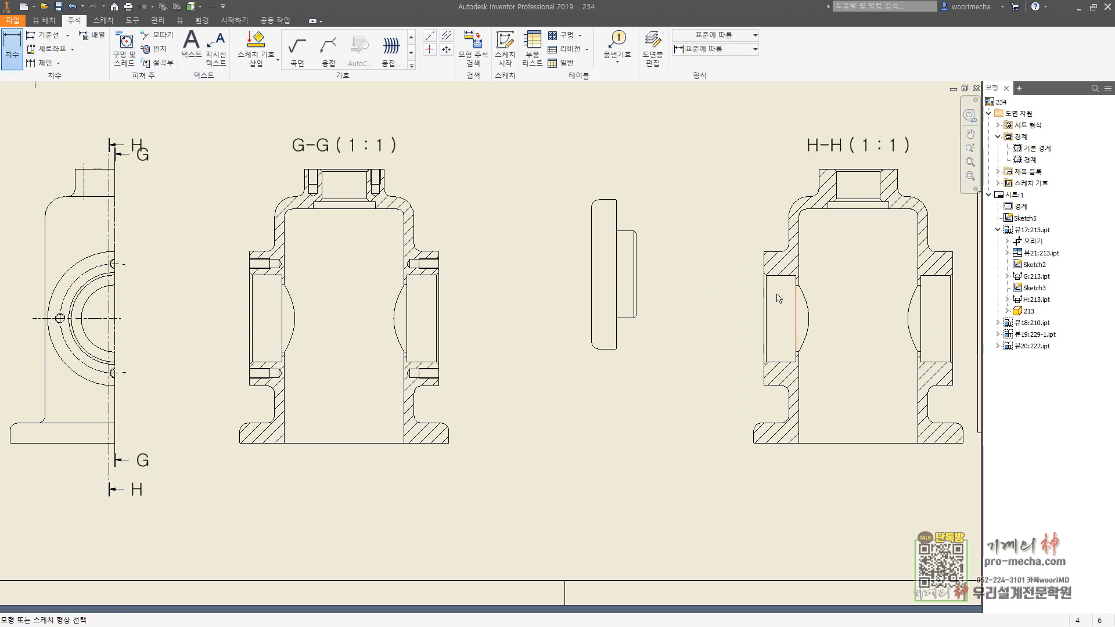
pyautogui.click(782, 277)
pyautogui.click(776, 361)
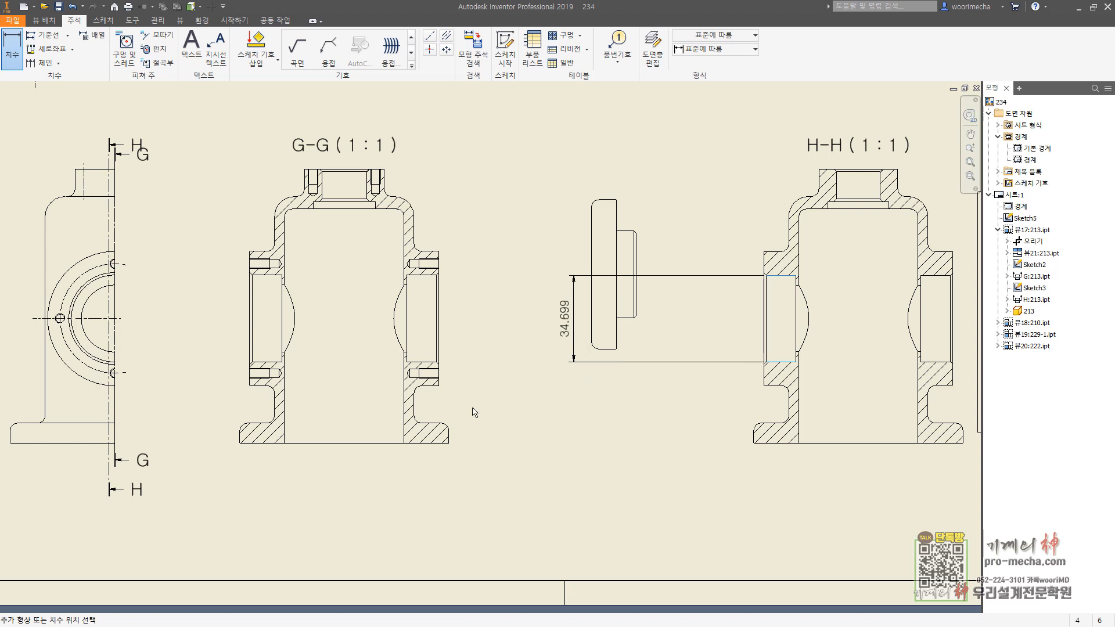
pyautogui.press('Escape')
pyautogui.press('Escape')
pyautogui.press('Escape')
# Delete section view H together with its section line.
pyautogui.moveTo(110, 480)
pyautogui.mouseDown()
pyautogui.moveTo(107, 493)
pyautogui.moveTo(119, 493)
pyautogui.mouseUp()
pyautogui.press('Delete')
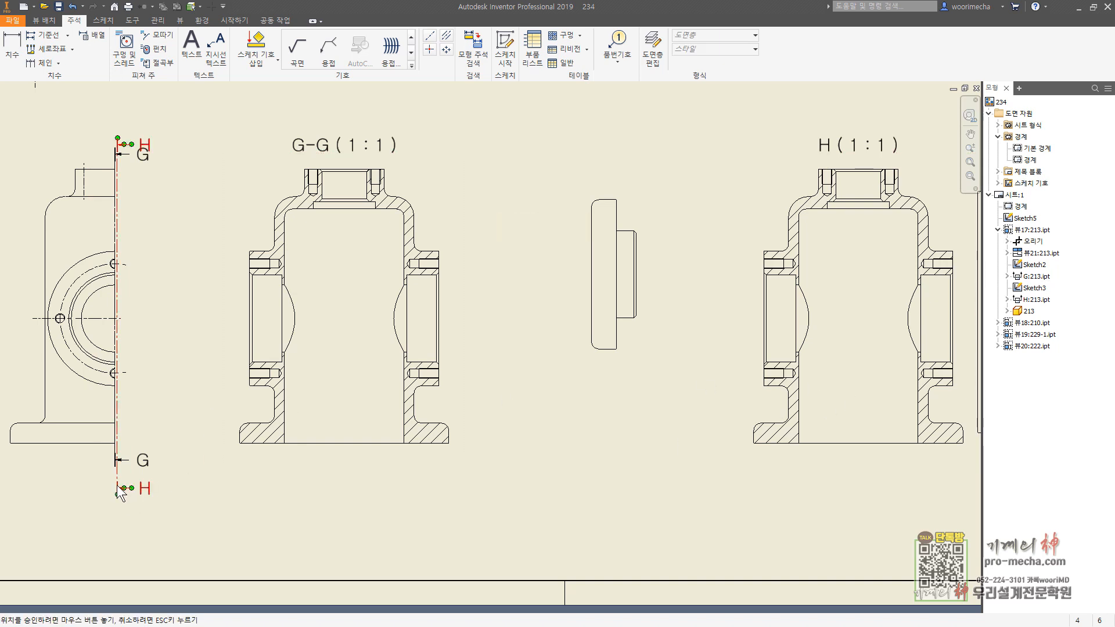
pyautogui.press('Delete')
pyautogui.click(529, 348)
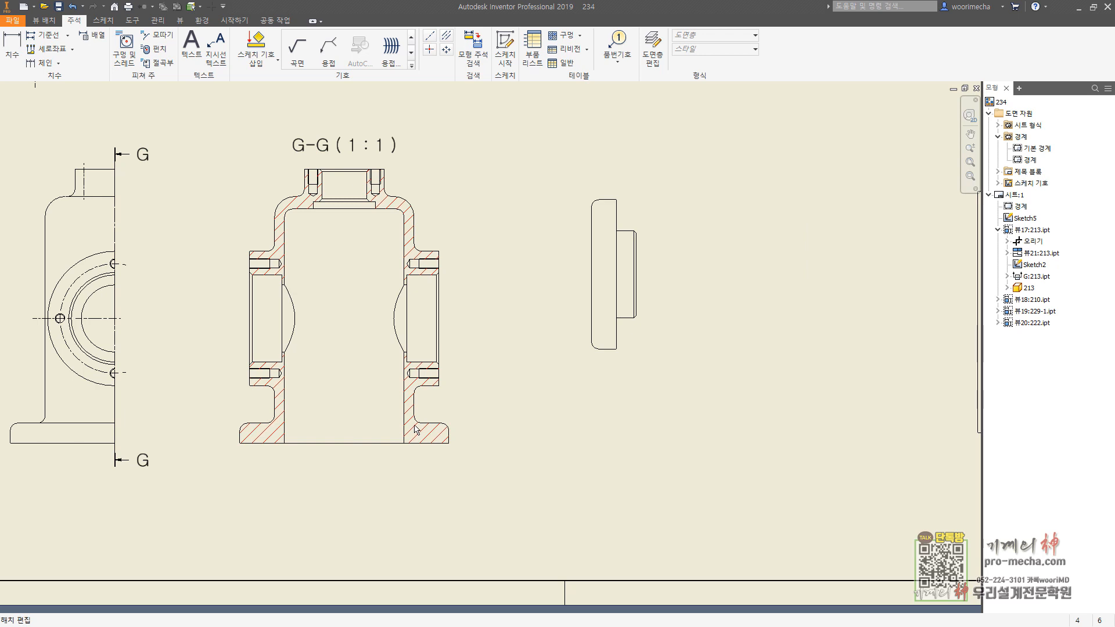
# Add bisector centerlines to the two tapped holes in the top flange and the top bore of section view G-G.
pyautogui.click(423, 164)
pyautogui.click(446, 35)
pyautogui.scroll(5, 381, 174)
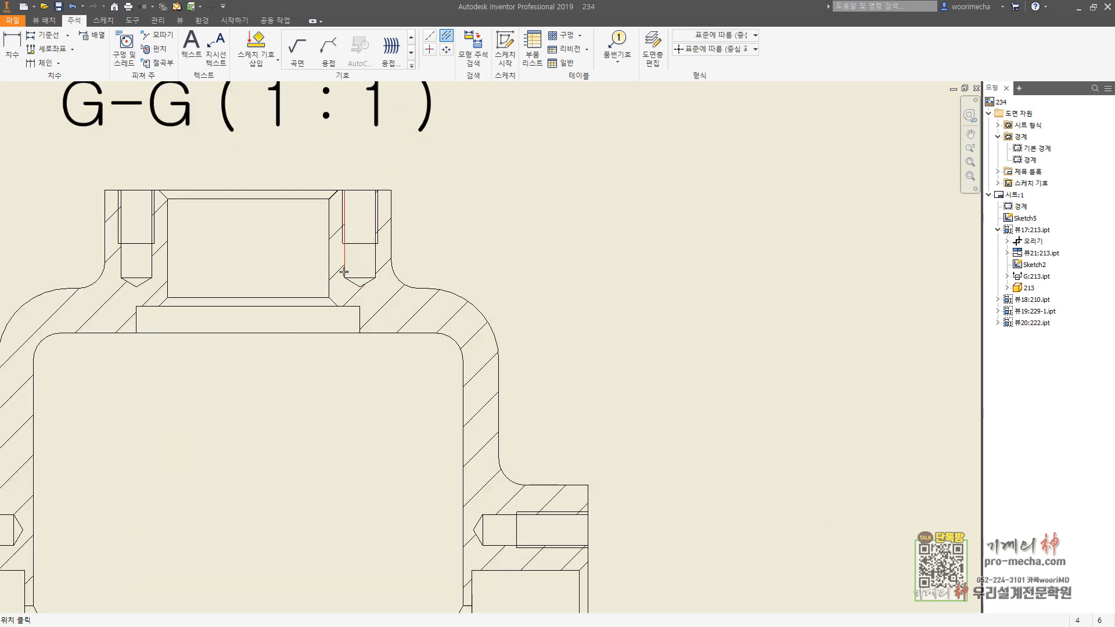
pyautogui.click(375, 259)
pyautogui.click(152, 262)
pyautogui.click(169, 272)
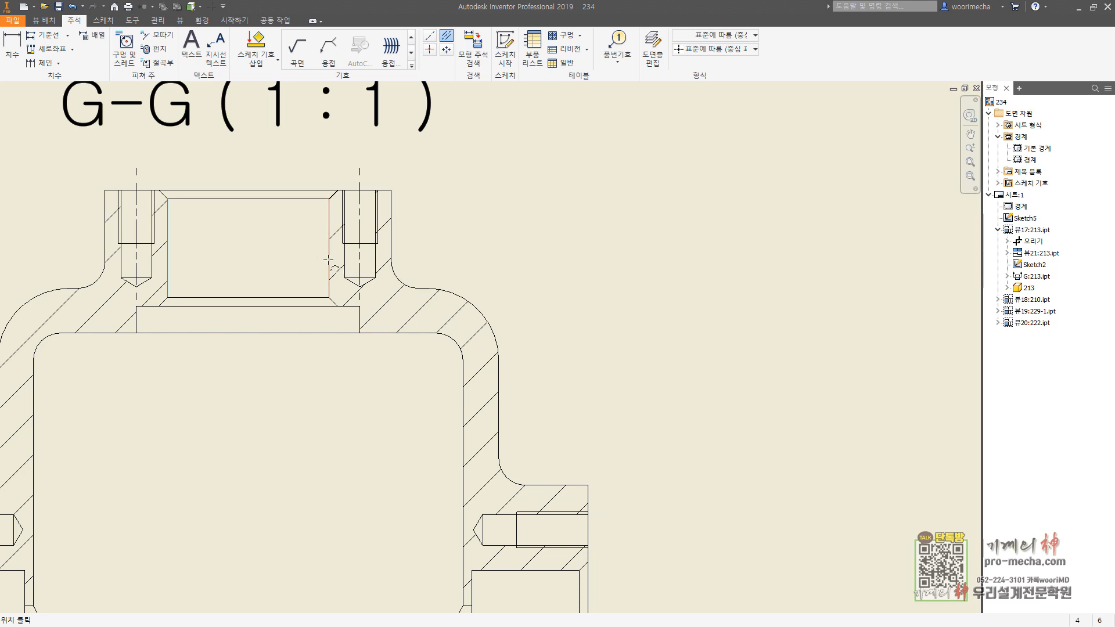
pyautogui.click(329, 260)
# Add bisector centerlines to the four tapped holes in the side flanges of section view G-G.
pyautogui.scroll(-3, 376, 363)
pyautogui.moveTo(347, 532); pyautogui.dragTo(482, 267, button='middle')
pyautogui.scroll(3, 588, 250)
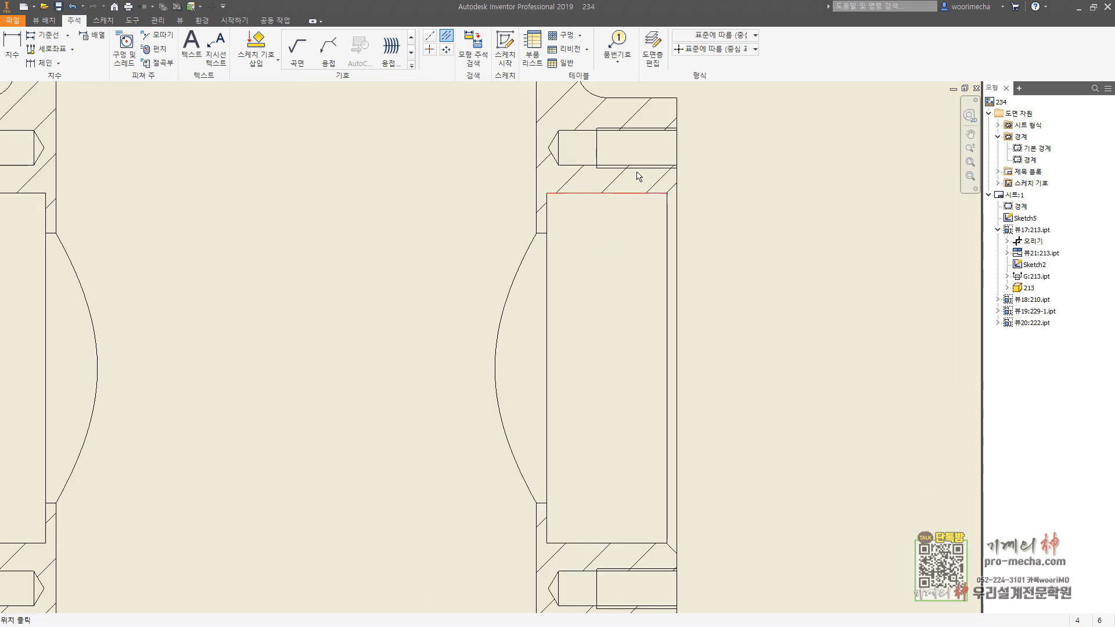
pyautogui.click(587, 130)
pyautogui.click(579, 165)
pyautogui.scroll(-3, 578, 337)
pyautogui.moveTo(589, 387); pyautogui.dragTo(656, 256, button='middle')
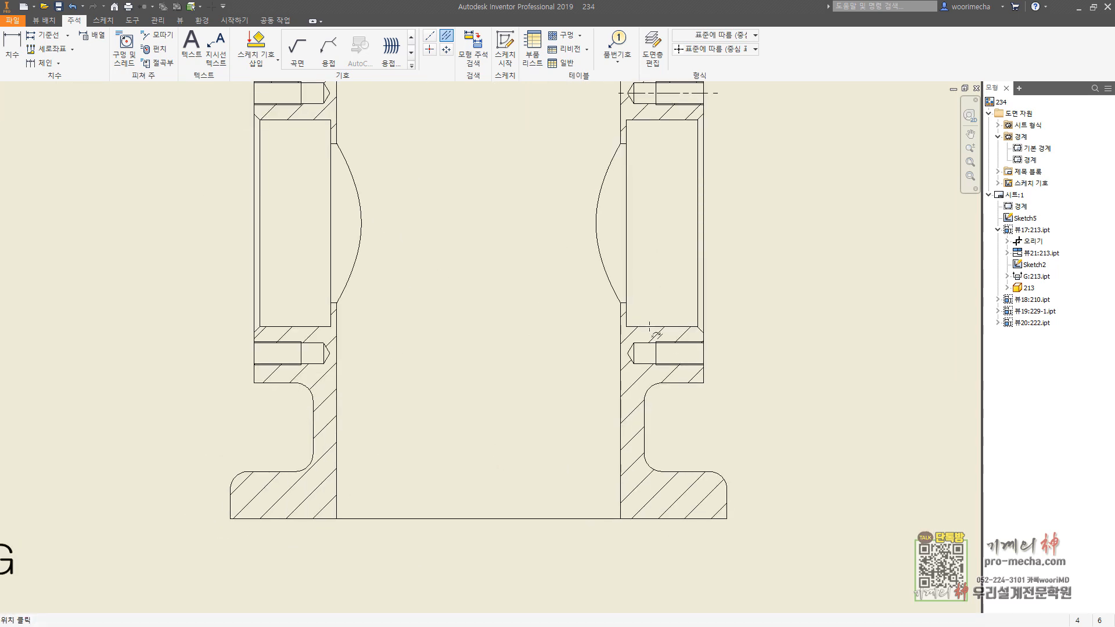
pyautogui.click(645, 343)
pyautogui.click(644, 363)
pyautogui.click(317, 364)
pyautogui.moveTo(306, 246); pyautogui.dragTo(310, 297, button='middle')
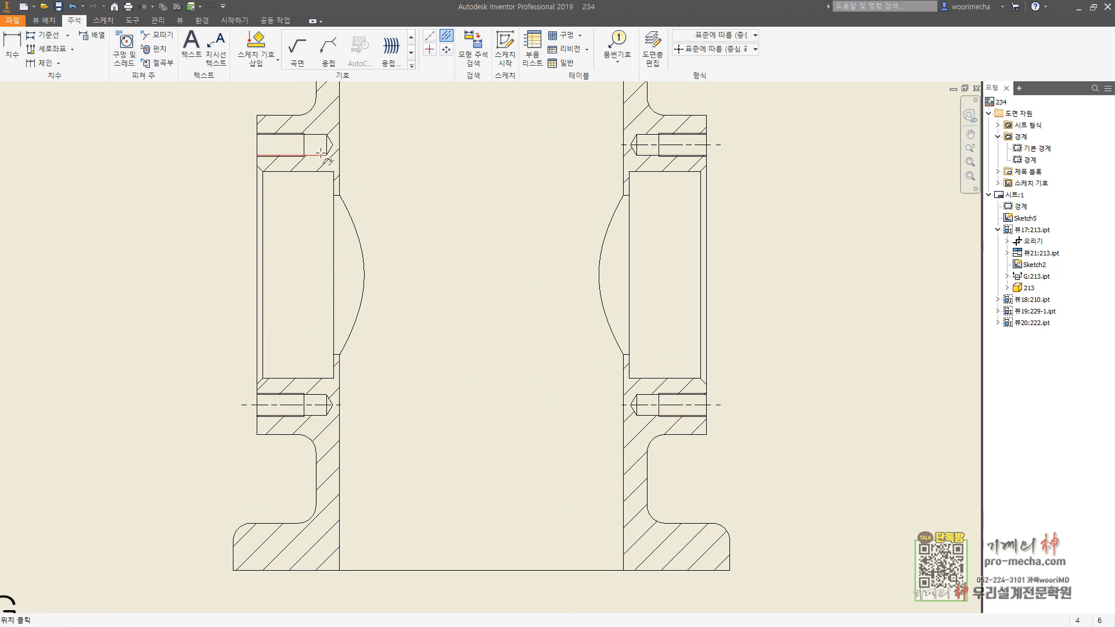
pyautogui.click(319, 155)
# Add a centerline to the left bearing bore in section view G-G and extend it past the right bearing bore.
pyautogui.click(318, 172)
pyautogui.click(319, 378)
pyautogui.press('Escape')
pyautogui.moveTo(350, 274); pyautogui.dragTo(720, 275)
# Extend the top bore's vertical centerline in section view G-G down past the housing base.
pyautogui.moveTo(494, 138); pyautogui.dragTo(481, 284, button='middle')
pyautogui.click(469, 150)
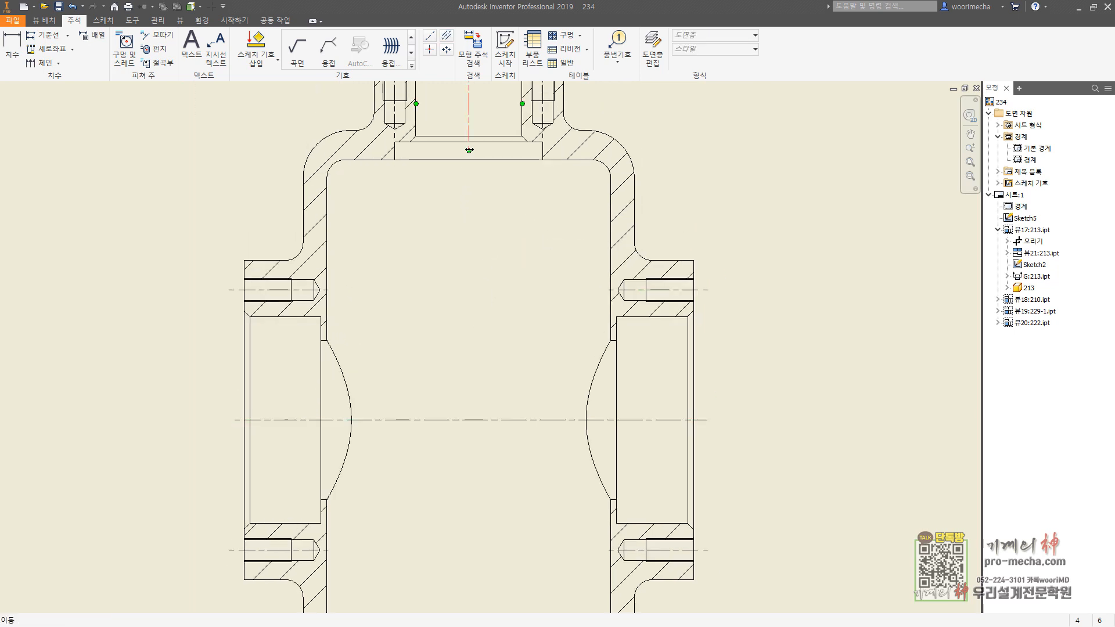
pyautogui.moveTo(473, 188); pyautogui.dragTo(487, 147, button='middle')
pyautogui.scroll(-3, 486, 137)
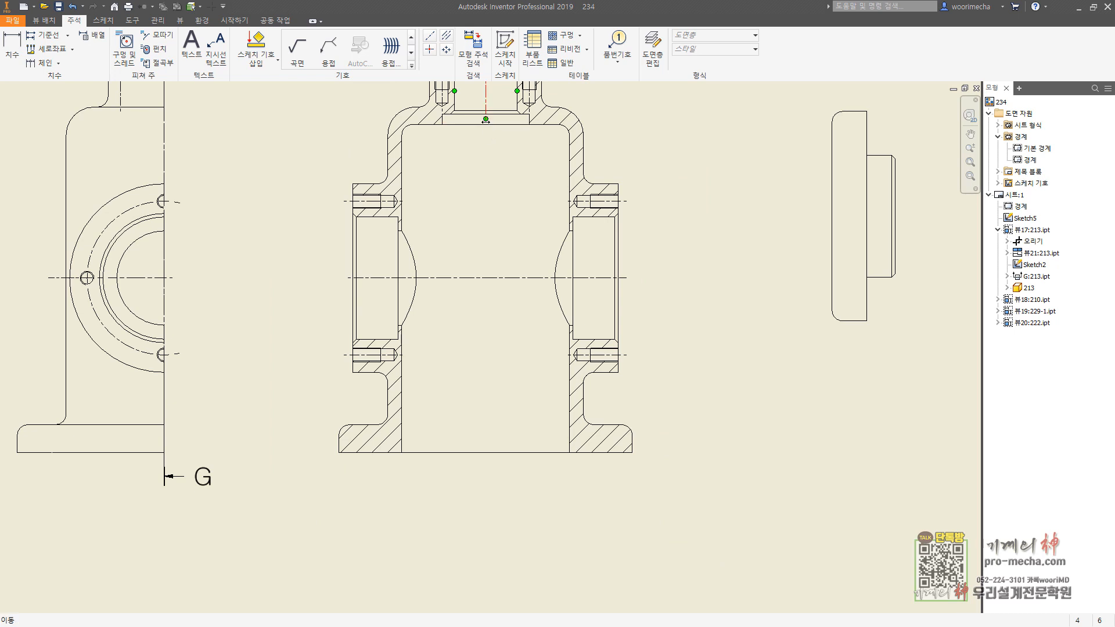
pyautogui.moveTo(486, 120); pyautogui.dragTo(495, 459)
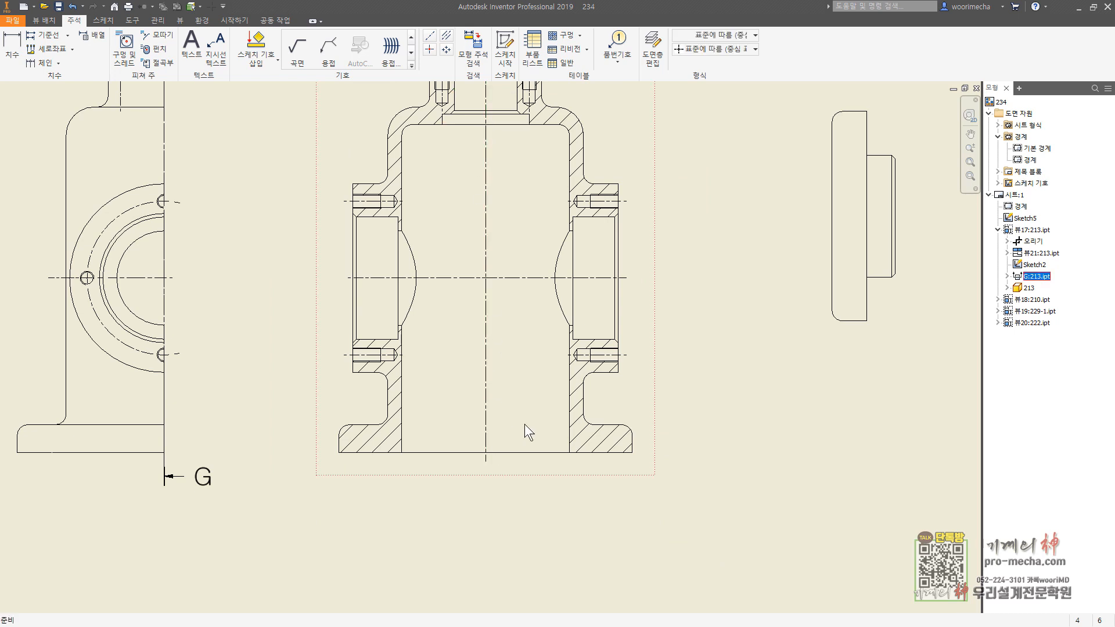
# Display hidden lines in section view G-G and add bisector centerlines to the two counterbored mounting holes in the base.
pyautogui.doubleClick(622, 403)
pyautogui.click(1007, 241)
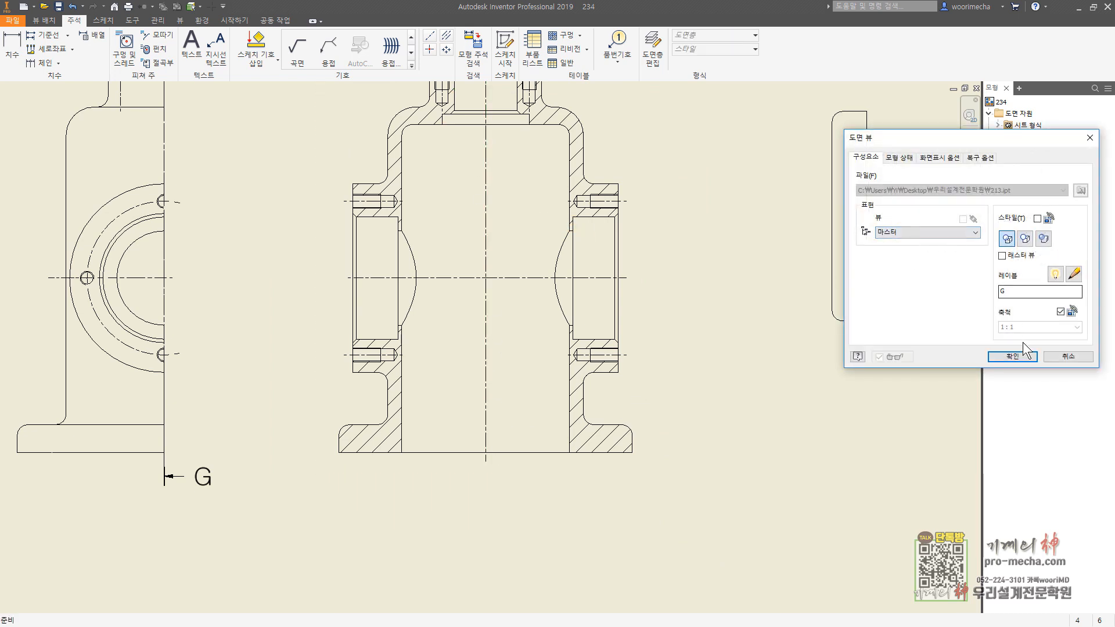
pyautogui.click(1015, 356)
pyautogui.click(446, 35)
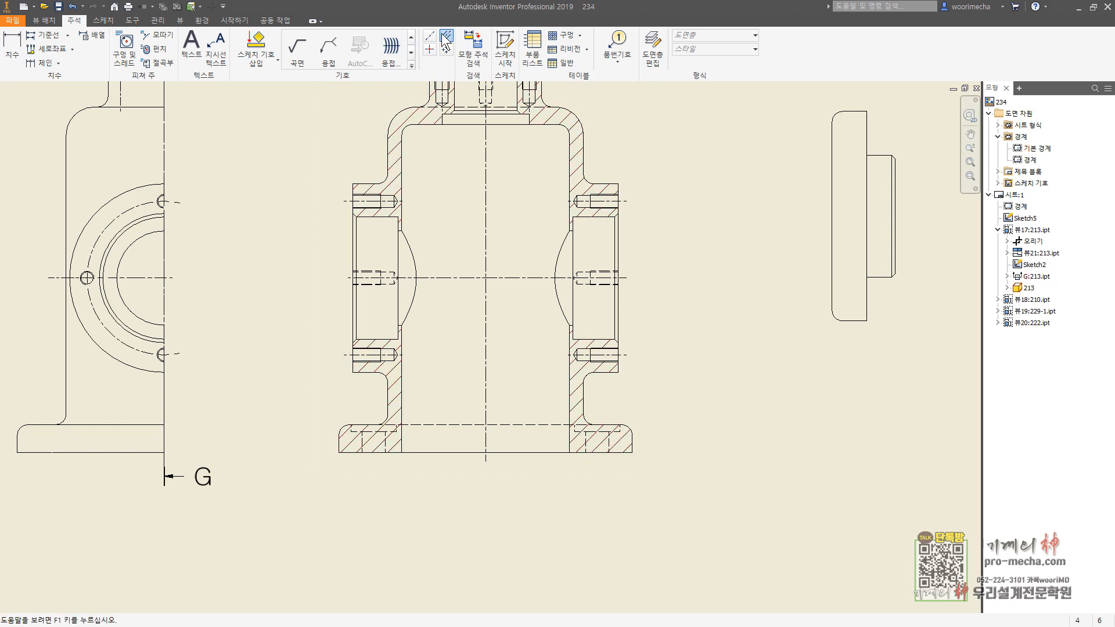
pyautogui.scroll(5, 362, 418)
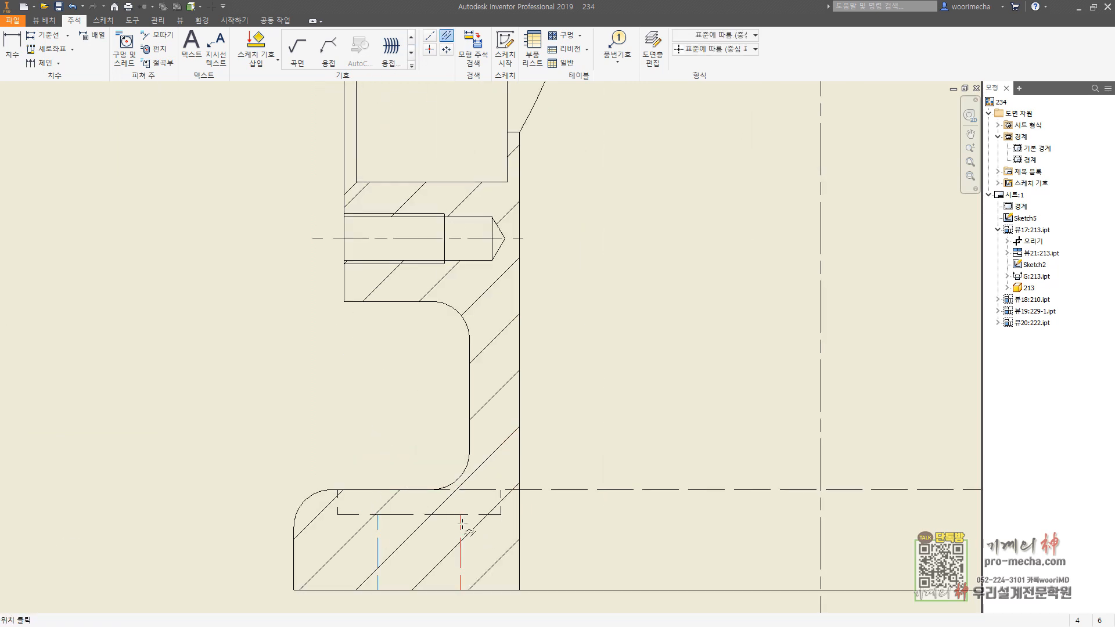
pyautogui.click(462, 523)
pyautogui.scroll(-3, 531, 500)
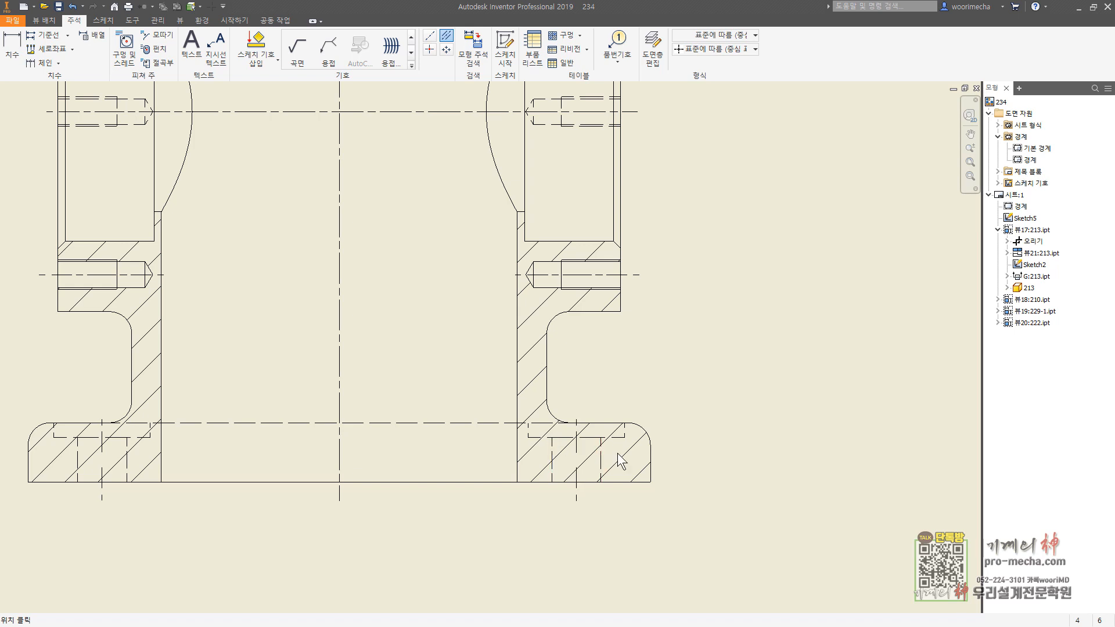
pyautogui.press('Escape')
pyautogui.scroll(-3, 619, 455)
pyautogui.press('Escape')
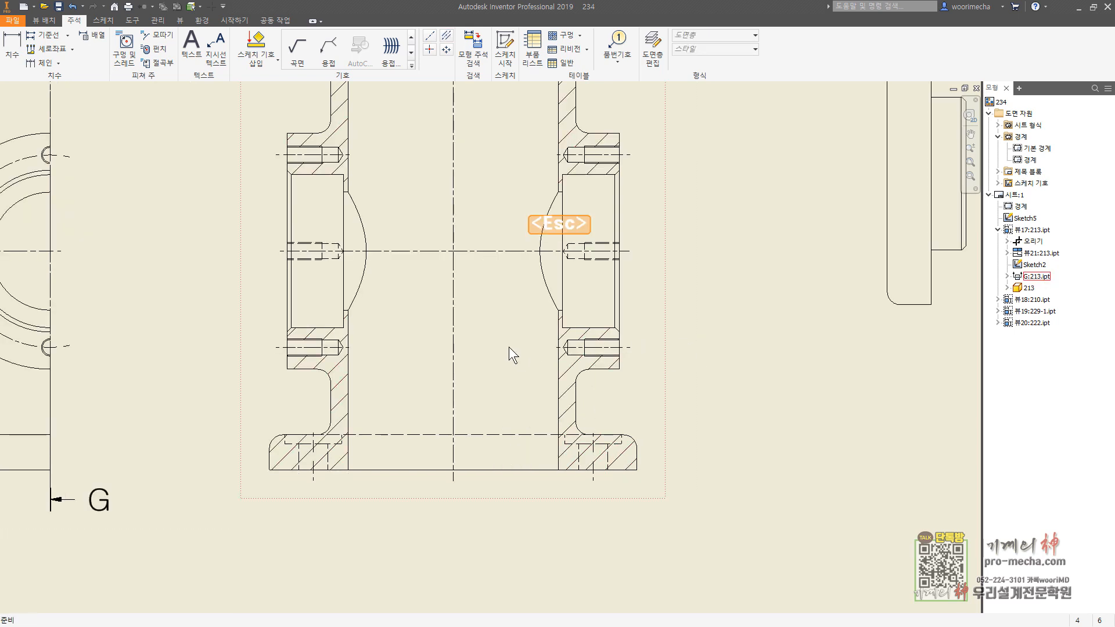
# Switch section view G-G back to the style without hidden lines.
pyautogui.doubleClick(509, 347)
pyautogui.click(1012, 356)
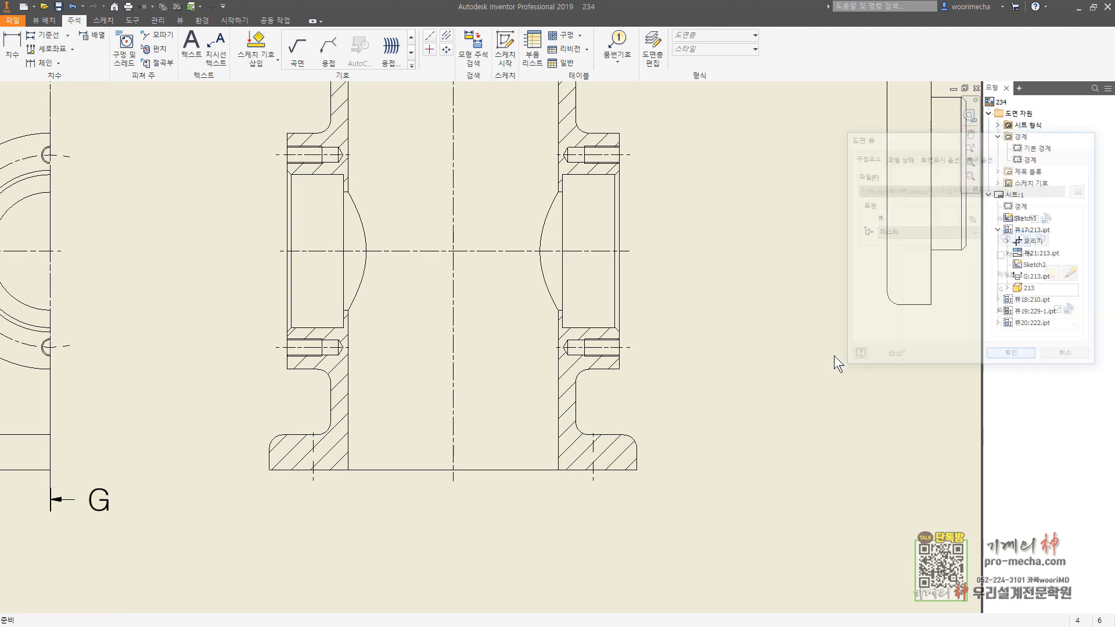
pyautogui.scroll(-3, 716, 334)
pyautogui.scroll(1, 605, 391)
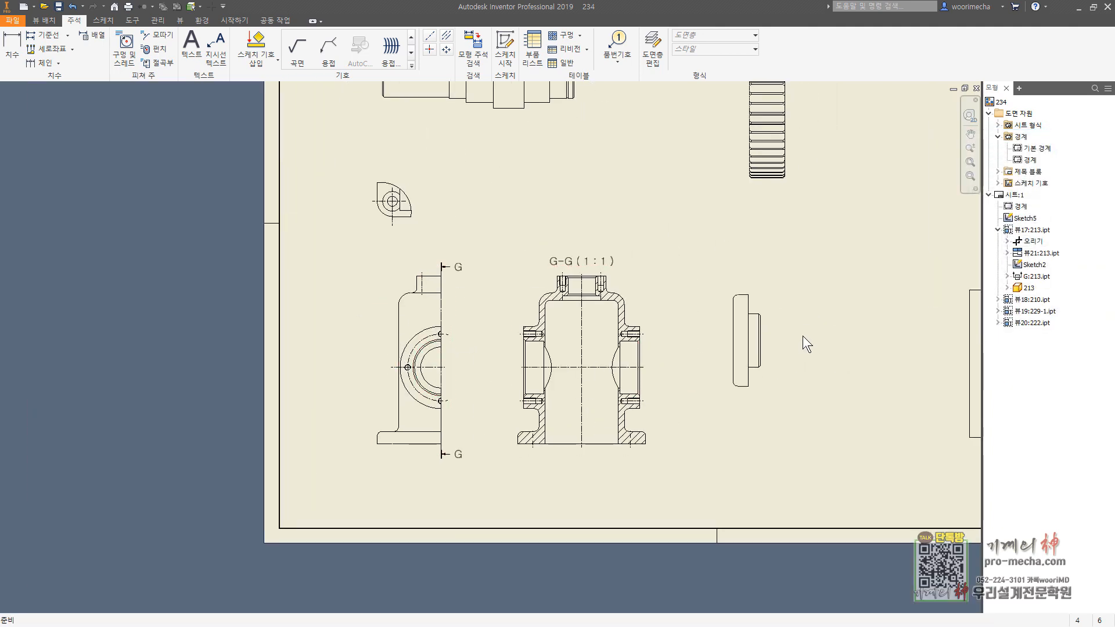
# Sketch a rectangle on the cover view from the midpoint of its outer edge, enclosing the upper half.
pyautogui.moveTo(802, 336); pyautogui.dragTo(673, 353, button='middle')
pyautogui.moveTo(640, 311); pyautogui.dragTo(651, 312)
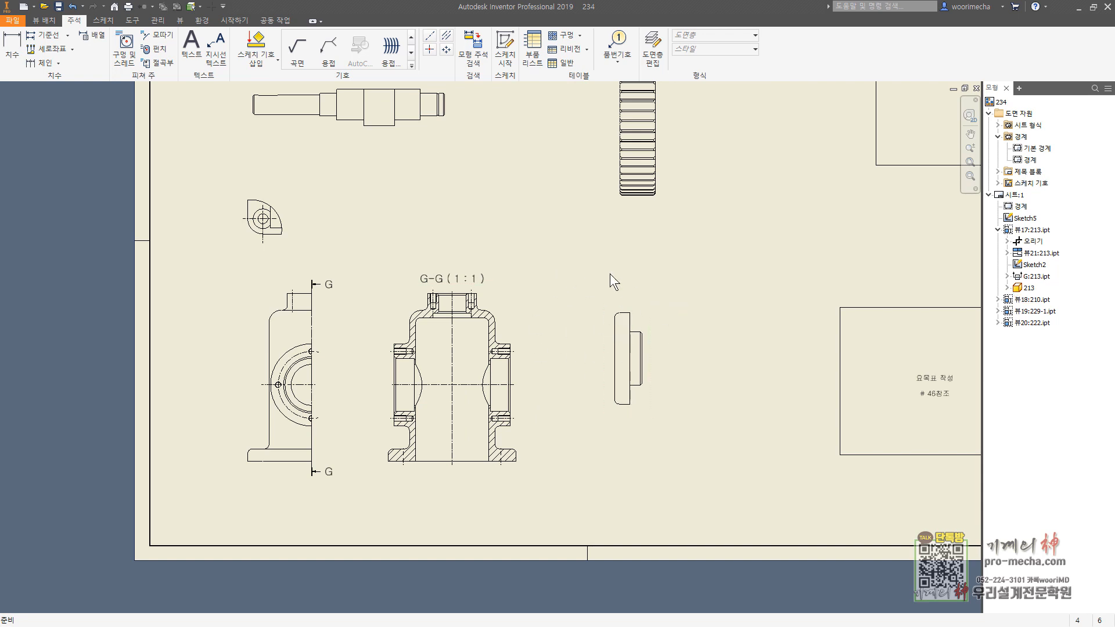
pyautogui.click(505, 52)
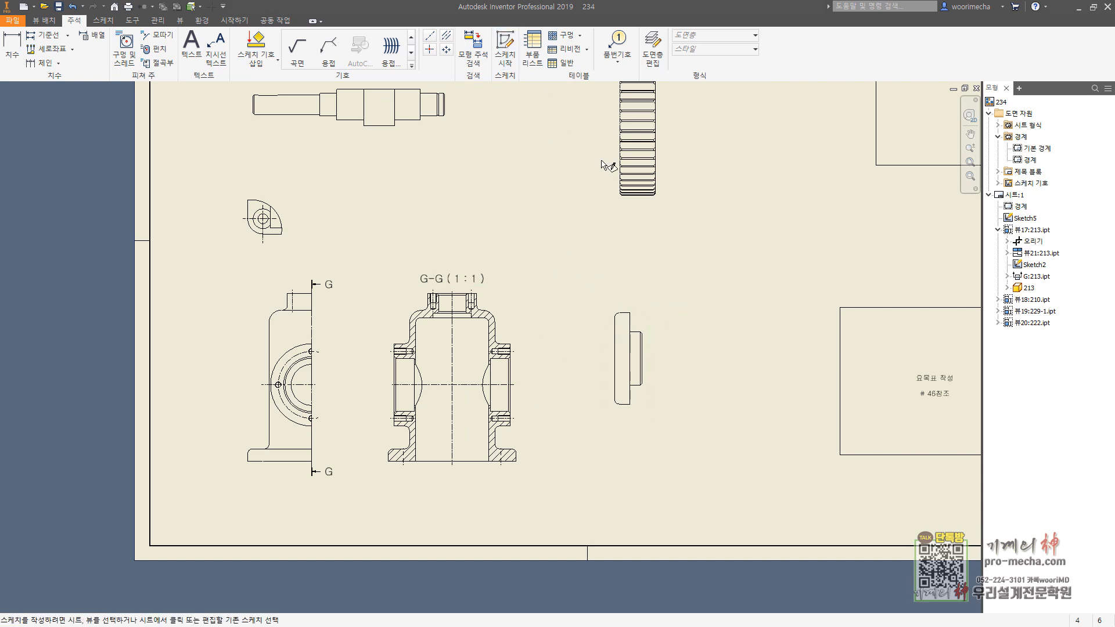
pyautogui.click(644, 318)
pyautogui.click(114, 45)
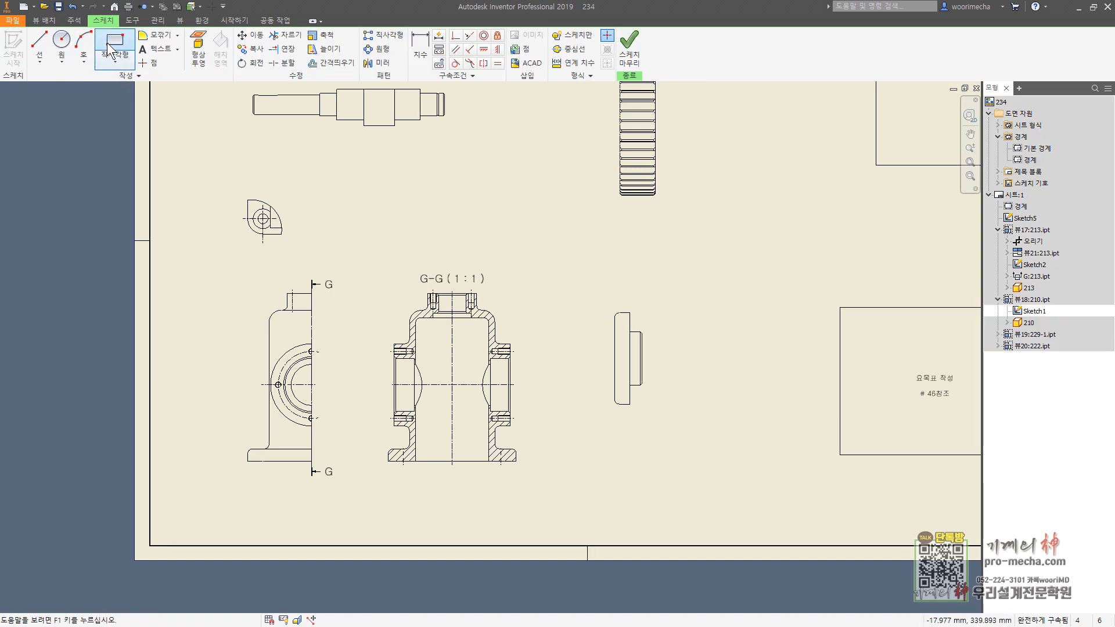
pyautogui.click(615, 360)
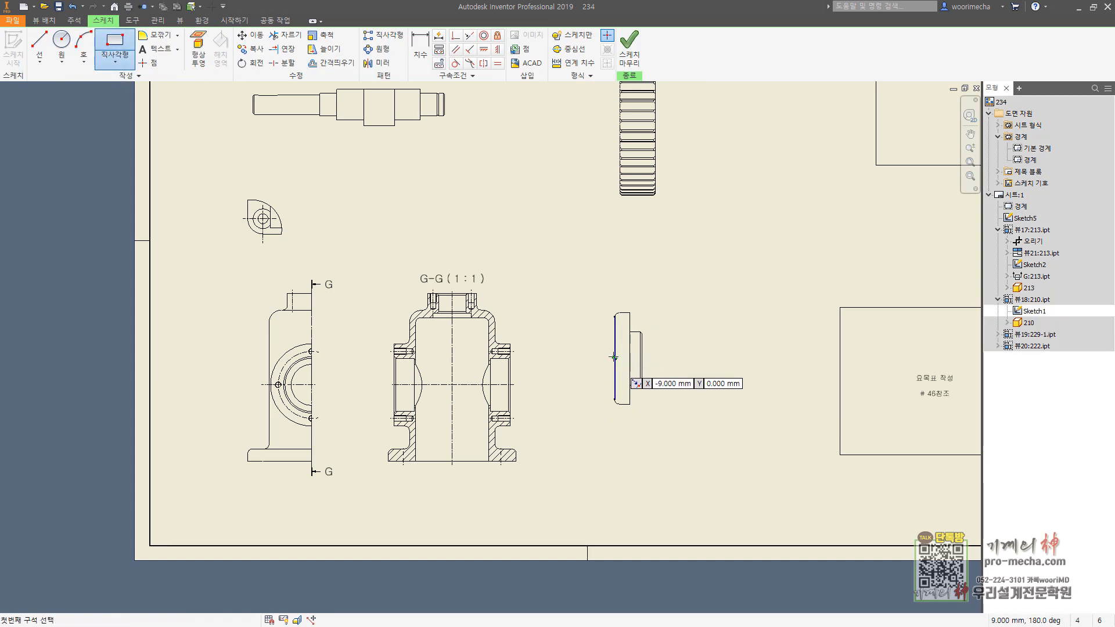
pyautogui.click(679, 275)
pyautogui.click(629, 52)
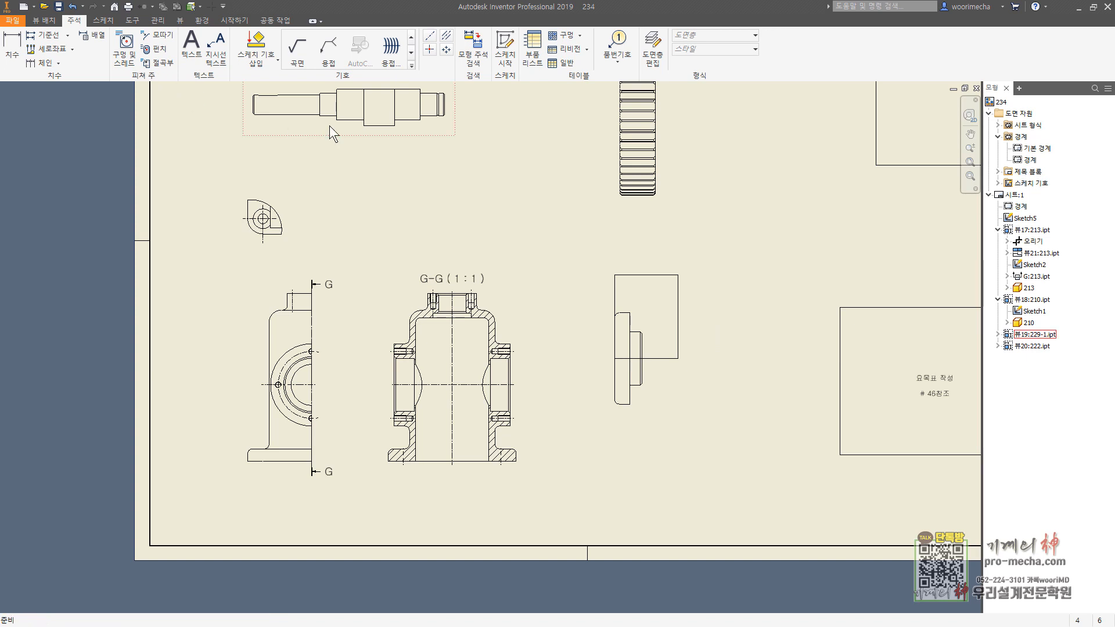
# Create a breakout of the cover view's upper half from the rectangle, showing hidden edges and taking the depth from the bore edge.
pyautogui.click(44, 20)
pyautogui.click(266, 46)
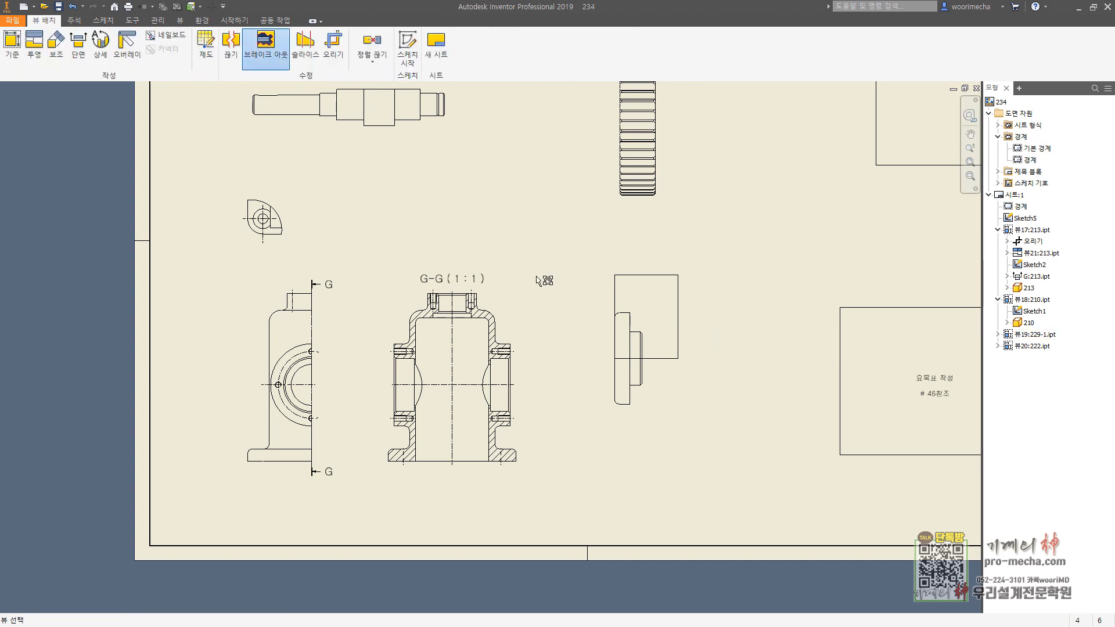
pyautogui.click(639, 344)
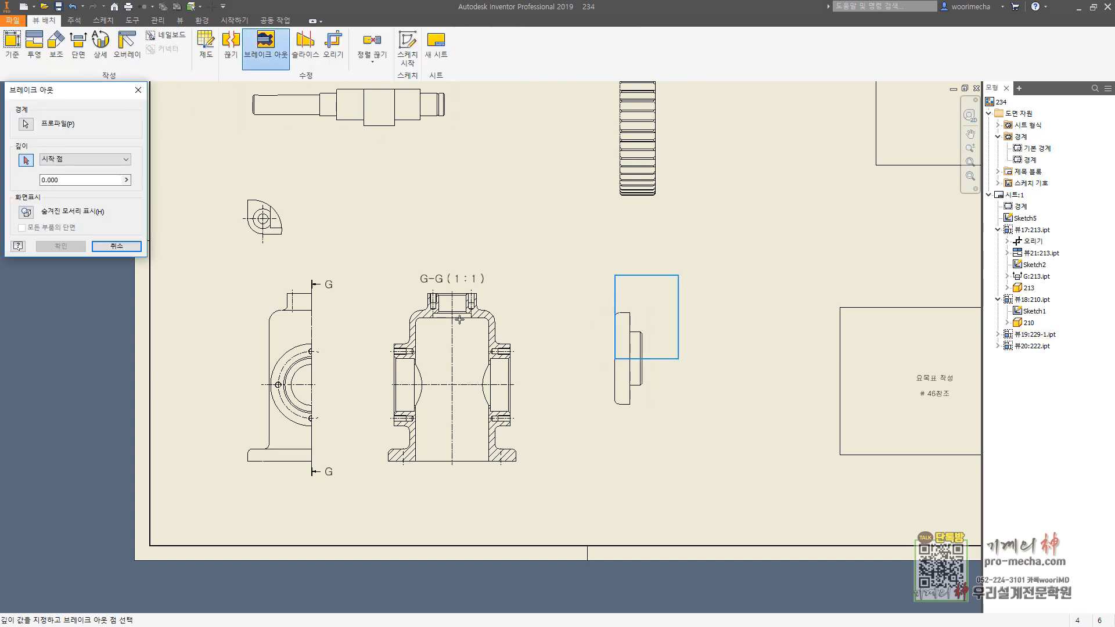
pyautogui.click(26, 213)
pyautogui.scroll(4, 691, 334)
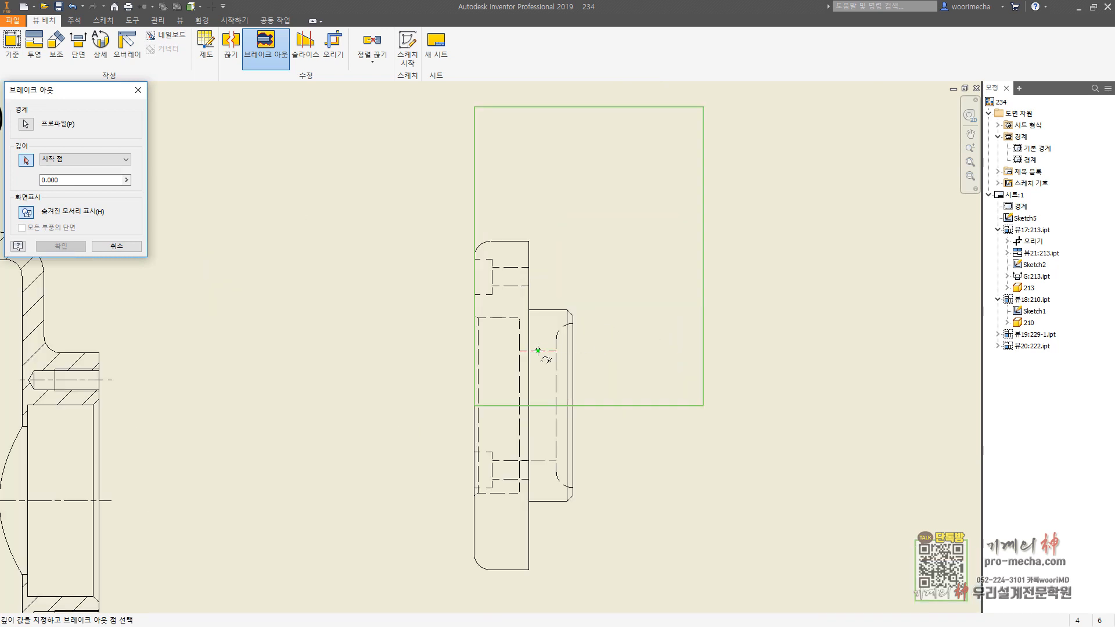
pyautogui.click(61, 246)
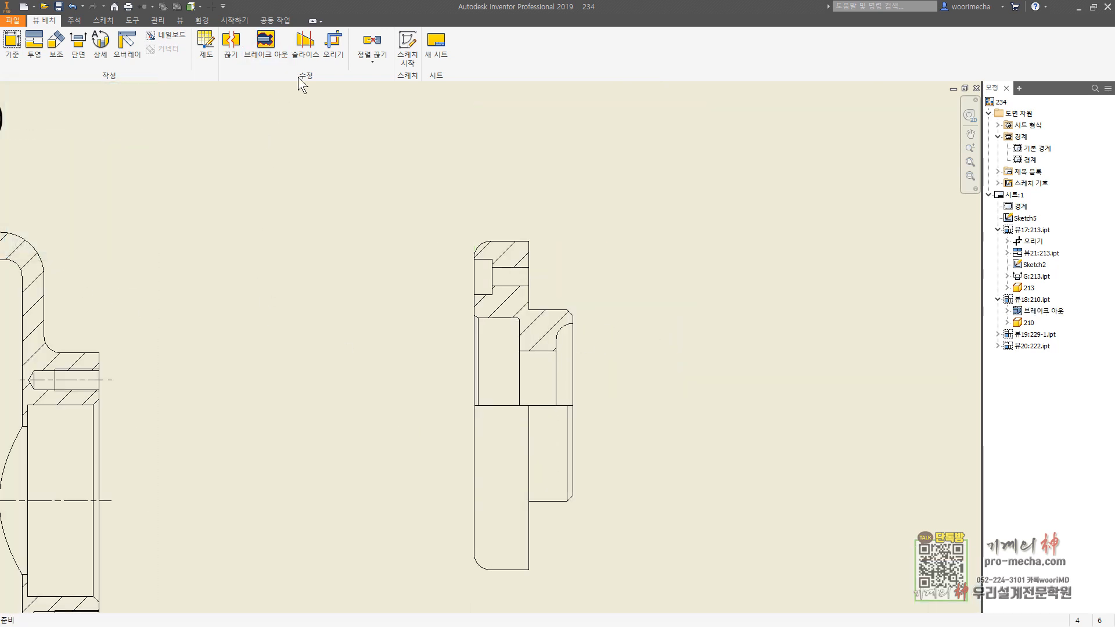
# Add a bisector centerline to the counterbored hole in the cover view and lengthen it past the counterbore side.
pyautogui.click(73, 21)
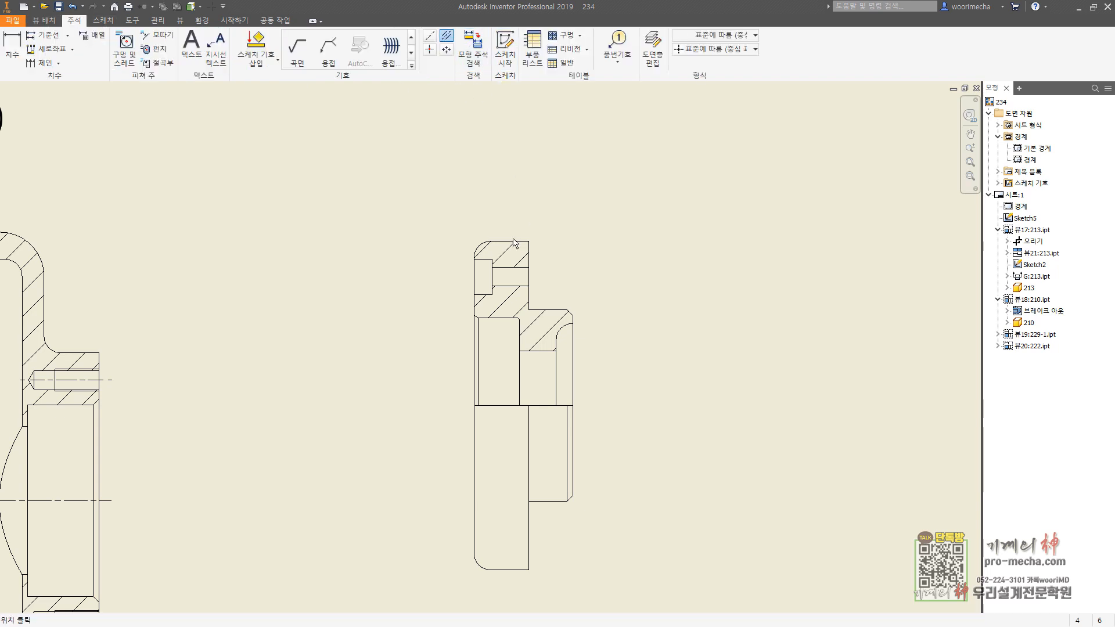
pyautogui.press('Escape')
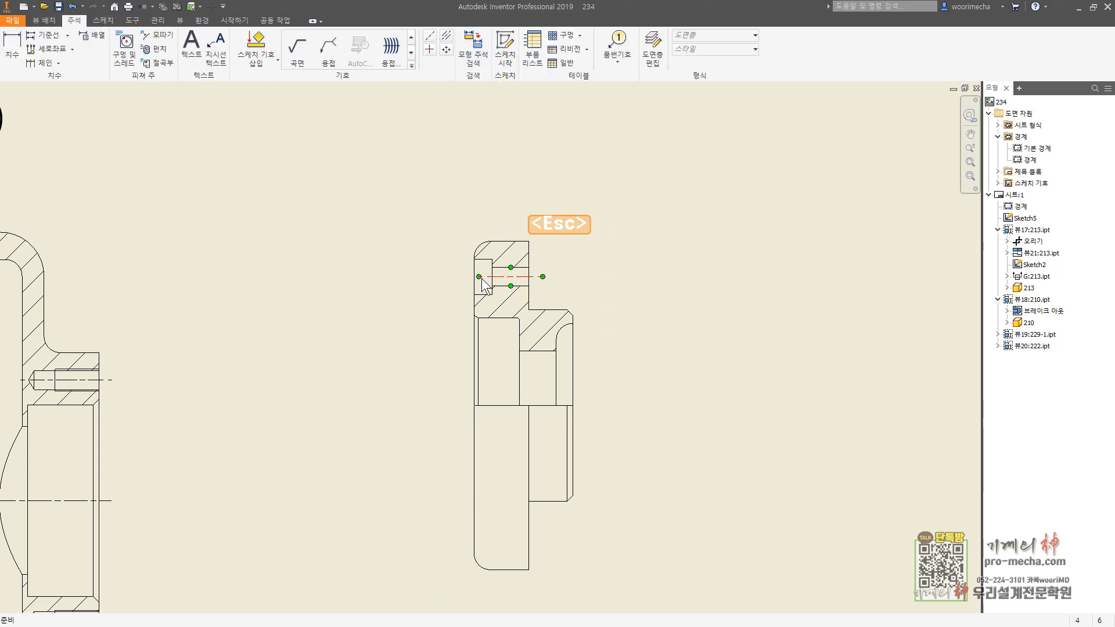
pyautogui.moveTo(454, 282); pyautogui.dragTo(460, 282)
pyautogui.press('Escape')
# Hide the horizontal edges dividing the cover view's sectioned and unsectioned halves and add a bisector centerline along its axis.
pyautogui.rightClick(548, 414)
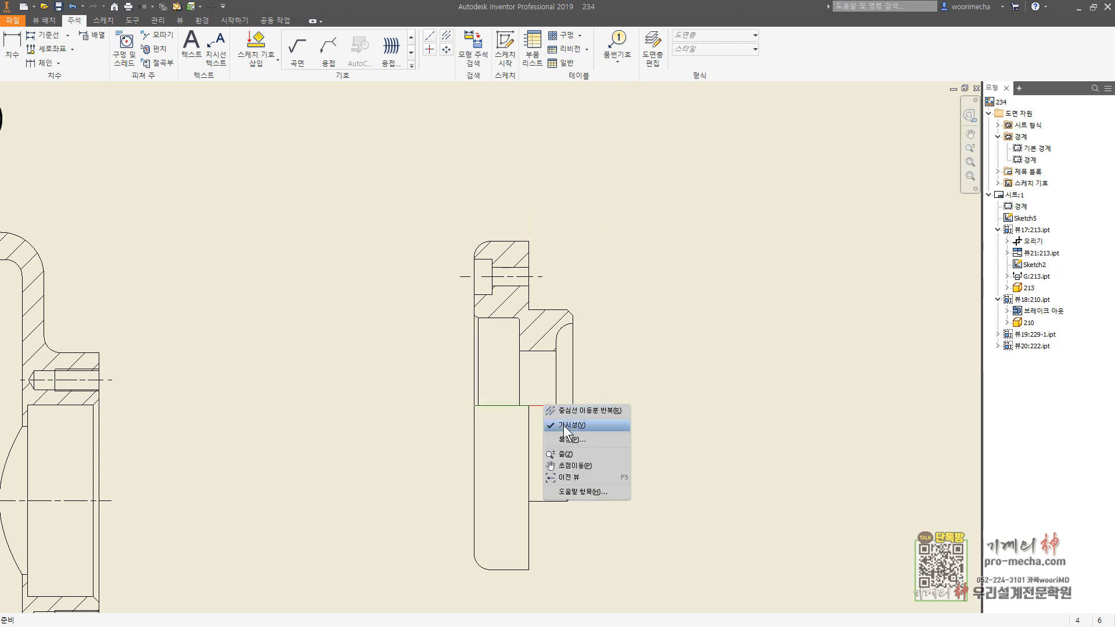
pyautogui.click(572, 425)
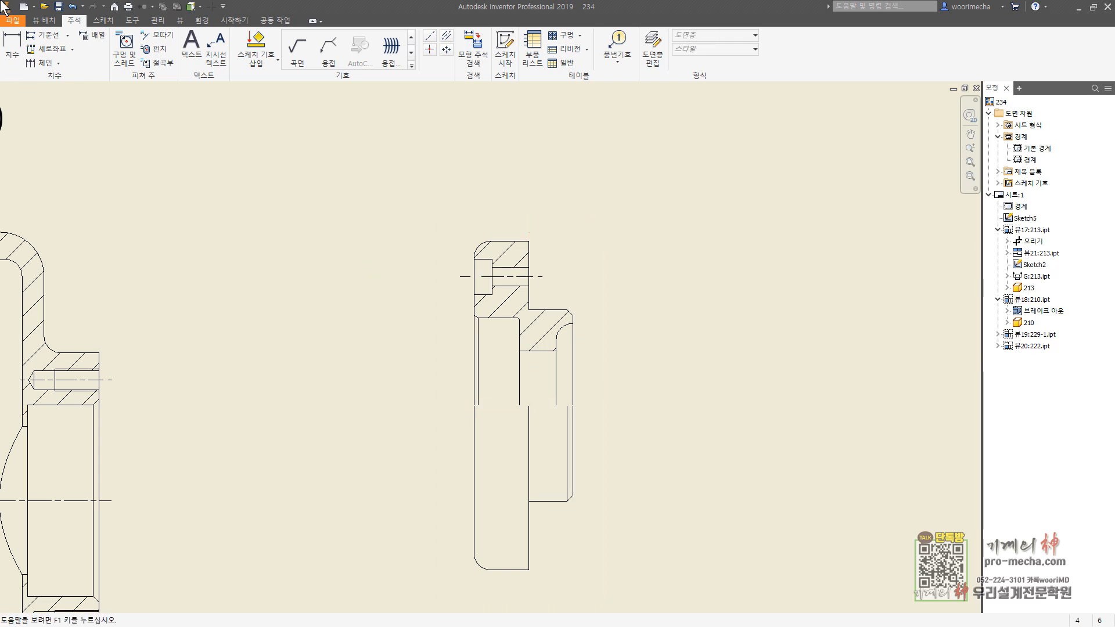
pyautogui.click(447, 37)
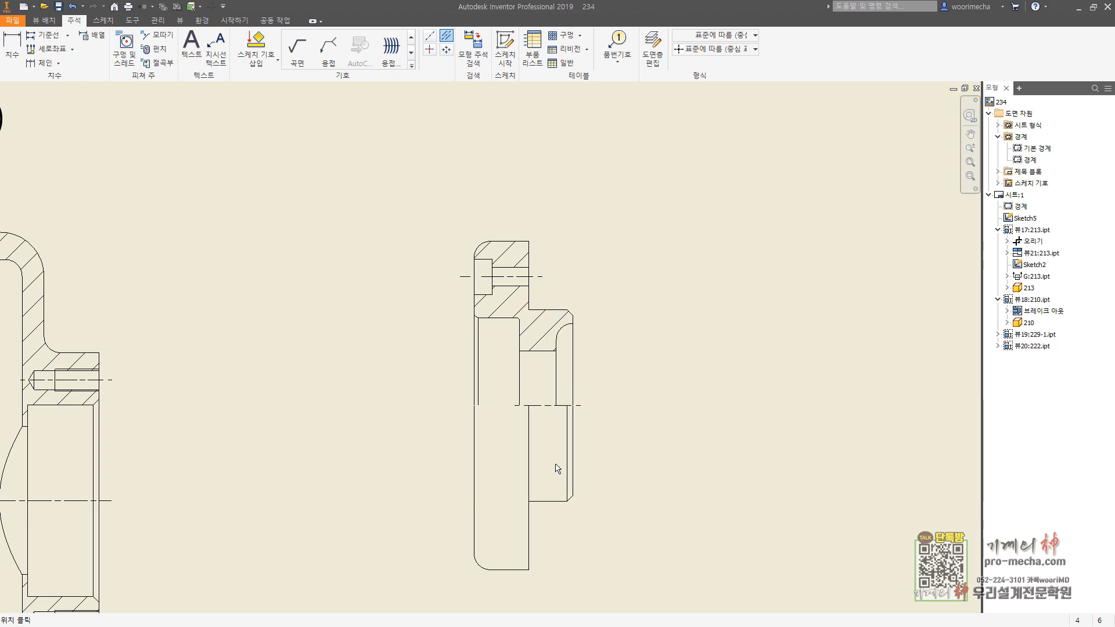
pyautogui.press('Escape')
# Display hidden lines in the cover view, and restore its style without hidden lines.
pyautogui.moveTo(490, 463); pyautogui.dragTo(510, 293, button='middle')
pyautogui.doubleClick(601, 373)
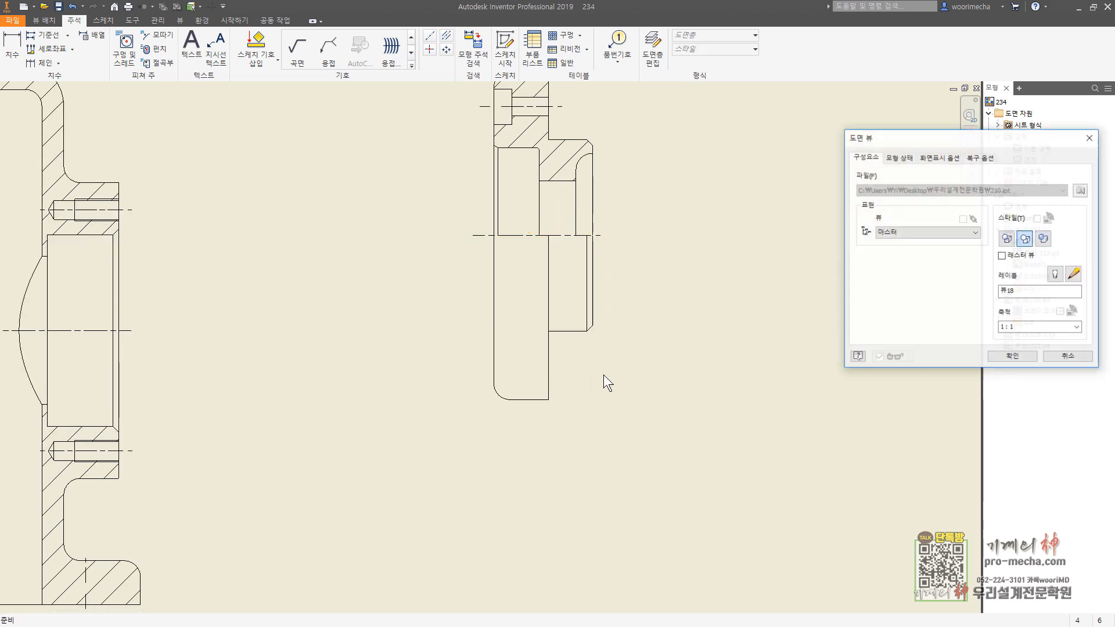
pyautogui.click(1012, 356)
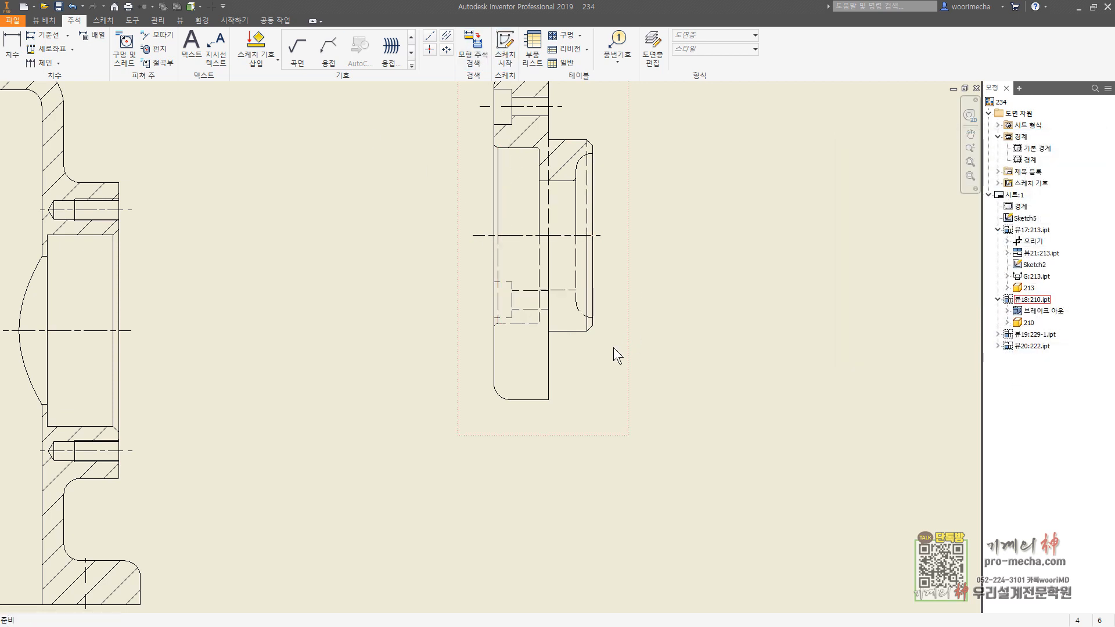
pyautogui.doubleClick(608, 375)
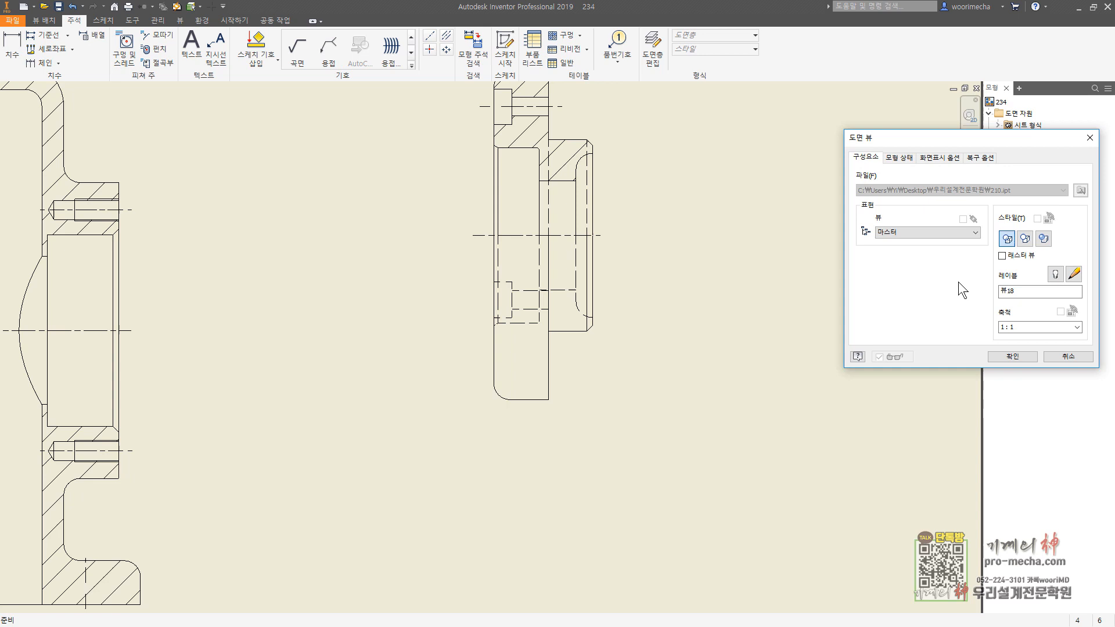
pyautogui.click(1025, 240)
pyautogui.click(1013, 356)
pyautogui.scroll(-5, 723, 320)
pyautogui.moveTo(724, 321); pyautogui.dragTo(562, 328, button='middle')
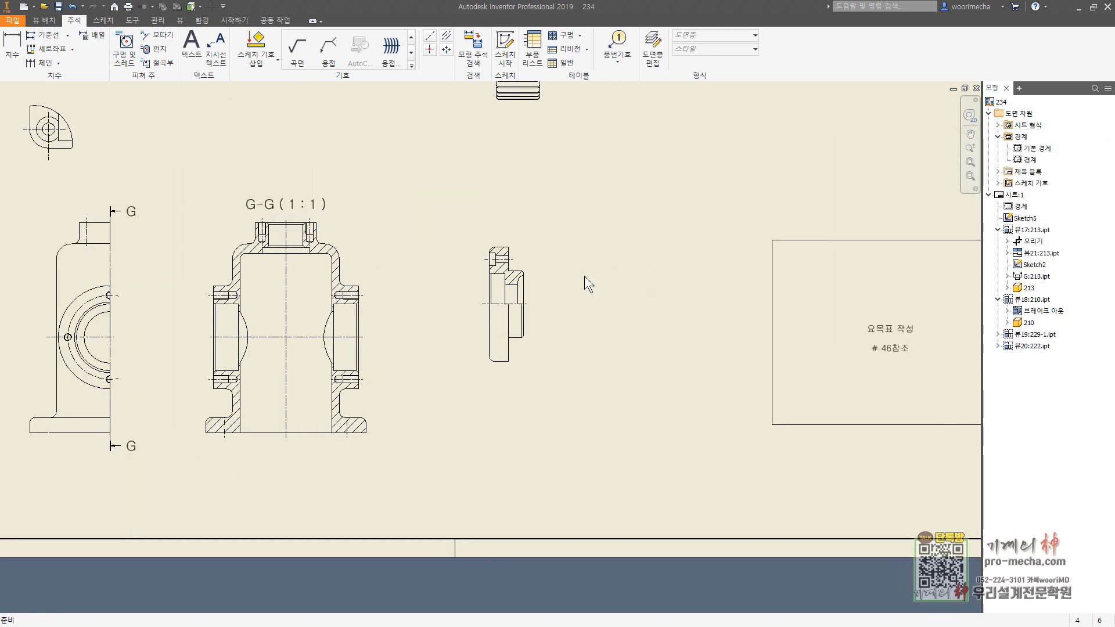
pyautogui.click(44, 20)
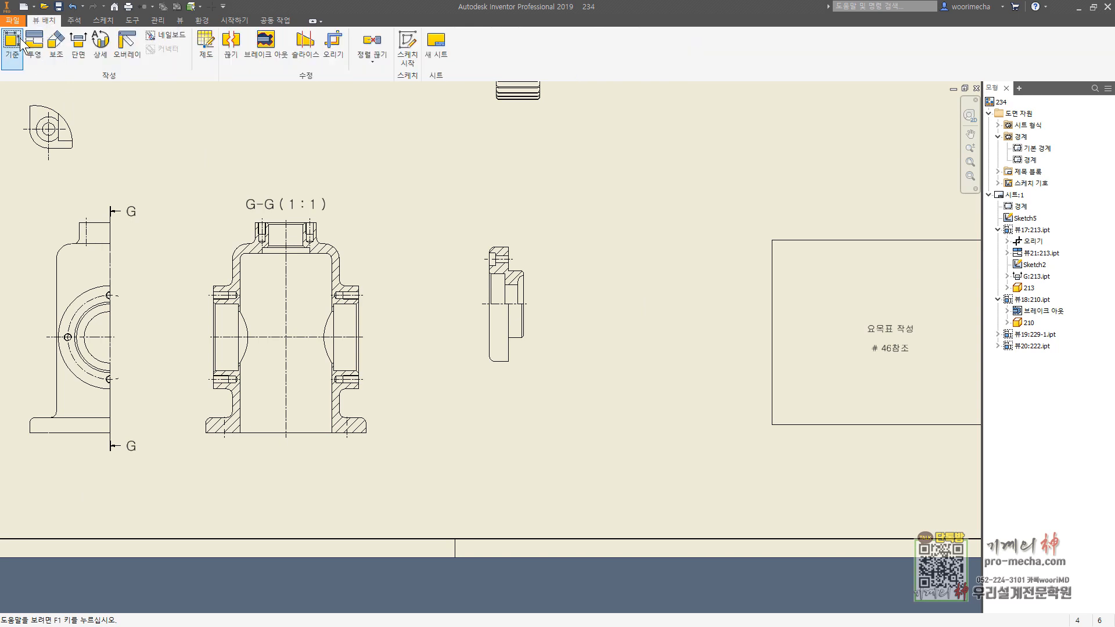
pyautogui.click(13, 46)
pyautogui.press('Escape')
pyautogui.press('Escape')
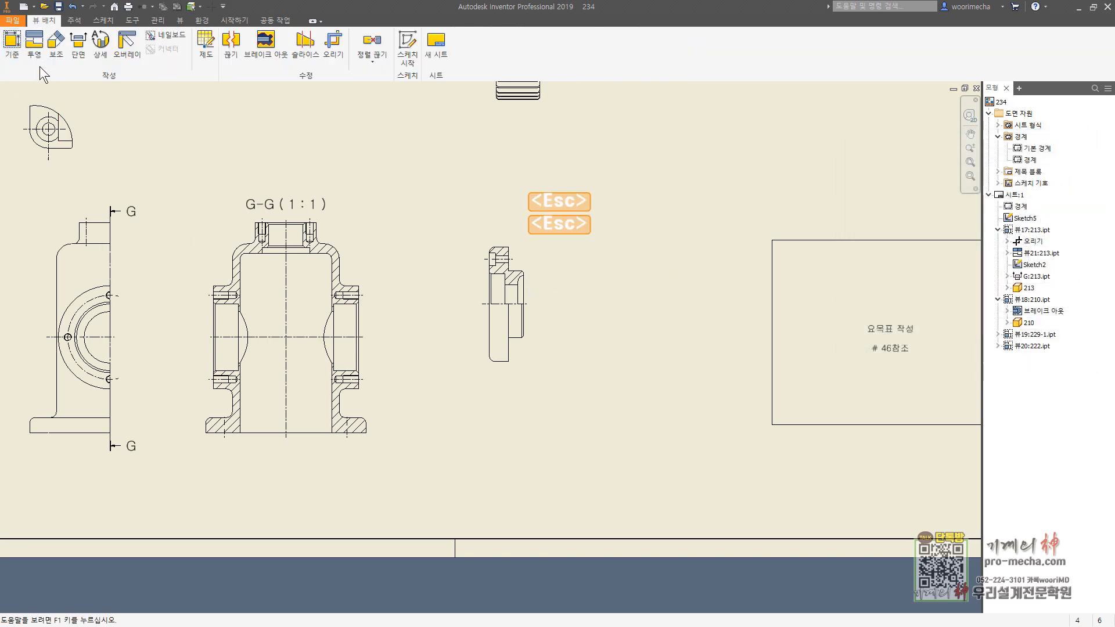
pyautogui.click(34, 46)
pyautogui.click(505, 324)
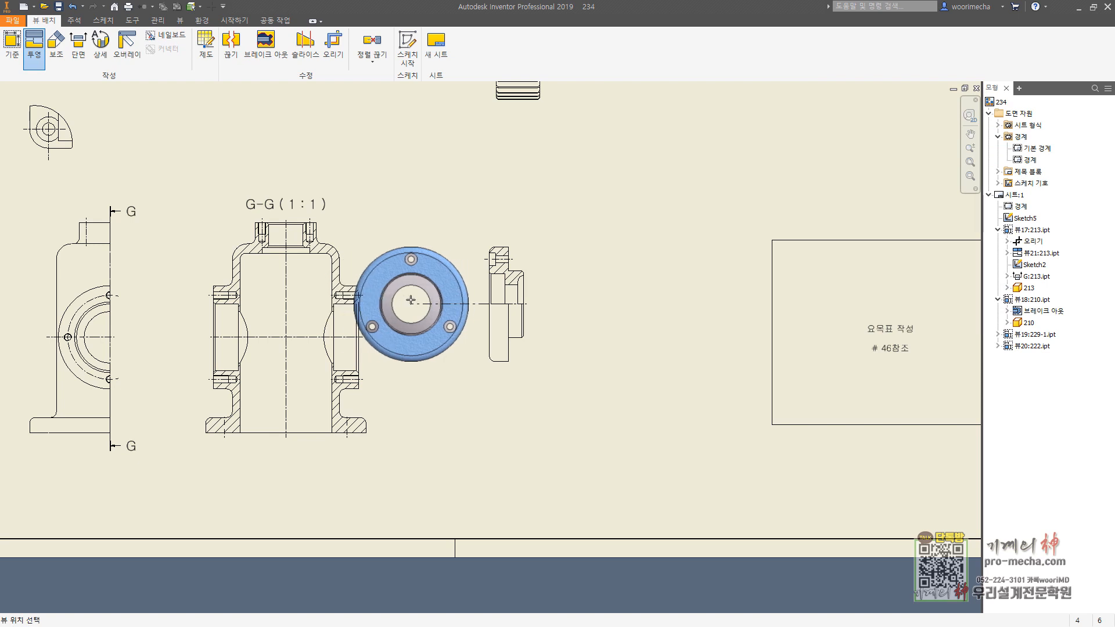
pyautogui.press('Escape')
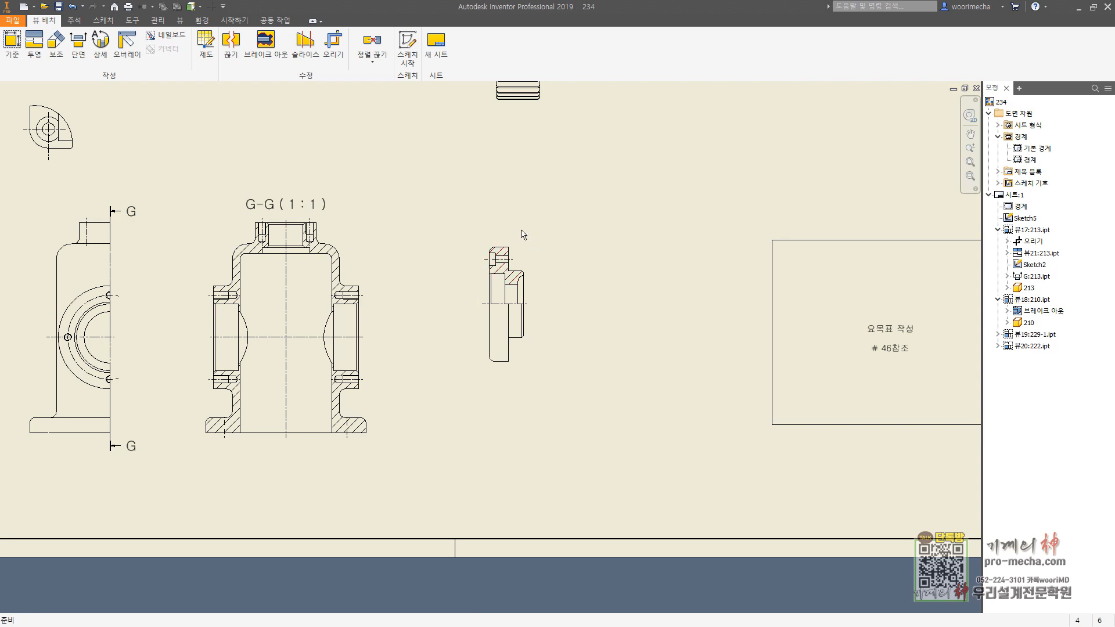
# Shift the cover view slightly and create a 2:1 circular detail of its bore corner, placed above and right of the cover.
pyautogui.moveTo(531, 239); pyautogui.dragTo(546, 242)
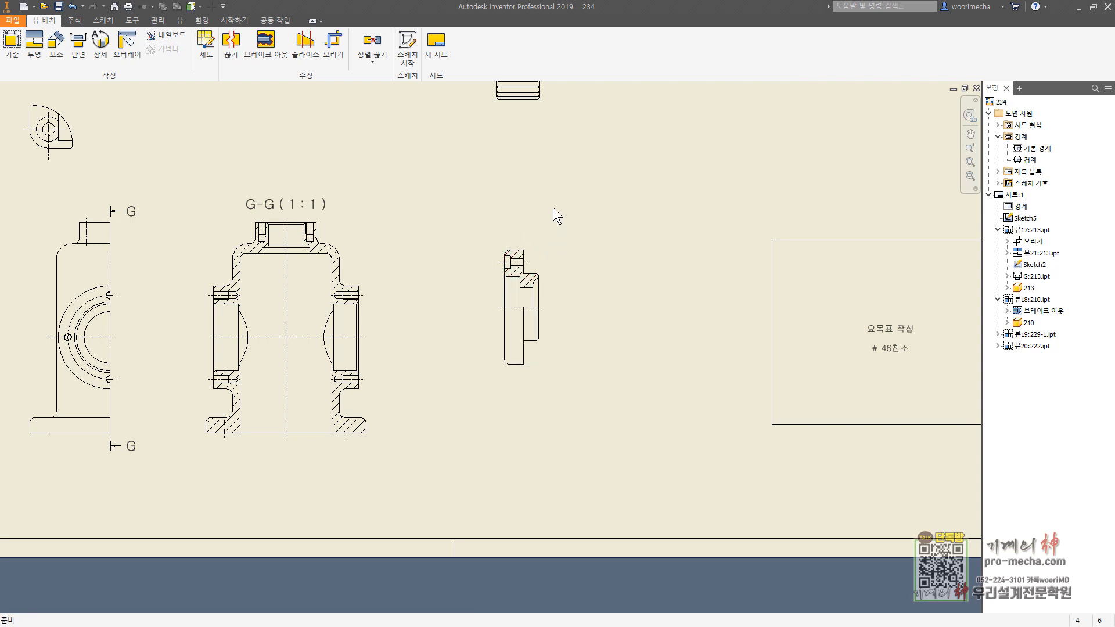
pyautogui.moveTo(553, 208); pyautogui.dragTo(557, 220, button='middle')
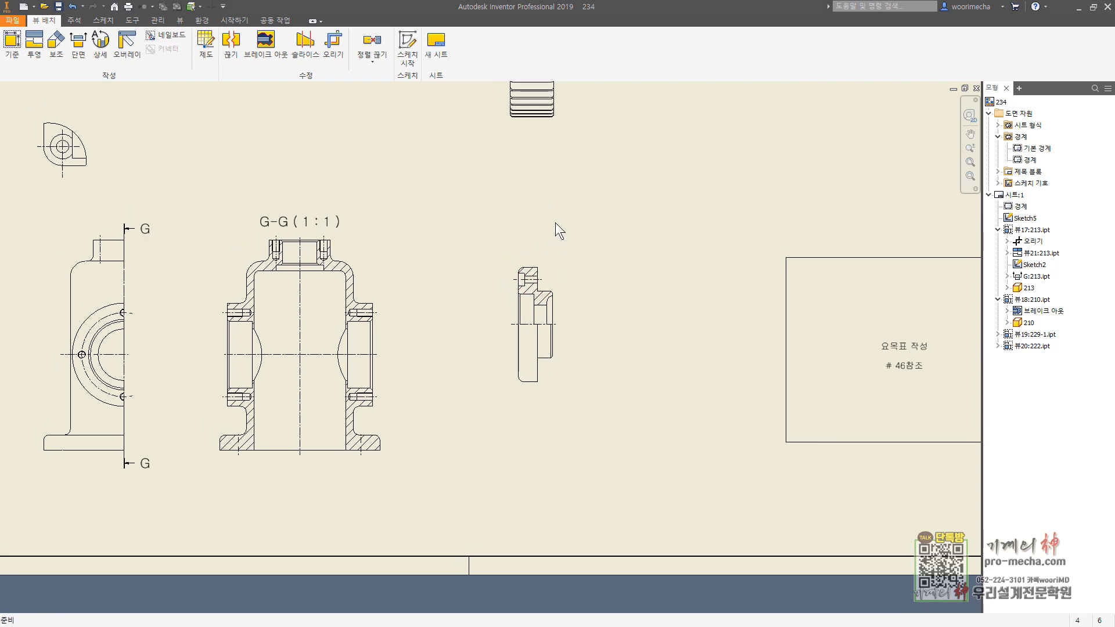
pyautogui.click(100, 47)
pyautogui.scroll(5, 517, 285)
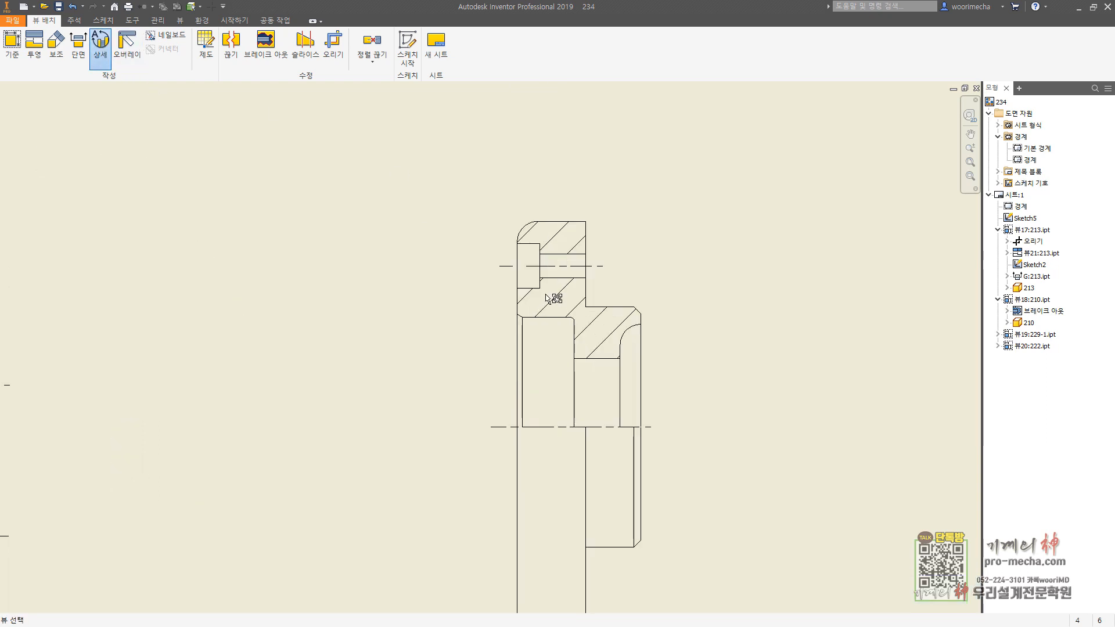
pyautogui.click(545, 338)
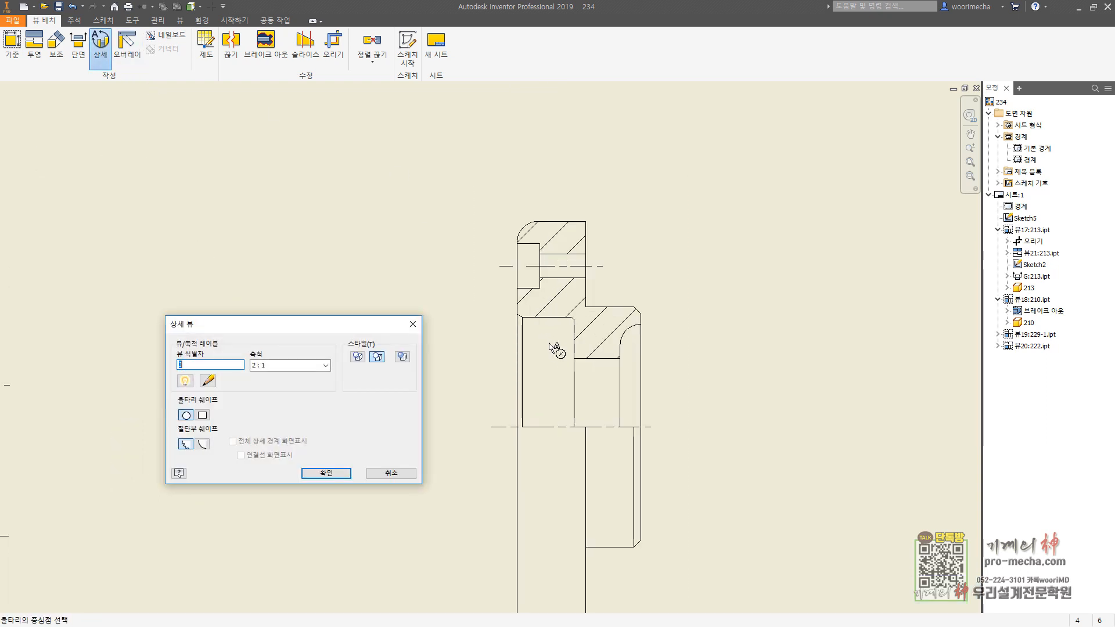
pyautogui.click(546, 334)
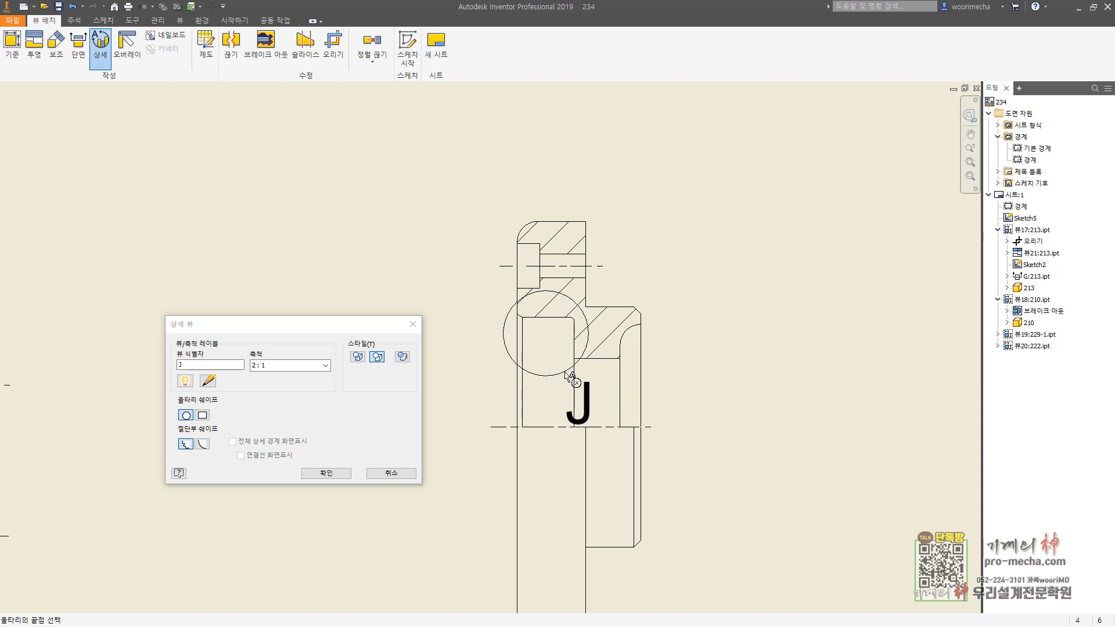
pyautogui.click(569, 377)
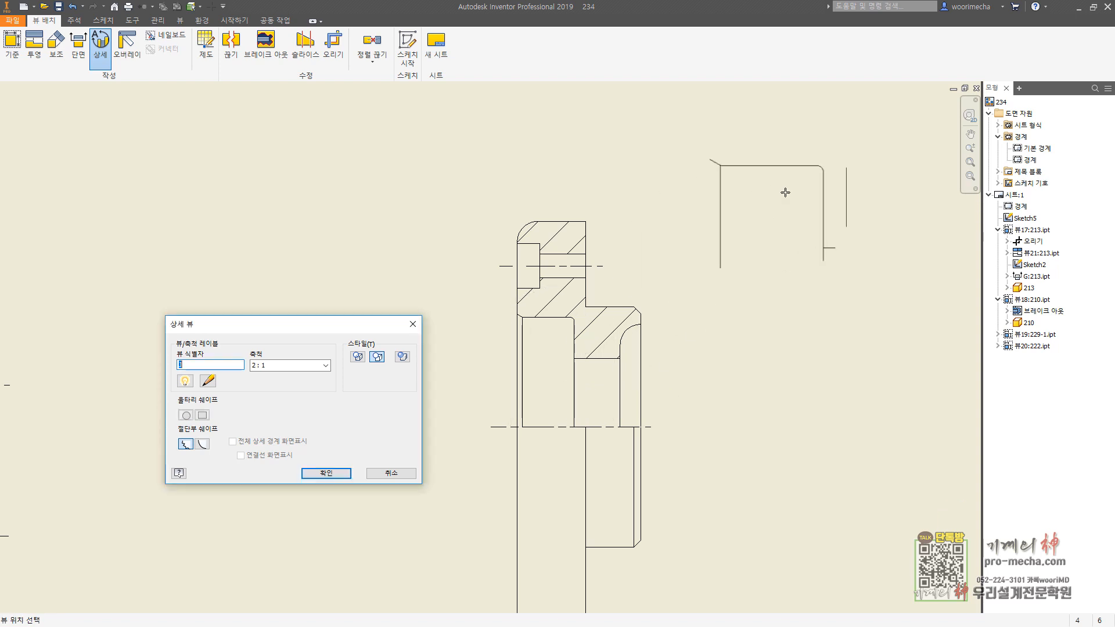
pyautogui.click(866, 154)
# Move the detail label J to the left of the cover view and connect it to the detail circle with a leader.
pyautogui.moveTo(814, 297); pyautogui.dragTo(778, 285, button='middle')
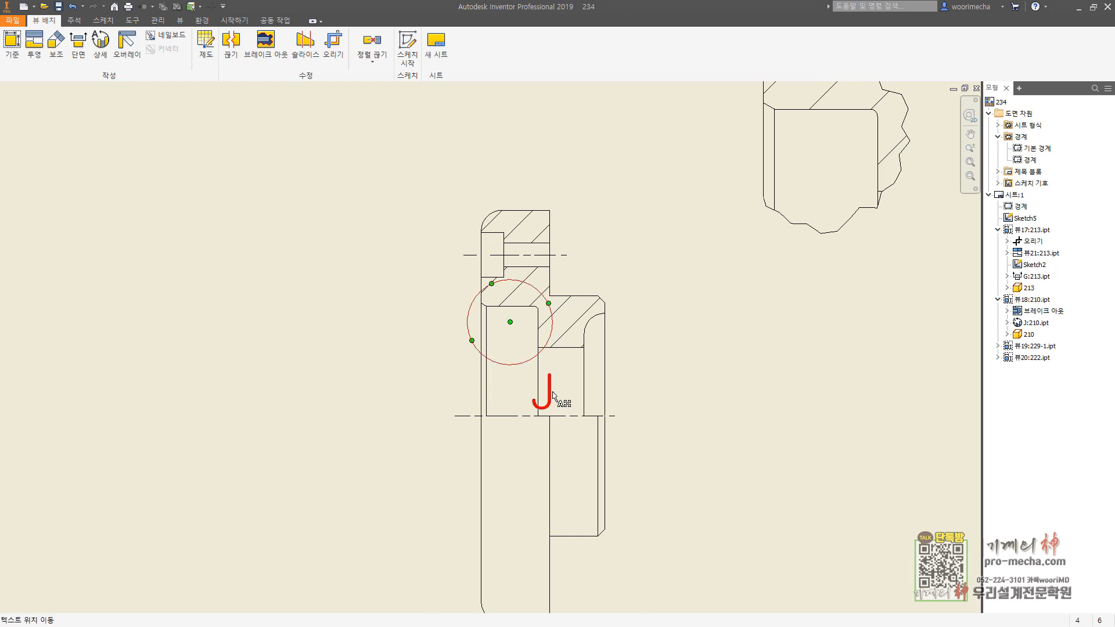
pyautogui.moveTo(553, 394); pyautogui.dragTo(444, 353)
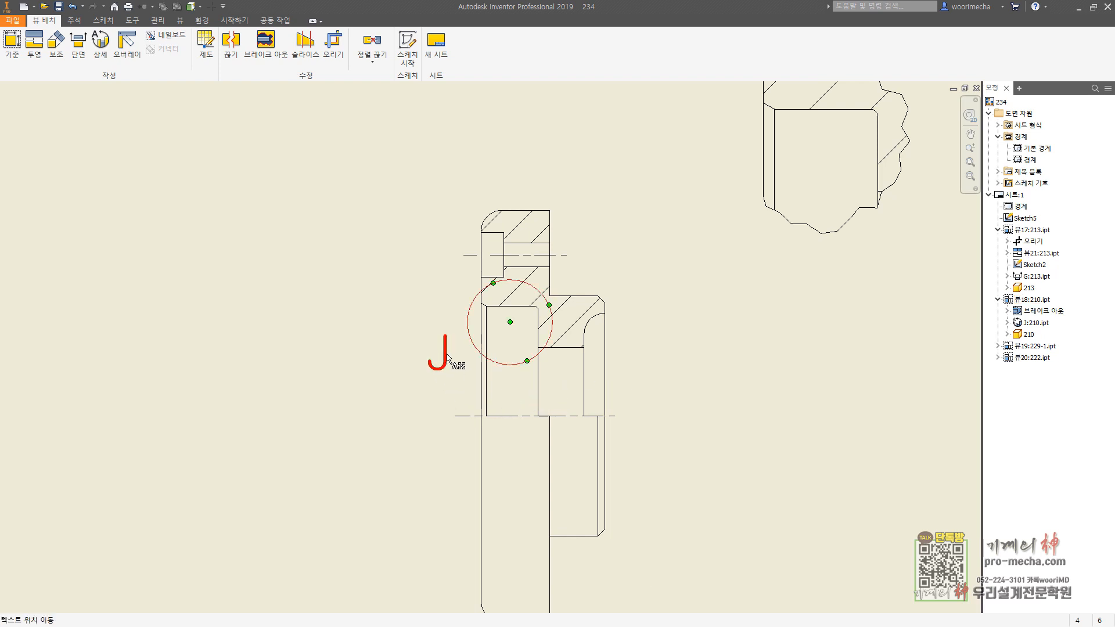
pyautogui.rightClick(447, 356)
pyautogui.click(481, 430)
pyautogui.click(399, 361)
# Reposition detail view J and move its 2:1 label closer above the view.
pyautogui.scroll(3, 720, 319)
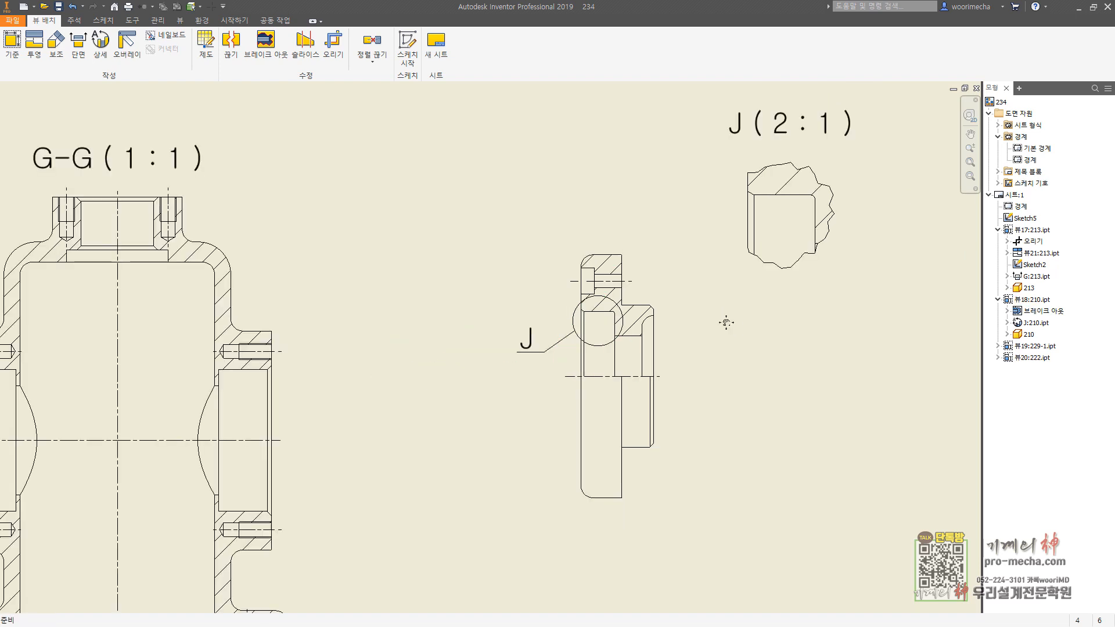
pyautogui.scroll(-1, 749, 168)
pyautogui.moveTo(797, 172); pyautogui.dragTo(819, 172)
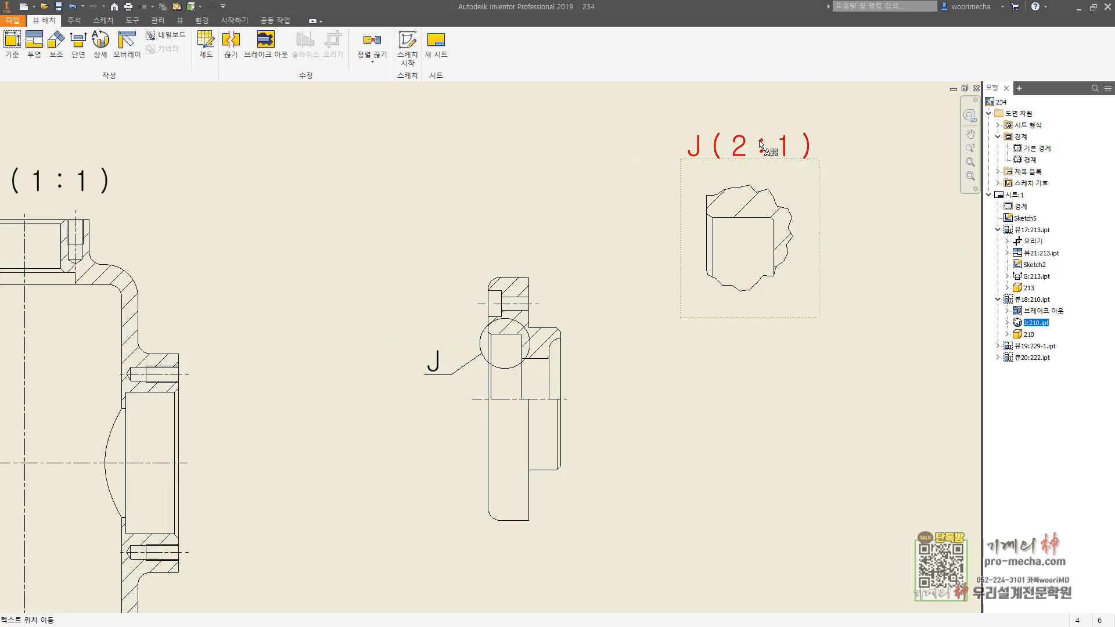
pyautogui.moveTo(761, 145); pyautogui.dragTo(769, 155)
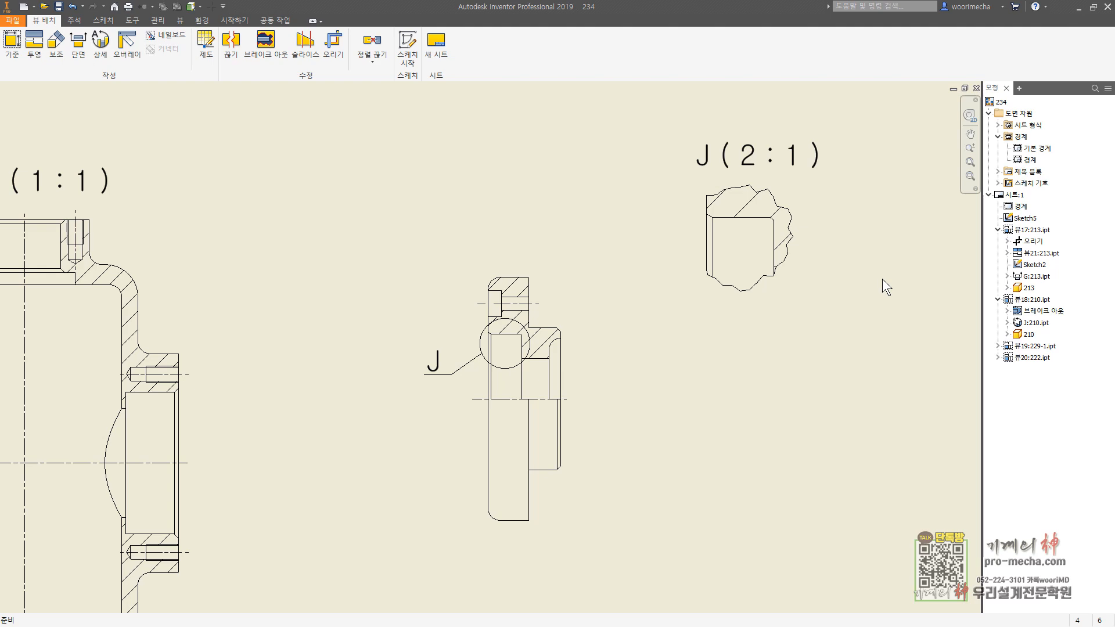
# Start a sketch on the shaft view.
pyautogui.scroll(-3, 841, 290)
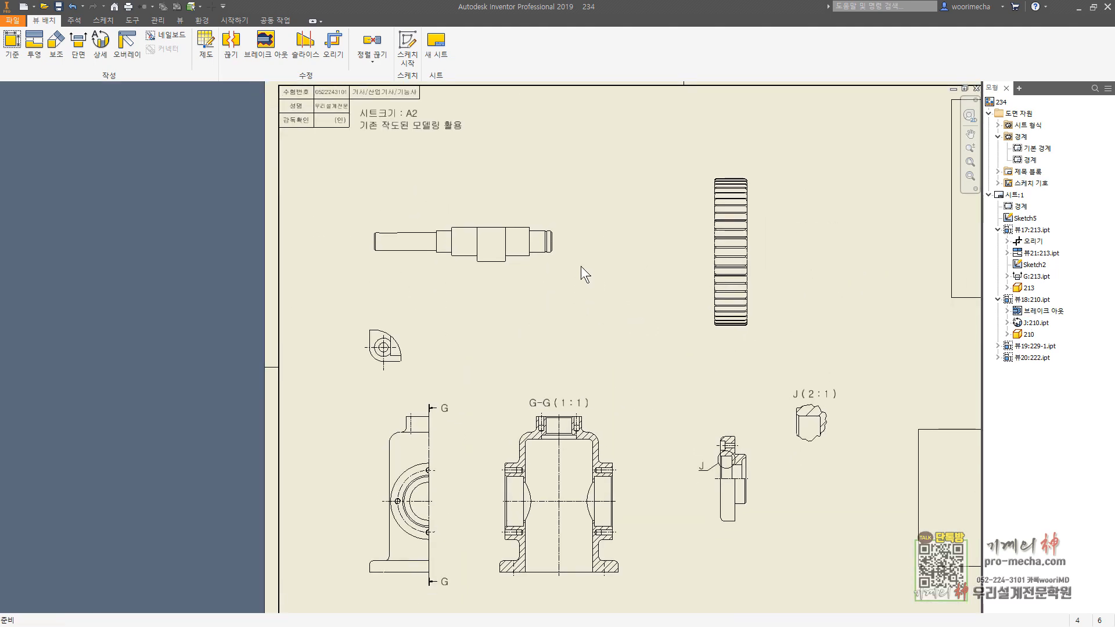
pyautogui.scroll(3, 515, 272)
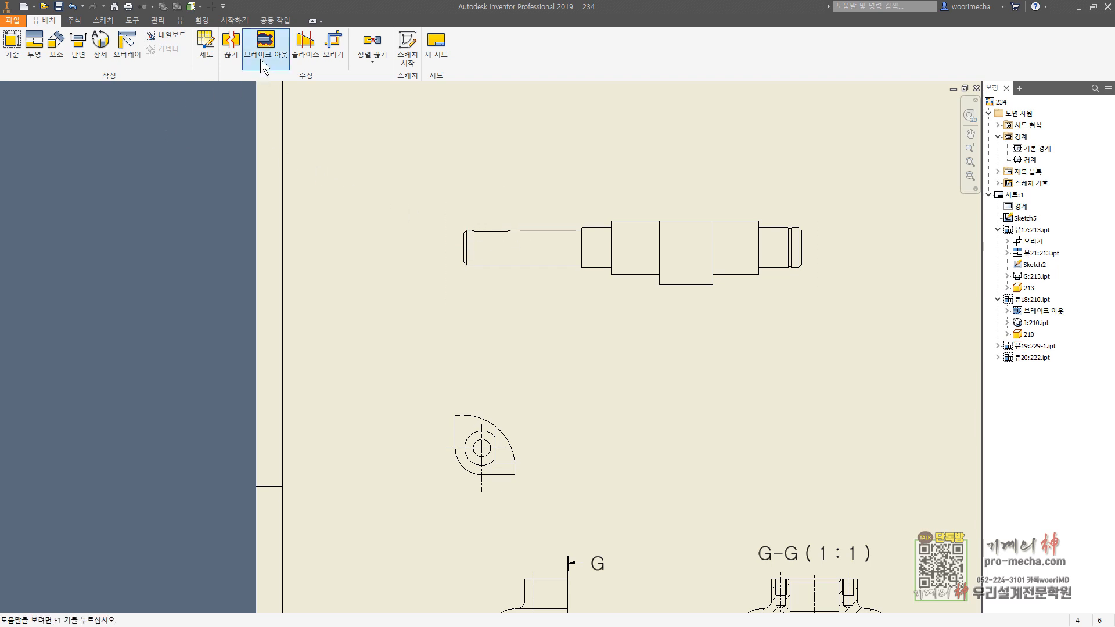
pyautogui.click(407, 49)
pyautogui.click(513, 245)
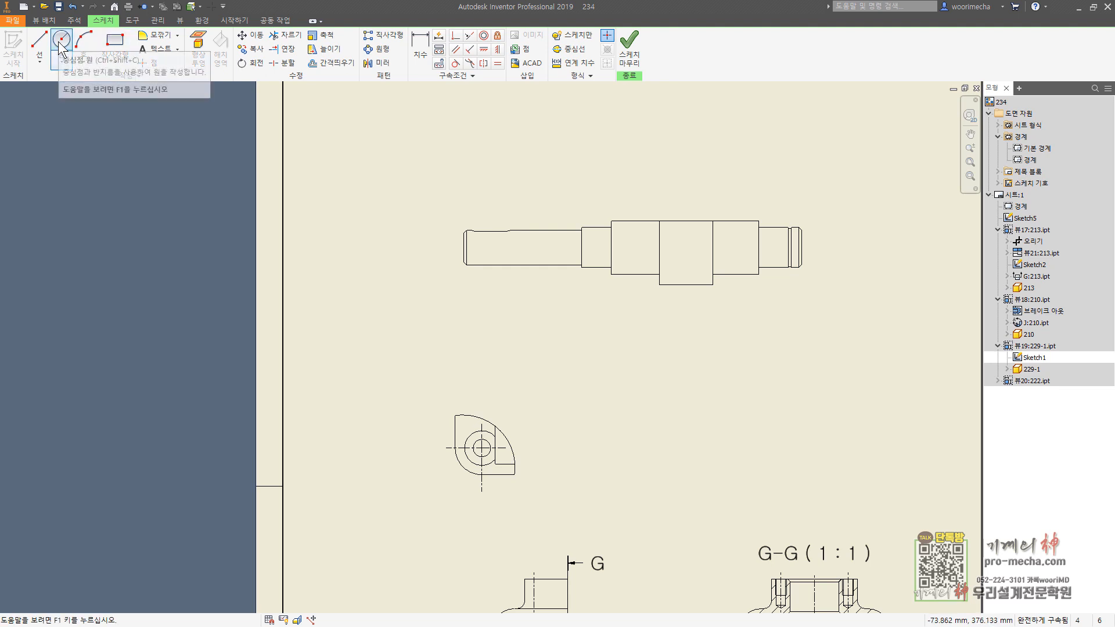
# Try a rectangle over the keyway end of the shaft view, and undo it.
pyautogui.click(124, 57)
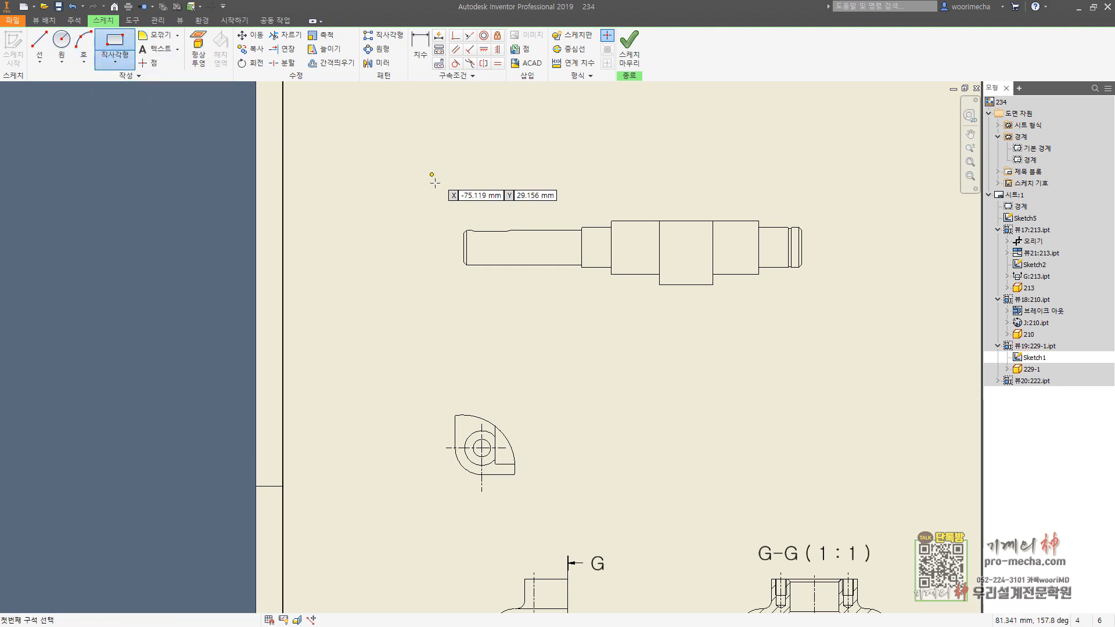
pyautogui.click(420, 191)
pyautogui.click(529, 246)
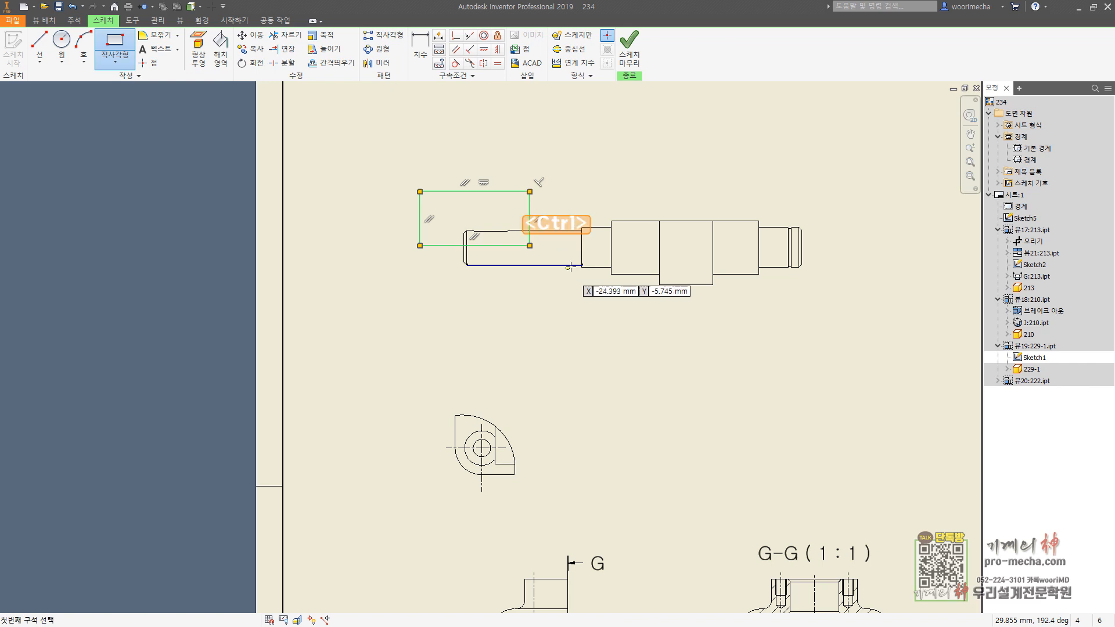
pyautogui.hotkey('ctrl', 'z')
# Try an ellipse around the keyway at the shaft's left end, and delete it.
pyautogui.click(62, 40)
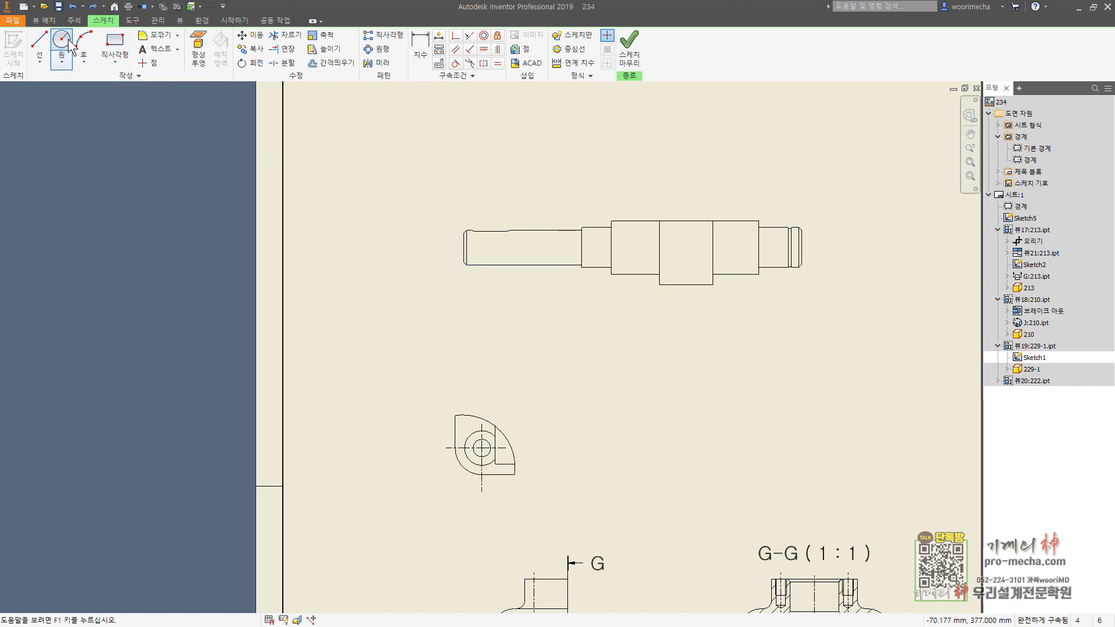
pyautogui.click(63, 62)
pyautogui.click(64, 132)
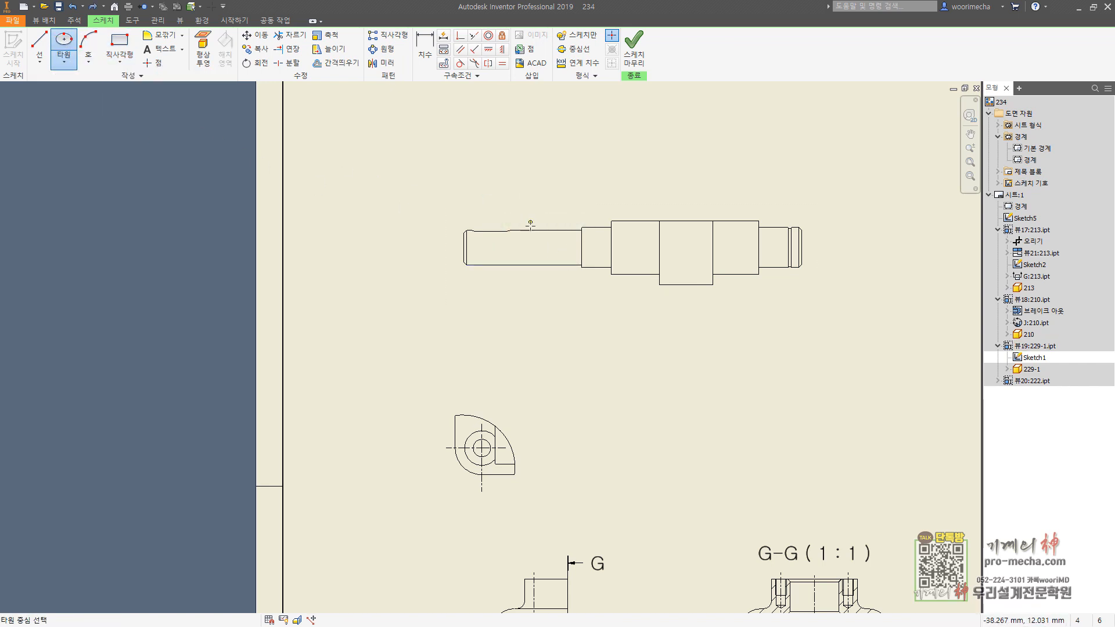
pyautogui.click(490, 228)
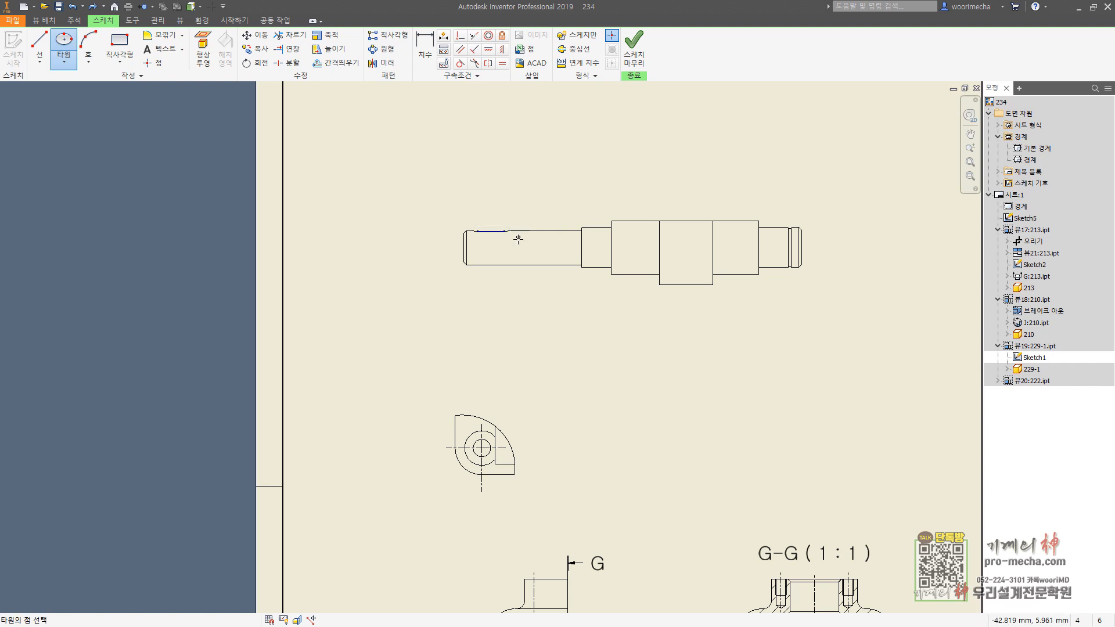
pyautogui.click(518, 230)
pyautogui.scroll(3, 521, 215)
pyautogui.click(500, 259)
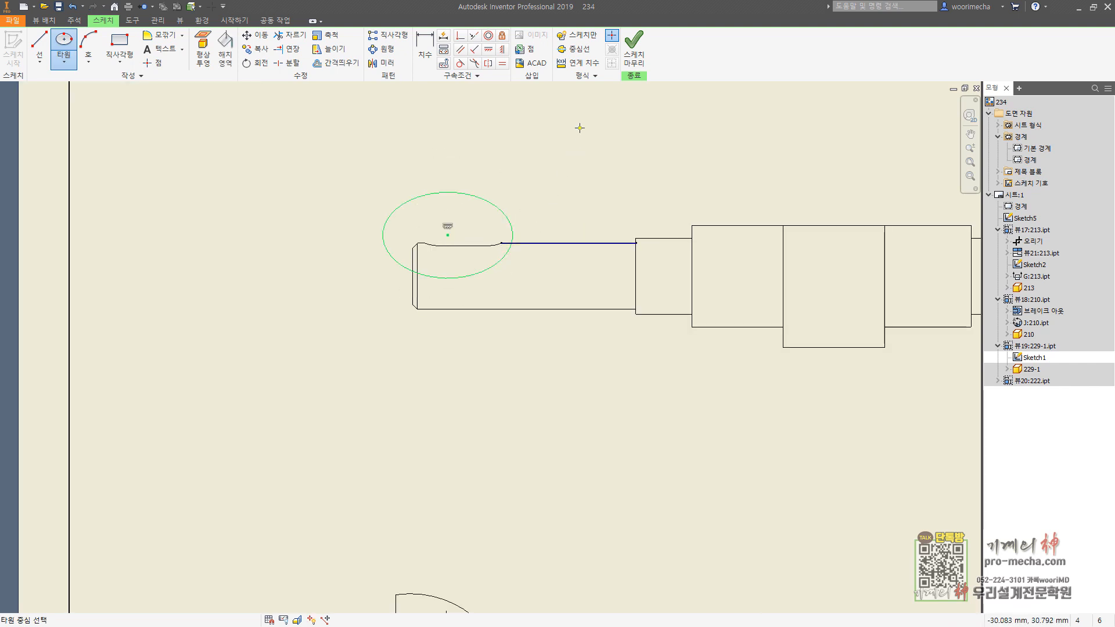
pyautogui.press('Escape')
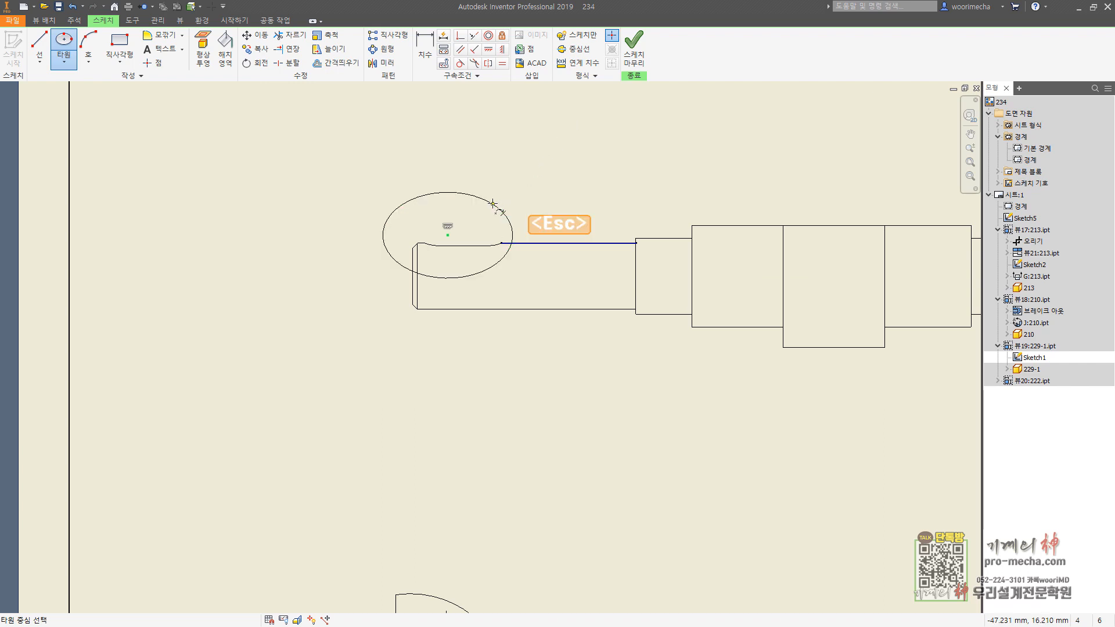
pyautogui.click(447, 192)
pyautogui.press('Delete')
# Draw a closed spline around the keyway at the shaft view's left end and finish the sketch.
pyautogui.click(89, 61)
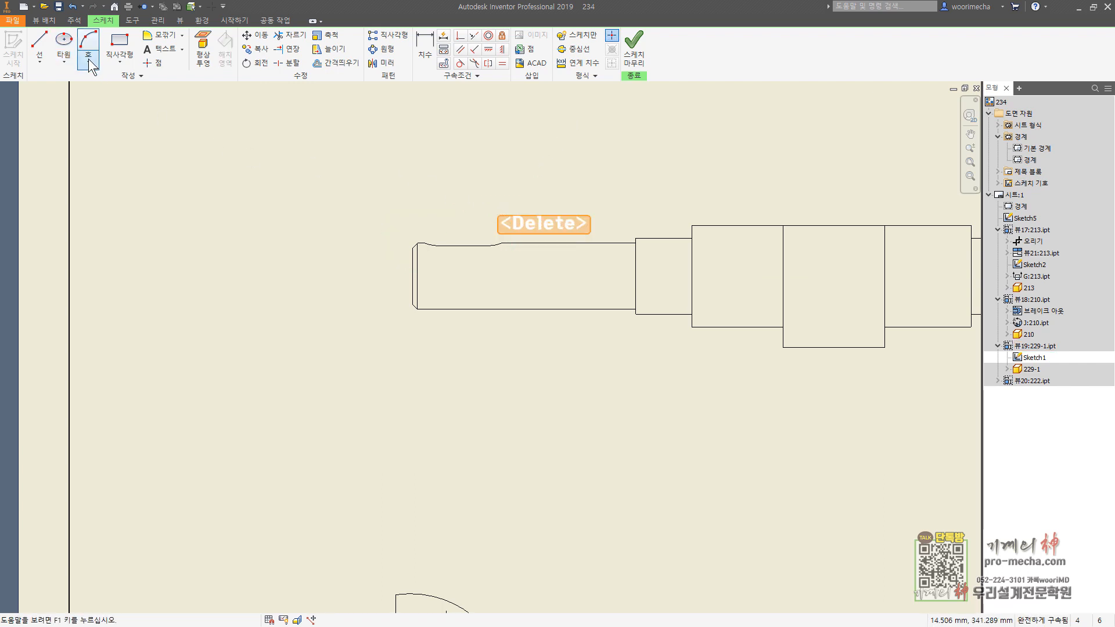
pyautogui.click(39, 60)
pyautogui.click(55, 107)
pyautogui.click(377, 260)
pyautogui.click(435, 273)
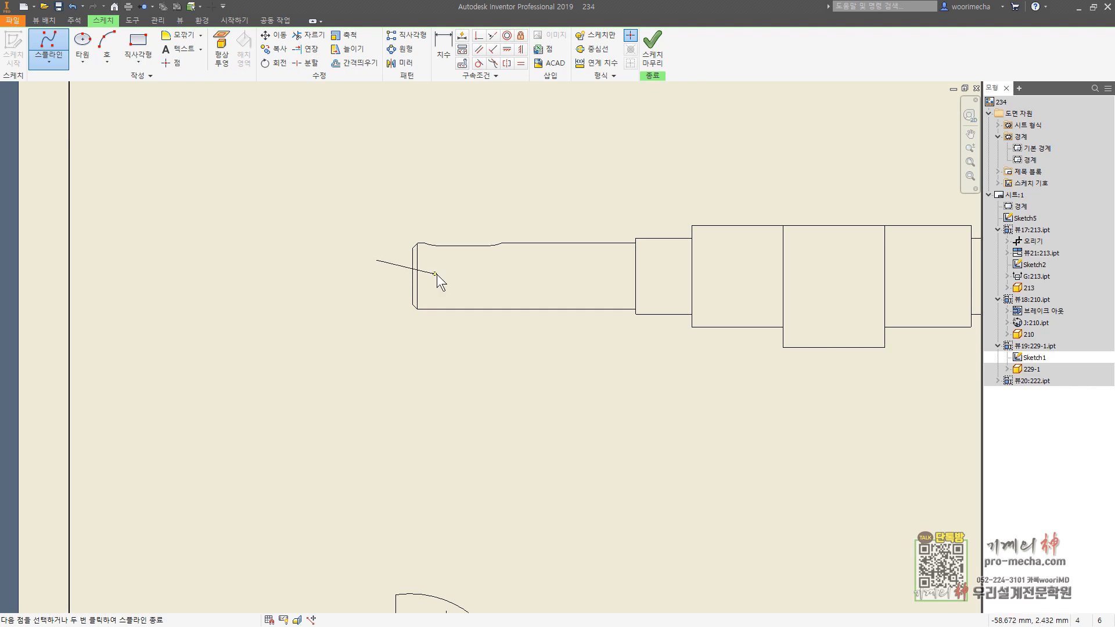
pyautogui.click(513, 264)
pyautogui.click(529, 236)
pyautogui.click(491, 225)
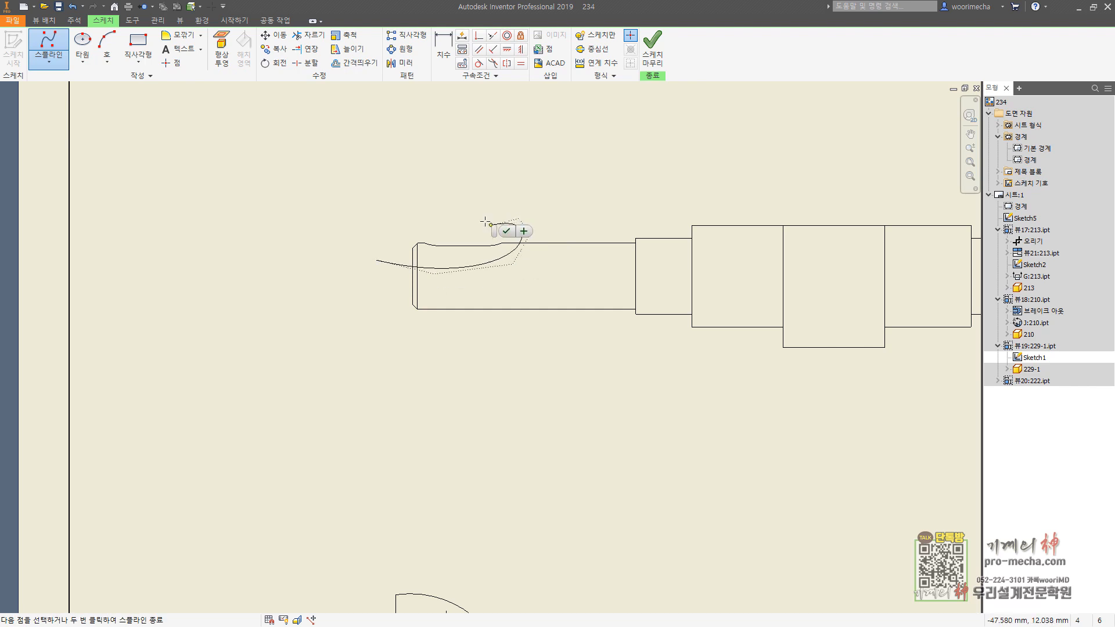
pyautogui.click(450, 219)
pyautogui.click(398, 224)
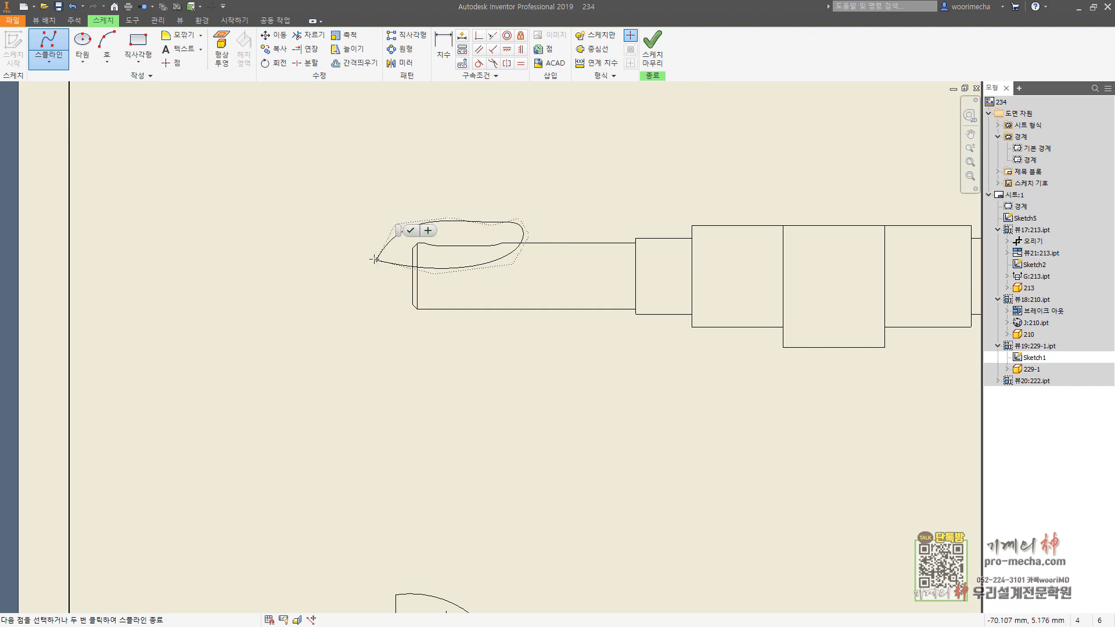
pyautogui.click(375, 259)
pyautogui.click(652, 55)
# Create a breakout in the shaft view from the closed spline, starting its depth at a point on the keyway's hidden edge.
pyautogui.scroll(3, 208, 176)
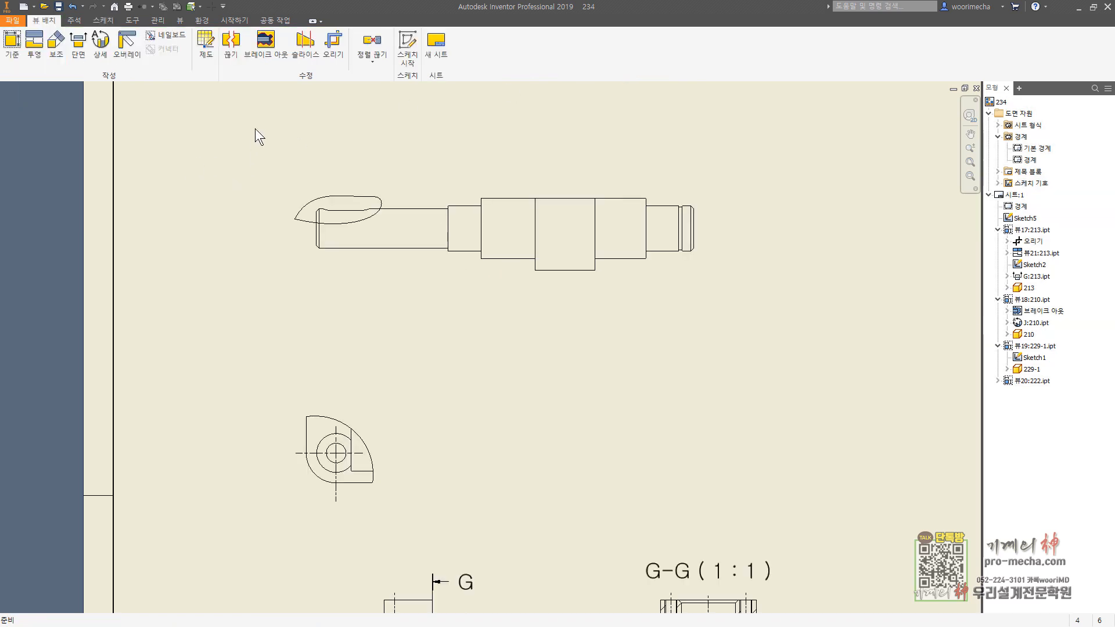
pyautogui.click(266, 44)
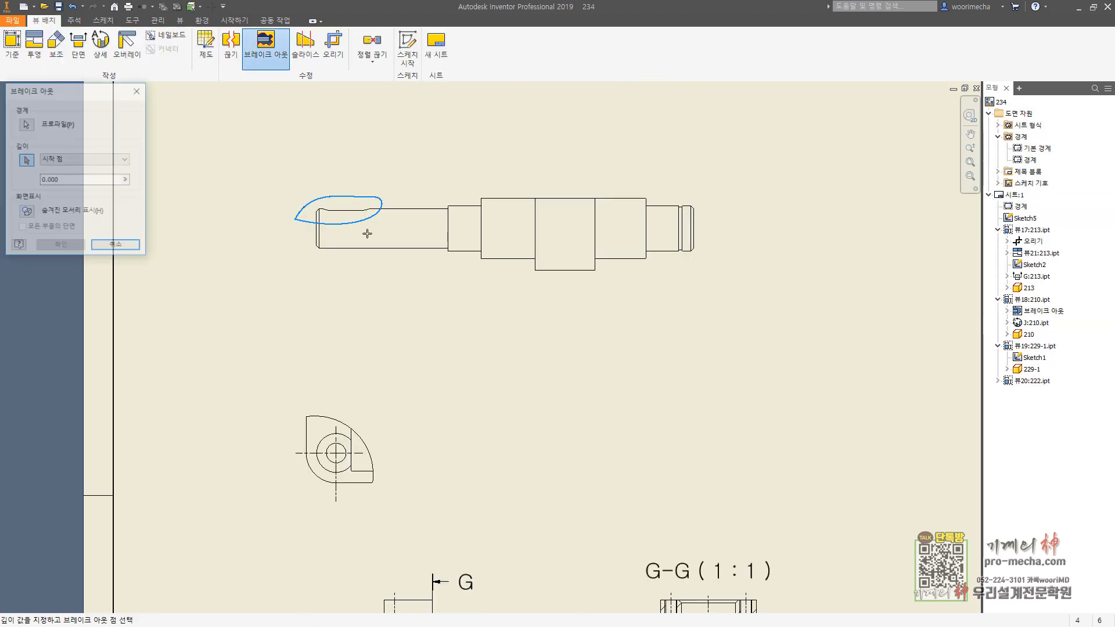
pyautogui.click(26, 160)
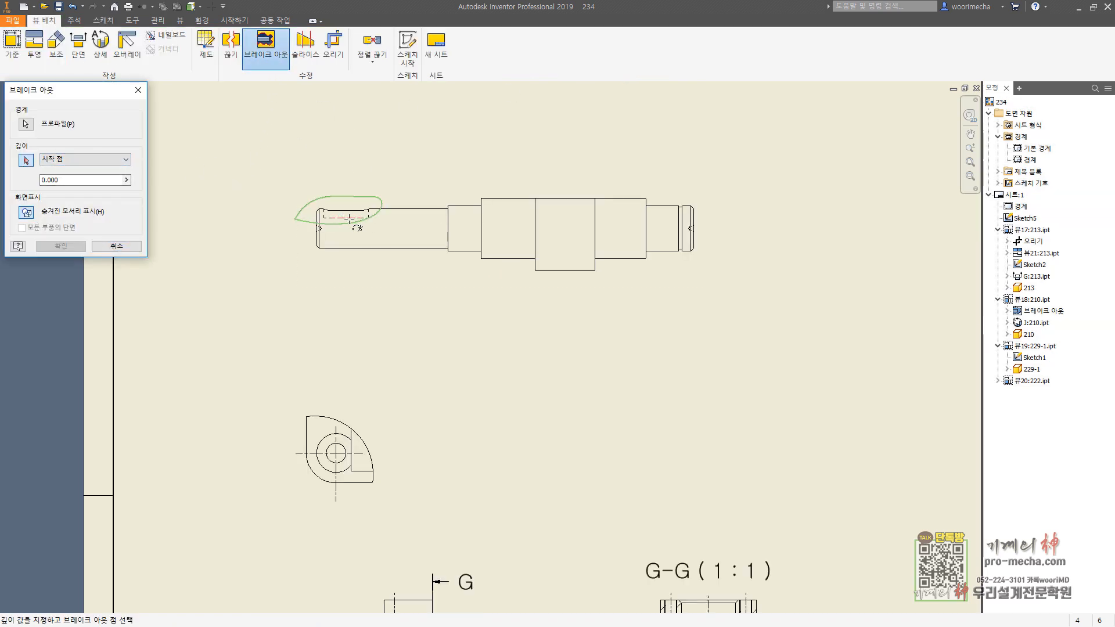
pyautogui.click(355, 227)
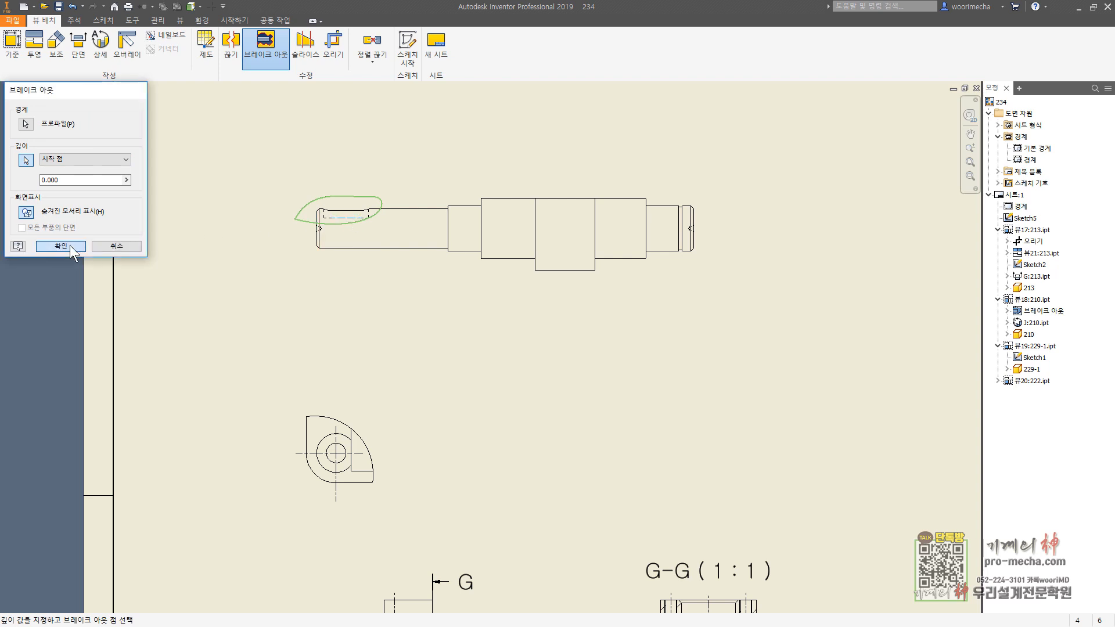
pyautogui.click(61, 245)
# Edit the shaft breakout and re-pick its depth start point at the end of the keyway.
pyautogui.scroll(-5, 358, 244)
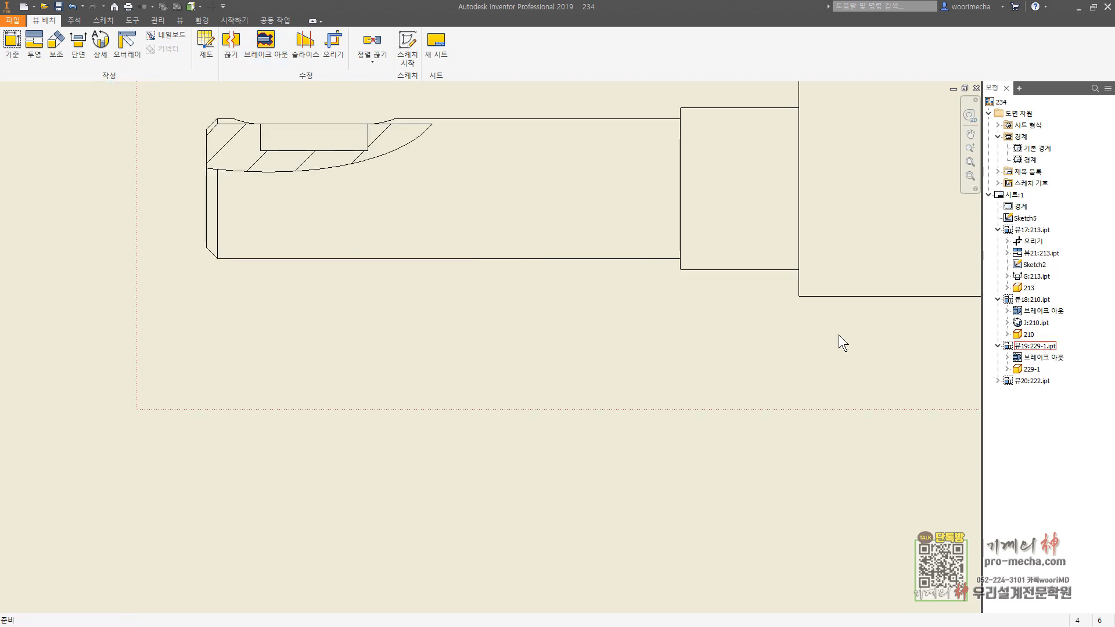
pyautogui.doubleClick(1025, 357)
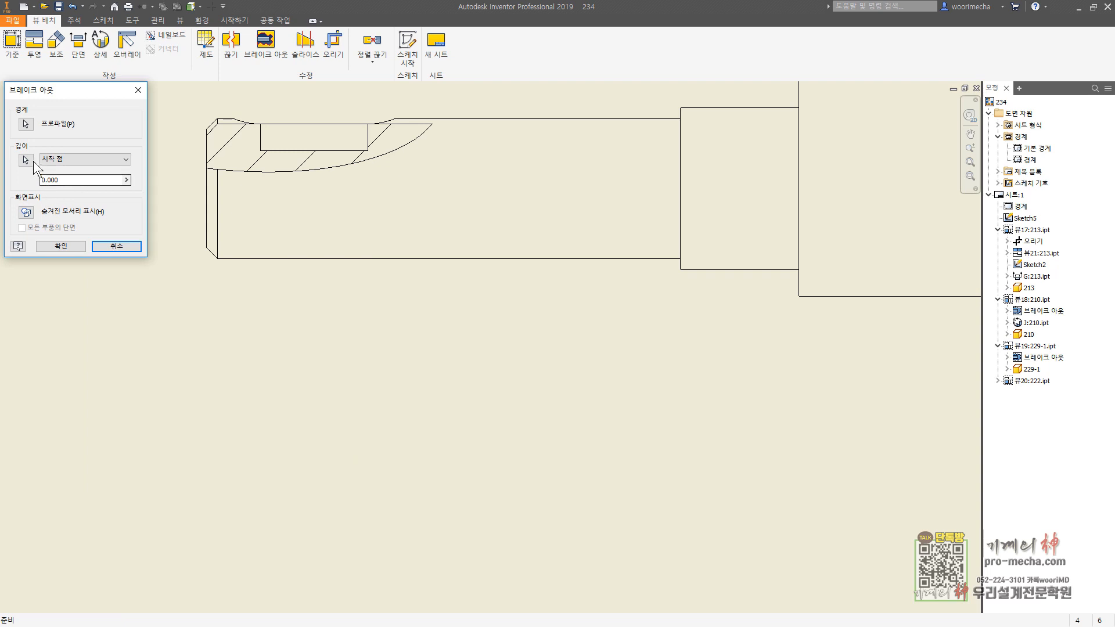
pyautogui.click(32, 161)
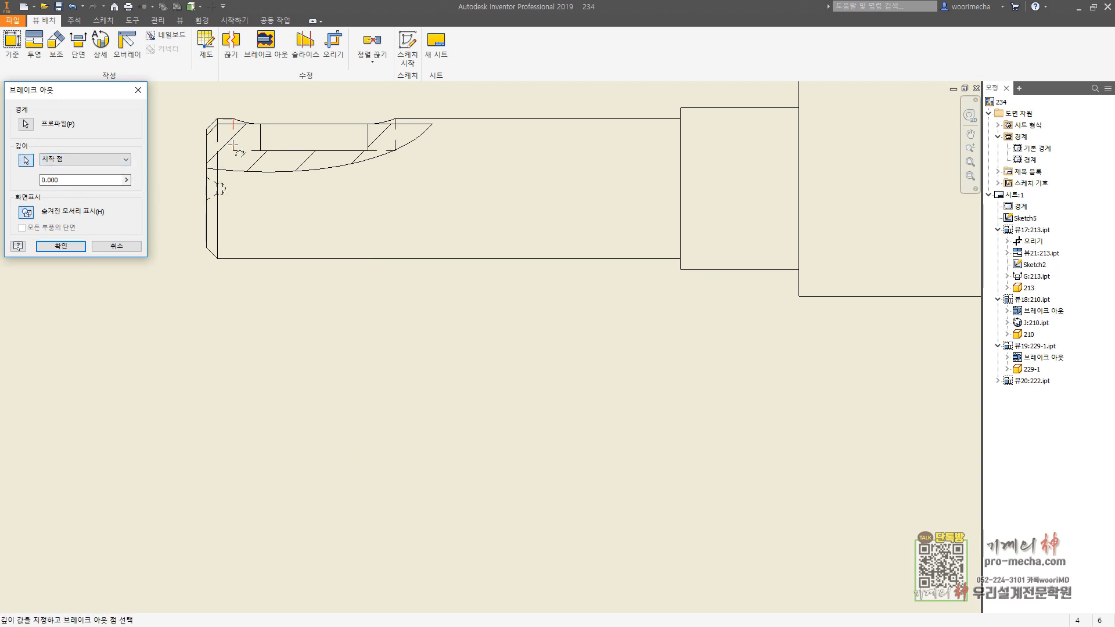
pyautogui.click(119, 246)
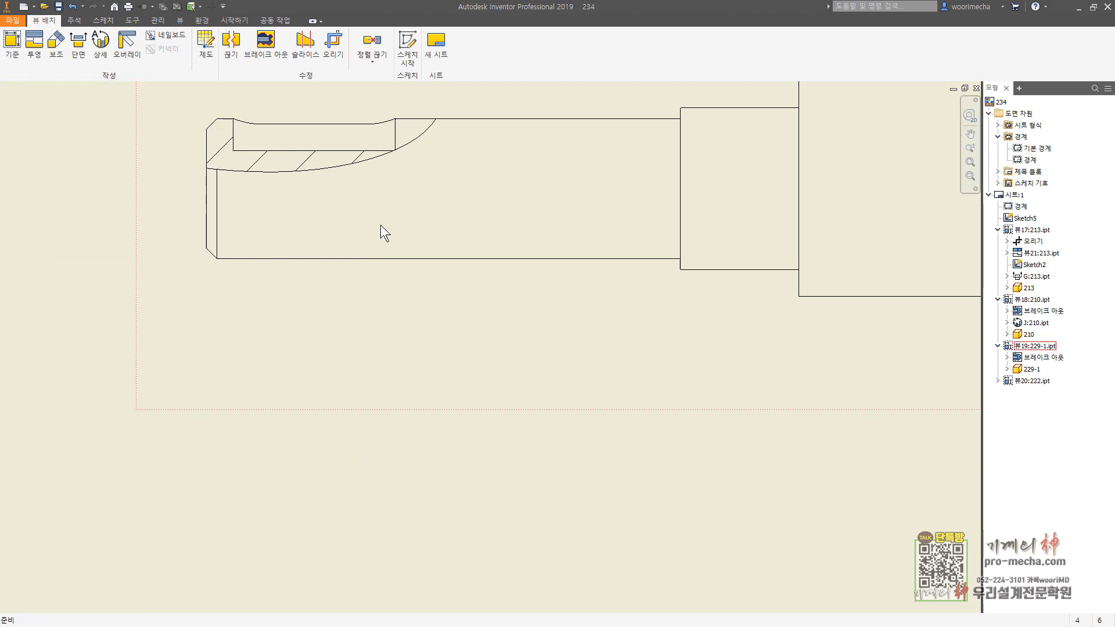
# Edit the breakout sketch and pull the spline's lower-right control vertex outward so the boundary clears the keyway's right end.
pyautogui.moveTo(348, 147); pyautogui.dragTo(399, 211, button='middle')
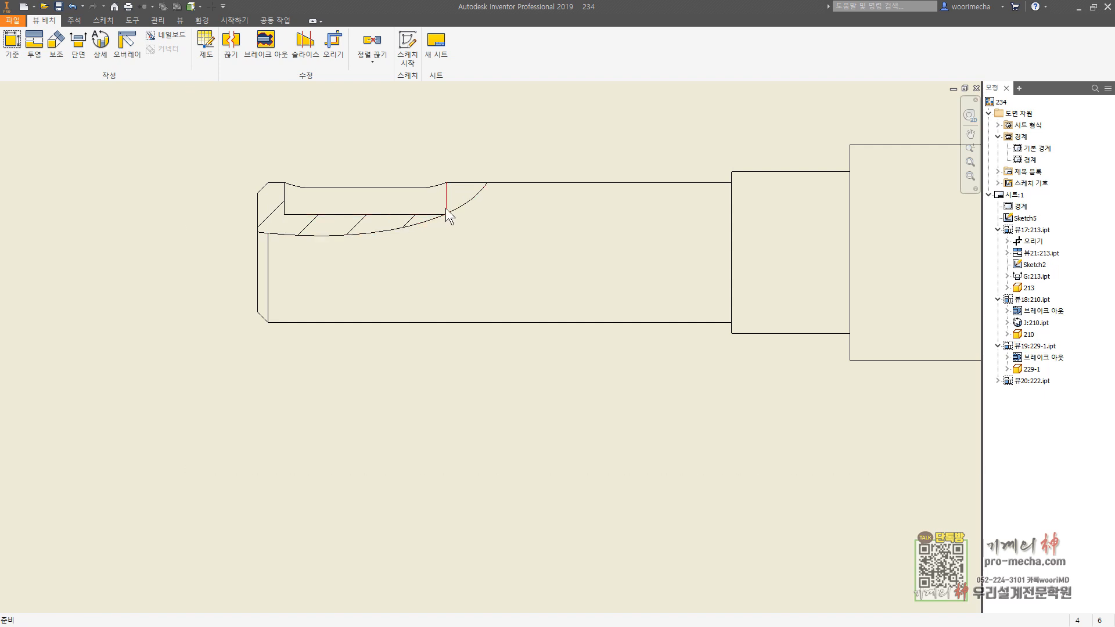
pyautogui.click(1008, 357)
pyautogui.doubleClick(1040, 369)
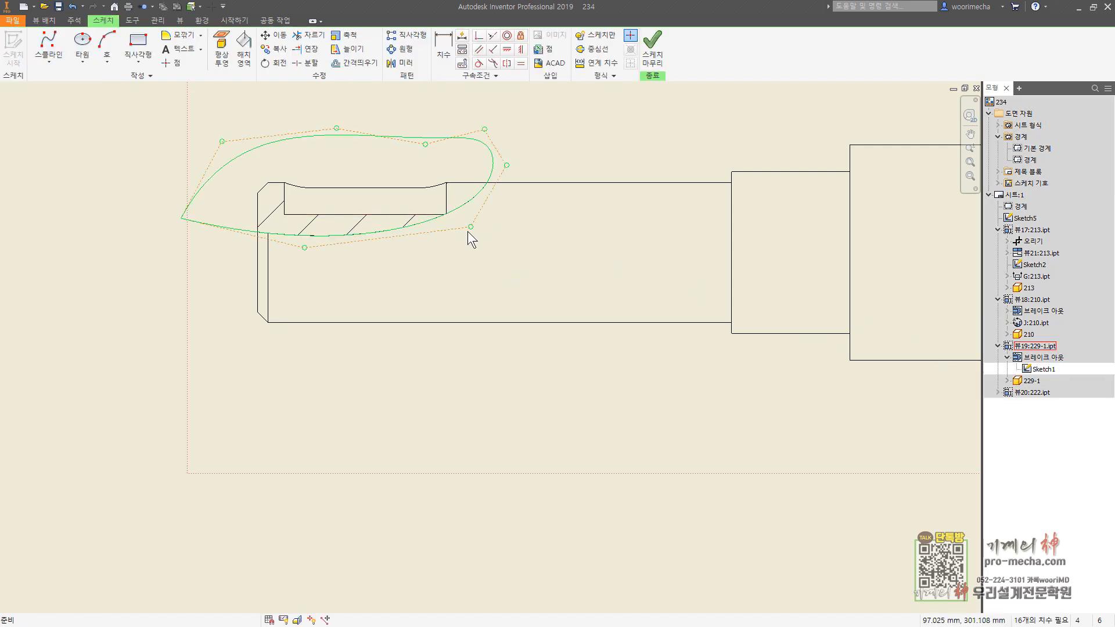
pyautogui.moveTo(469, 228); pyautogui.dragTo(486, 242)
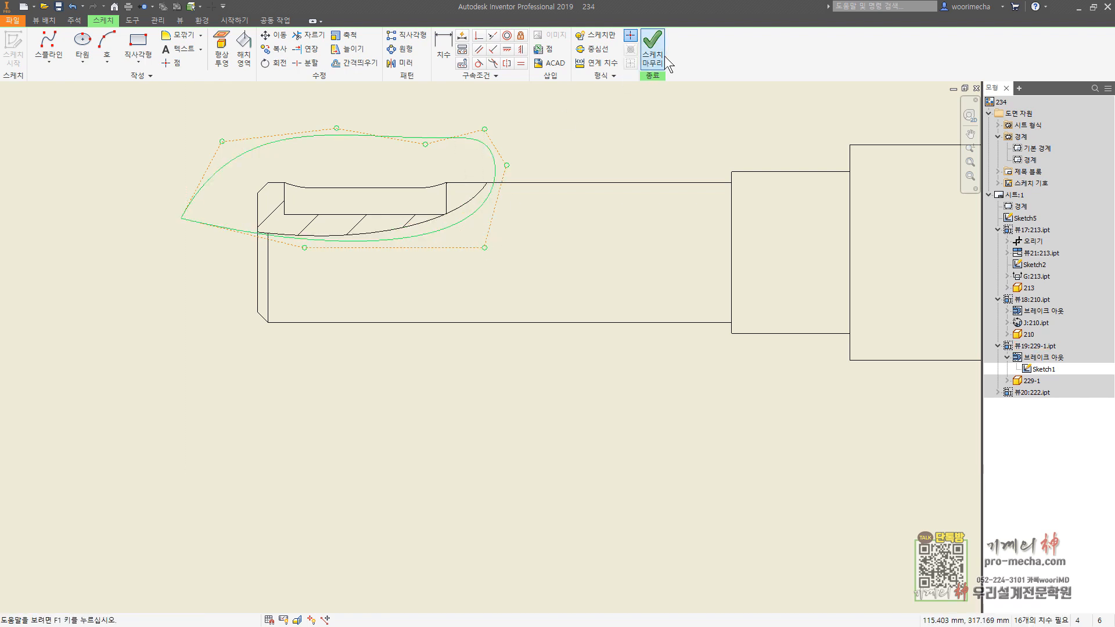
pyautogui.click(652, 46)
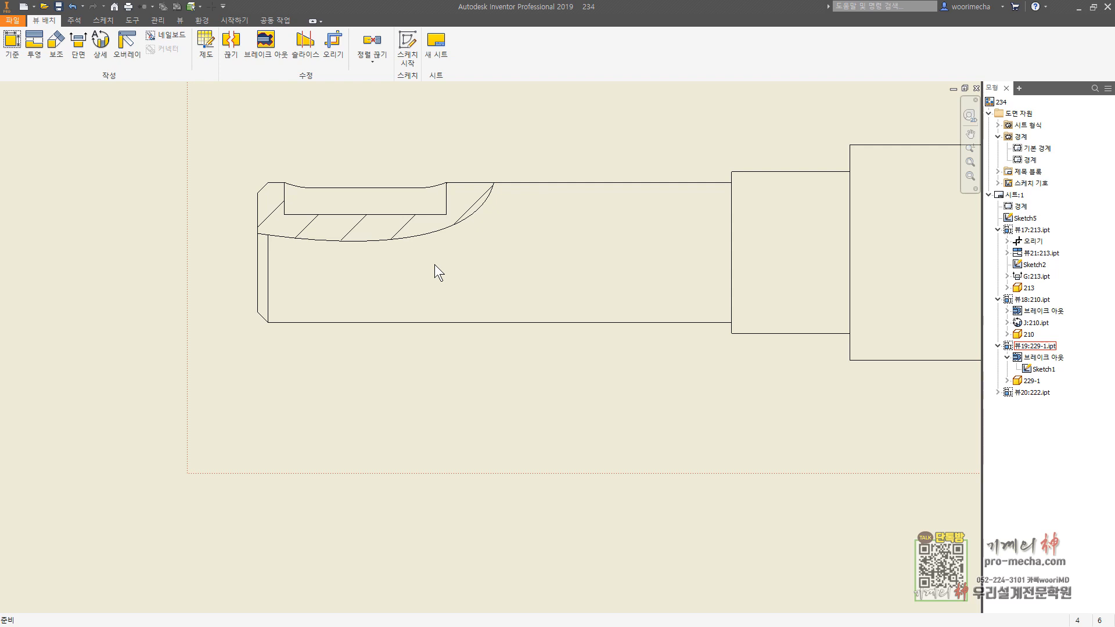
# Create a projected view of the shaft directly above the breakout view.
pyautogui.scroll(-3, 420, 226)
pyautogui.moveTo(419, 208); pyautogui.dragTo(406, 327, button='middle')
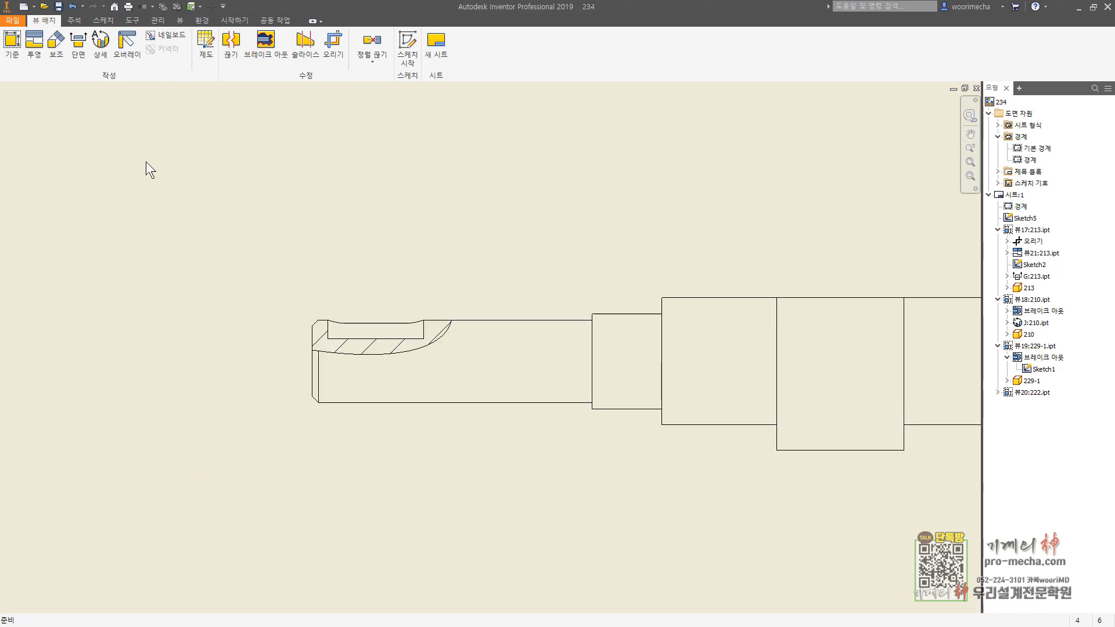
pyautogui.click(34, 46)
pyautogui.click(482, 304)
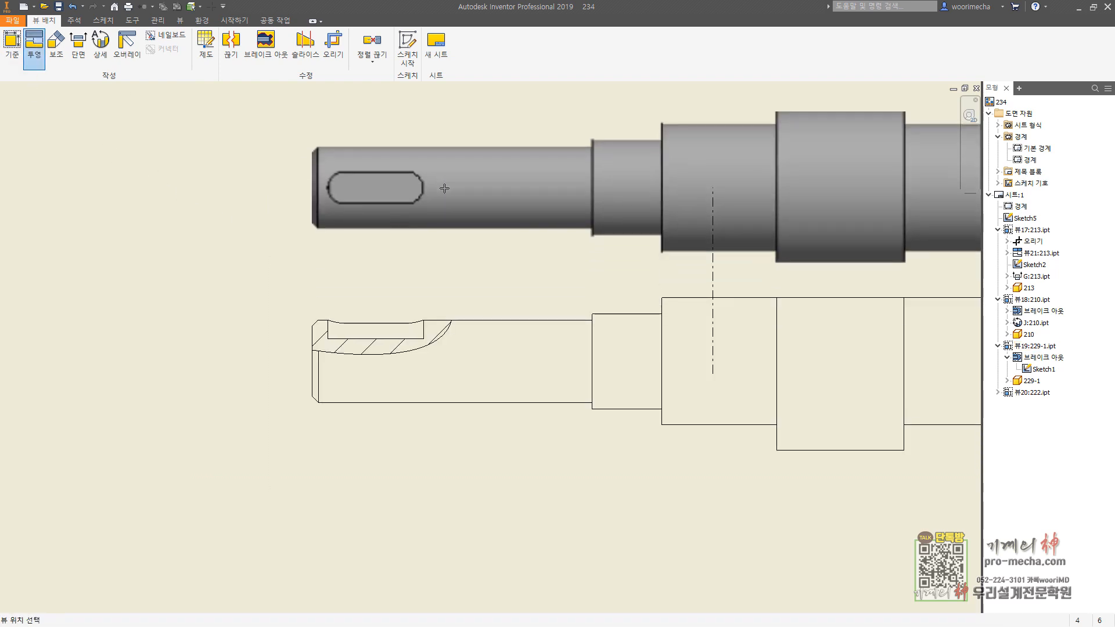
pyautogui.click(446, 181)
pyautogui.rightClick(493, 177)
pyautogui.click(429, 271)
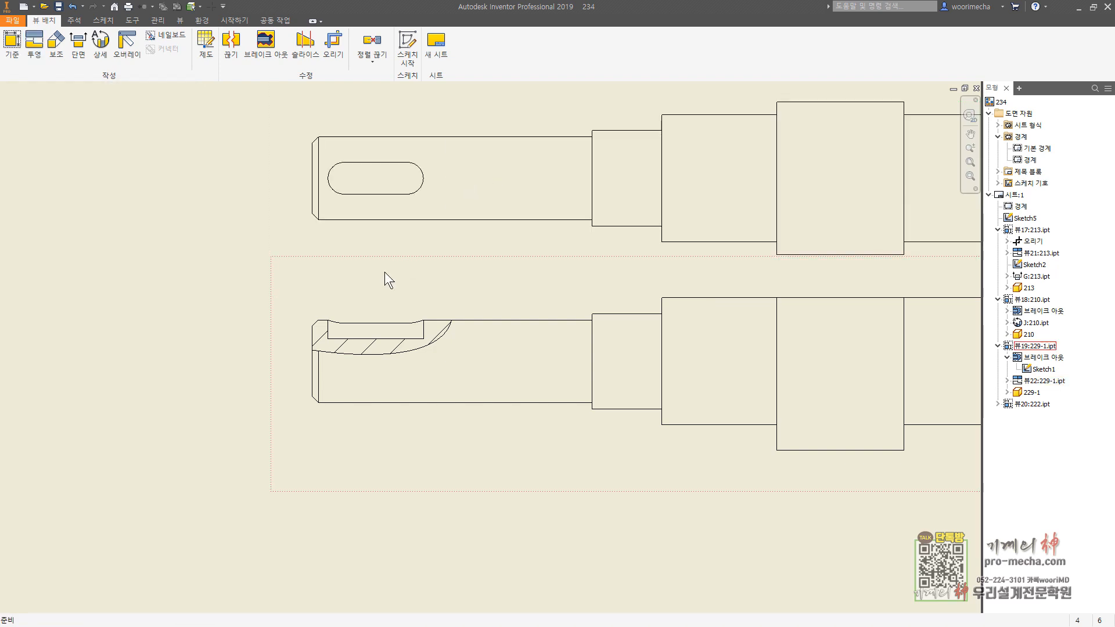
pyautogui.scroll(-5, 416, 232)
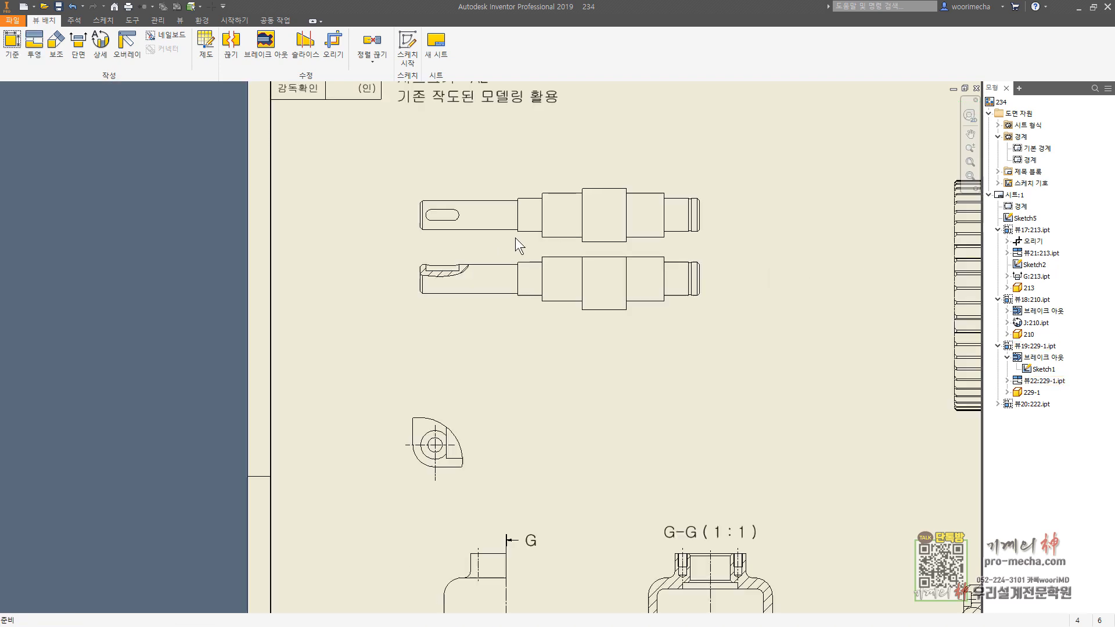
pyautogui.moveTo(341, 158); pyautogui.dragTo(793, 256)
pyautogui.scroll(5, 474, 197)
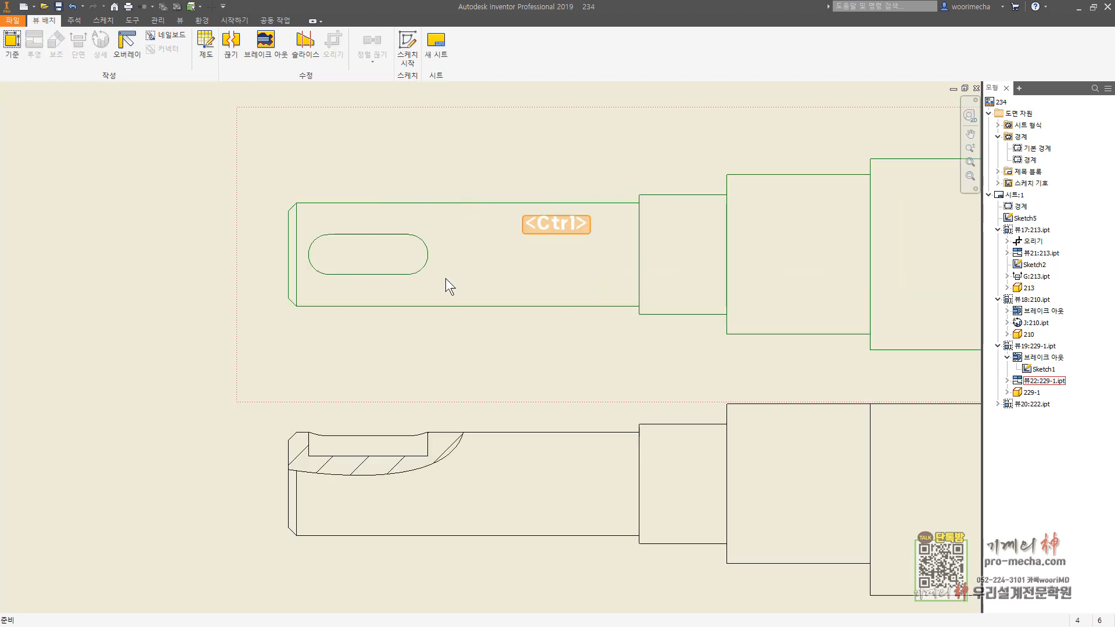
pyautogui.keyDown('ctrl'); pyautogui.click(365, 251); pyautogui.keyUp('ctrl')
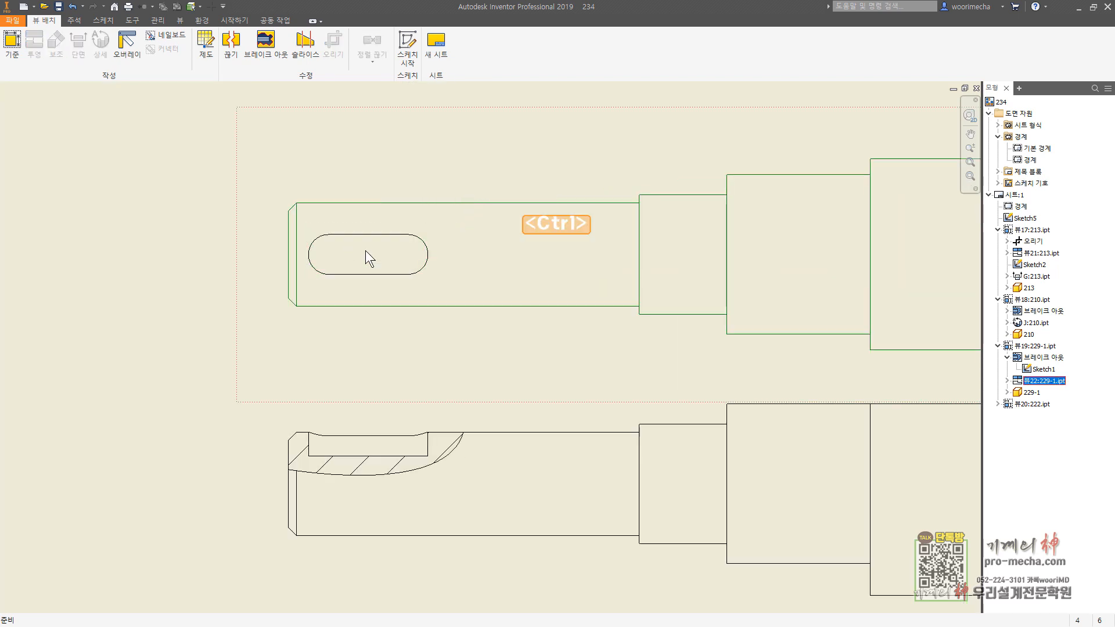
pyautogui.rightClick(466, 208)
pyautogui.press('Escape')
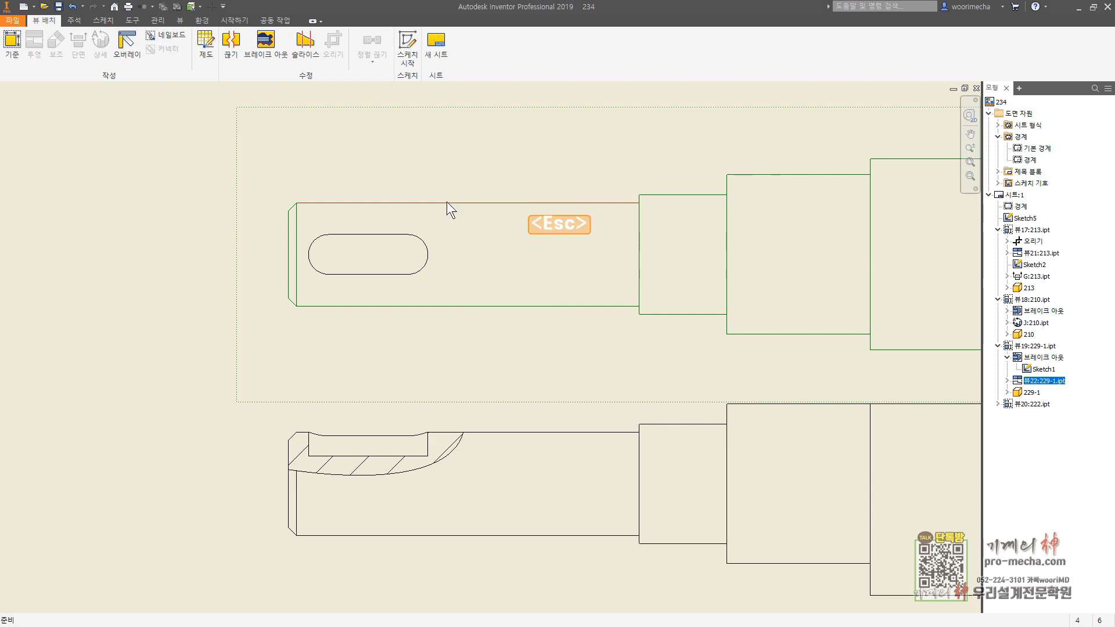
pyautogui.rightClick(447, 200)
pyautogui.press('Escape')
pyautogui.press('Escape')
pyautogui.press('Escape')
# Move the projected shaft view farther above the shaft view.
pyautogui.scroll(-3, 497, 317)
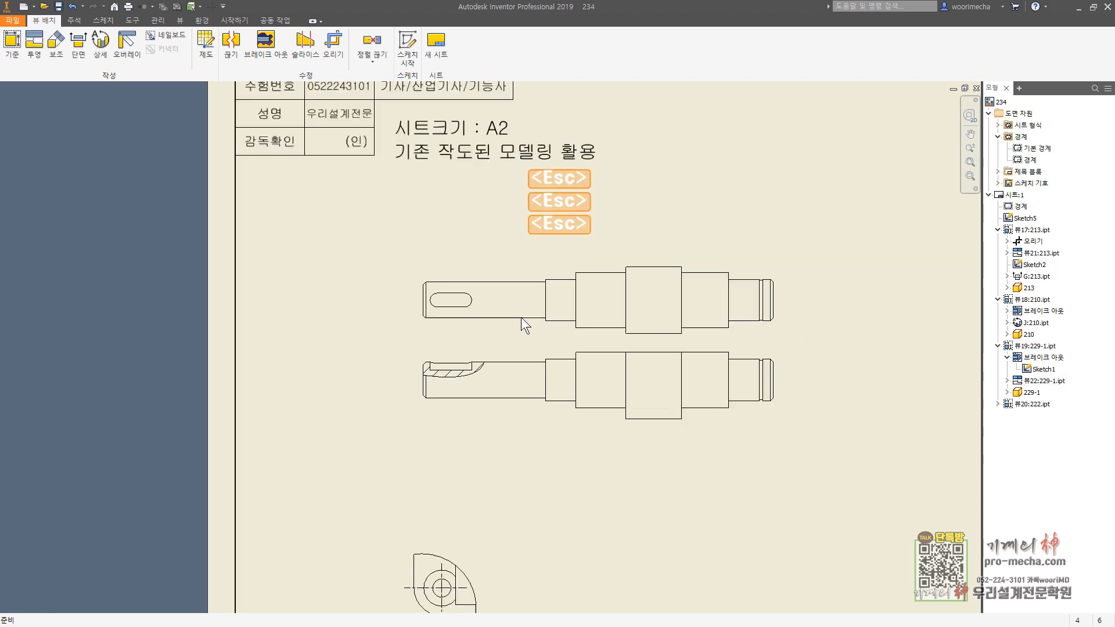
pyautogui.moveTo(520, 317)
pyautogui.mouseDown(button='middle')
pyautogui.moveTo(480, 285)
pyautogui.moveTo(482, 181)
pyautogui.mouseUp(button='middle')
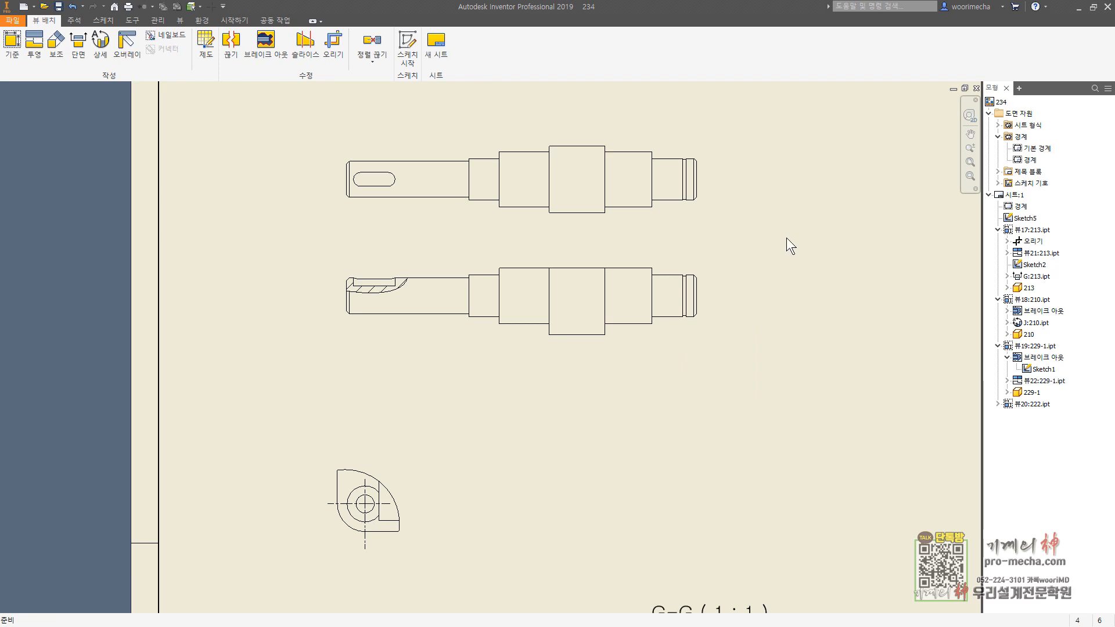
pyautogui.moveTo(779, 230); pyautogui.dragTo(376, 134)
pyautogui.keyDown('ctrl'); pyautogui.scroll(3, 405, 188); pyautogui.keyUp('ctrl')
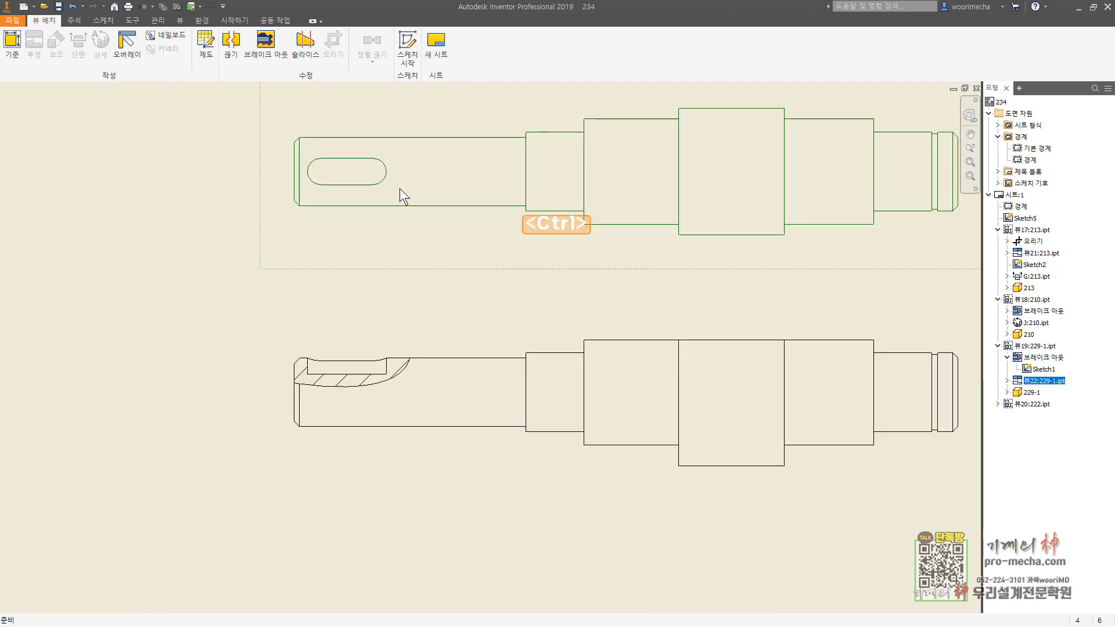
pyautogui.keyDown('ctrl'); pyautogui.click(342, 168); pyautogui.keyUp('ctrl')
pyautogui.rightClick(350, 139)
pyautogui.press('Escape')
pyautogui.press('Escape')
# Hide the outline edges of the shaft's left-end section in the projected view, keeping the keyway slot visible.
pyautogui.rightClick(348, 136)
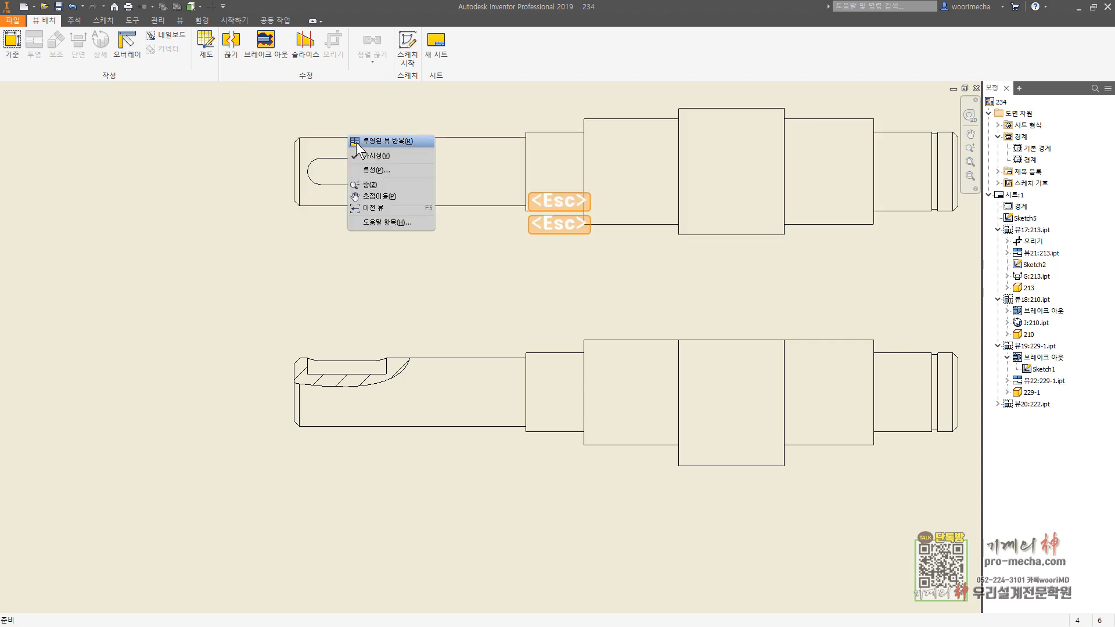
pyautogui.click(362, 154)
pyautogui.moveTo(393, 224); pyautogui.dragTo(289, 198)
pyautogui.rightClick(296, 198)
pyautogui.click(356, 217)
# Hide the remaining stepped shaft edges in the projected view, leaving the keyway slot displayed.
pyautogui.scroll(-3, 505, 236)
pyautogui.moveTo(548, 239); pyautogui.dragTo(470, 250, button='middle')
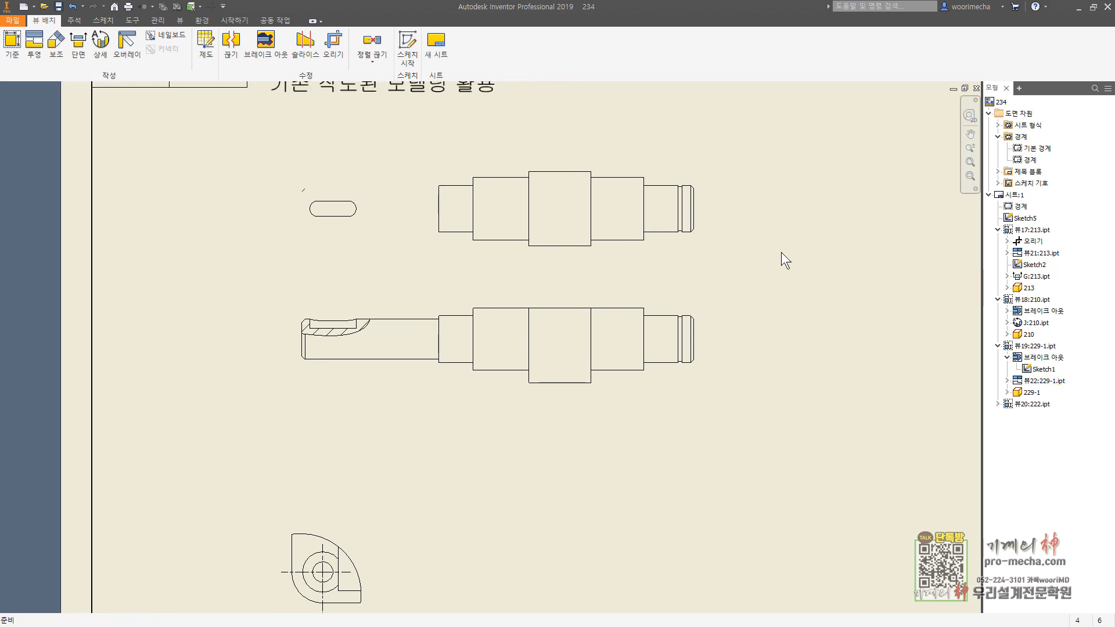
pyautogui.click(456, 182)
pyautogui.rightClick(453, 185)
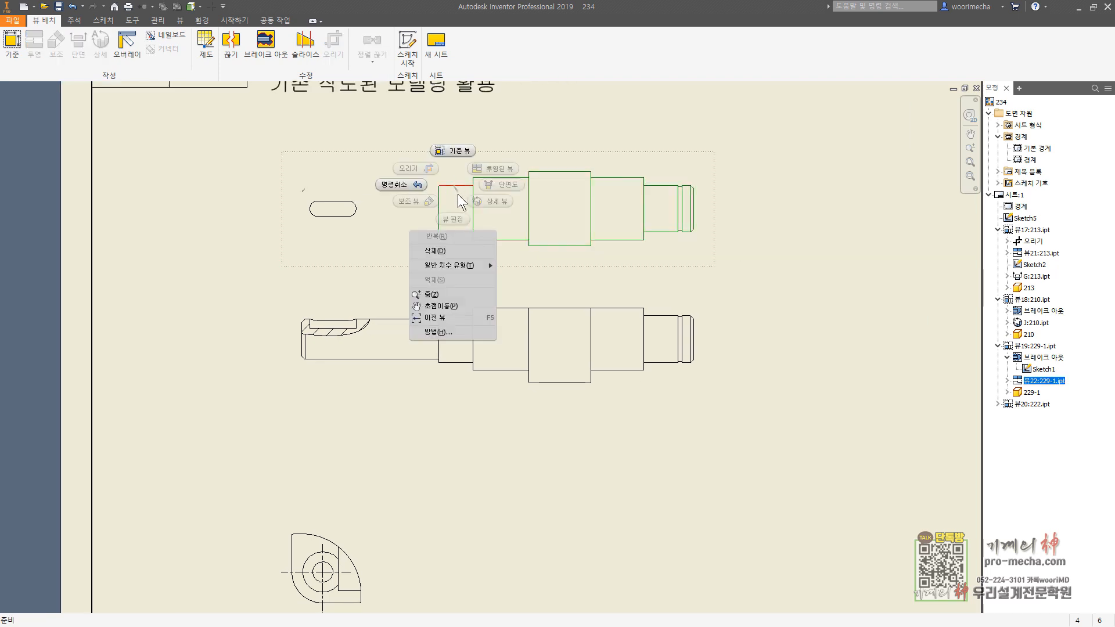
pyautogui.press('Escape')
pyautogui.press('Escape')
pyautogui.rightClick(508, 181)
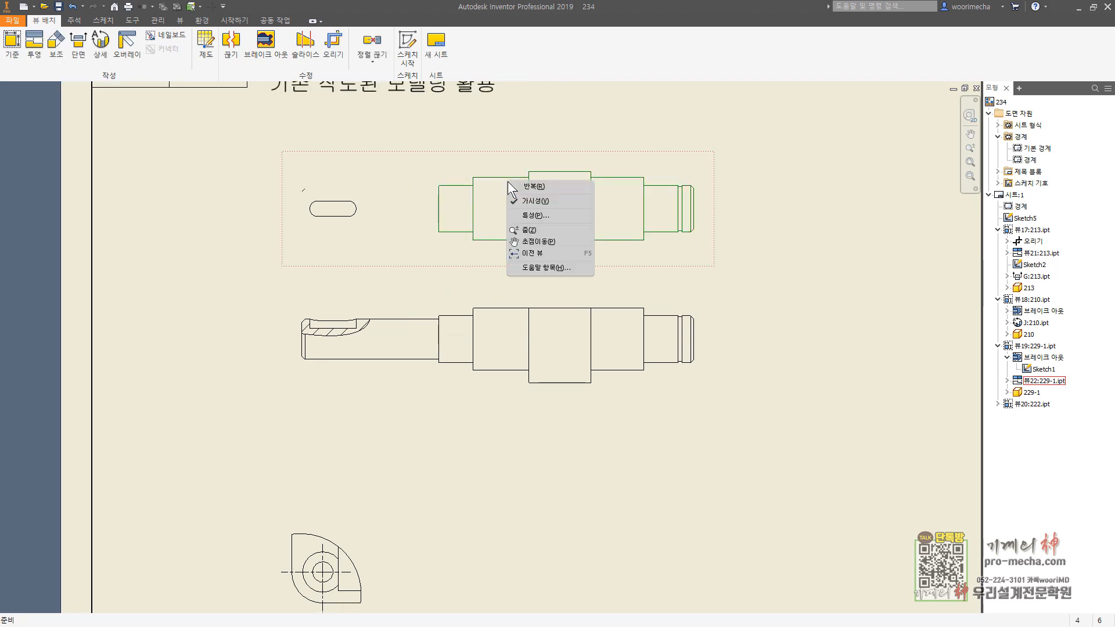
pyautogui.click(519, 201)
pyautogui.scroll(3, 302, 193)
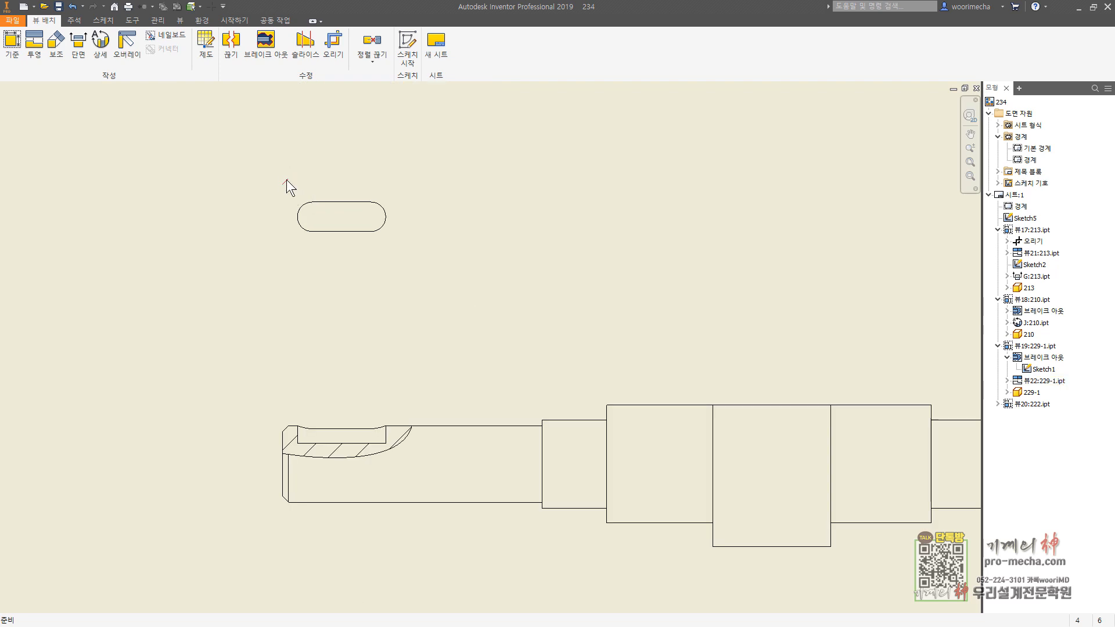
# Move the keyway's projected view closer to the shaft's front view.
pyautogui.rightClick(287, 179)
pyautogui.click(306, 201)
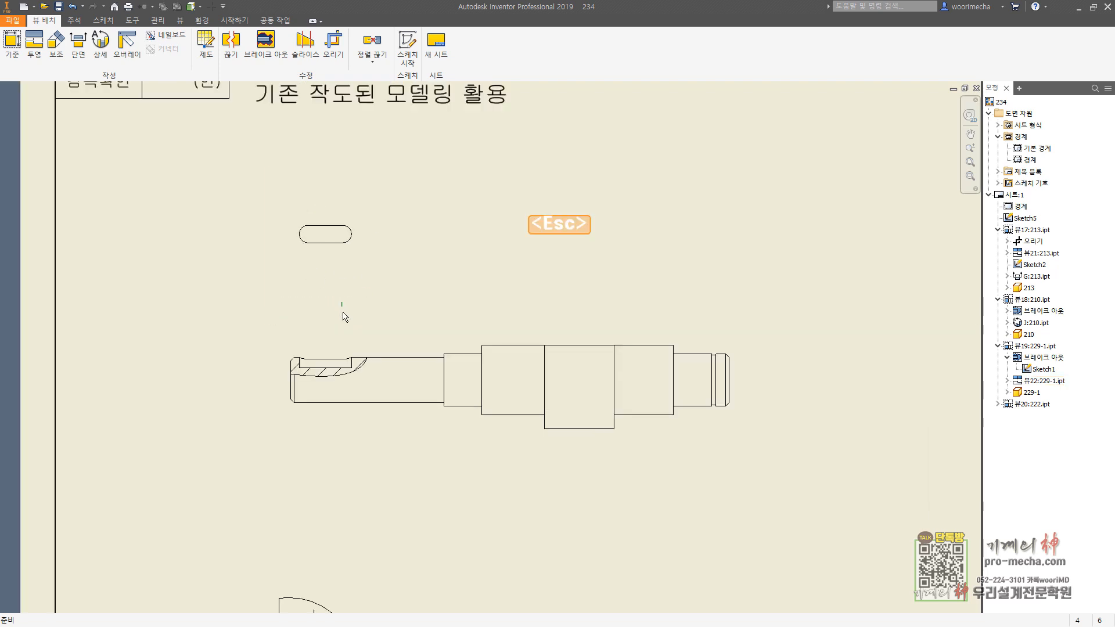
pyautogui.moveTo(349, 303); pyautogui.dragTo(342, 332)
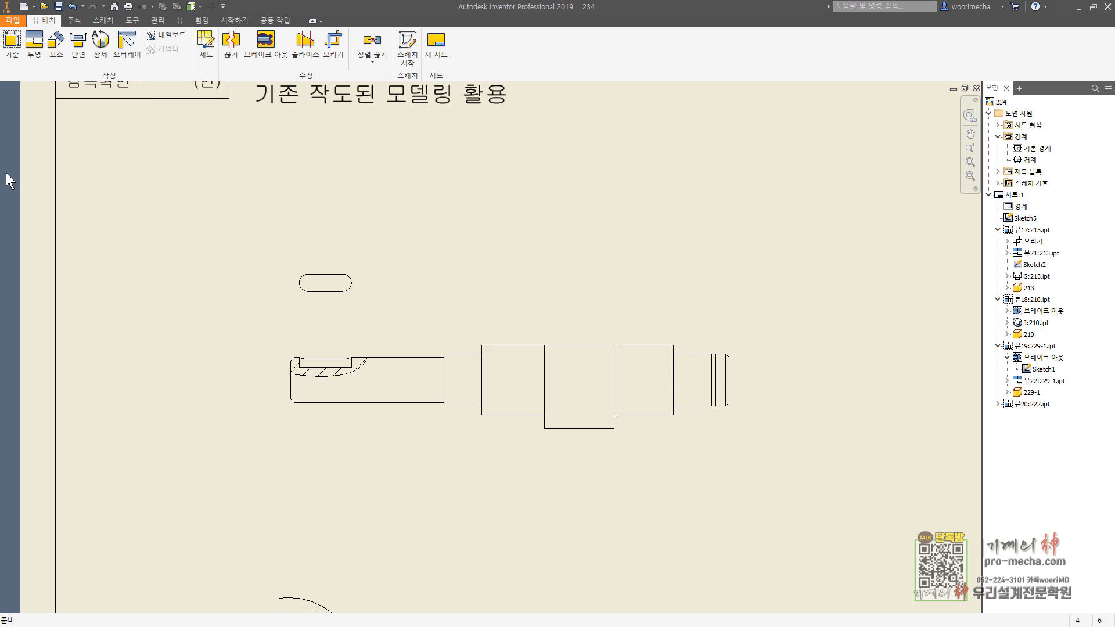
# Add a horizontal centre line with centre marks through both rounded ends of the keyway slot.
pyautogui.click(74, 20)
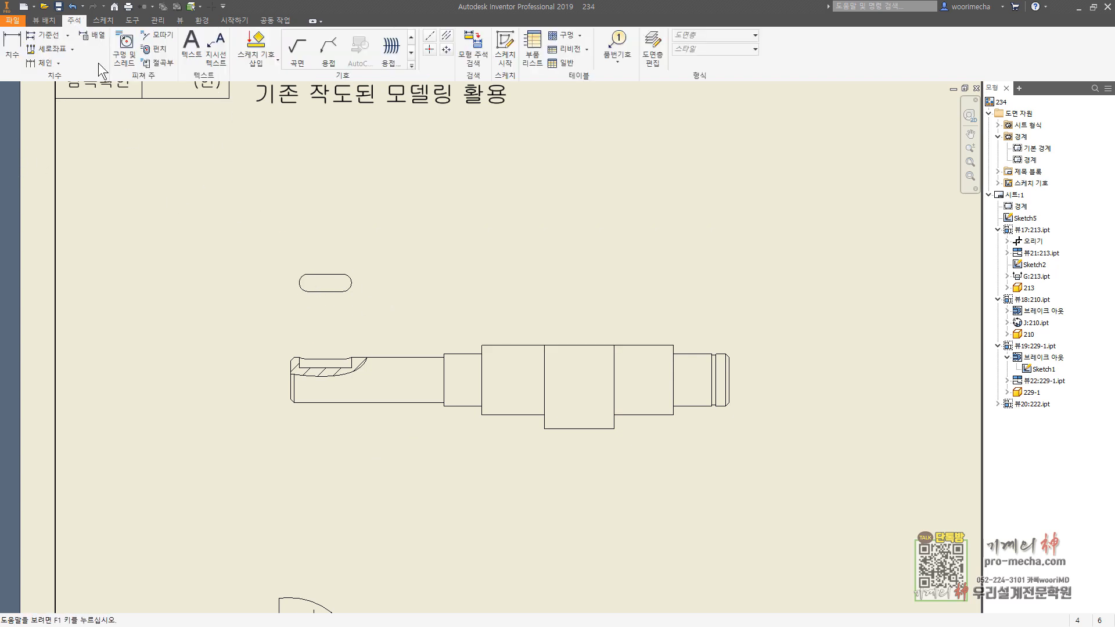
pyautogui.click(435, 39)
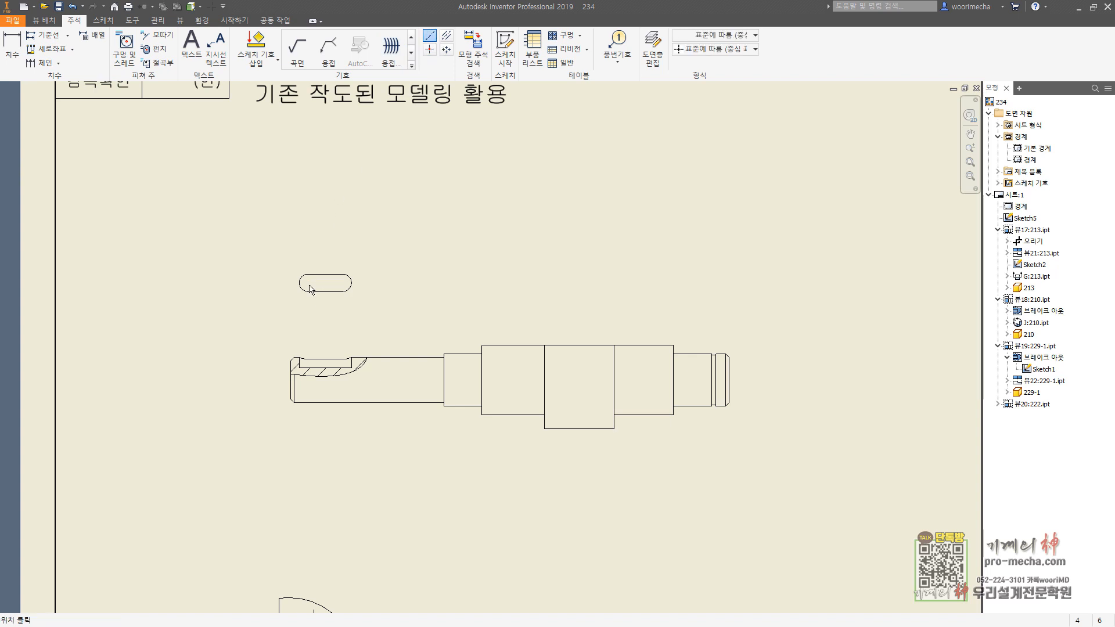
pyautogui.rightClick(379, 276)
pyautogui.press('Escape')
# Extend the slot's two vertical centre marks above the slot and down into the keyway section of the shaft view.
pyautogui.scroll(2, 339, 277)
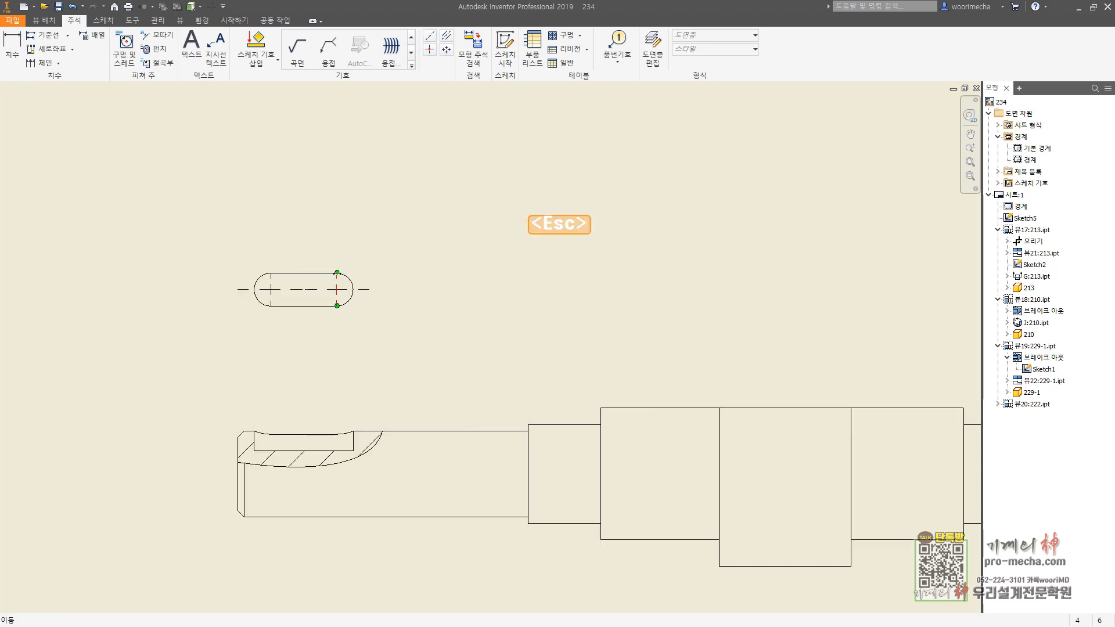
pyautogui.moveTo(337, 273); pyautogui.dragTo(337, 241)
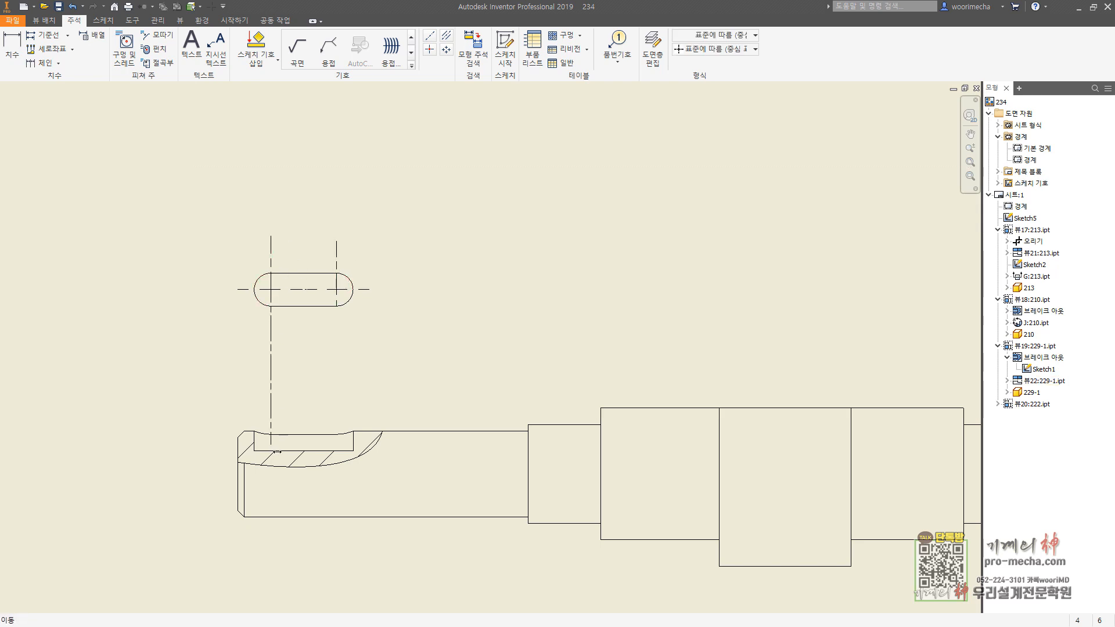
pyautogui.click(276, 461)
pyautogui.moveTo(336, 306); pyautogui.dragTo(337, 348)
pyautogui.scroll(-5, 352, 448)
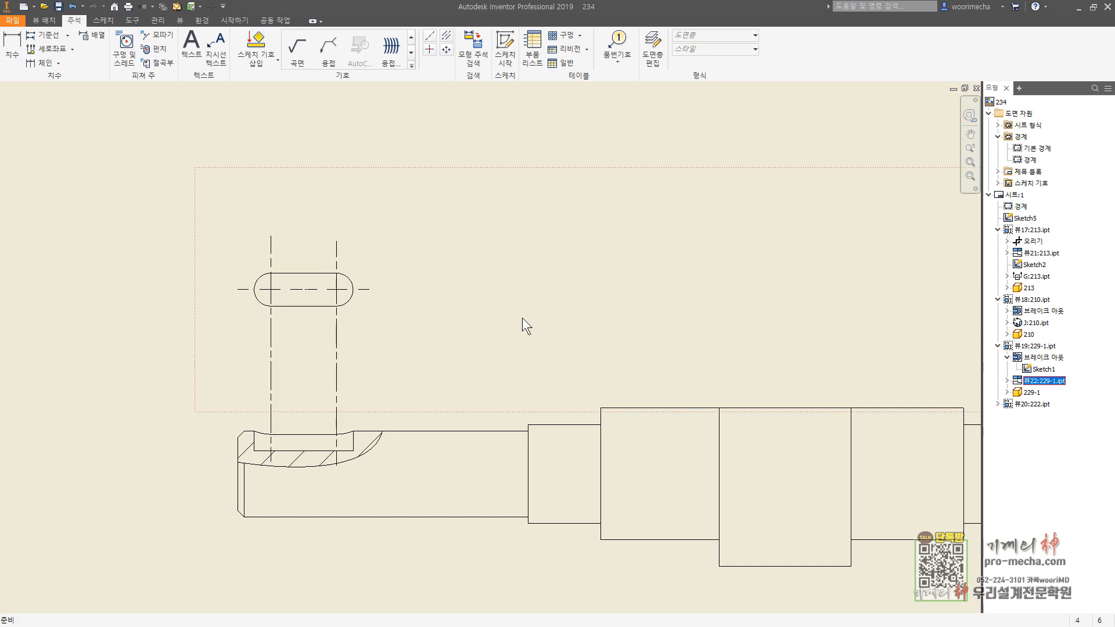
pyautogui.press('Escape')
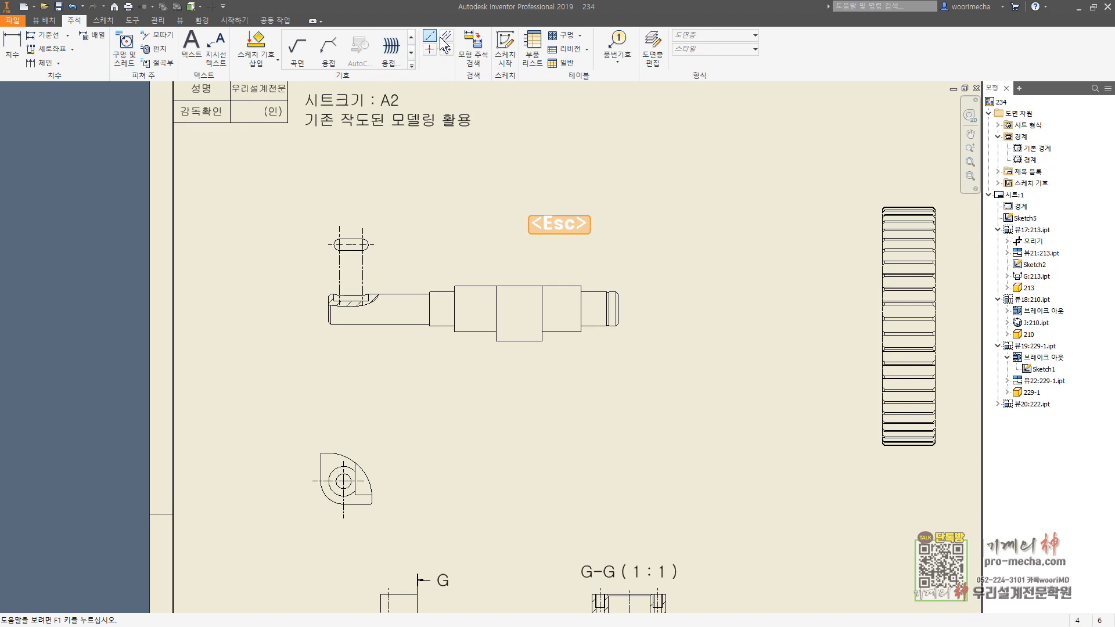
# Add bisector centre lines along the shaft's axis and its eccentric section, extending the shaft's line across its full length.
pyautogui.click(446, 35)
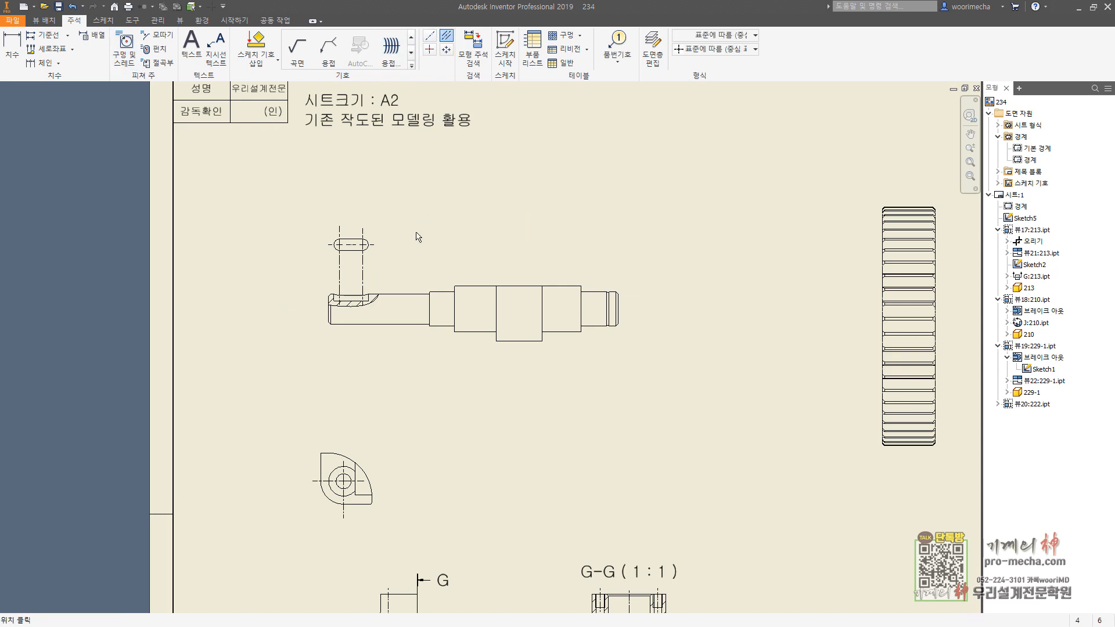
pyautogui.click(404, 295)
pyautogui.press('Escape')
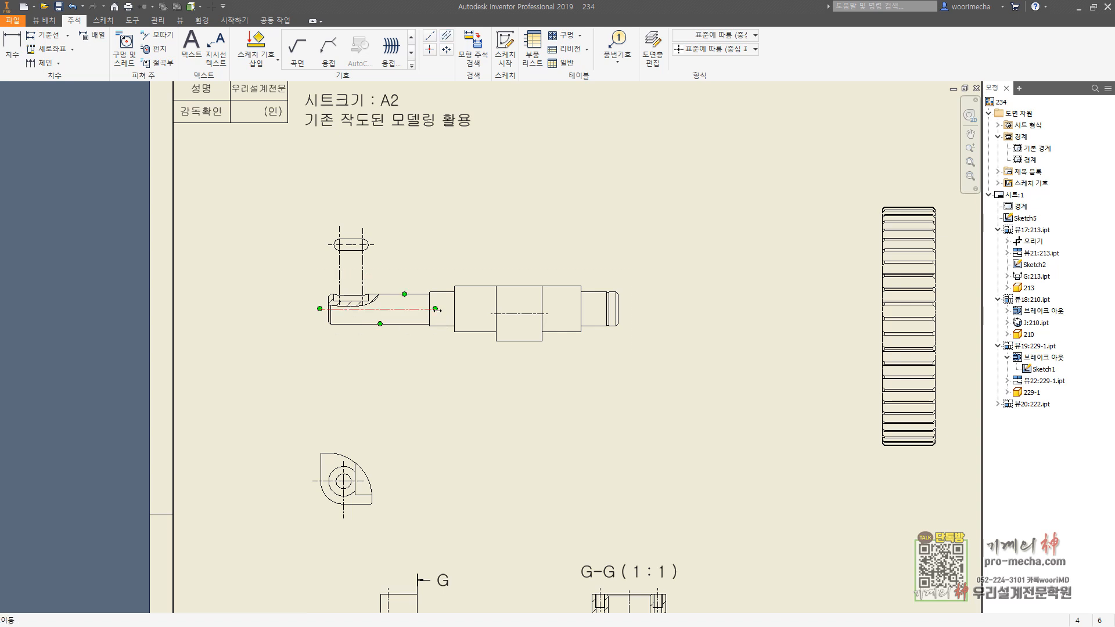
pyautogui.press('Escape')
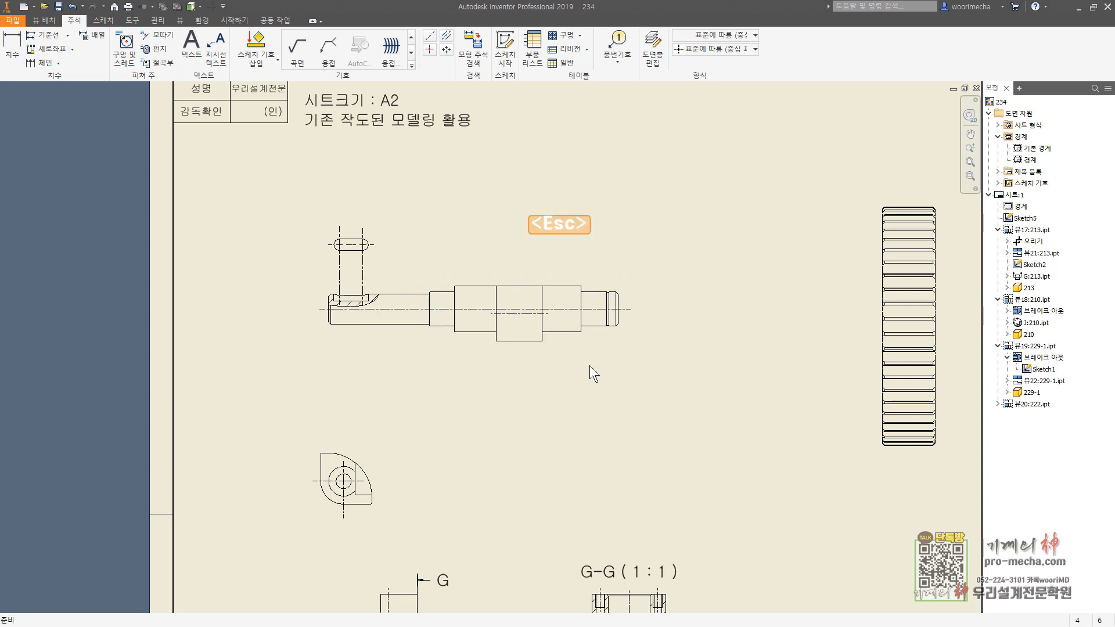
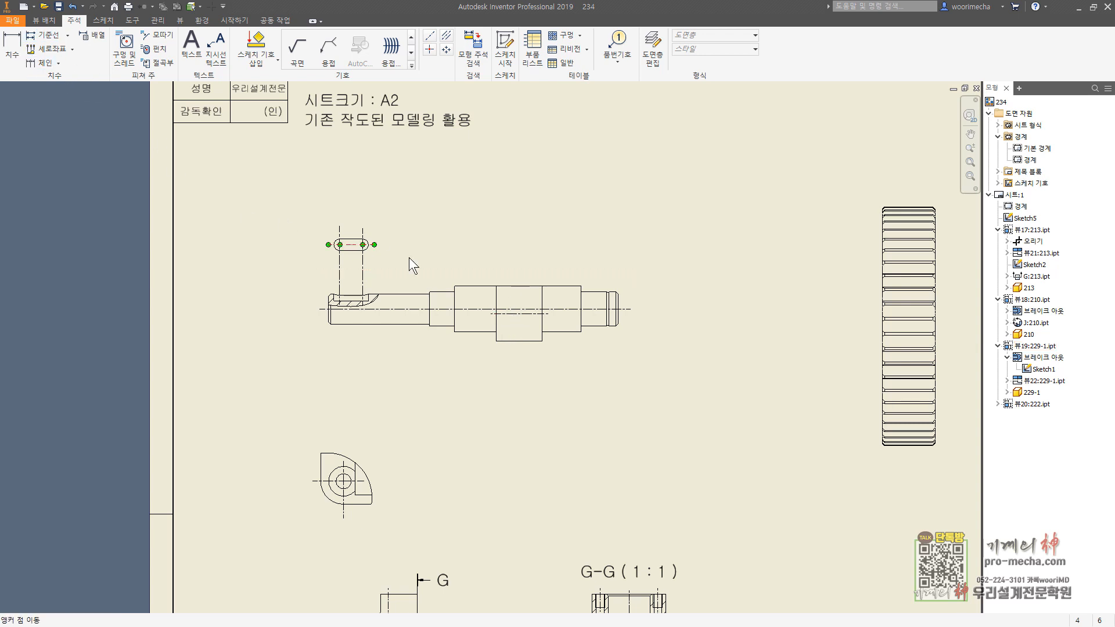
pyautogui.press('Escape')
pyautogui.click(44, 21)
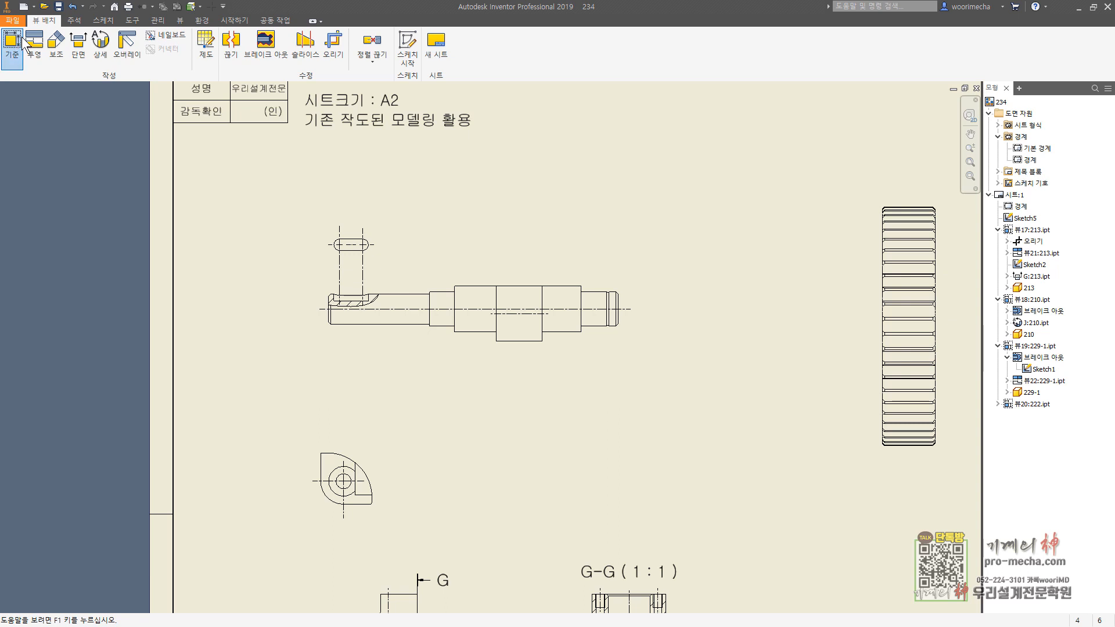
pyautogui.click(35, 46)
pyautogui.click(586, 287)
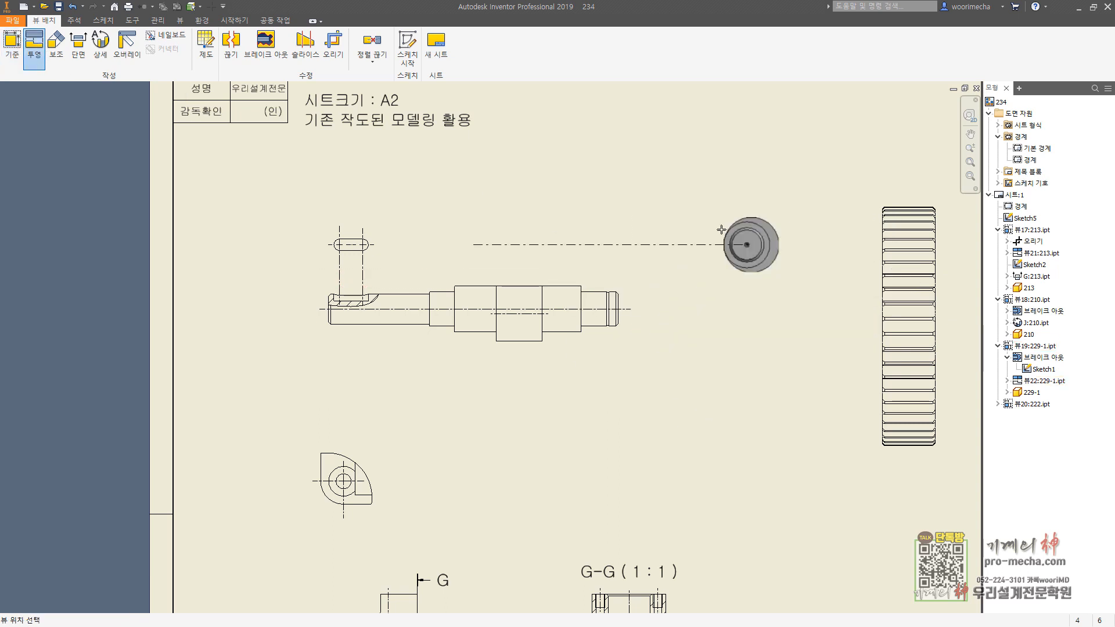
pyautogui.press('Escape')
pyautogui.press('Escape')
pyautogui.press('Escape')
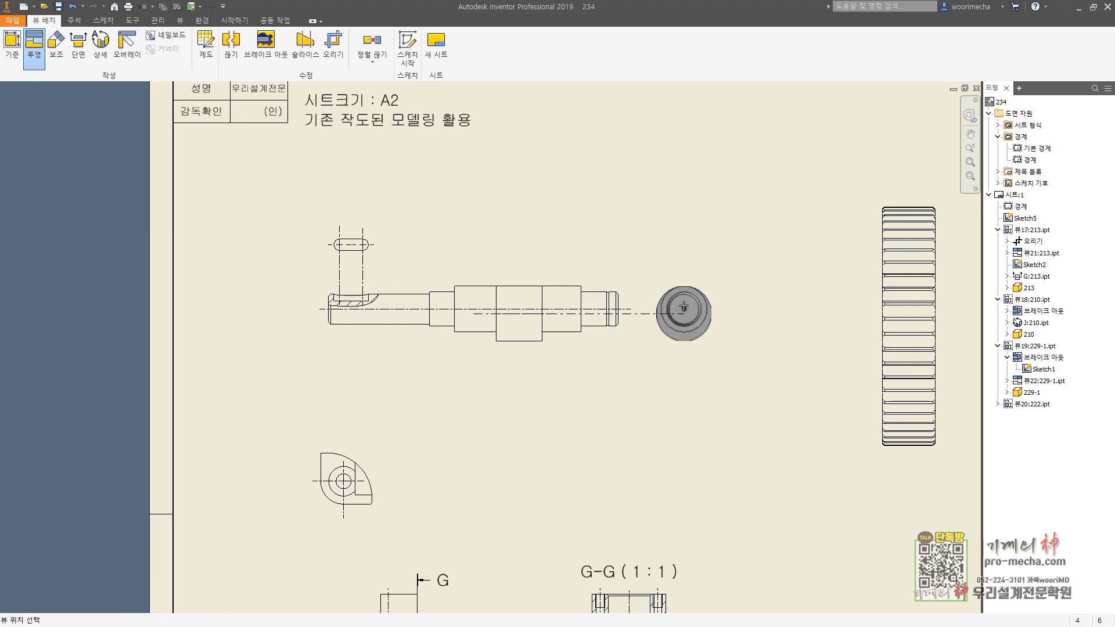
# Place a projected end view of the shaft beside its front view, beyond the grooved end.
pyautogui.click(684, 313)
pyautogui.rightClick(684, 306)
pyautogui.click(726, 305)
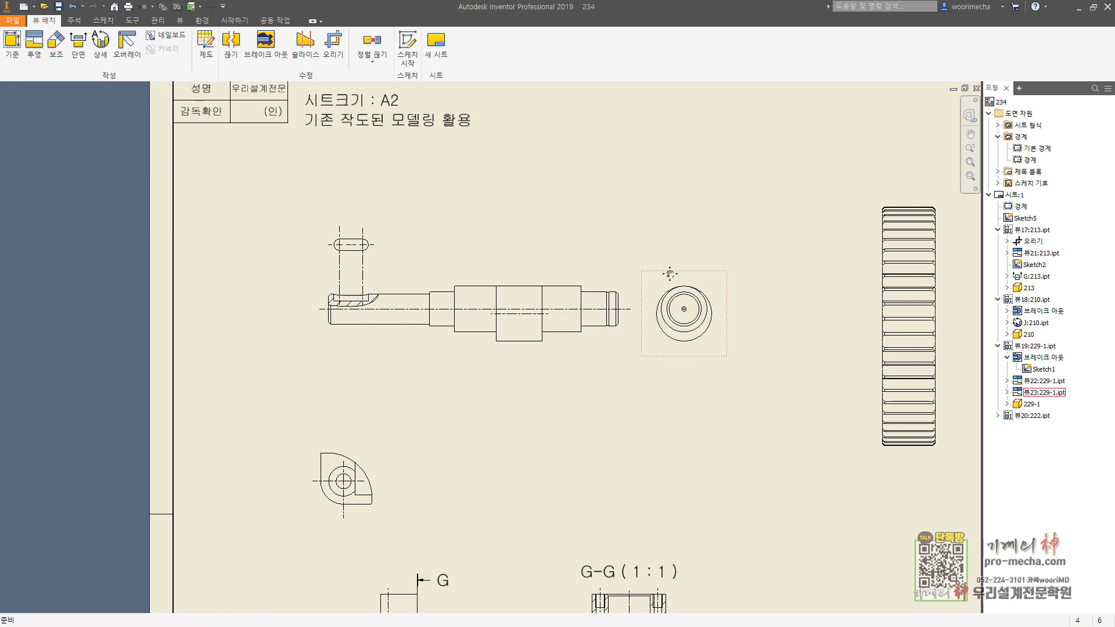
# Add centre marks to the shaft and eccentric circles in the end view, extending their lines past the outlines.
pyautogui.moveTo(670, 272); pyautogui.dragTo(468, 245, button='middle')
pyautogui.press('Escape')
pyautogui.click(74, 20)
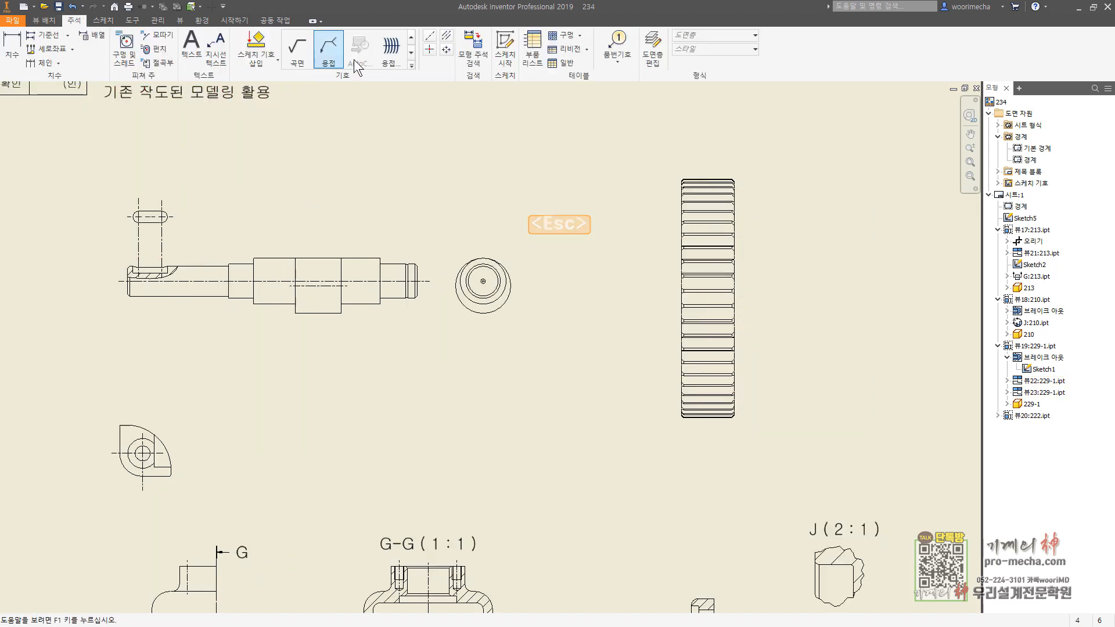
pyautogui.click(430, 49)
pyautogui.scroll(3, 501, 273)
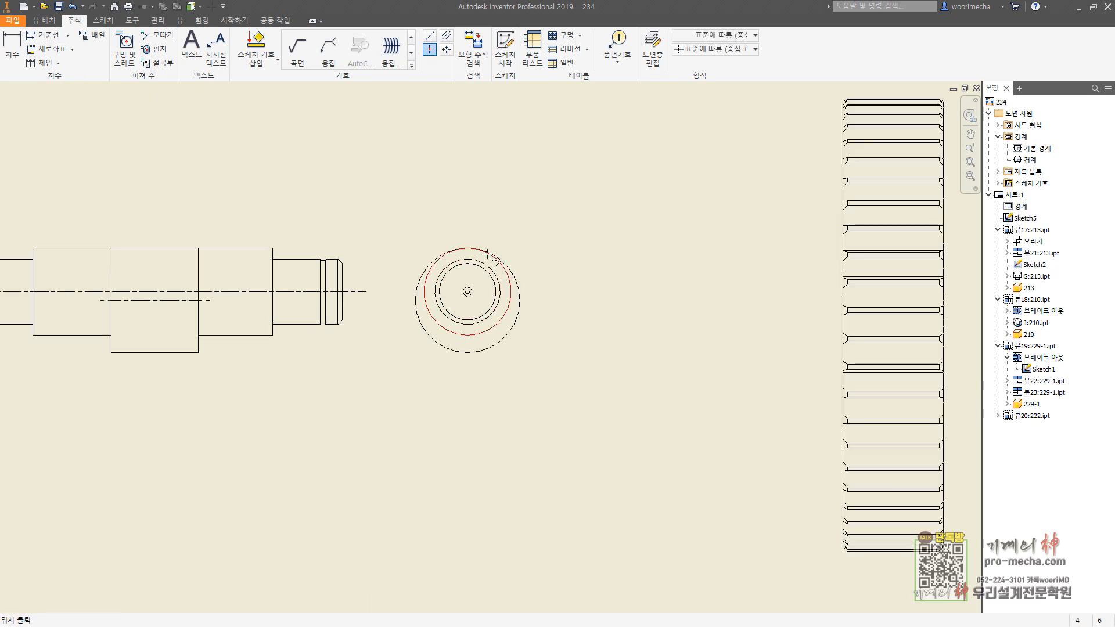
pyautogui.click(503, 269)
pyautogui.press('Escape')
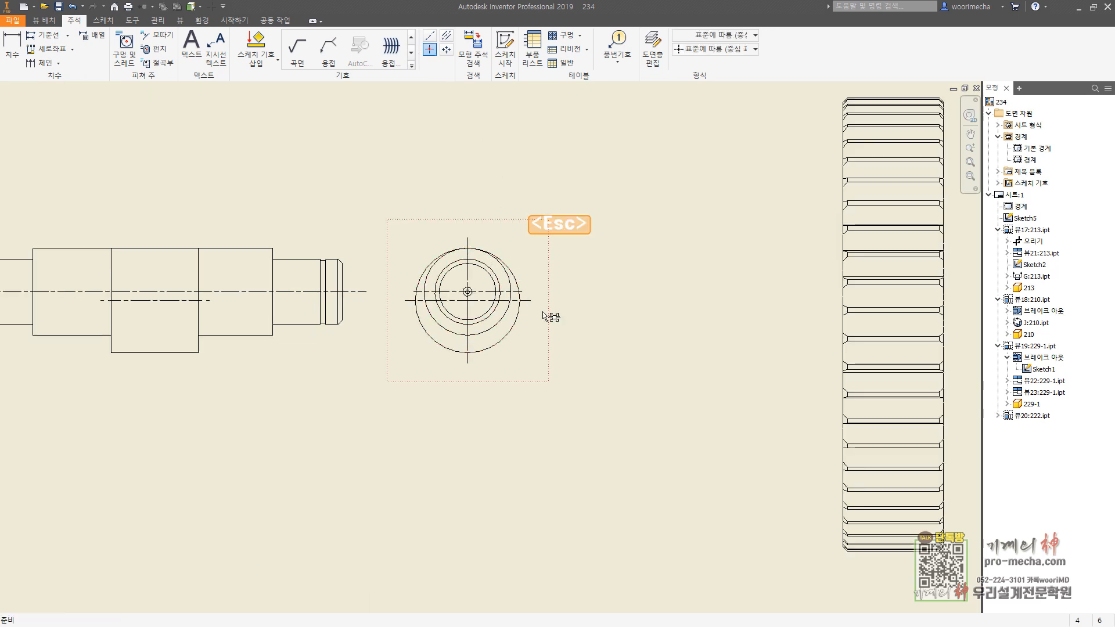
pyautogui.click(417, 292)
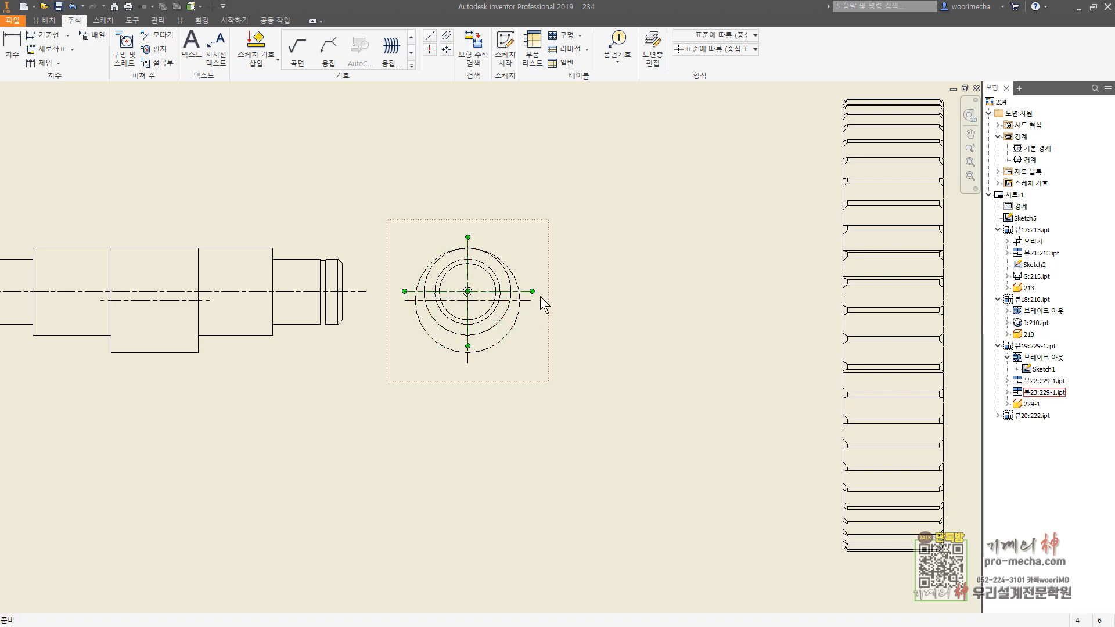
pyautogui.scroll(-3, 540, 296)
pyautogui.press('Escape')
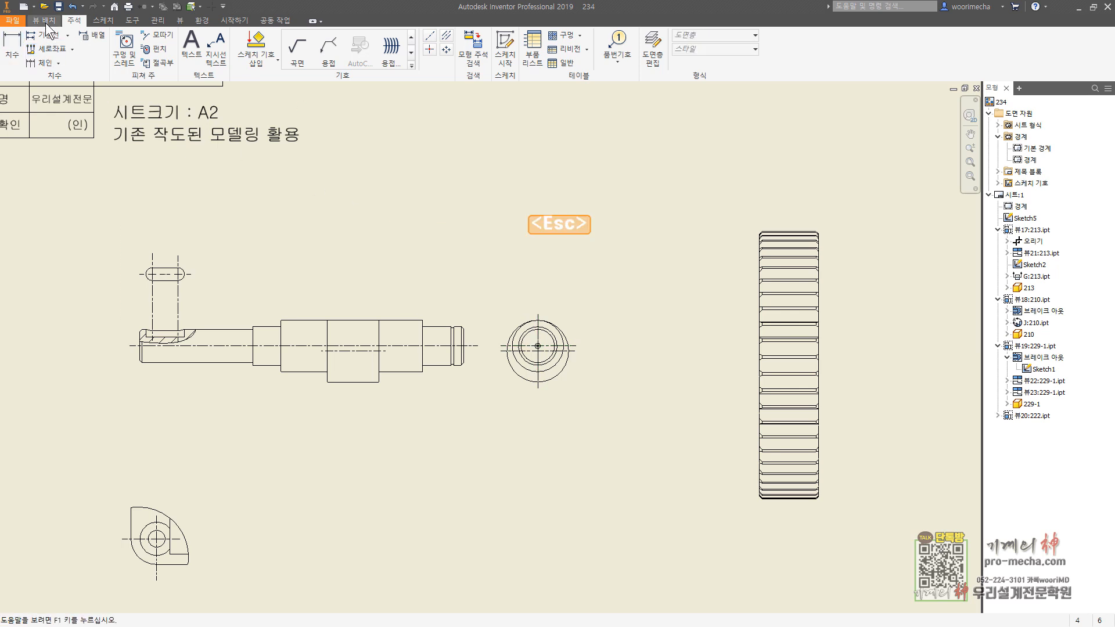
# Create circular detail view K of the shaft's end groove at 4:1 scale and place it above the end view.
pyautogui.click(44, 19)
pyautogui.click(101, 43)
pyautogui.scroll(3, 453, 306)
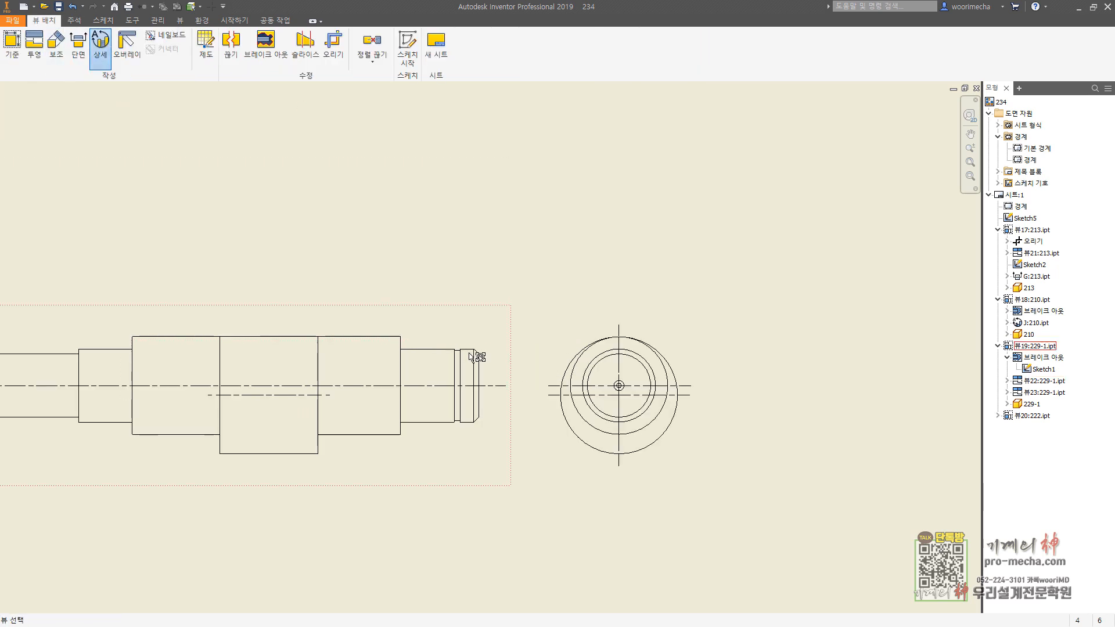
pyautogui.click(480, 356)
pyautogui.click(458, 348)
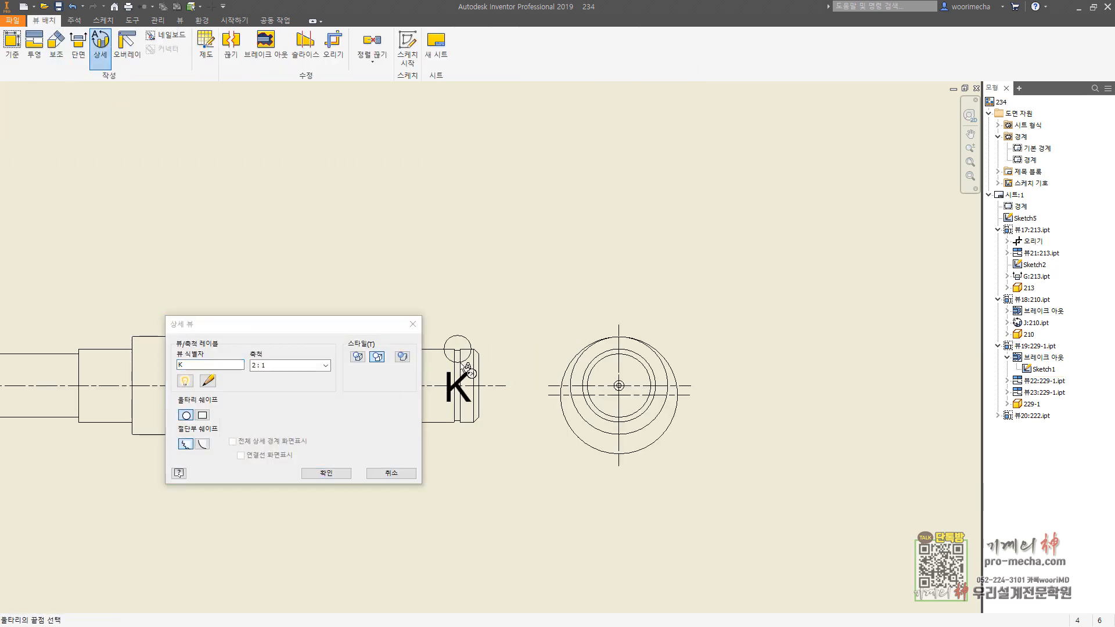
pyautogui.click(463, 362)
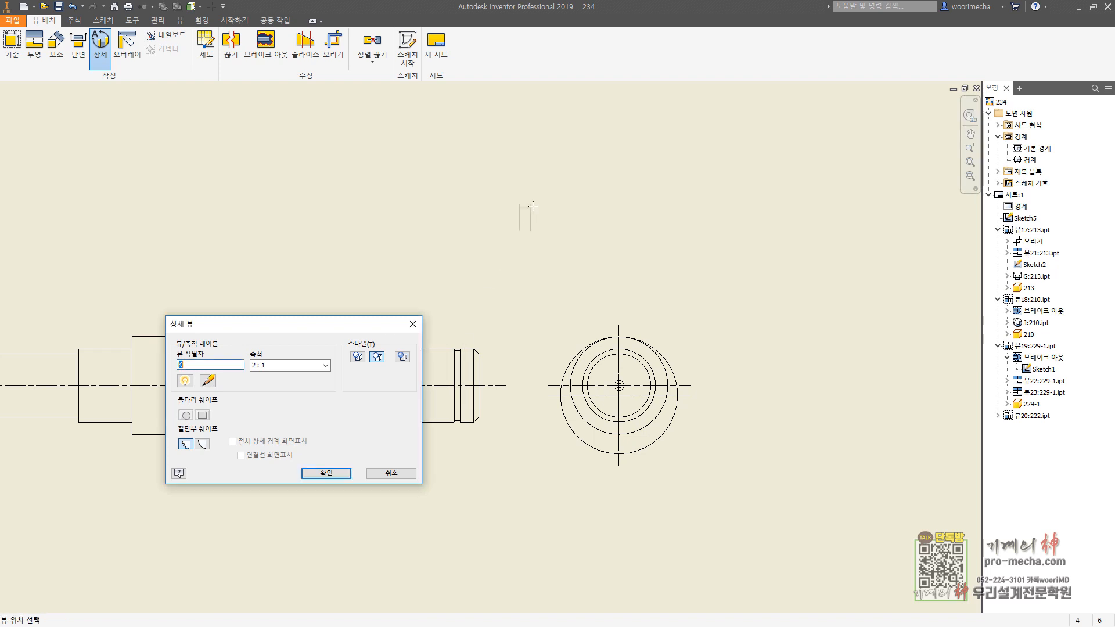
pyautogui.click(326, 365)
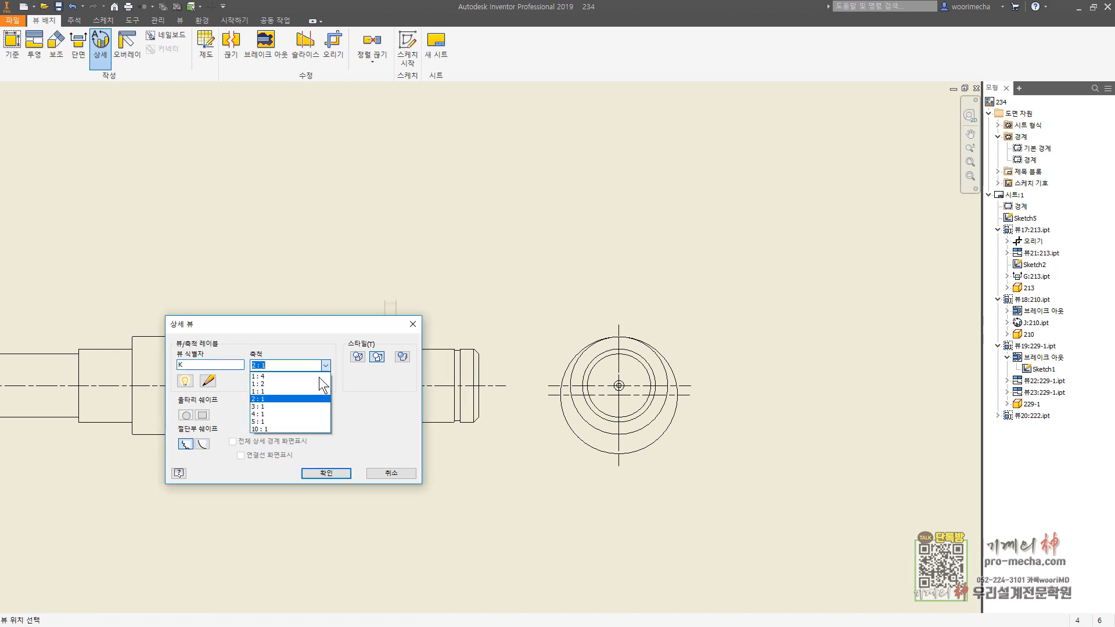
pyautogui.click(290, 410)
pyautogui.click(564, 212)
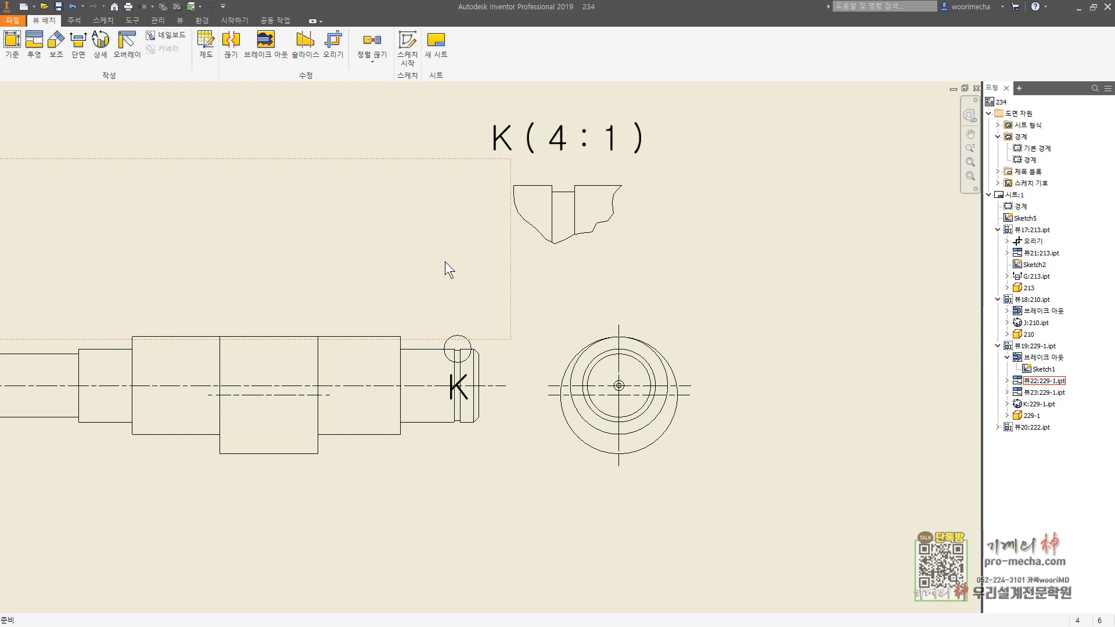
# Sketch a rectangle enclosing the whole gear in a sketch attached to the gear view, and finish the sketch.
pyautogui.scroll(-2, 444, 261)
pyautogui.scroll(1, 525, 271)
pyautogui.scroll(-2, 525, 272)
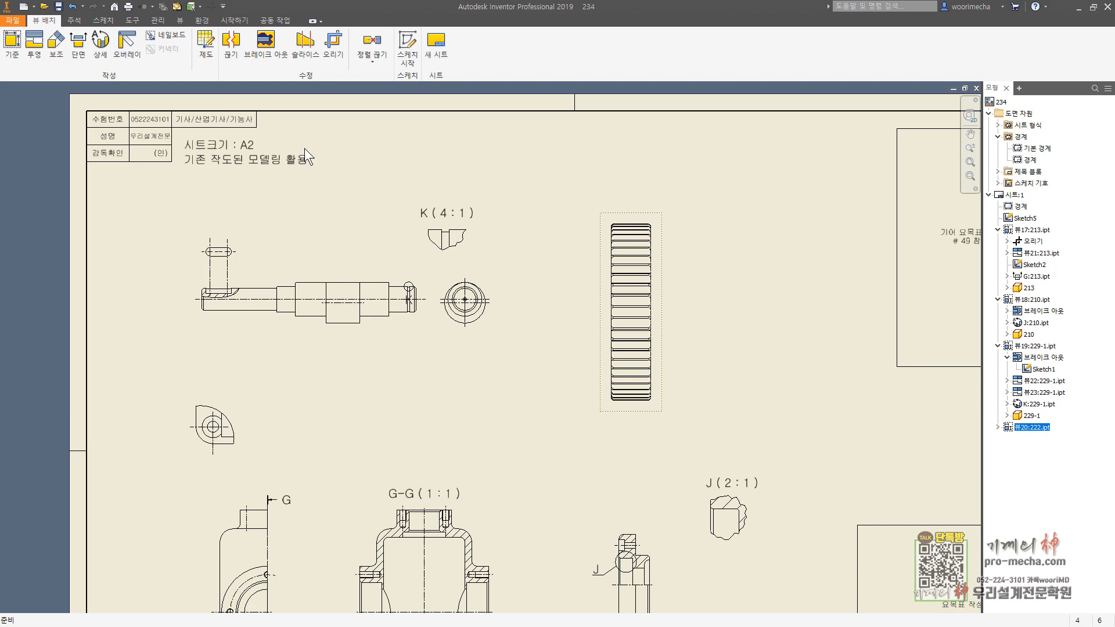
pyautogui.click(408, 55)
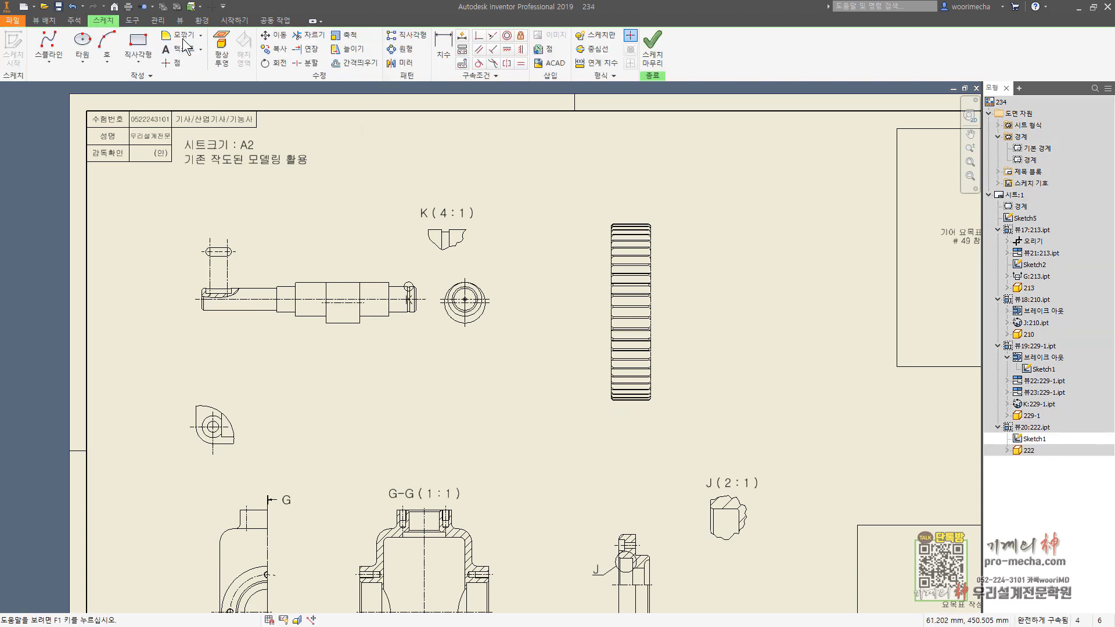
pyautogui.click(142, 58)
pyautogui.click(527, 189)
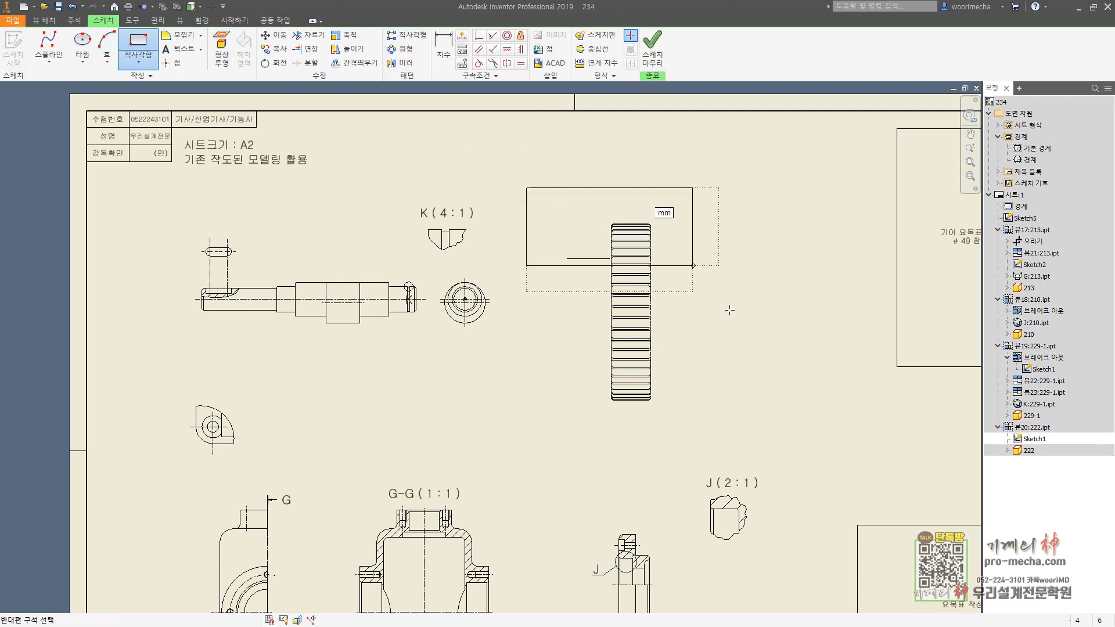
pyautogui.click(712, 426)
pyautogui.click(651, 58)
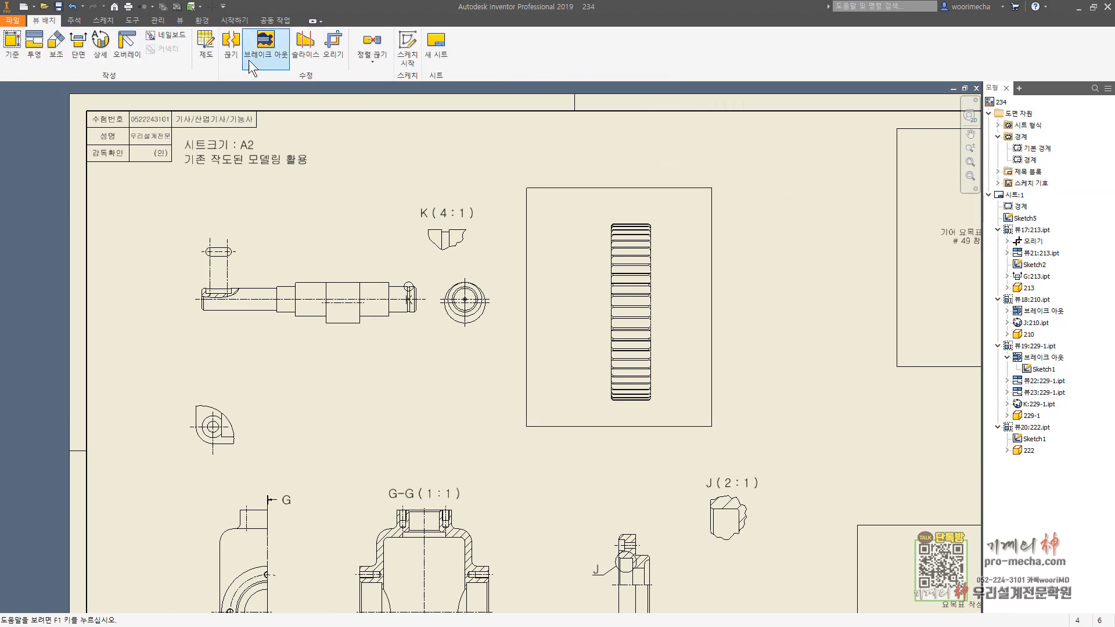
pyautogui.click(266, 46)
pyautogui.click(587, 282)
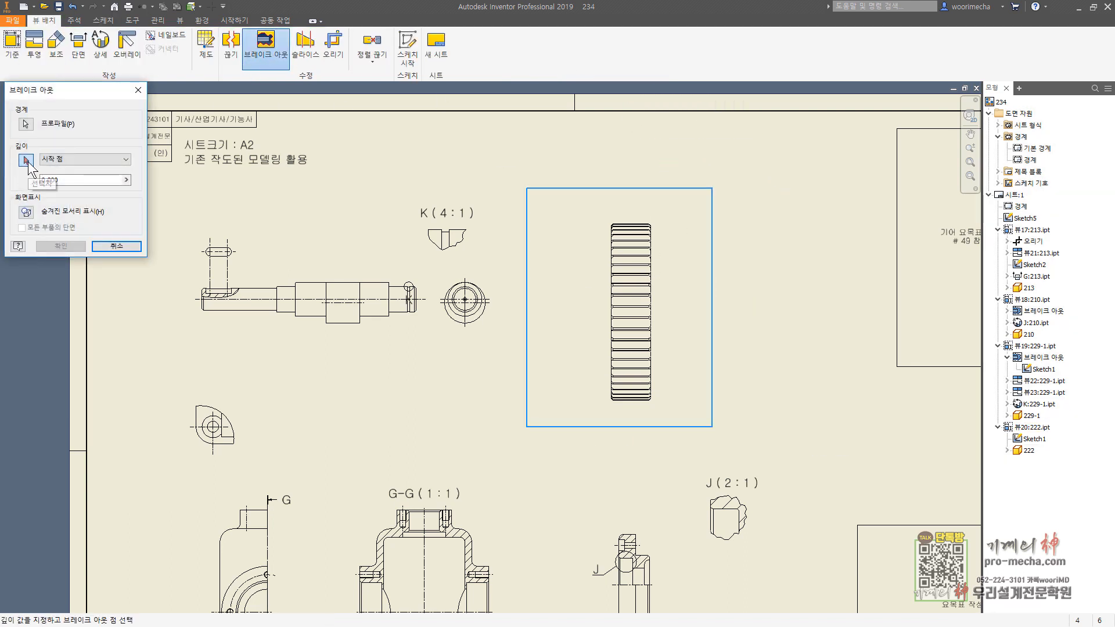
pyautogui.scroll(3, 683, 287)
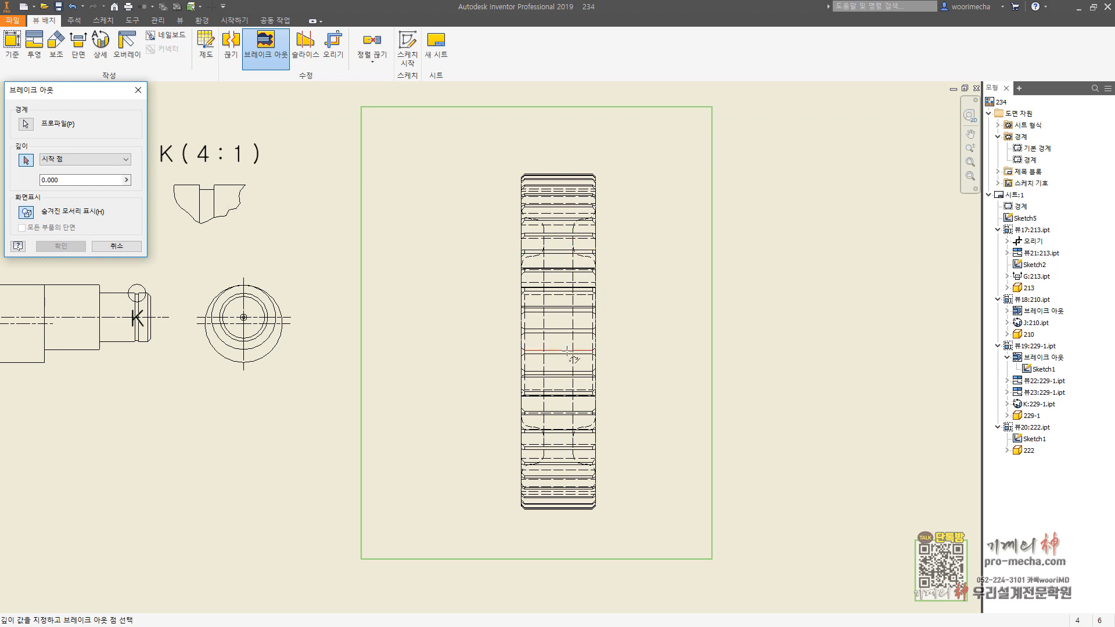
pyautogui.press('Escape')
pyautogui.press('Escape')
# Place a projected side view of the gear beside its edge view, showing the teeth and keyed bore.
pyautogui.click(34, 46)
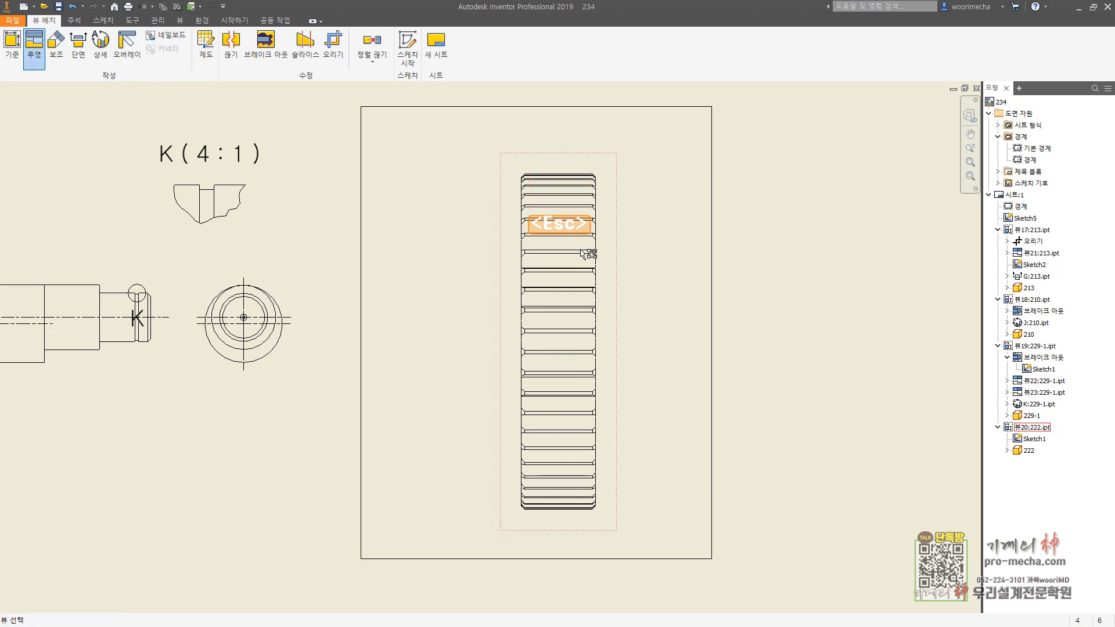
pyautogui.click(581, 251)
pyautogui.click(883, 287)
pyautogui.rightClick(883, 286)
pyautogui.click(919, 285)
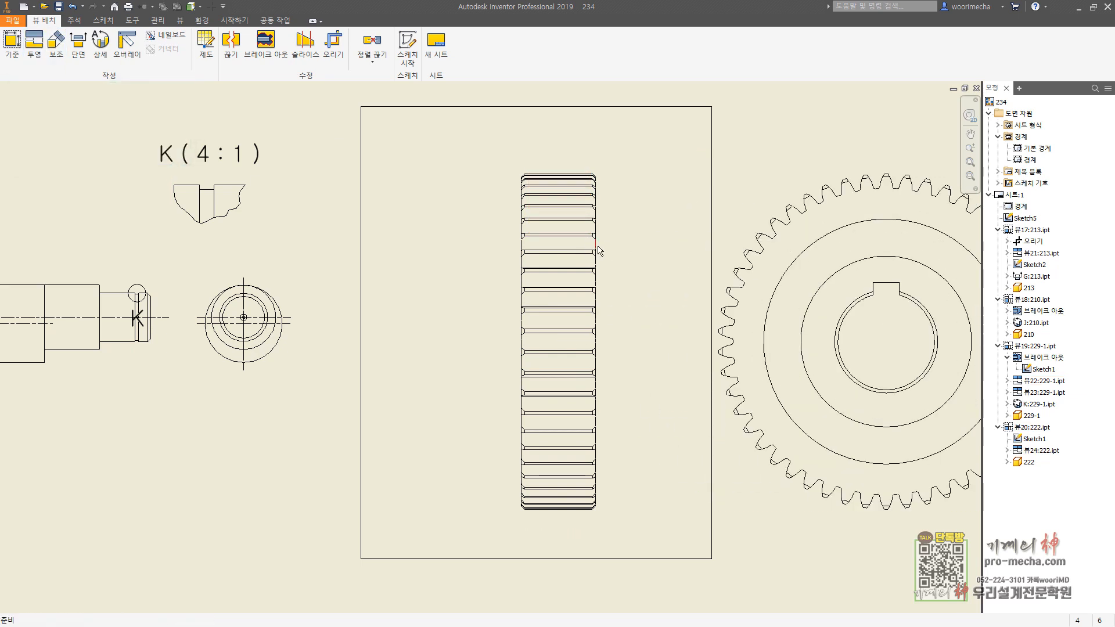
# Create a broken-out section of the gear's edge view within the rectangle, using the keyway's top edge in the side view as depth point.
pyautogui.click(270, 49)
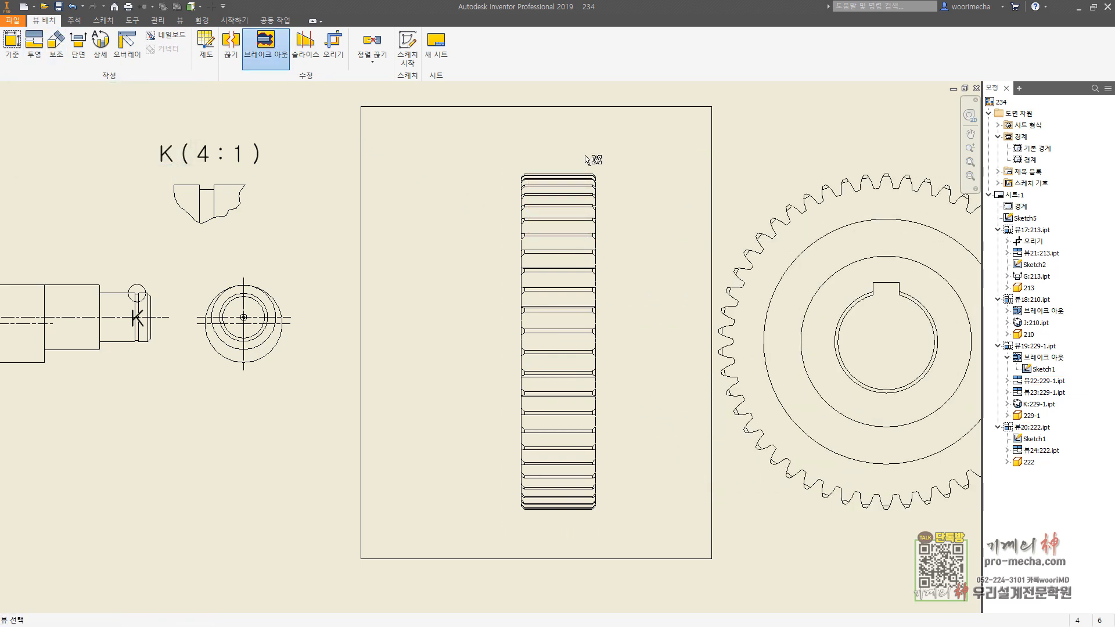
pyautogui.click(888, 281)
pyautogui.click(68, 247)
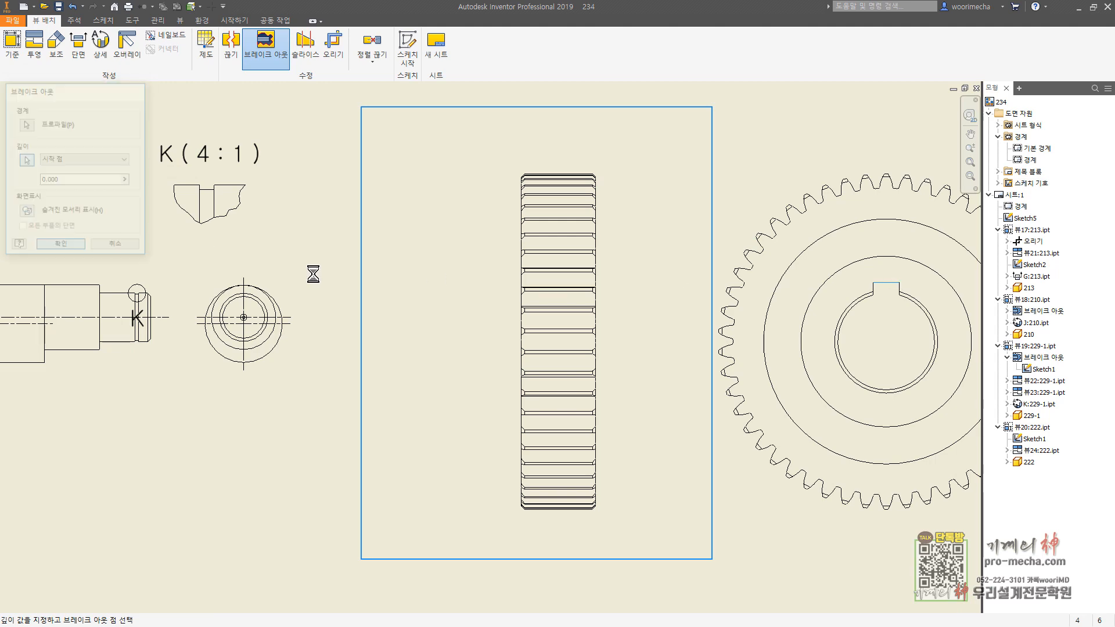
pyautogui.scroll(-3, 749, 257)
pyautogui.moveTo(747, 256); pyautogui.dragTo(578, 253, button='middle')
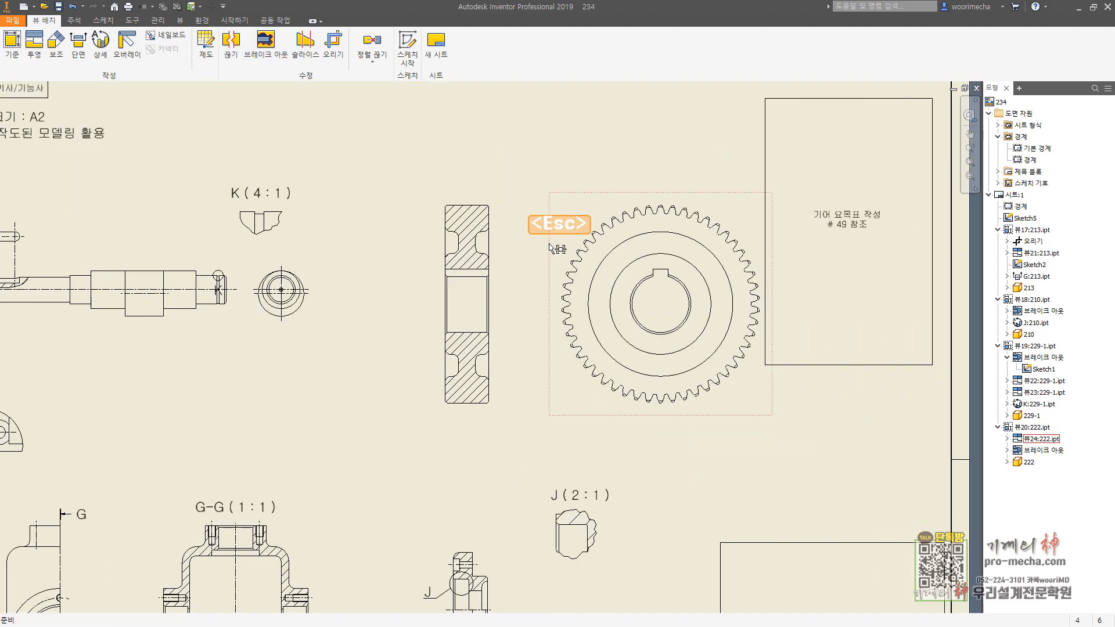
# Move the gear's projected side view off the sheet and suppress it.
pyautogui.press('Home')
pyautogui.moveTo(683, 214); pyautogui.dragTo(938, 210)
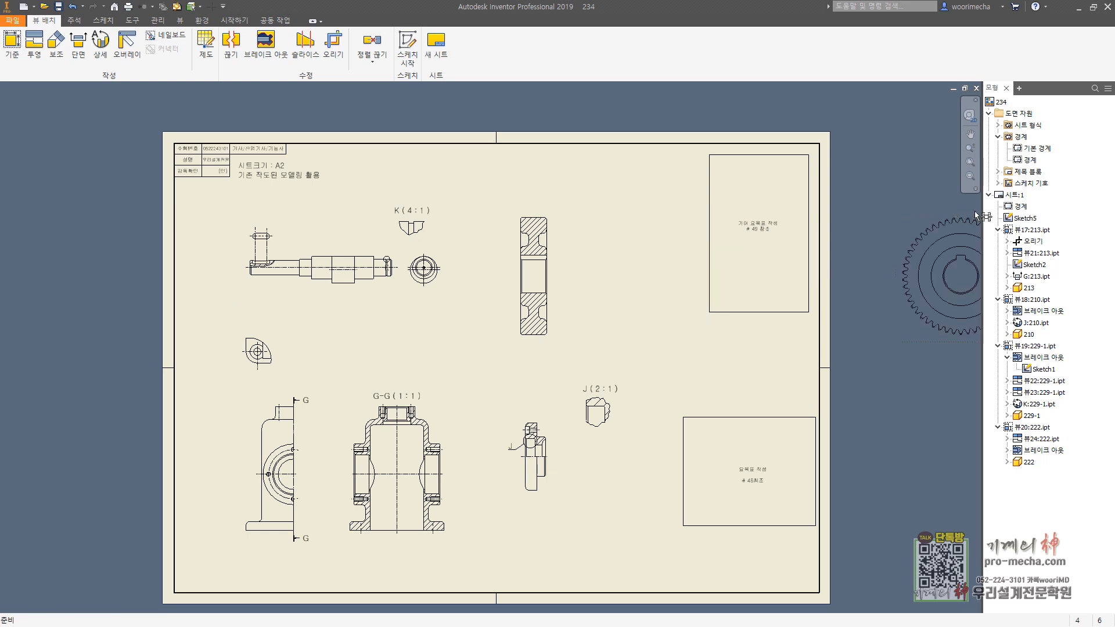
pyautogui.rightClick(938, 210)
pyautogui.click(931, 448)
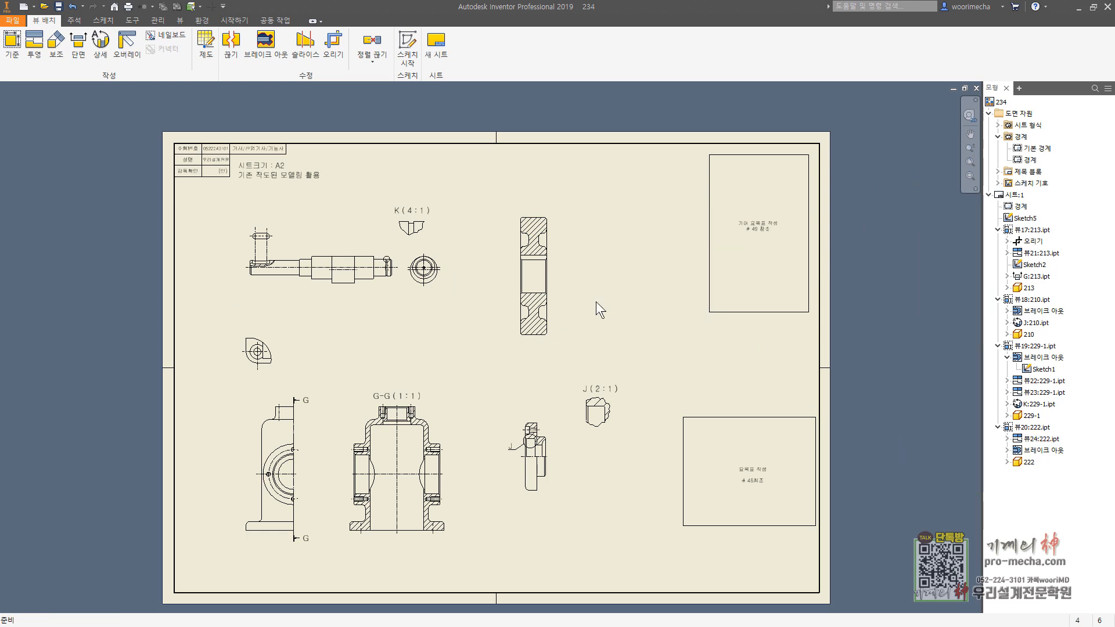
# Hide the section hatching in the gear view.
pyautogui.scroll(4, 586, 239)
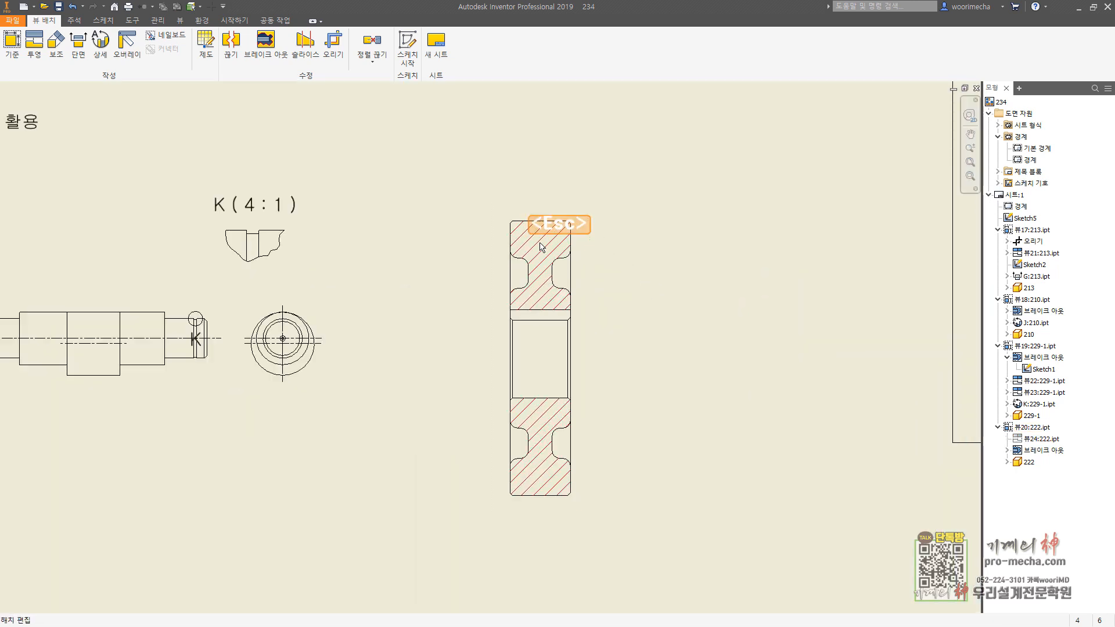
pyautogui.rightClick(547, 246)
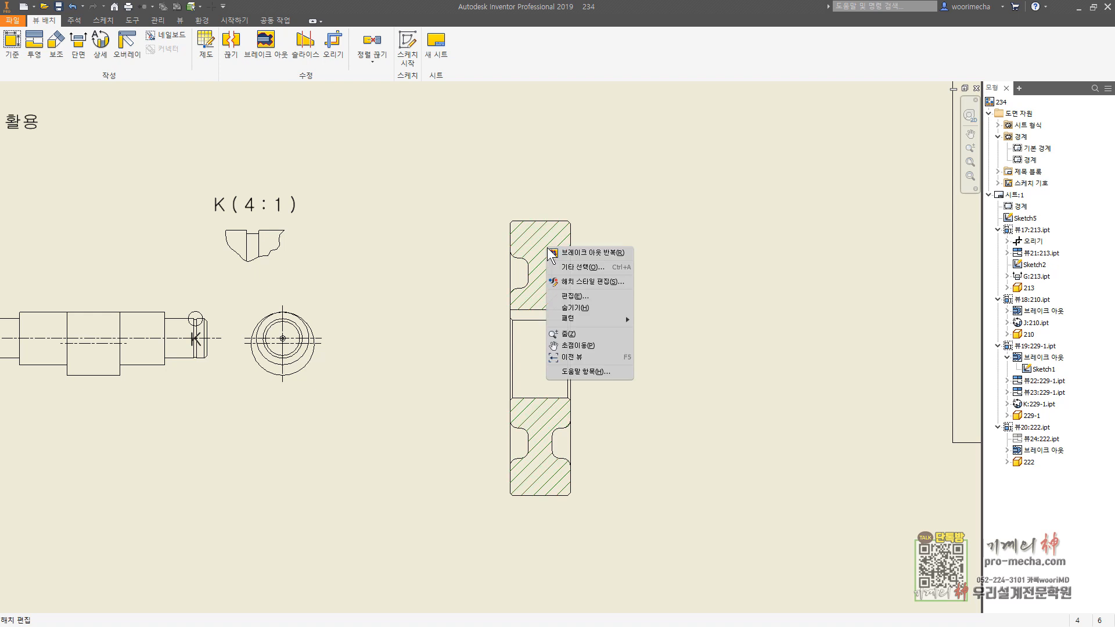
pyautogui.click(587, 306)
# Start a sketch on the gear view and draw a horizontal line across the gear just below its top edge.
pyautogui.moveTo(391, 158); pyautogui.dragTo(431, 130, button='middle')
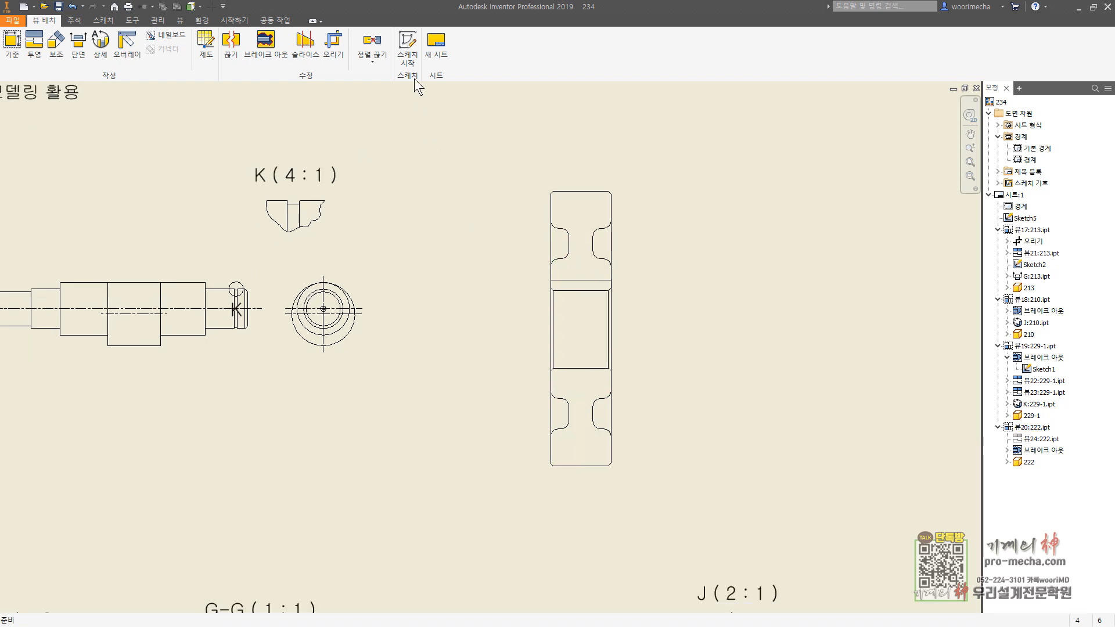
pyautogui.click(408, 42)
pyautogui.click(583, 197)
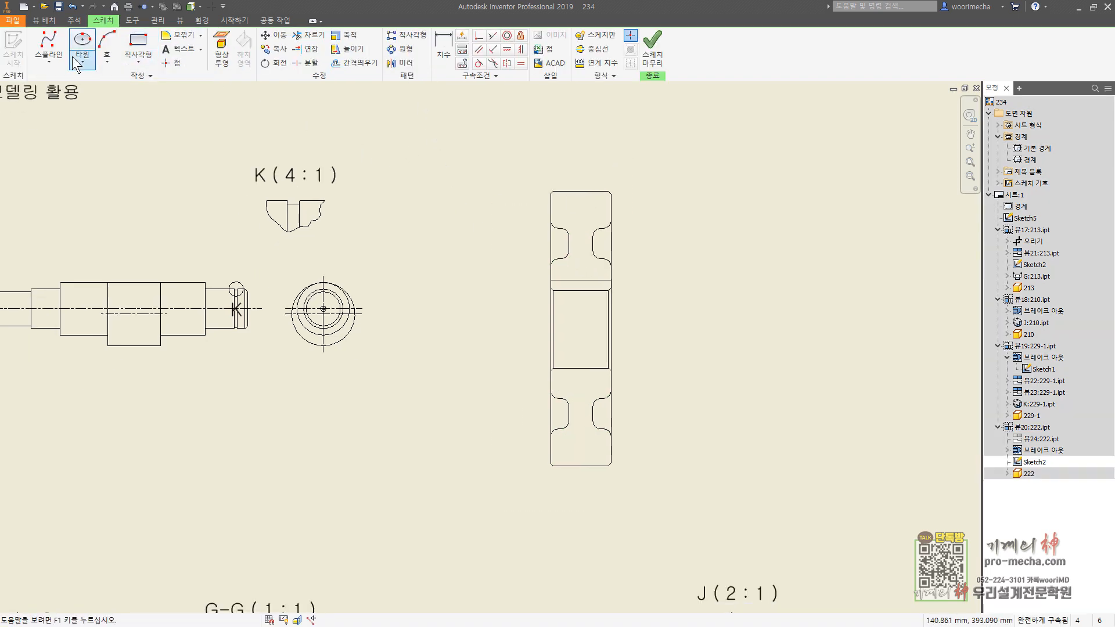
pyautogui.click(49, 61)
pyautogui.click(58, 82)
pyautogui.scroll(5, 557, 195)
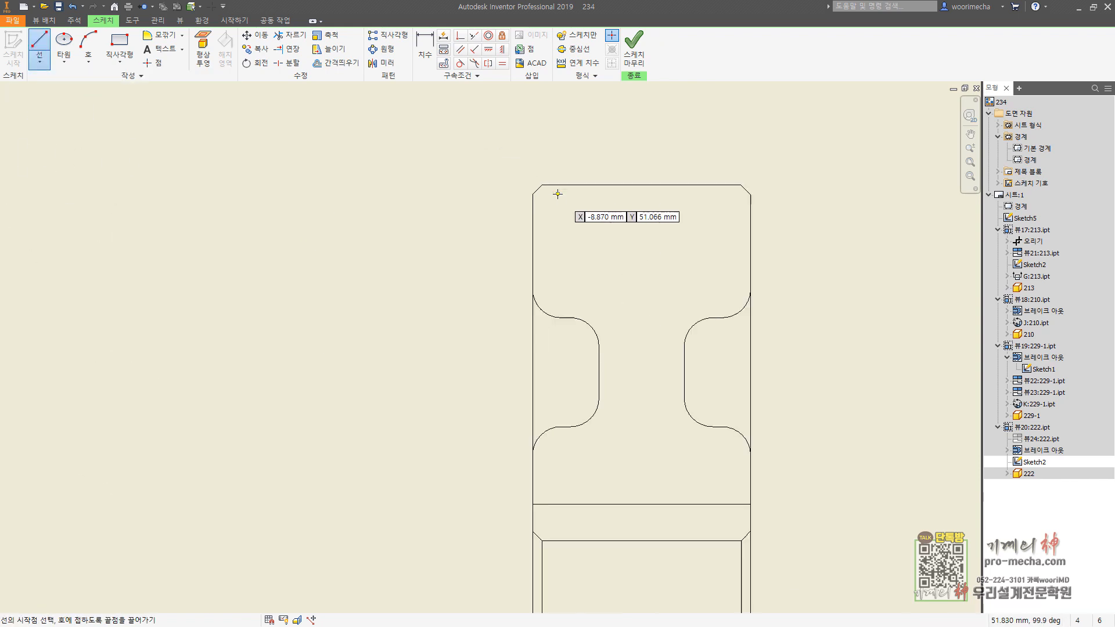
pyautogui.click(520, 204)
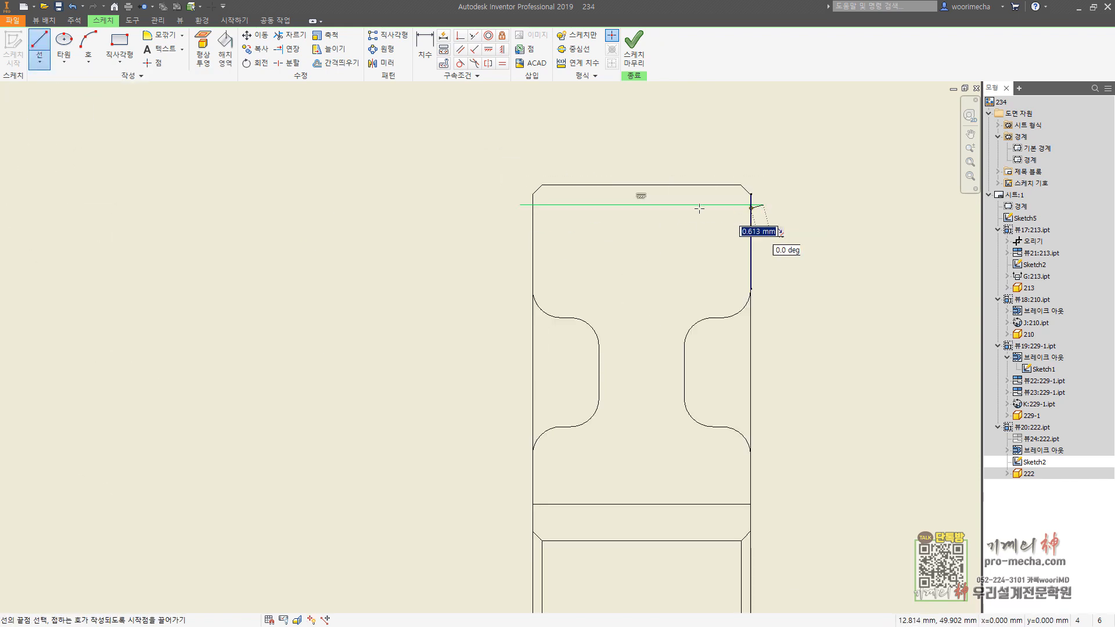
pyautogui.click(762, 204)
pyautogui.press('Escape')
# Draw a second horizontal line about 27.6 mm long across the gear, slightly below the first line.
pyautogui.click(40, 45)
pyautogui.click(513, 229)
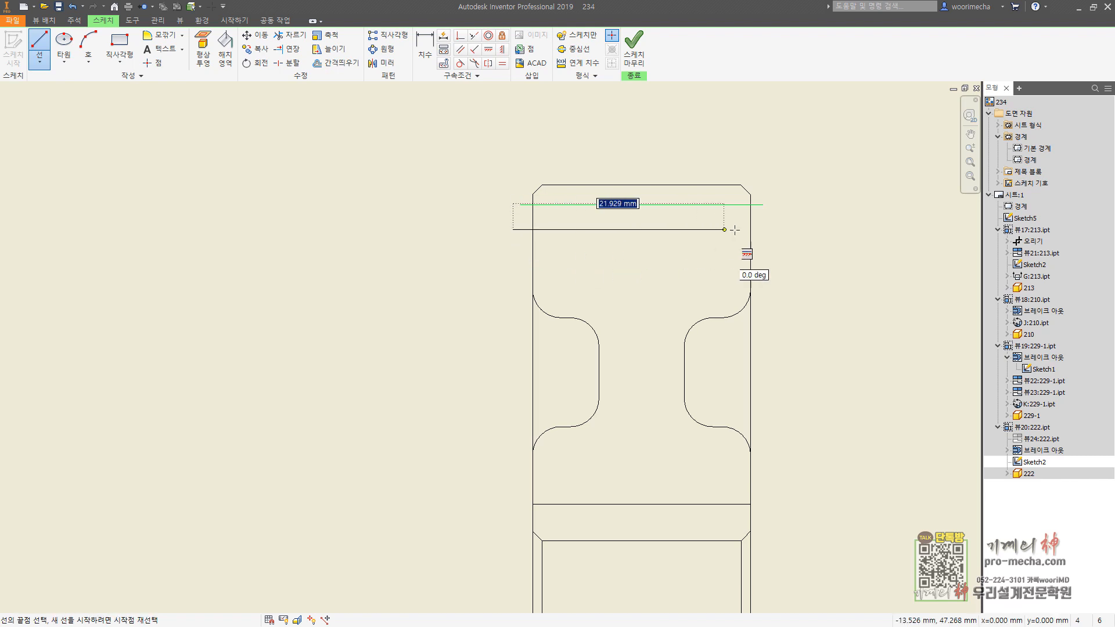
pyautogui.click(775, 230)
pyautogui.press('Escape')
# Draw two horizontal lines across the gear just above its bottom edge, the upper one about 27 mm long.
pyautogui.click(40, 38)
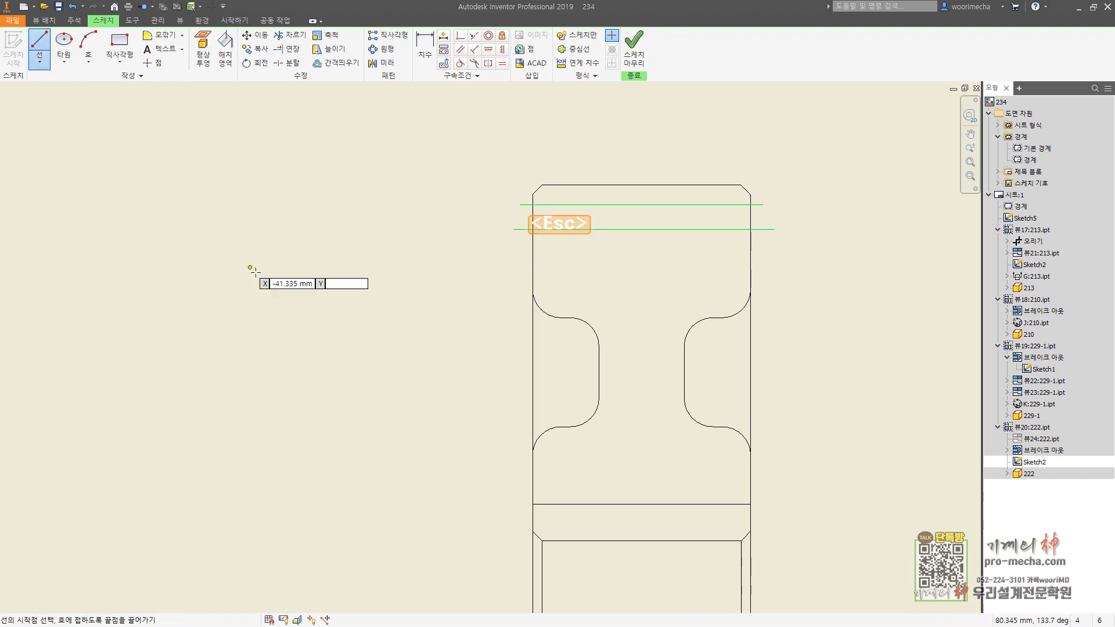
pyautogui.scroll(-4, 263, 294)
pyautogui.moveTo(376, 357); pyautogui.dragTo(467, 113, button='middle')
pyautogui.scroll(4, 488, 339)
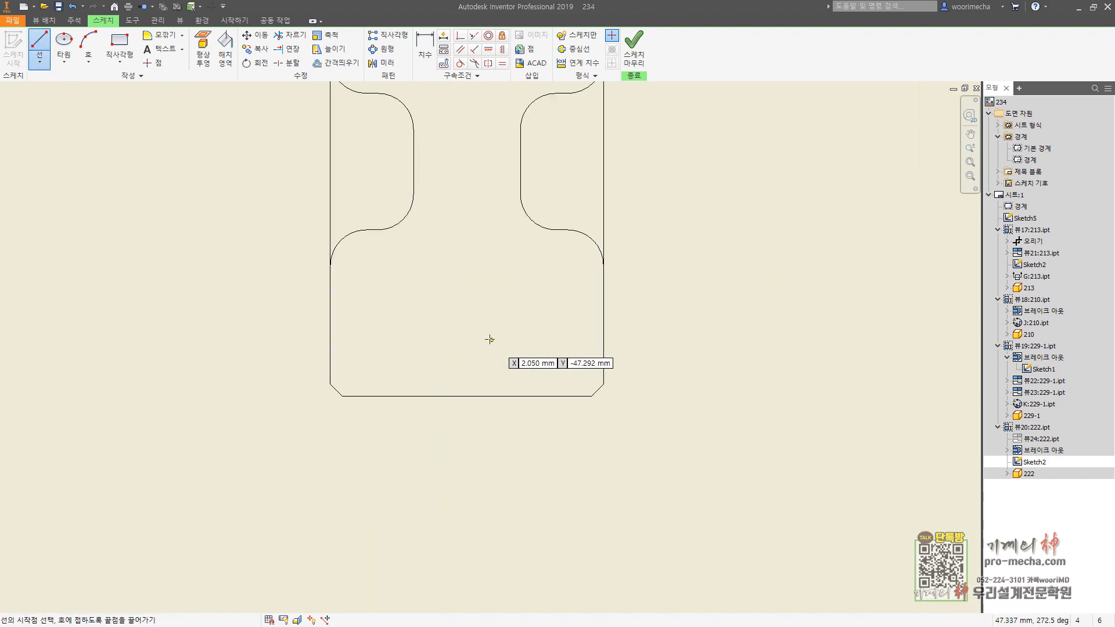
pyautogui.click(315, 370)
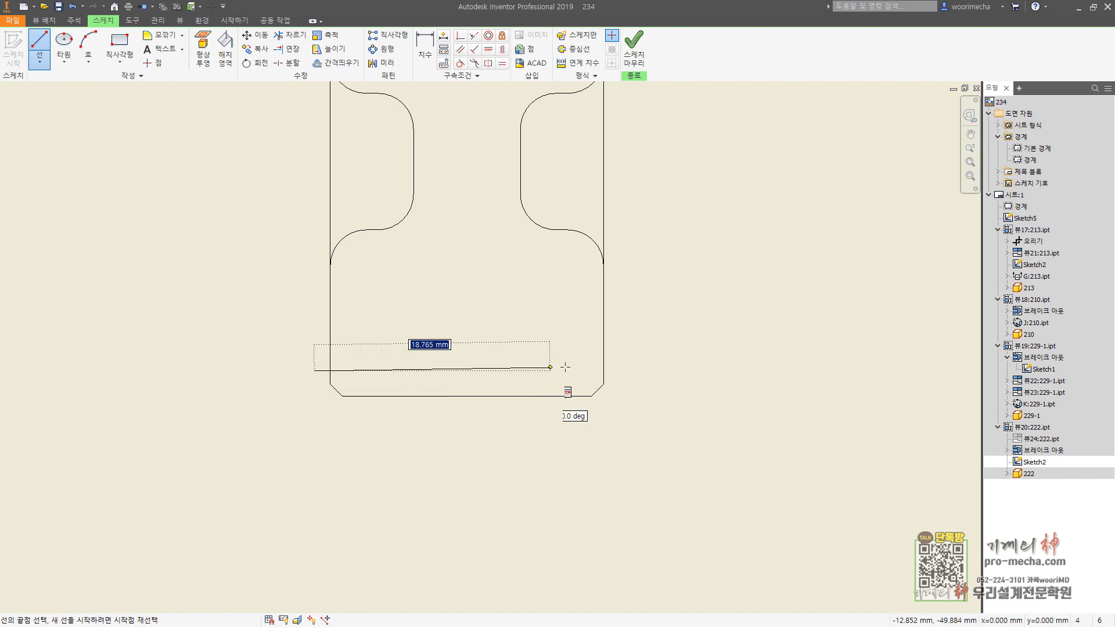
pyautogui.click(619, 371)
pyautogui.click(39, 39)
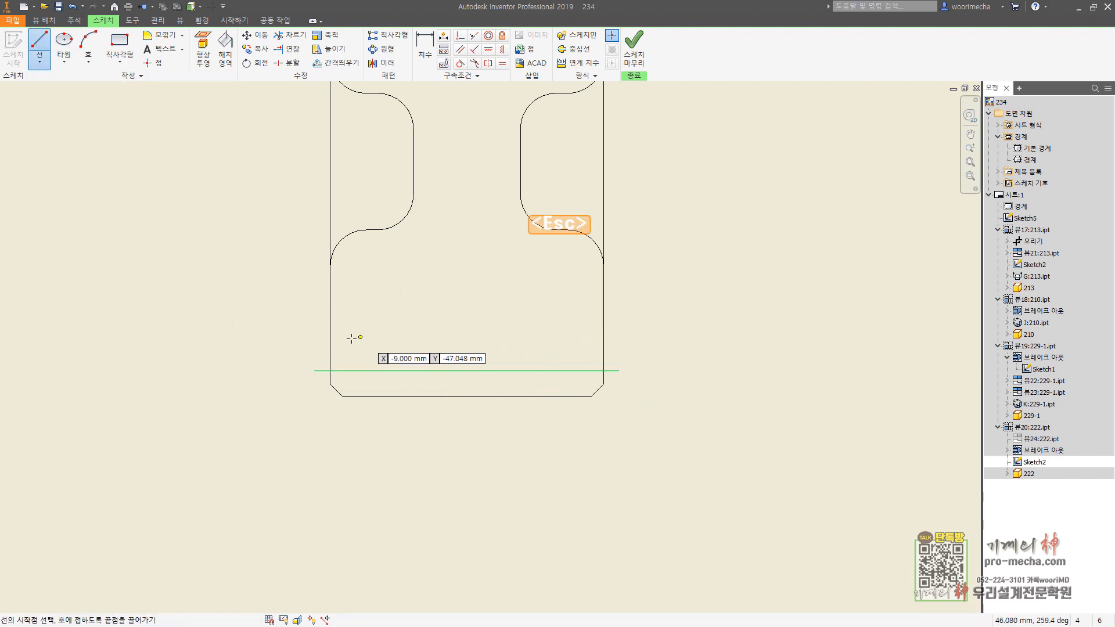
pyautogui.click(307, 341)
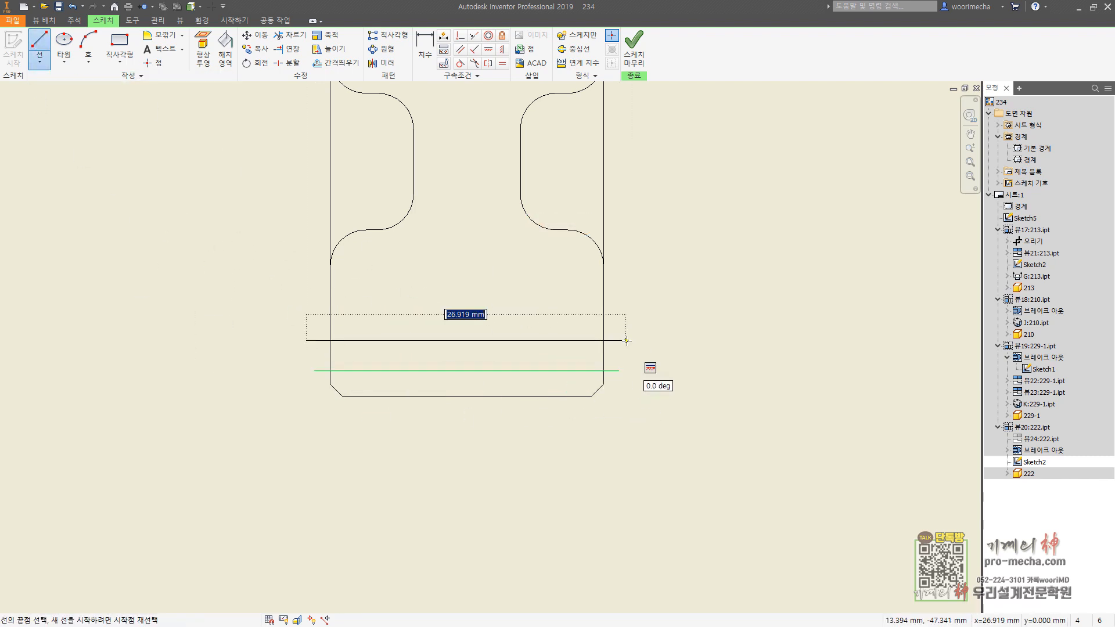
pyautogui.click(627, 341)
pyautogui.press('Escape')
# Project all of the gear view's edges into the sketch.
pyautogui.scroll(-5, 628, 306)
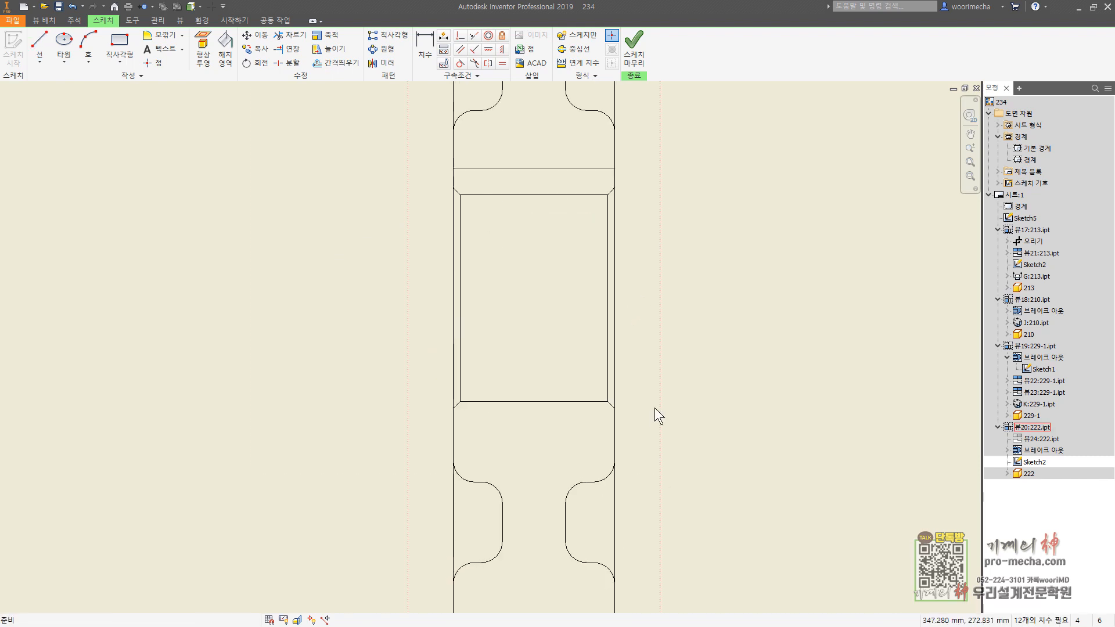
pyautogui.click(203, 49)
pyautogui.moveTo(528, 164); pyautogui.dragTo(732, 575)
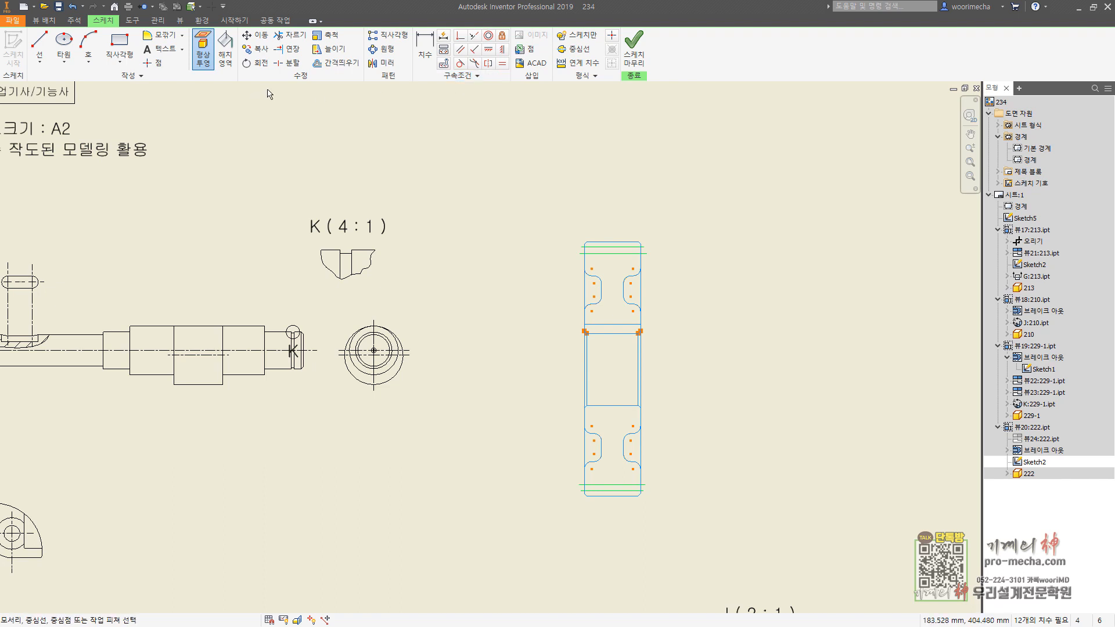
# Dimension the uppermost sketched line 2 mm below the gear's top edge.
pyautogui.click(430, 46)
pyautogui.scroll(5, 679, 260)
pyautogui.click(538, 225)
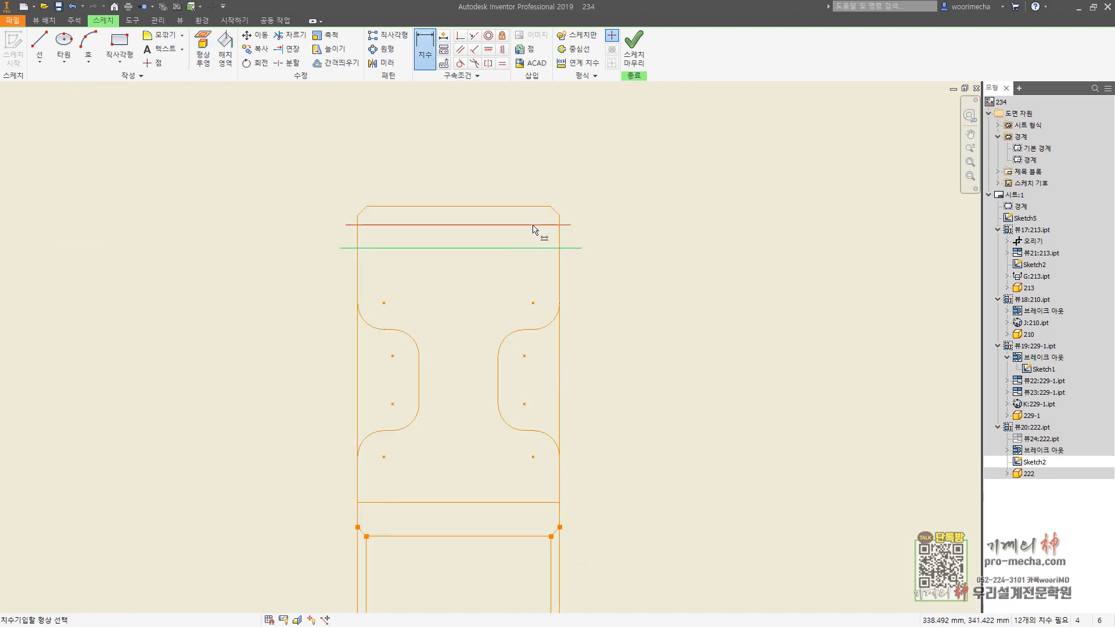
pyautogui.click(532, 206)
pyautogui.click(640, 224)
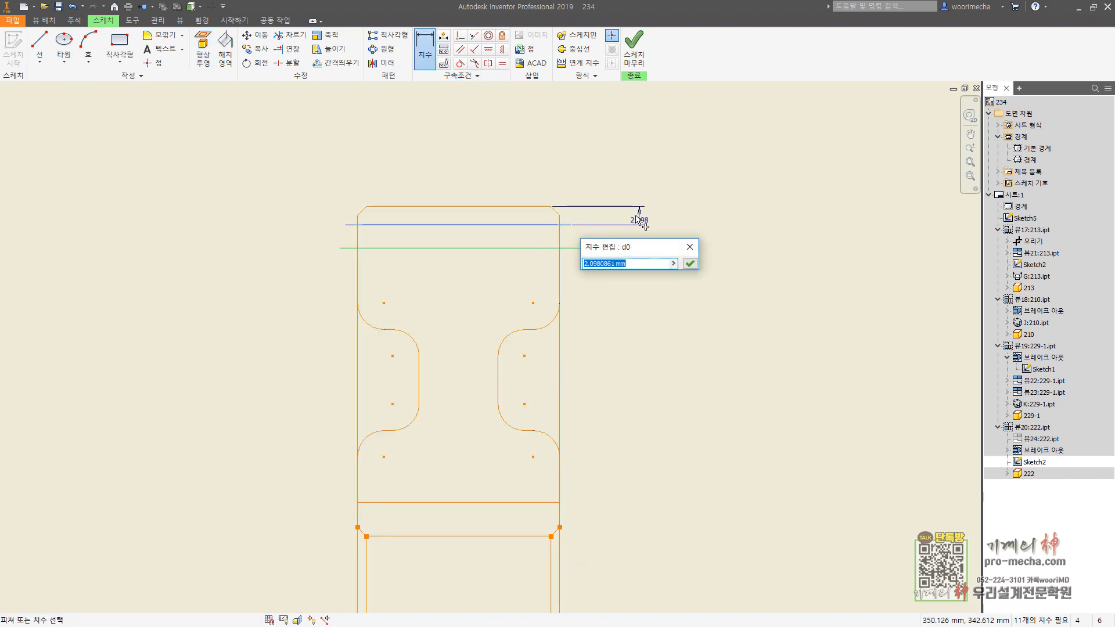
pyautogui.write('2')
pyautogui.press('Return')
# Dimension the second upper line from the gear's top edge with the formula d0*2.25.
pyautogui.click(499, 248)
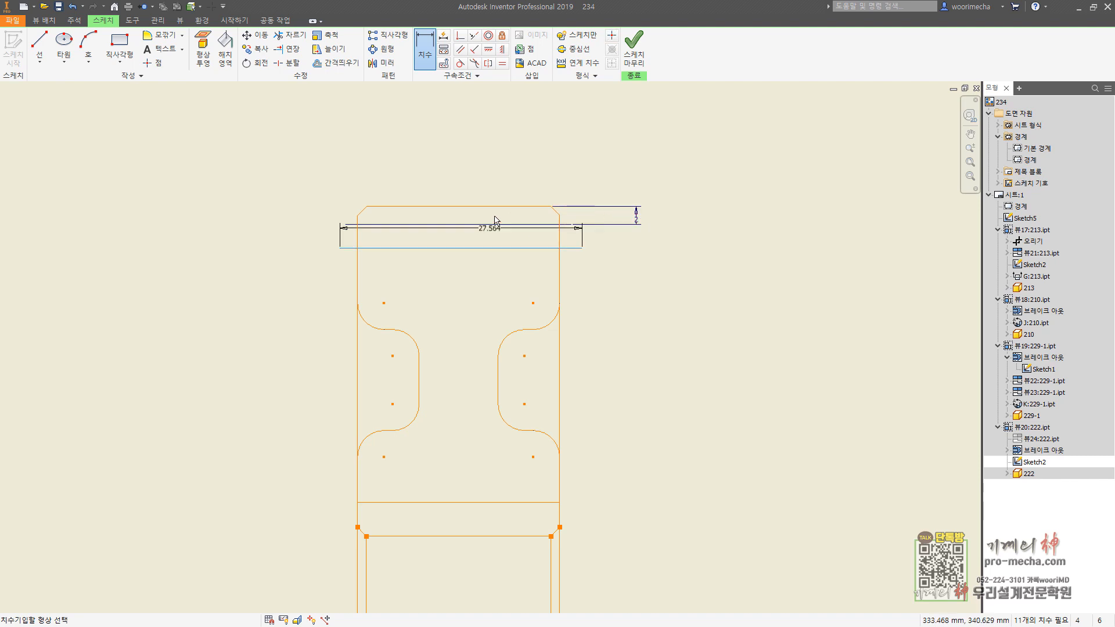
pyautogui.click(459, 207)
pyautogui.click(678, 230)
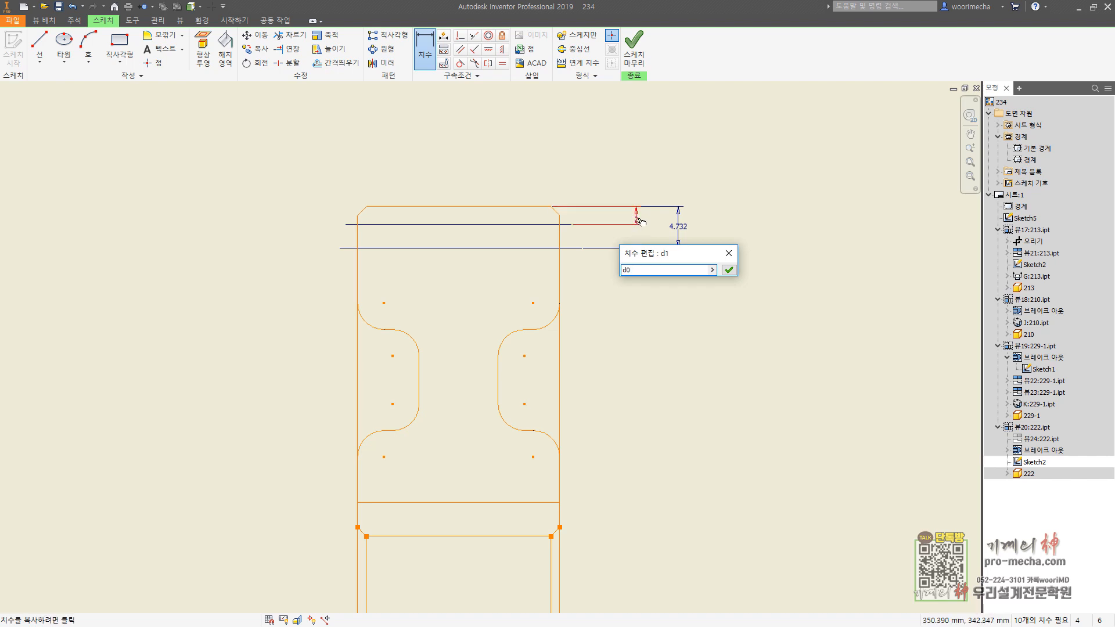
pyautogui.write('2.25')
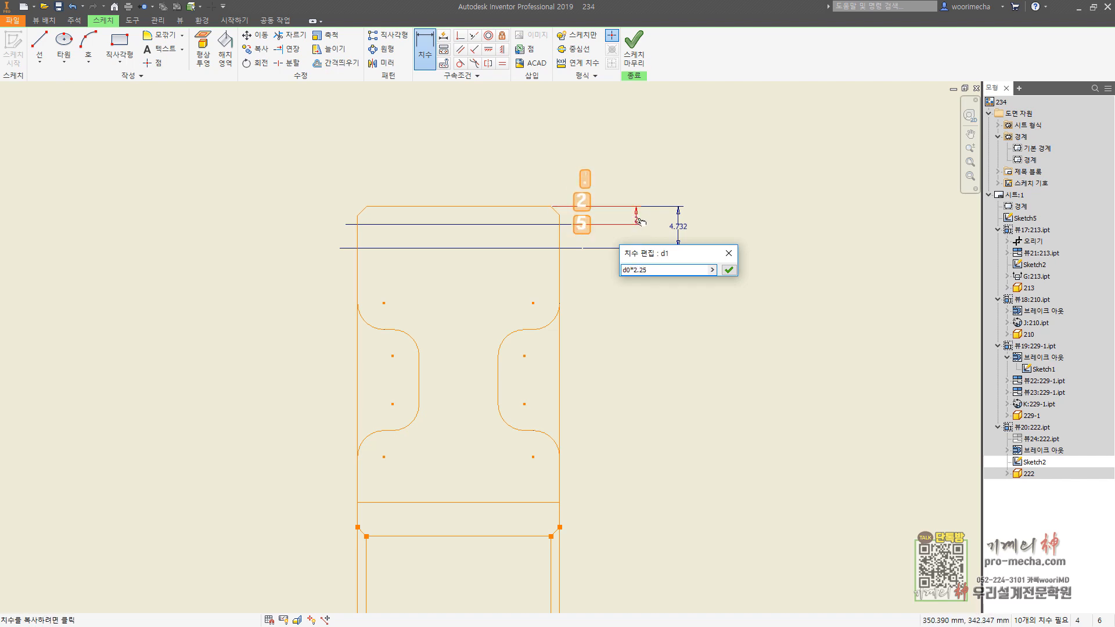
pyautogui.click(730, 273)
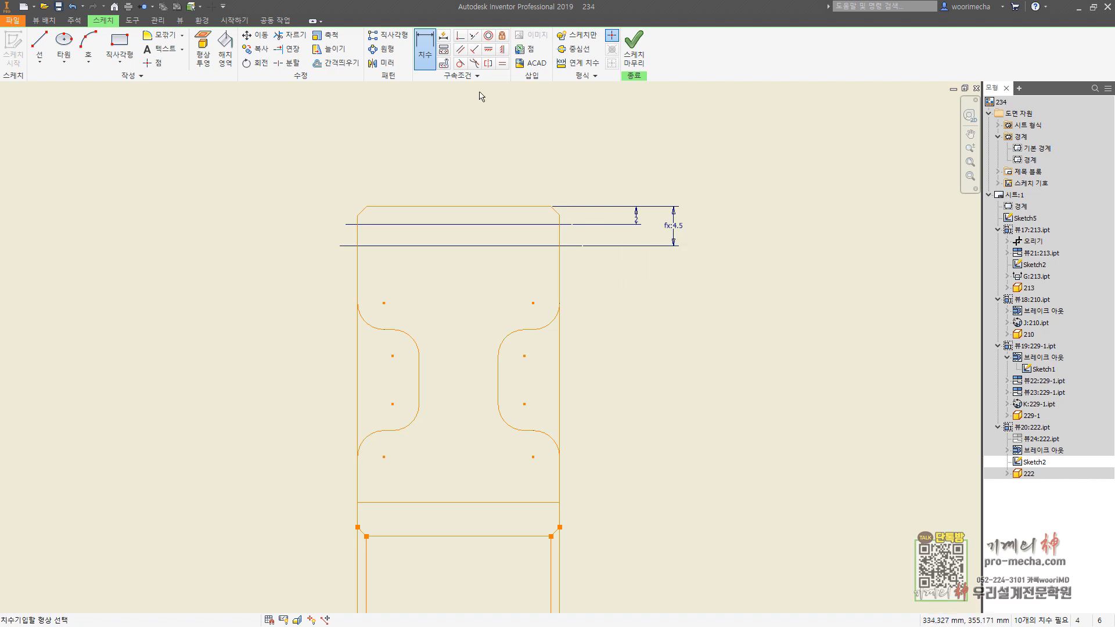
# Trim both overhanging ends of the second upper line back to the gear's side edges.
pyautogui.press('Escape')
pyautogui.press('x')
pyautogui.click(578, 245)
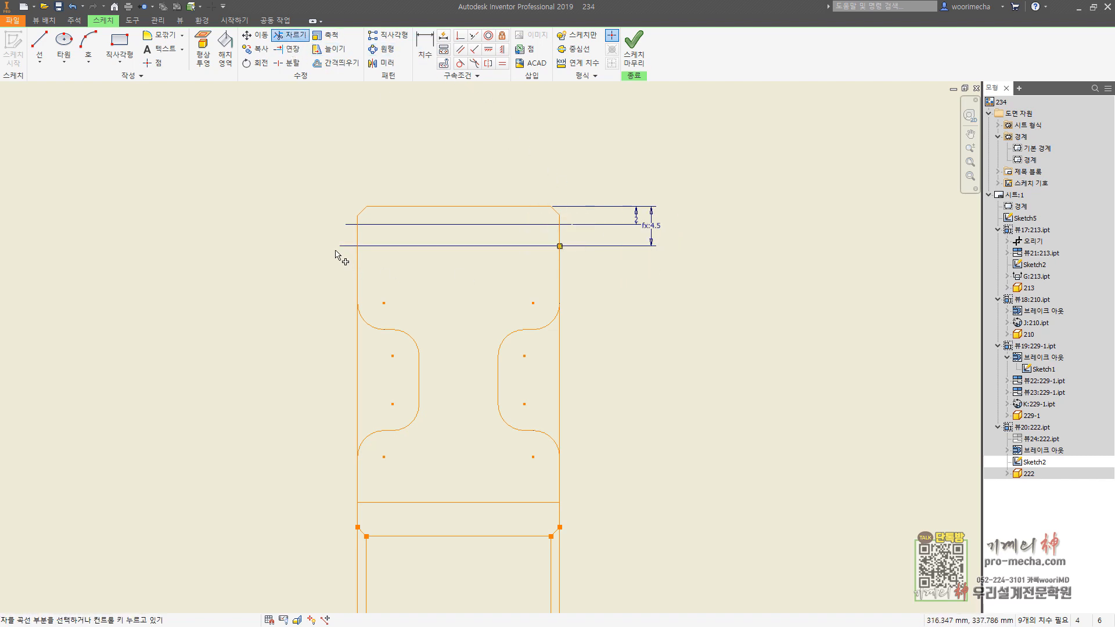
pyautogui.click(348, 245)
pyautogui.press('Escape')
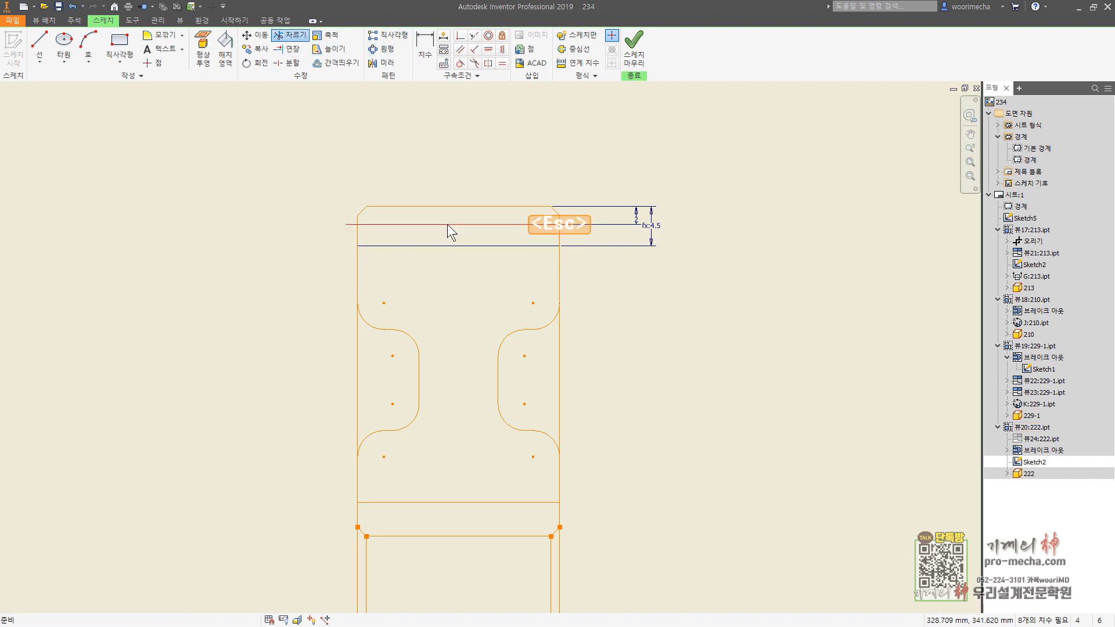
# Change the line type of the uppermost sketched line to chain (체인).
pyautogui.rightClick(447, 225)
pyautogui.click(484, 228)
pyautogui.click(116, 119)
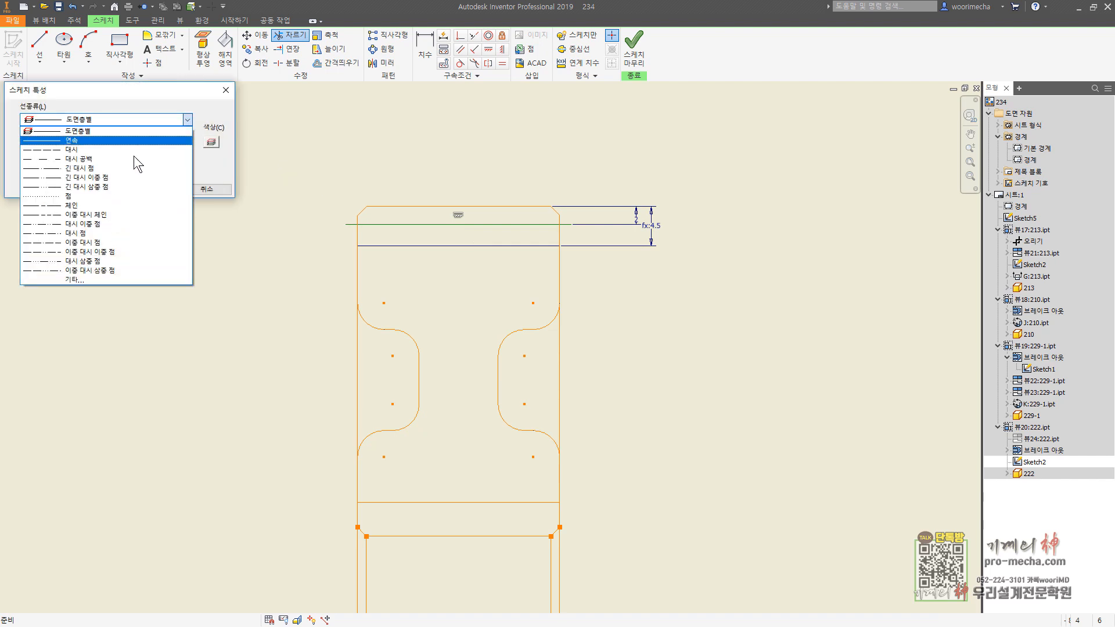
pyautogui.click(93, 206)
pyautogui.click(155, 191)
# Dimension the lowest sketched line from the gear's bottom edge, linking its value to the 2 mm dimension at the top.
pyautogui.scroll(8, 218, 270)
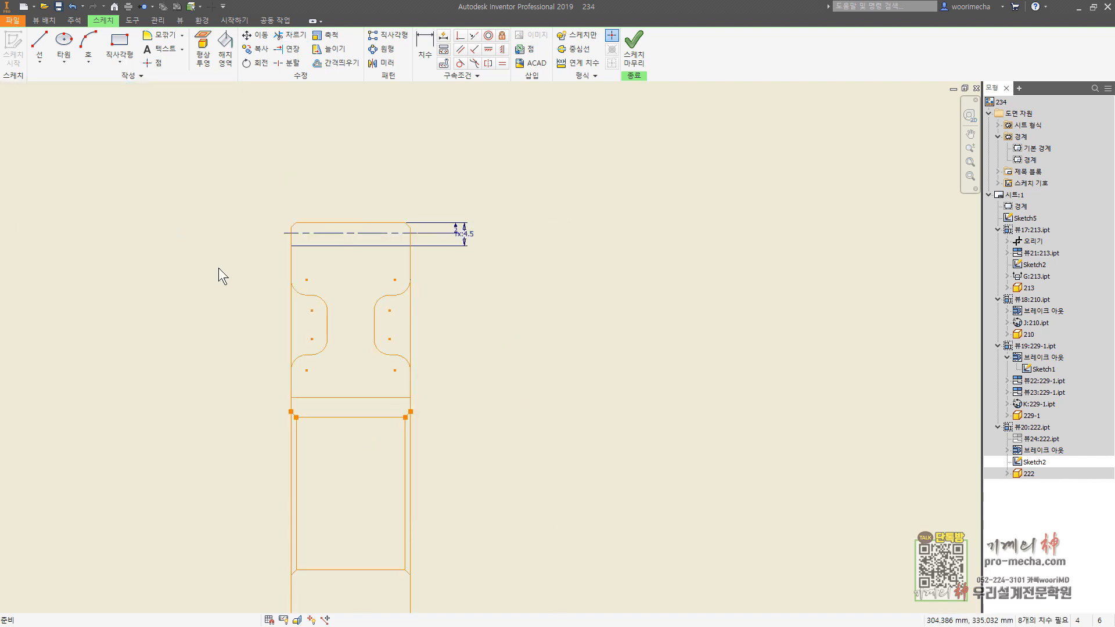
pyautogui.click(427, 47)
pyautogui.scroll(-8, 341, 313)
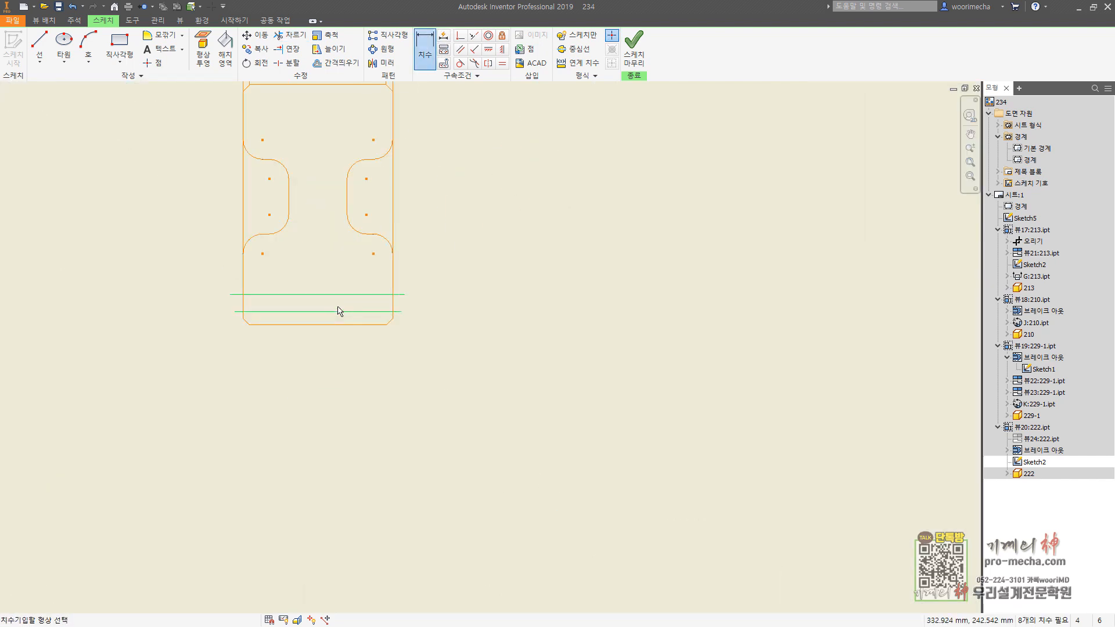
pyautogui.click(343, 341)
pyautogui.click(480, 338)
pyautogui.scroll(8, 543, 261)
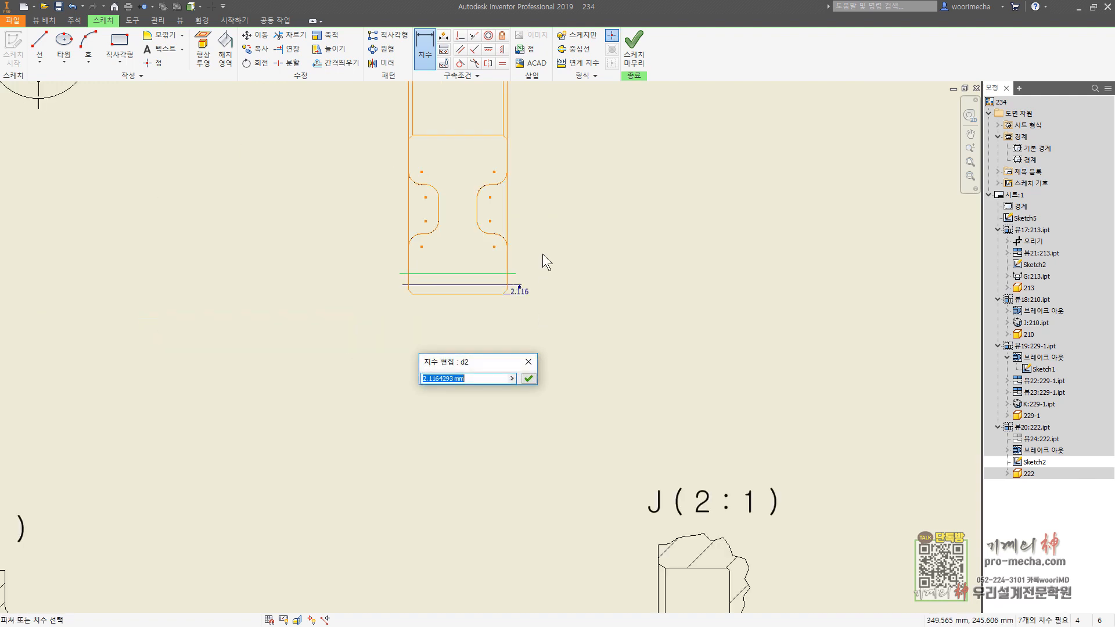
pyautogui.moveTo(550, 137); pyautogui.dragTo(548, 200, button='middle')
pyautogui.scroll(-8, 552, 104)
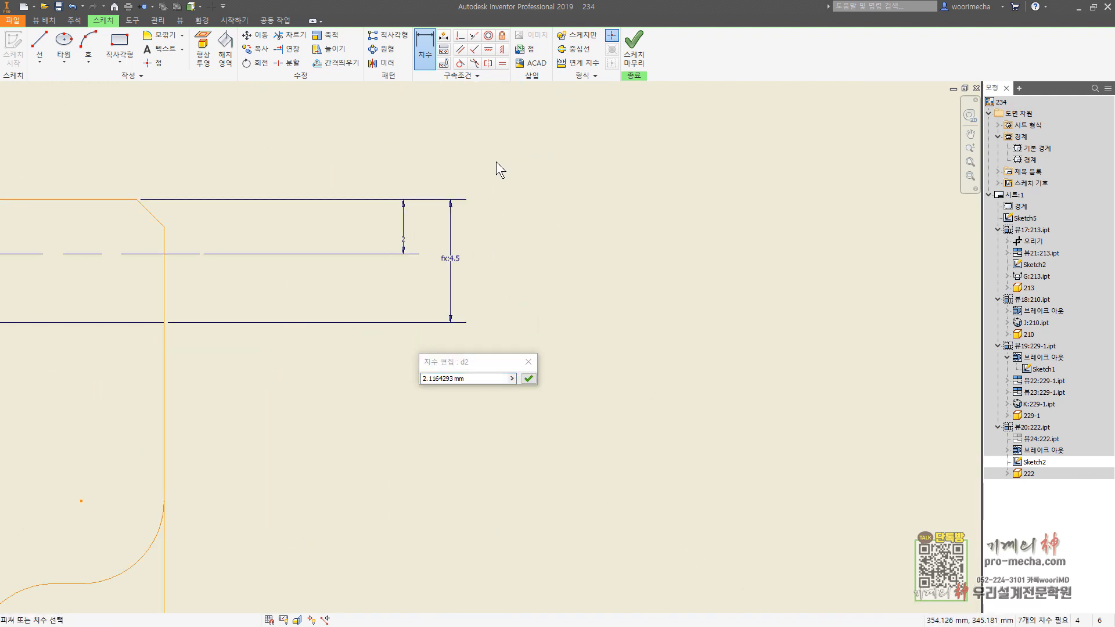
pyautogui.click(403, 240)
pyautogui.click(529, 380)
# Dimension the second lowest sketched line from the gear's bottom edge, linking its value to the 4.5 mm dimension at the top.
pyautogui.scroll(5, 536, 408)
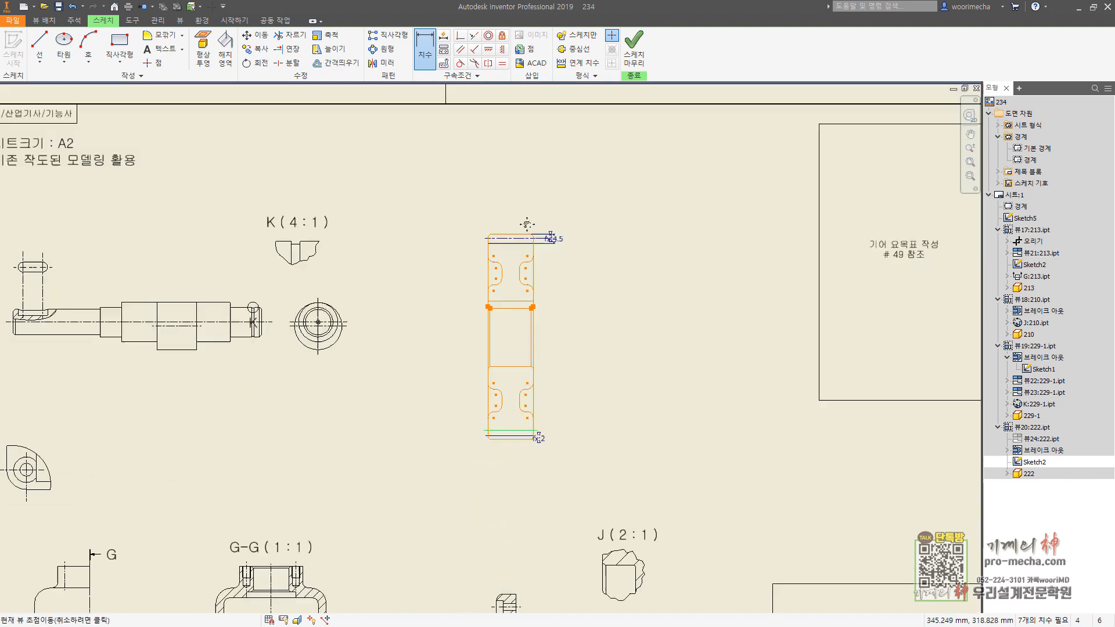
pyautogui.scroll(-6, 513, 398)
pyautogui.click(513, 445)
pyautogui.click(527, 411)
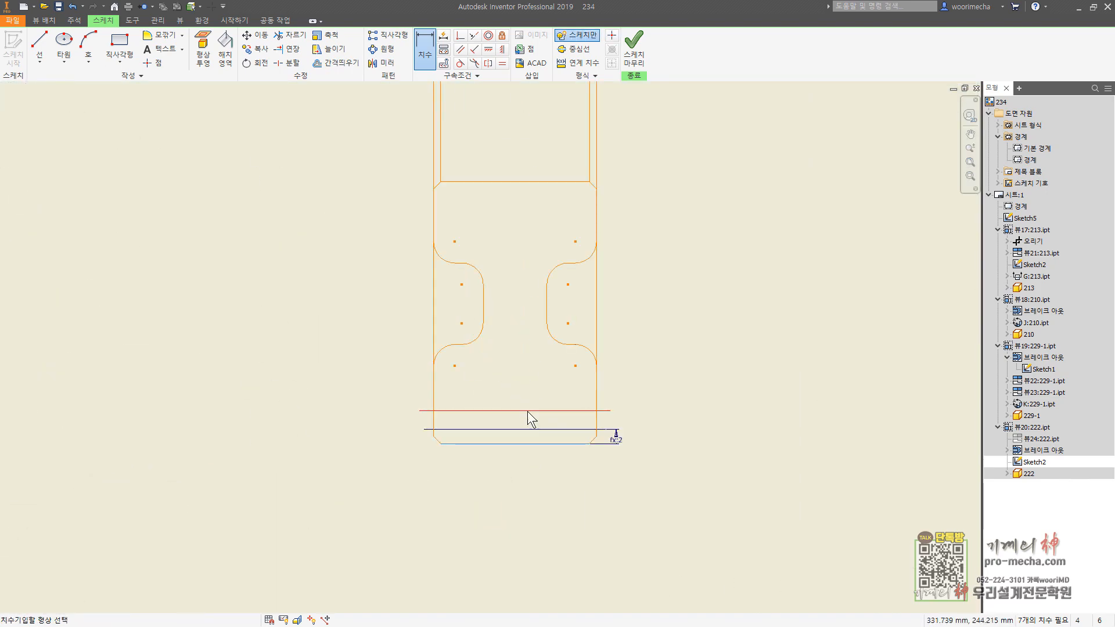
pyautogui.click(663, 415)
pyautogui.scroll(5, 689, 175)
pyautogui.scroll(3, 612, 253)
pyautogui.scroll(-8, 633, 371)
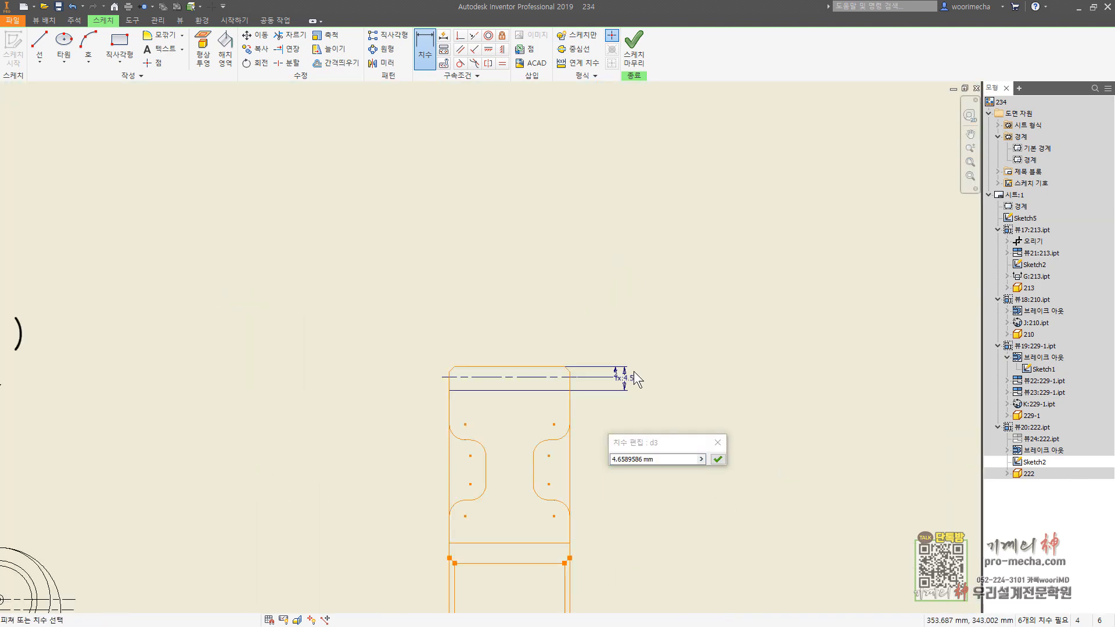
pyautogui.click(603, 398)
pyautogui.click(717, 459)
# Trim both overhanging ends of the second lowest sketched line back to the gear's side edges.
pyautogui.scroll(5, 700, 450)
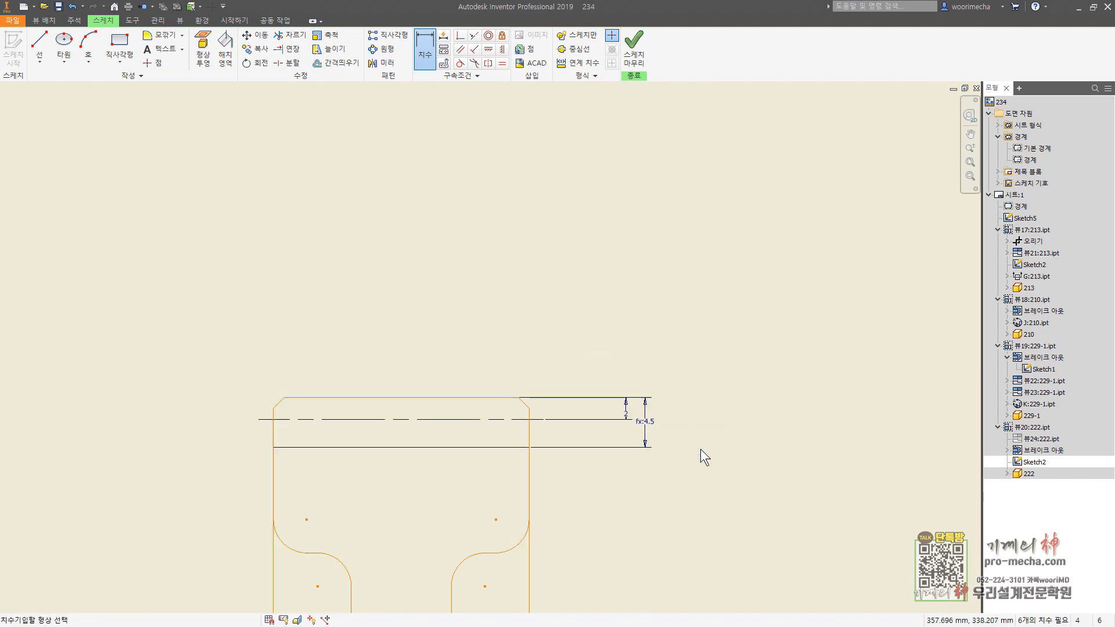
pyautogui.press('x')
pyautogui.scroll(2, 529, 386)
pyautogui.scroll(-8, 522, 406)
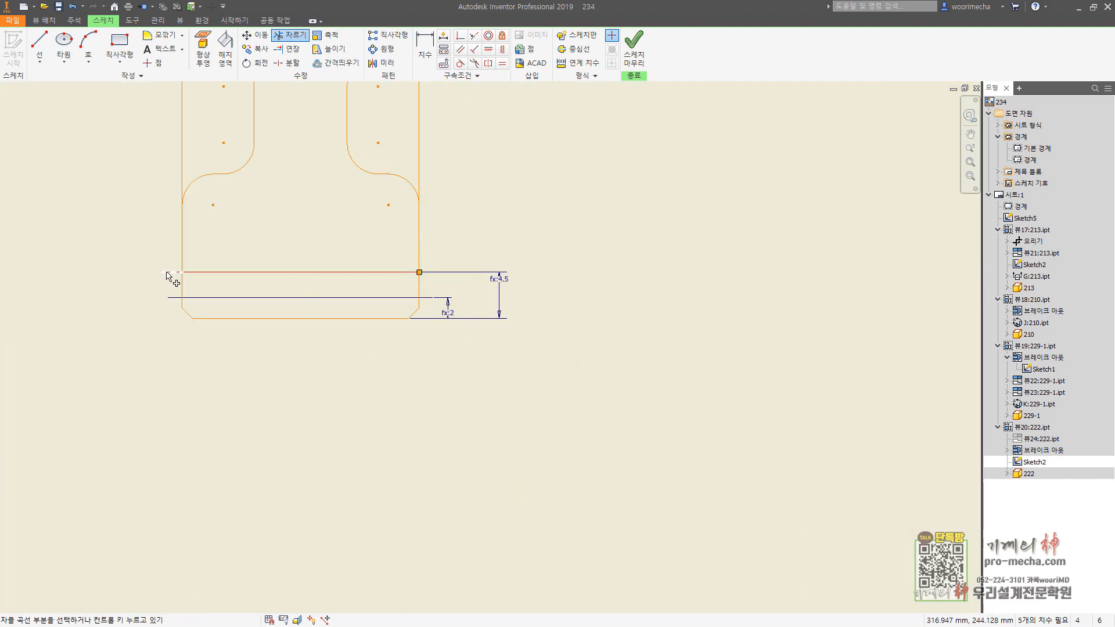
pyautogui.click(165, 272)
pyautogui.scroll(5, 164, 244)
pyautogui.moveTo(158, 227); pyautogui.dragTo(340, 428, button='middle')
pyautogui.press('Escape')
# Hatch the upper and lower web sections of the gear with ANSI 31 at 45° and scale 1.000, and finish the sketch.
pyautogui.click(225, 49)
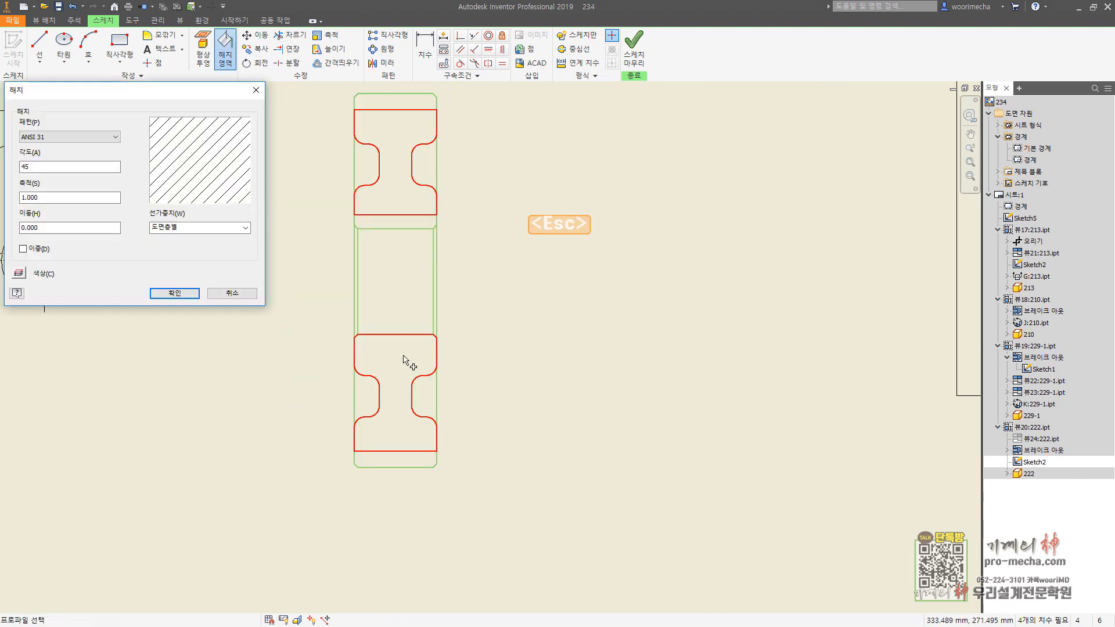
pyautogui.click(405, 363)
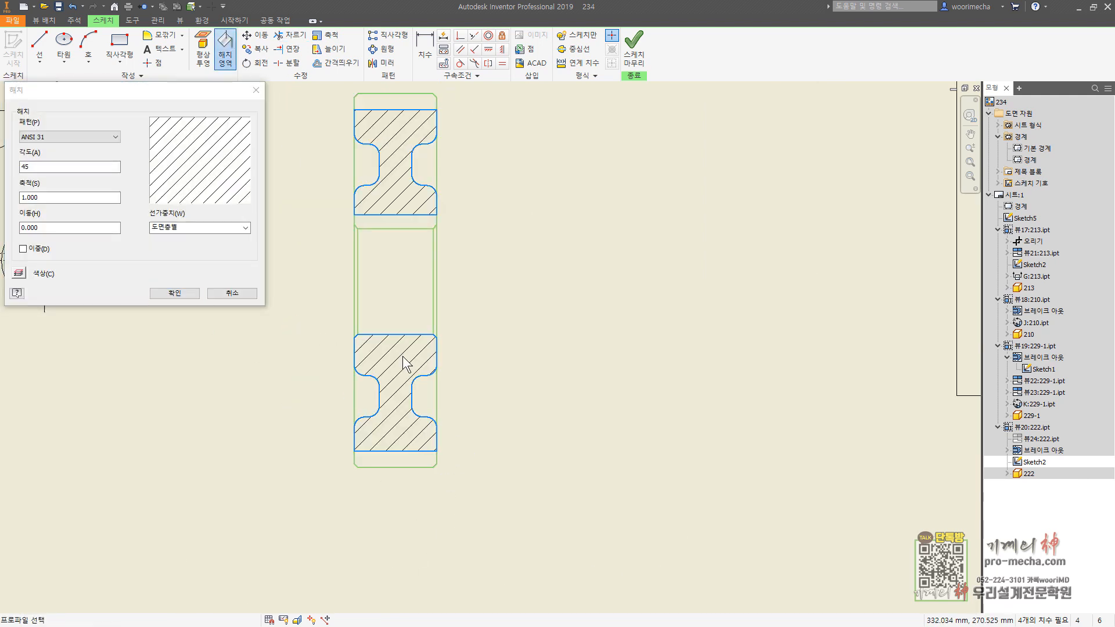
pyautogui.click(173, 294)
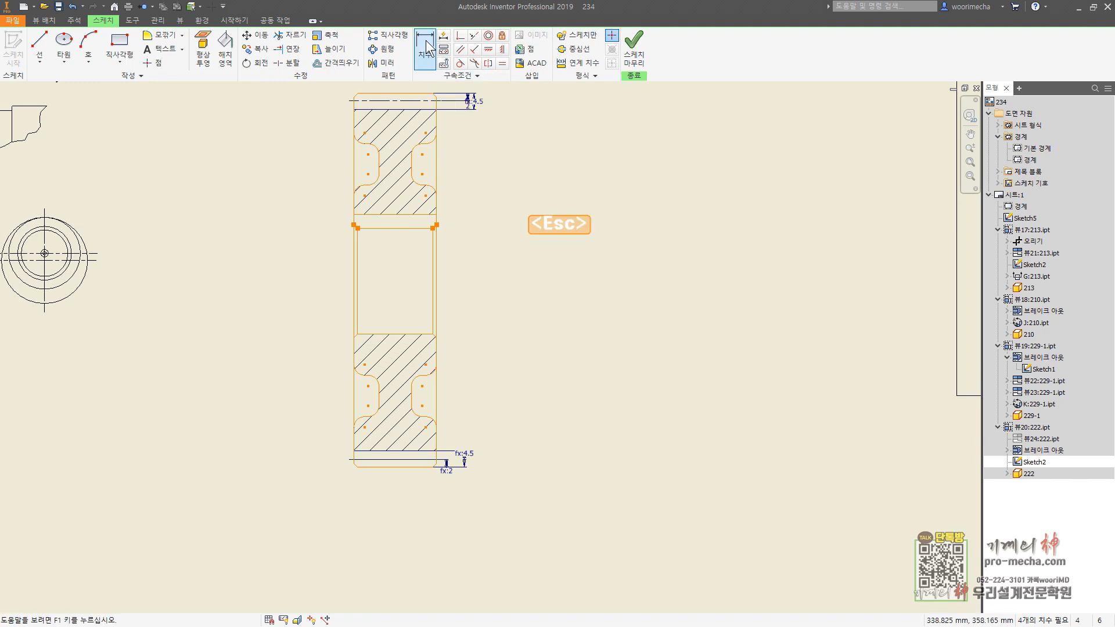
pyautogui.click(626, 51)
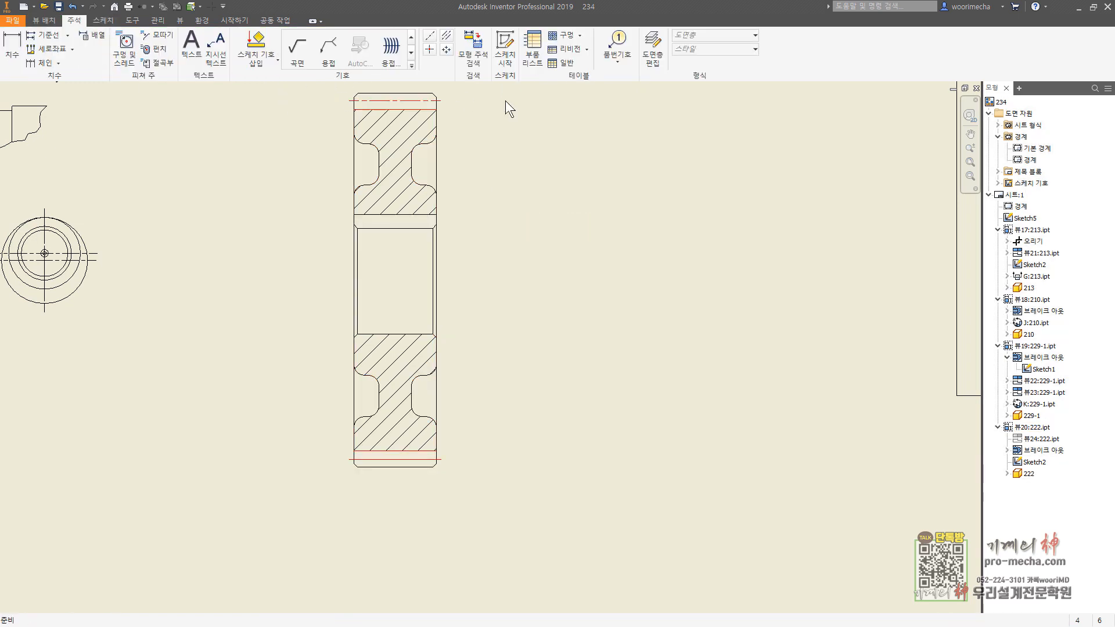
# Add a bisector centerline through the bore of the gear section and extend both ends beyond the gear's side faces.
pyautogui.click(446, 35)
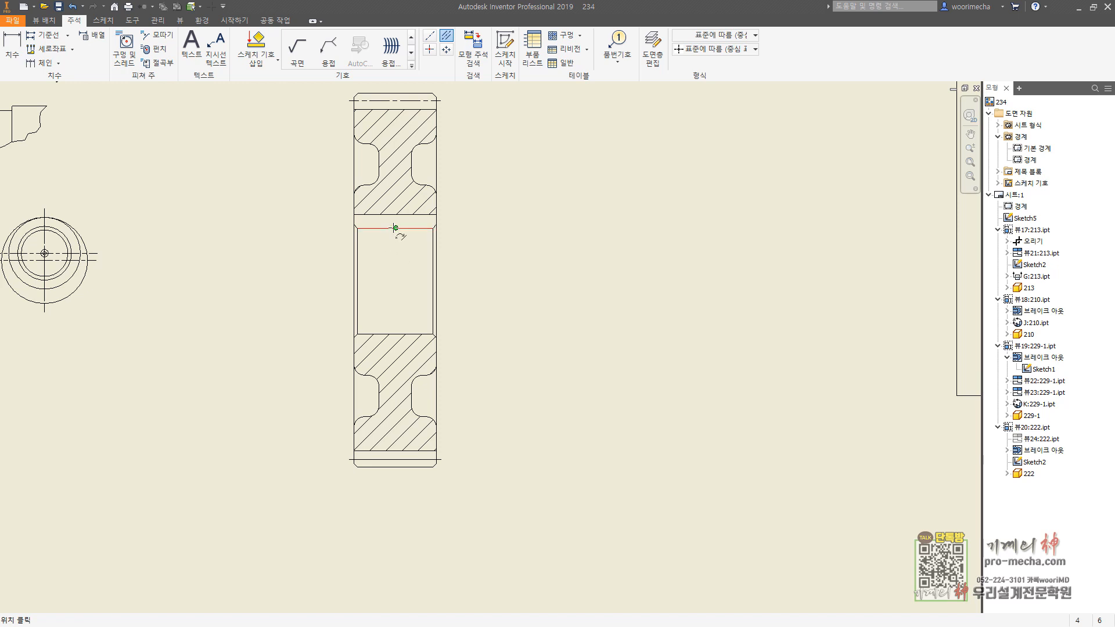
pyautogui.scroll(5, 422, 387)
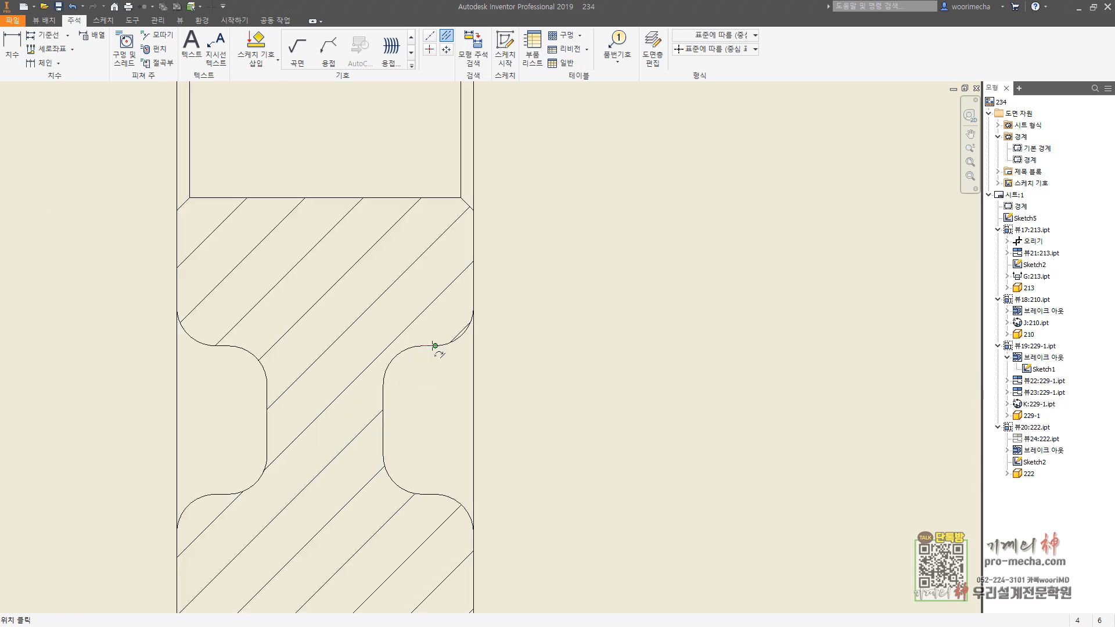
pyautogui.scroll(-6, 435, 346)
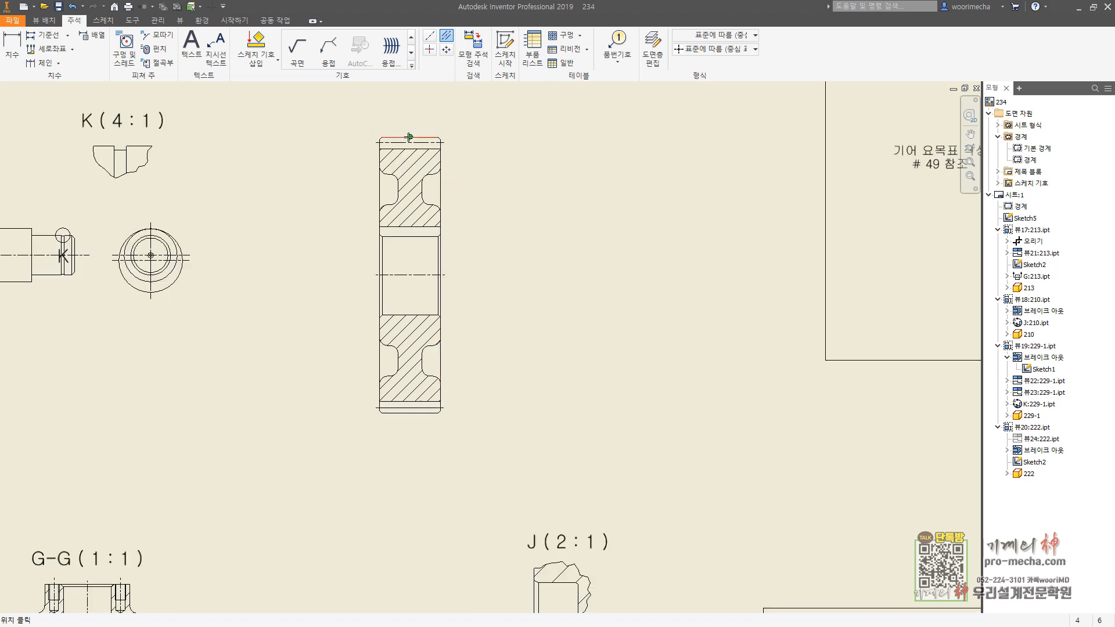
pyautogui.press('Escape')
pyautogui.click(377, 275)
pyautogui.click(371, 275)
pyautogui.press('Escape')
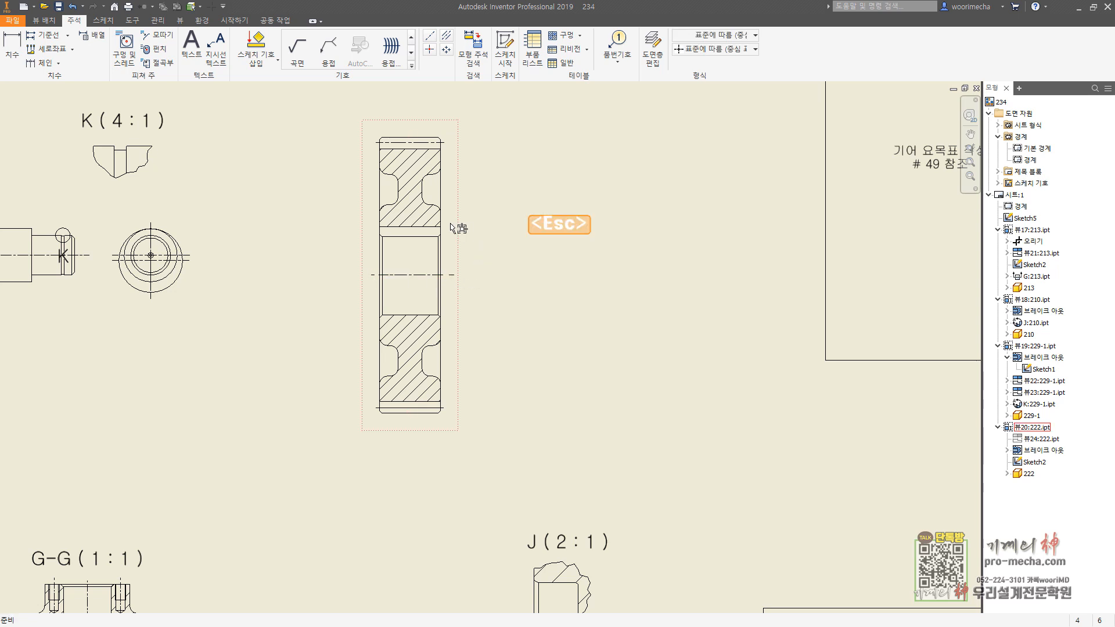
# Create a projected side view of the gear beside the section view.
pyautogui.click(45, 20)
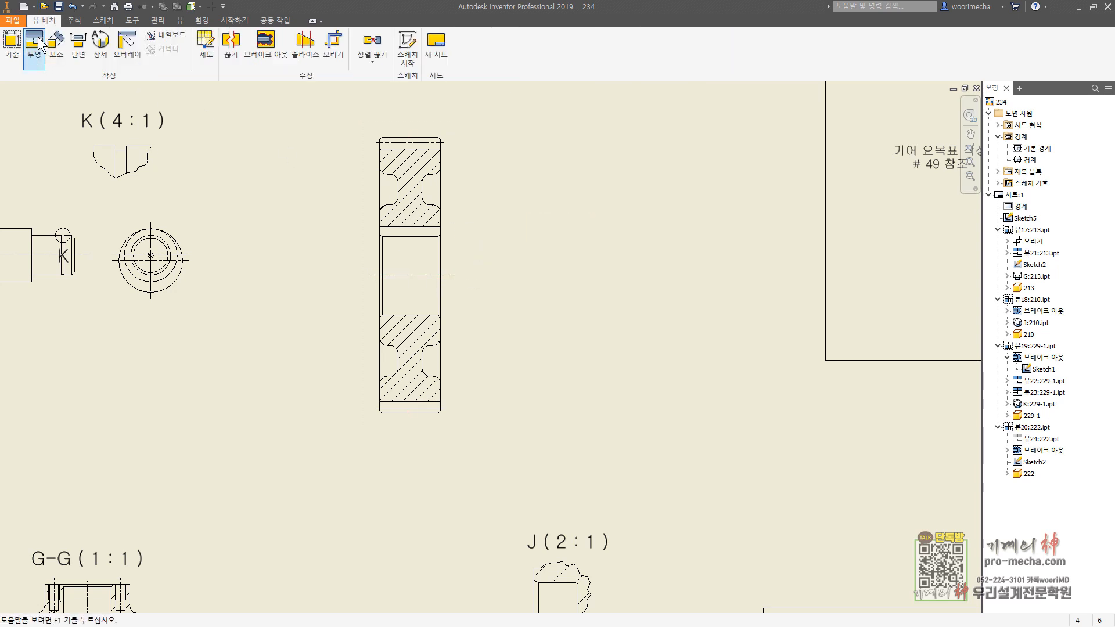
pyautogui.click(39, 39)
pyautogui.click(441, 259)
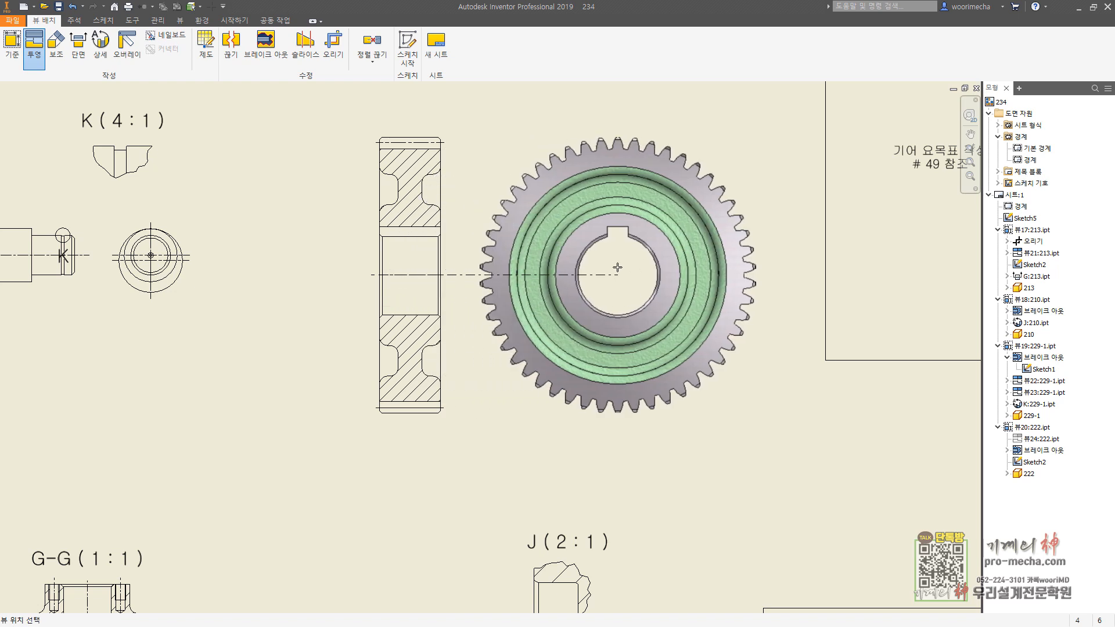
pyautogui.click(617, 267)
pyautogui.rightClick(580, 310)
pyautogui.click(592, 320)
pyautogui.press('Escape')
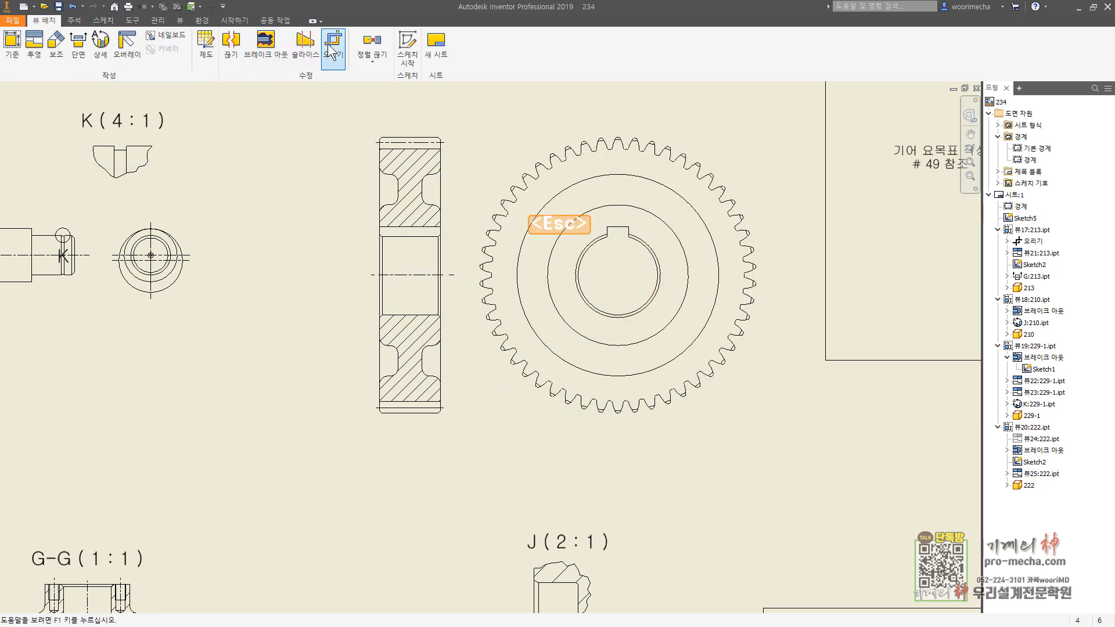
# Crop the projected gear view to the right half of the keyed bore, from above the keyway down to the bore's lowest point.
pyautogui.click(328, 43)
pyautogui.click(674, 205)
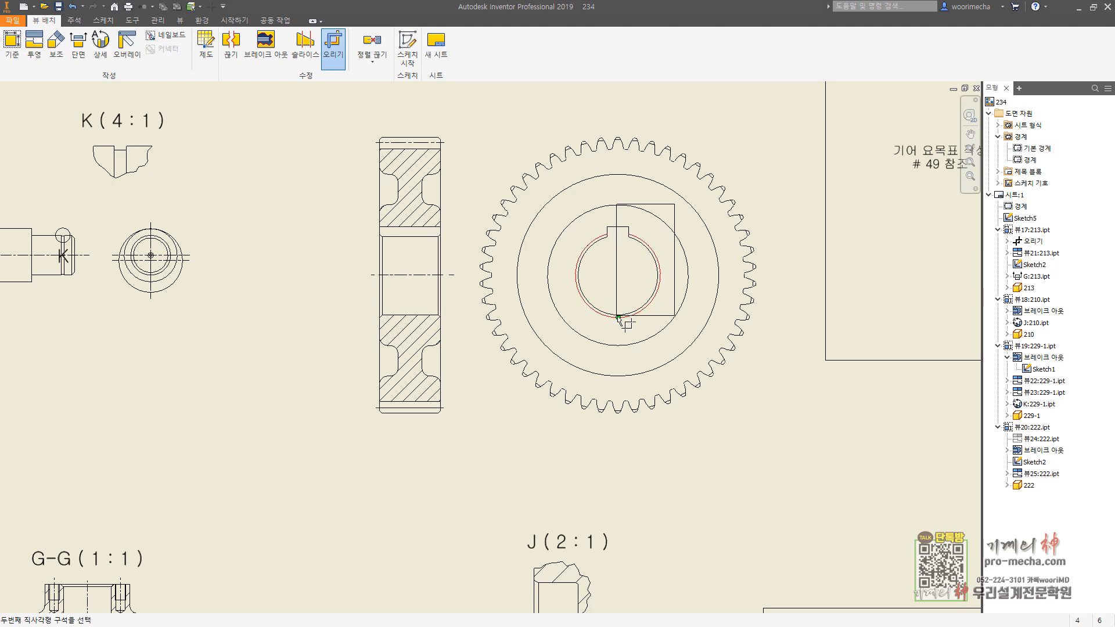
pyautogui.scroll(5, 617, 317)
pyautogui.click(617, 319)
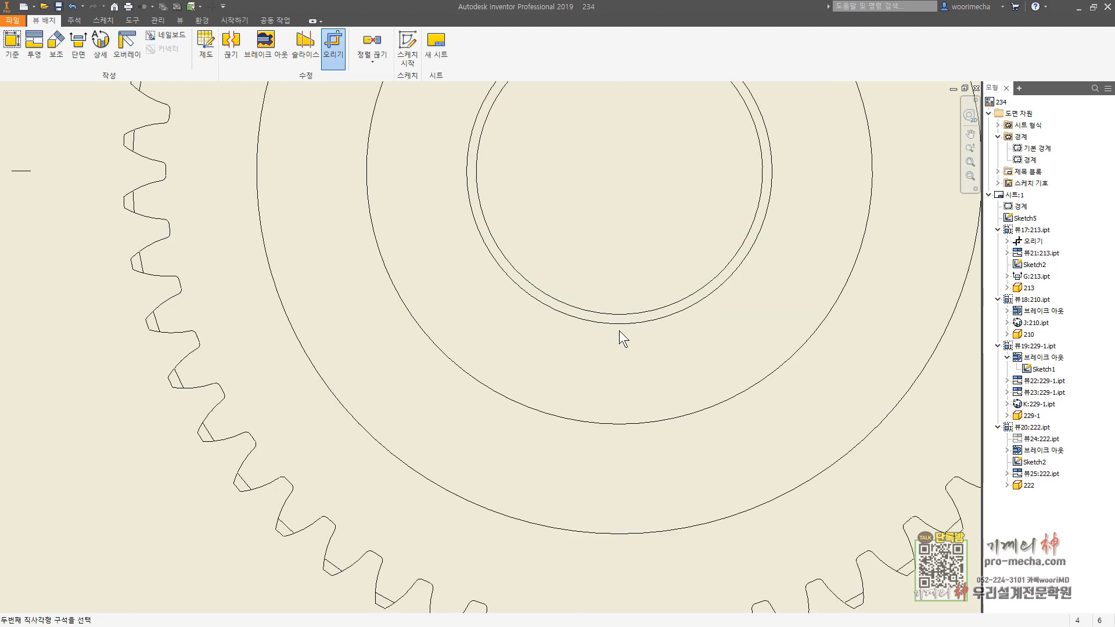
pyautogui.scroll(-5, 619, 330)
pyautogui.press('Escape')
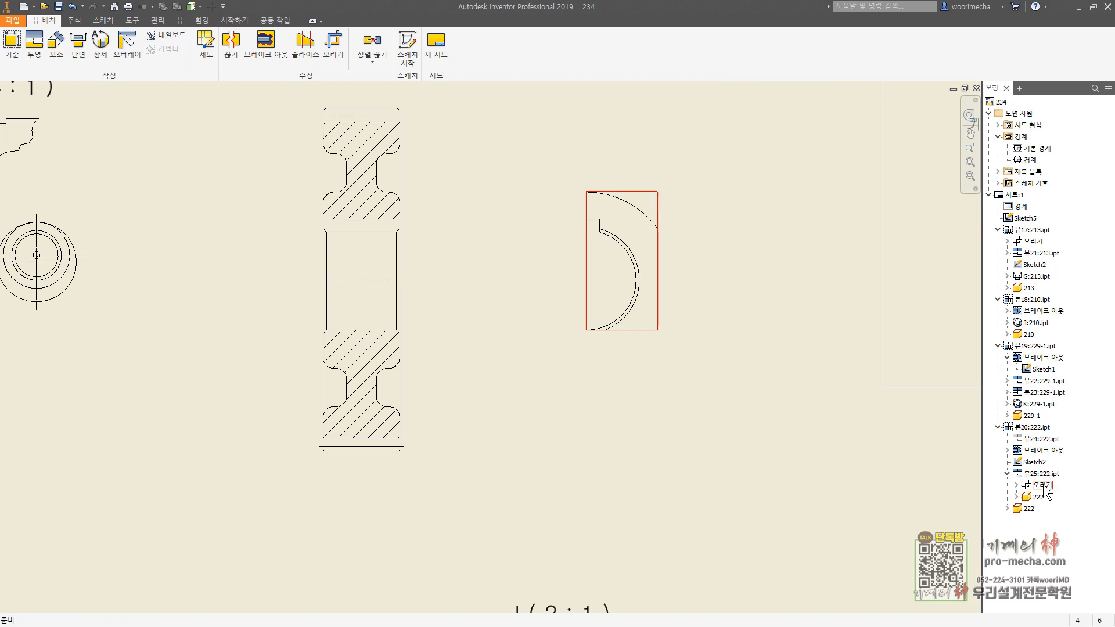
# Hide the crop's cut lines, the outer hub arc and the bore's chamfer arc in the cropped gear view.
pyautogui.rightClick(1027, 484)
pyautogui.click(1023, 510)
pyautogui.rightClick(633, 206)
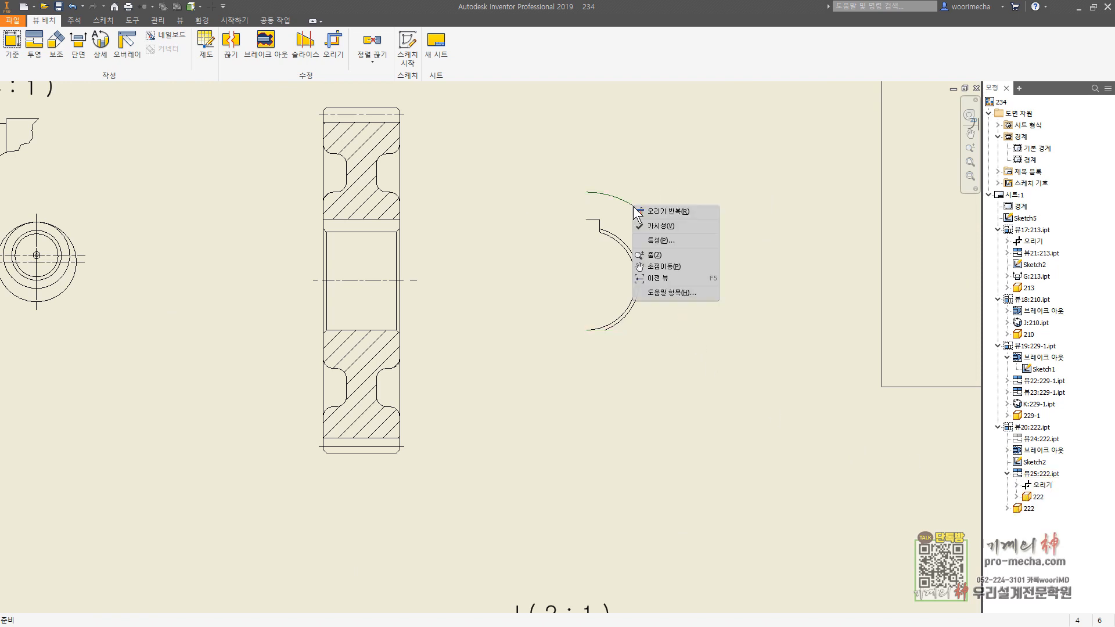
pyautogui.click(645, 227)
pyautogui.rightClick(623, 242)
pyautogui.click(645, 260)
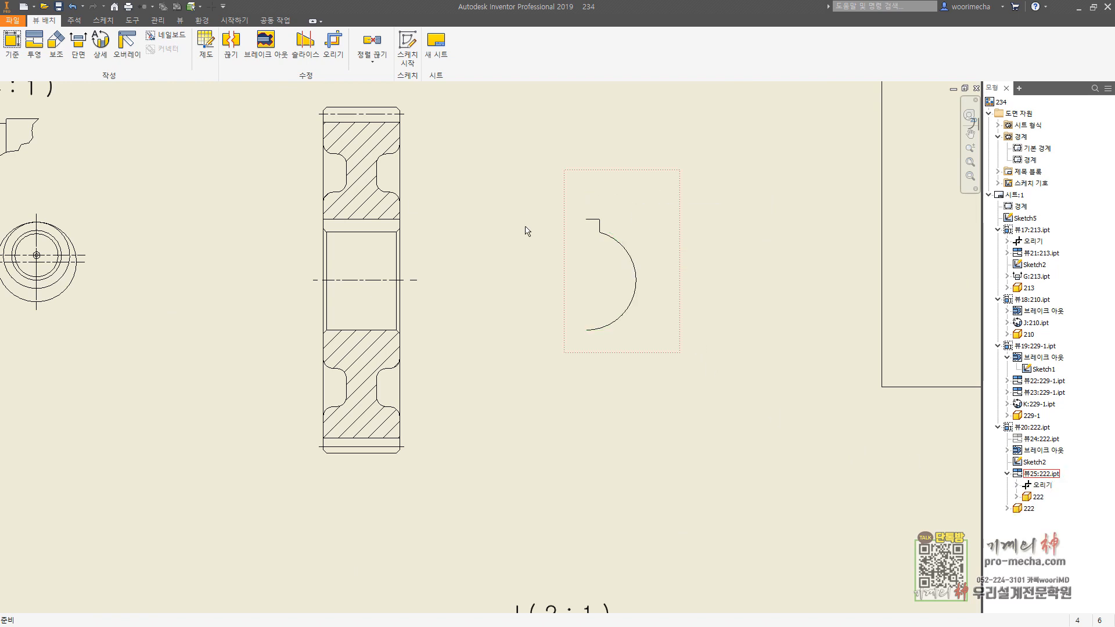
# Add a center mark to the bore arc of the cropped view and lengthen its vertical centerline at both ends.
pyautogui.click(74, 20)
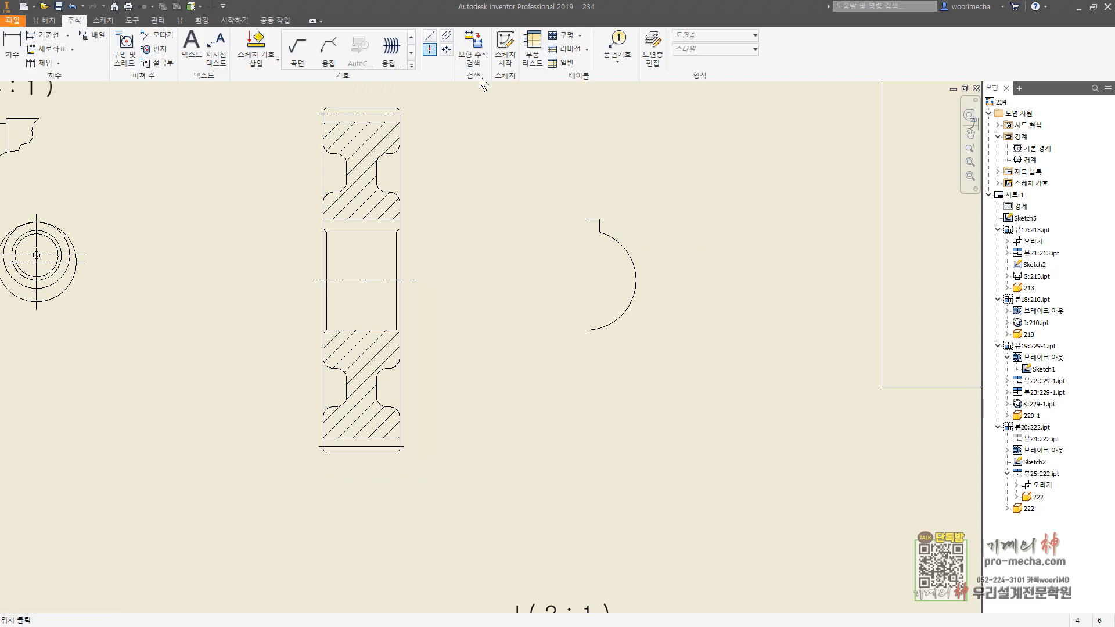
pyautogui.click(429, 49)
pyautogui.click(621, 250)
pyautogui.press('Escape')
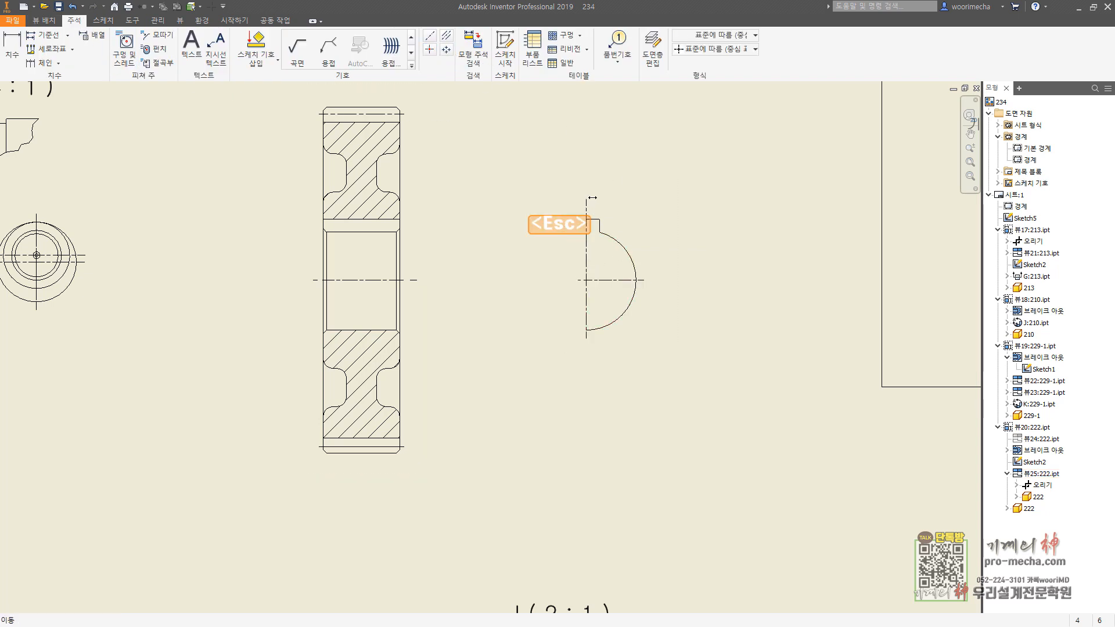
pyautogui.press('Escape')
pyautogui.click(592, 268)
pyautogui.press('Escape')
pyautogui.press('Escape')
pyautogui.press('Escape')
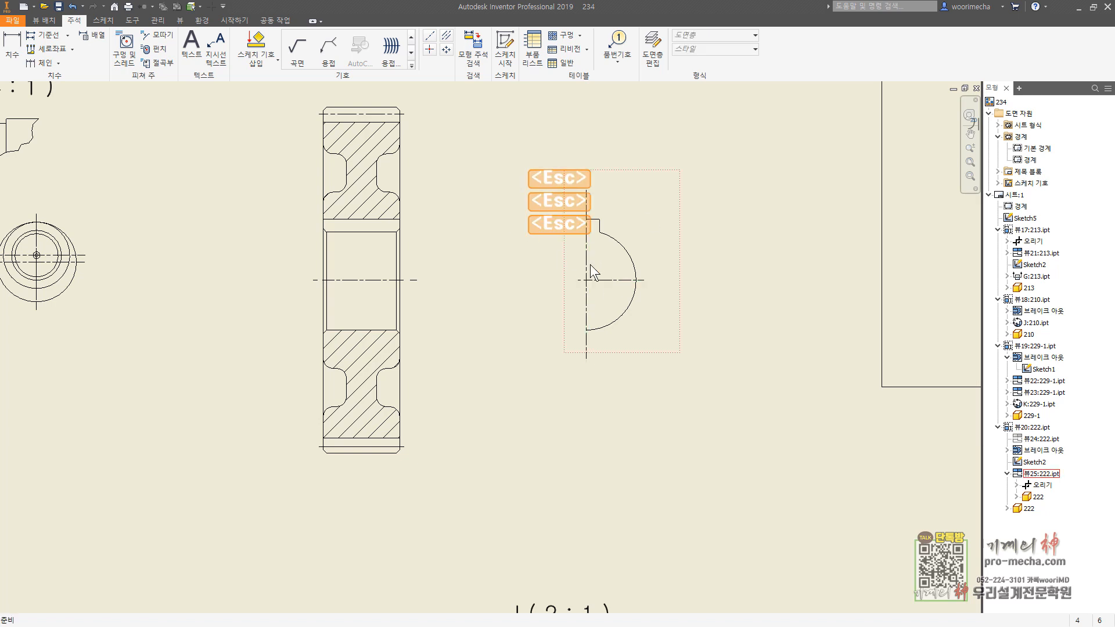
# Try to move the cropped keyway view to the opposite side of the sectioned gear view.
pyautogui.moveTo(652, 176); pyautogui.dragTo(233, 186)
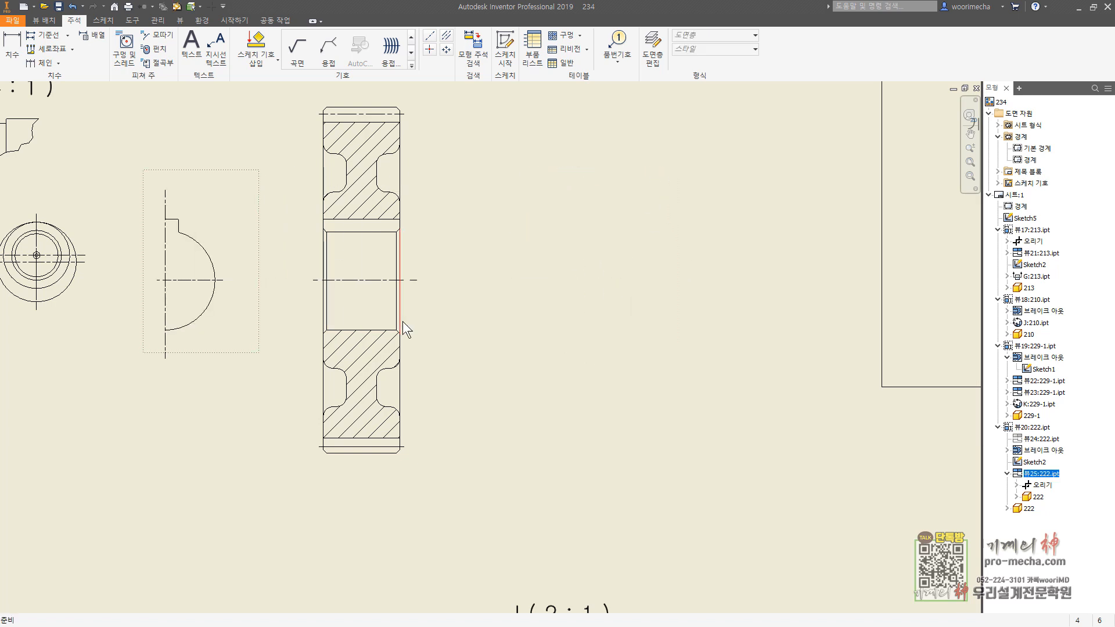
pyautogui.click(357, 186)
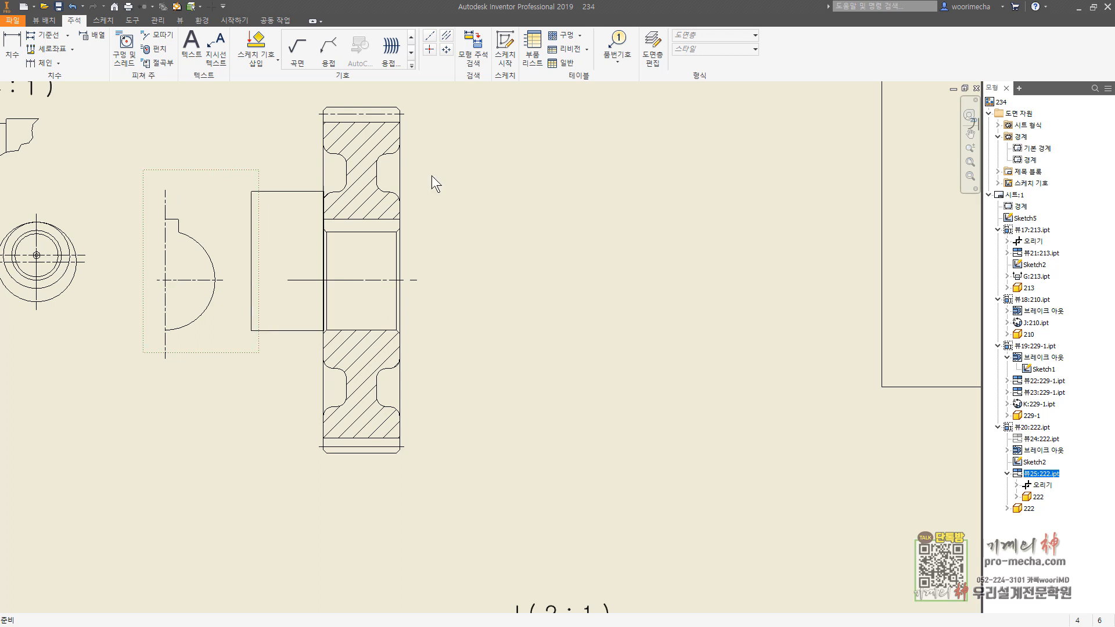
pyautogui.press('Escape')
pyautogui.hotkey('ctrl', 'z')
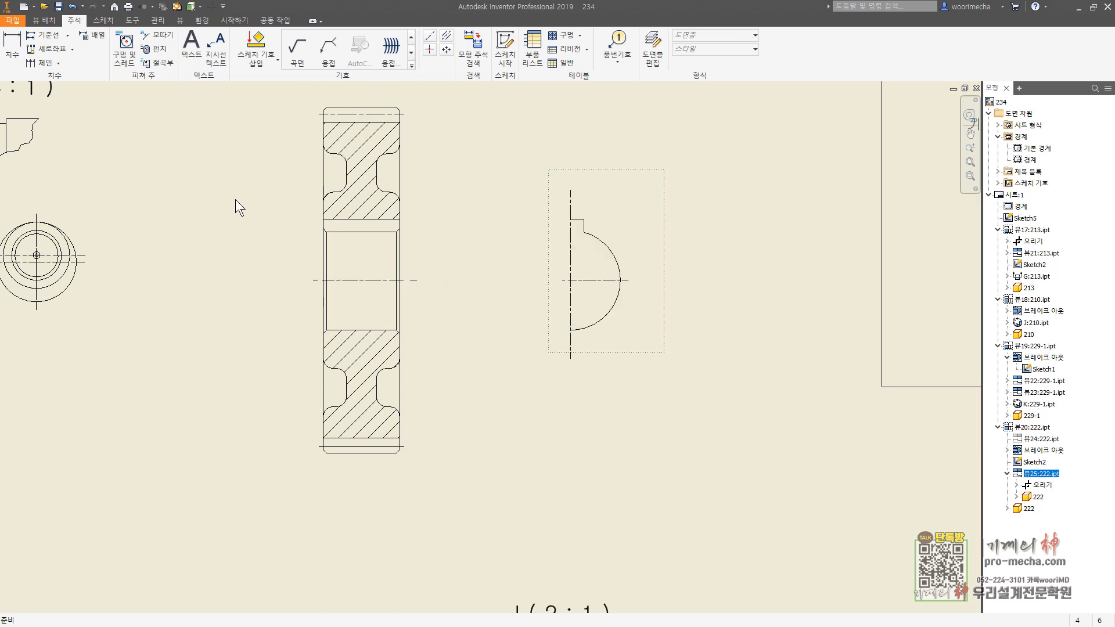
pyautogui.hotkey('ctrl', '2')
pyautogui.hotkey('ctrl', '1')
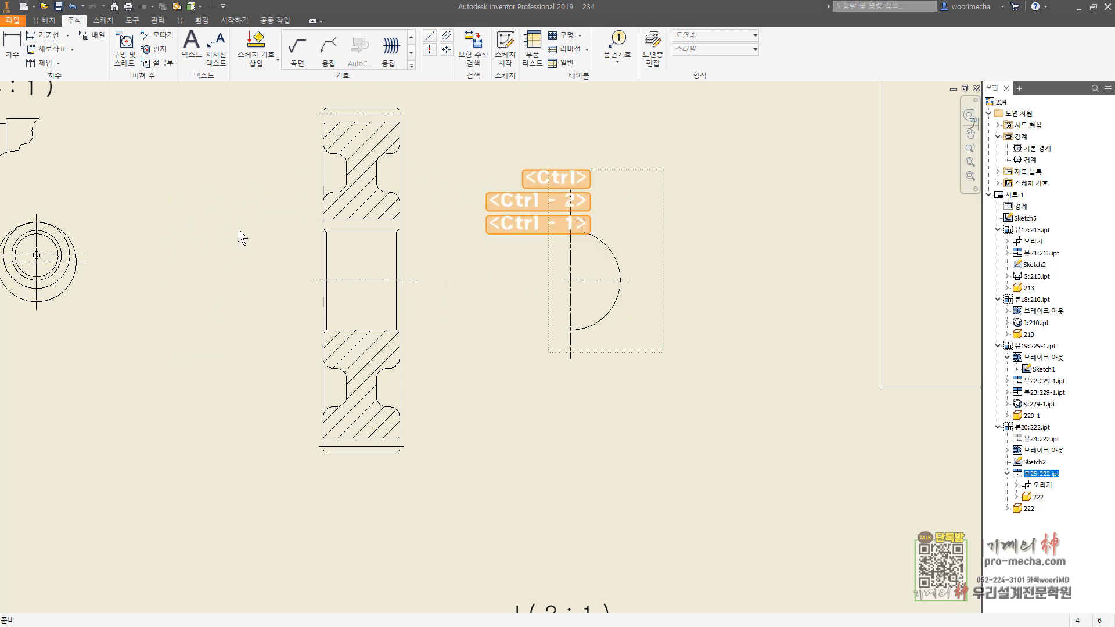
pyautogui.hotkey('ctrl', '2')
pyautogui.moveTo(234, 208)
pyautogui.mouseDown()
pyautogui.moveTo(188, 207)
pyautogui.moveTo(183, 347)
pyautogui.mouseUp()
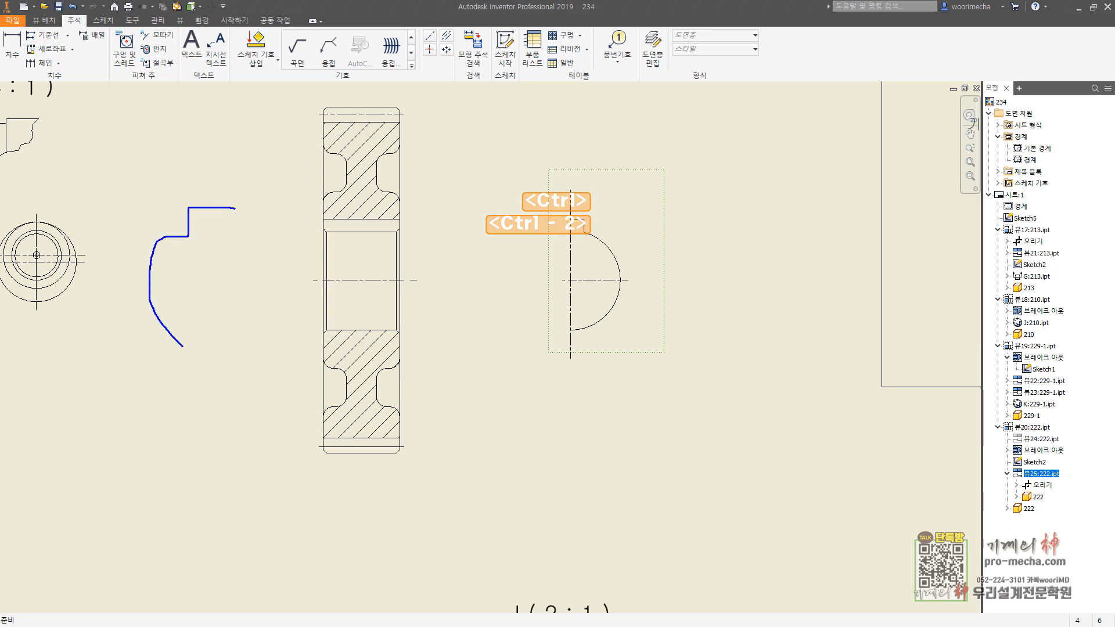
pyautogui.moveTo(235, 274); pyautogui.dragTo(252, 388)
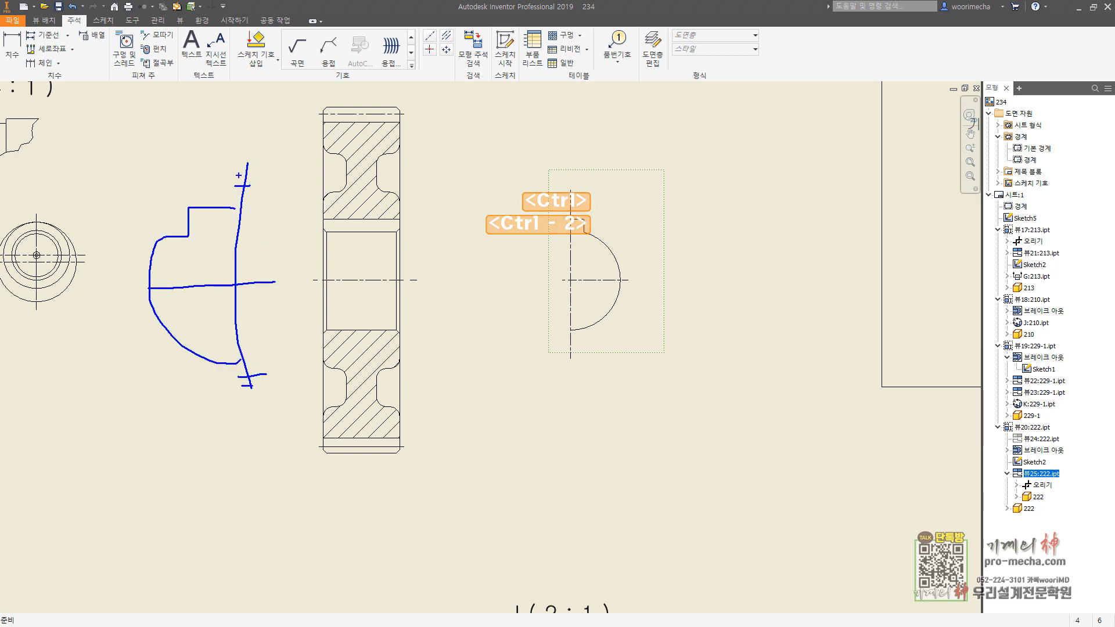
pyautogui.press('Escape')
pyautogui.press('Escape')
pyautogui.press('Escape')
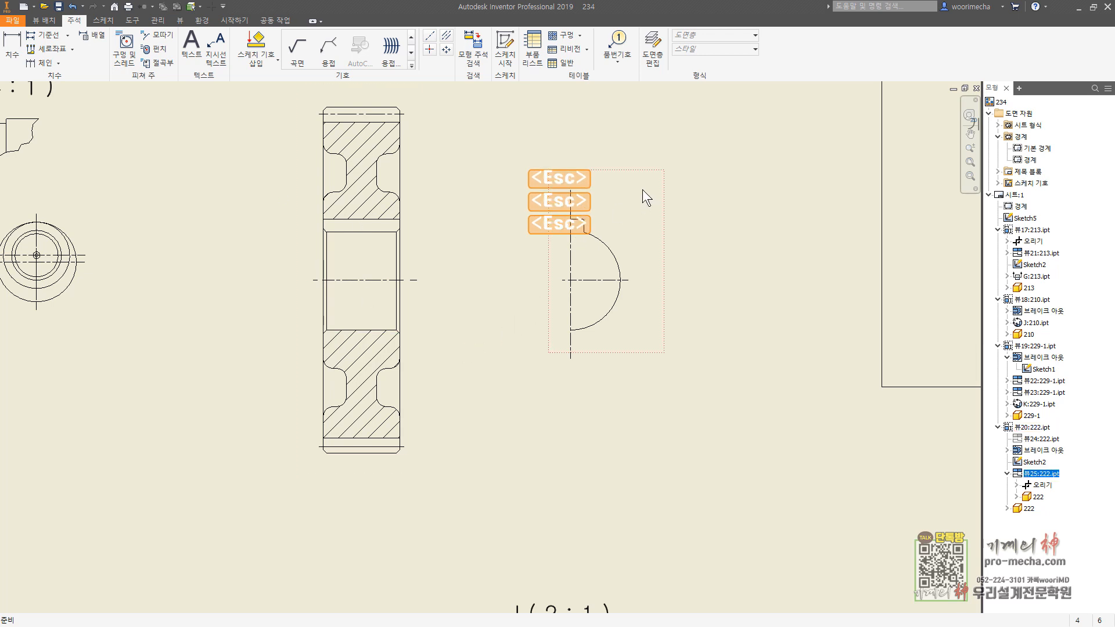
# Sketch a rectangle about 6.5 mm wide across the vertical centerline just above the keyway in the cropped view, with sketch-only vertical sides.
pyautogui.click(573, 189)
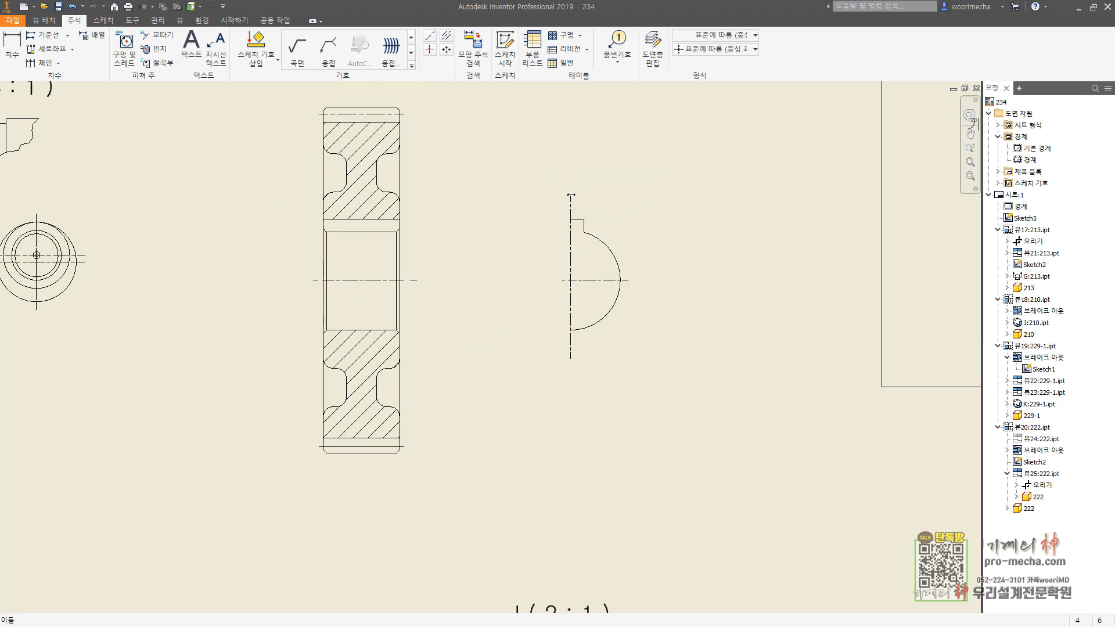
pyautogui.click(506, 49)
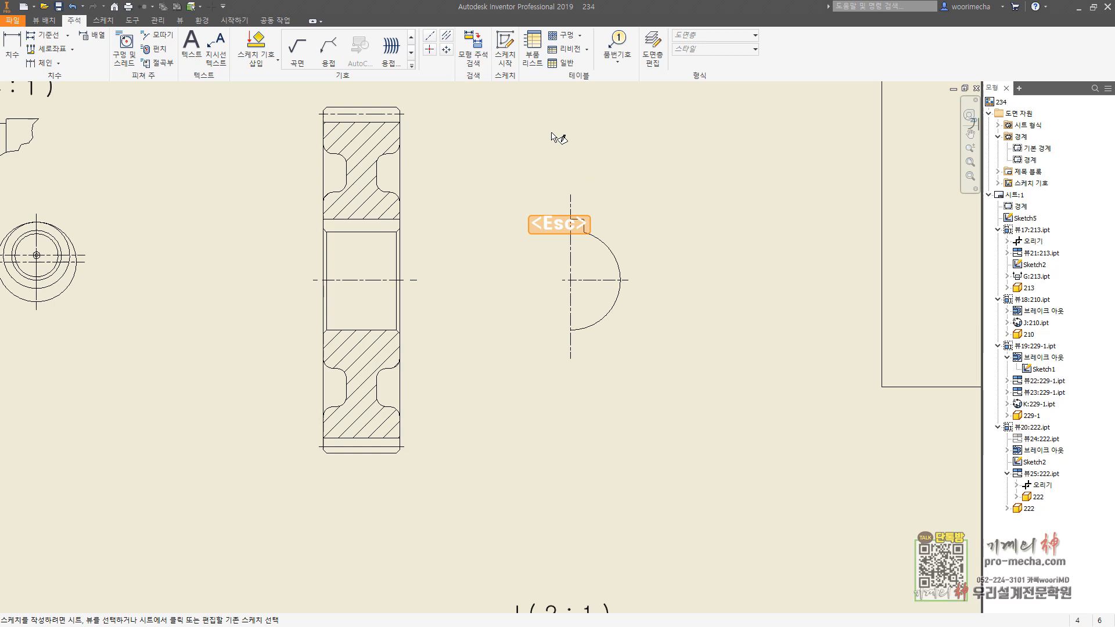
pyautogui.click(590, 211)
pyautogui.click(138, 64)
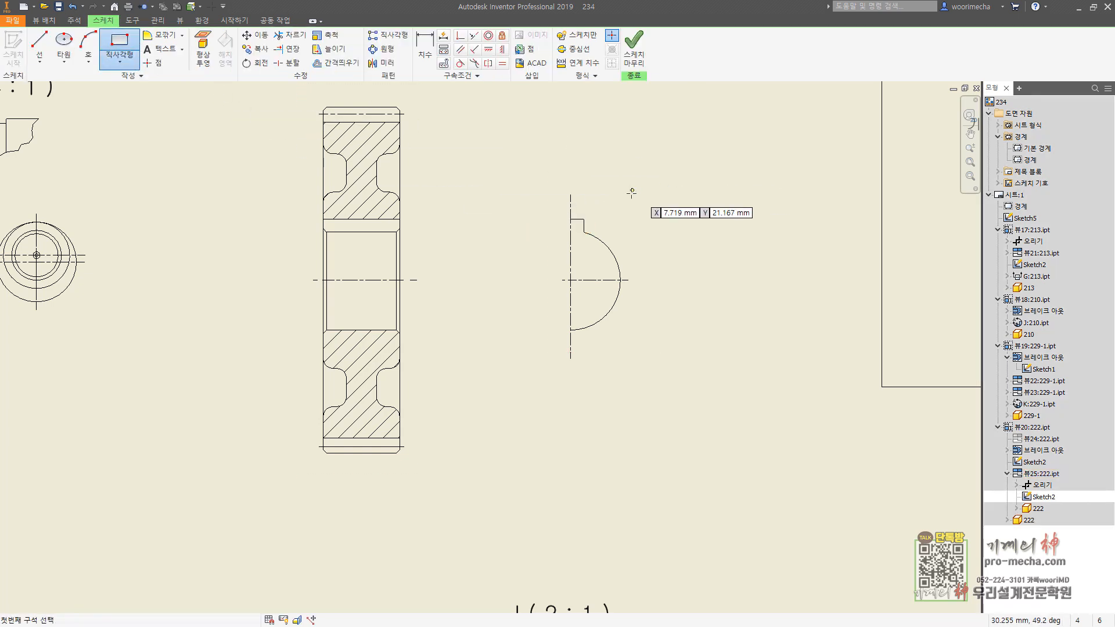
pyautogui.scroll(5, 615, 195)
pyautogui.click(388, 208)
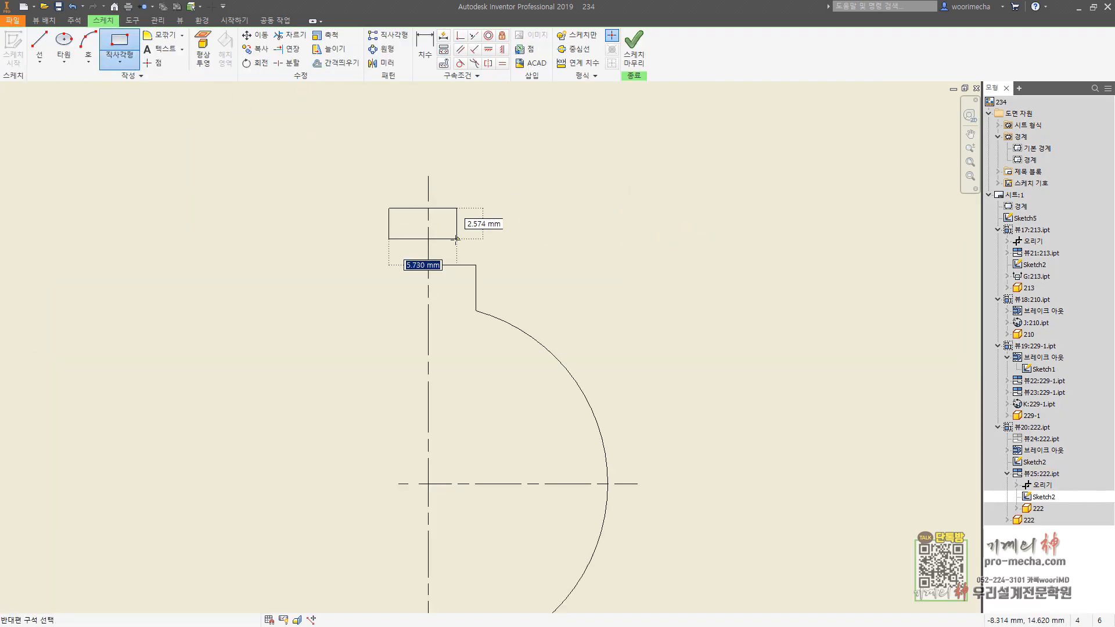
pyautogui.click(467, 238)
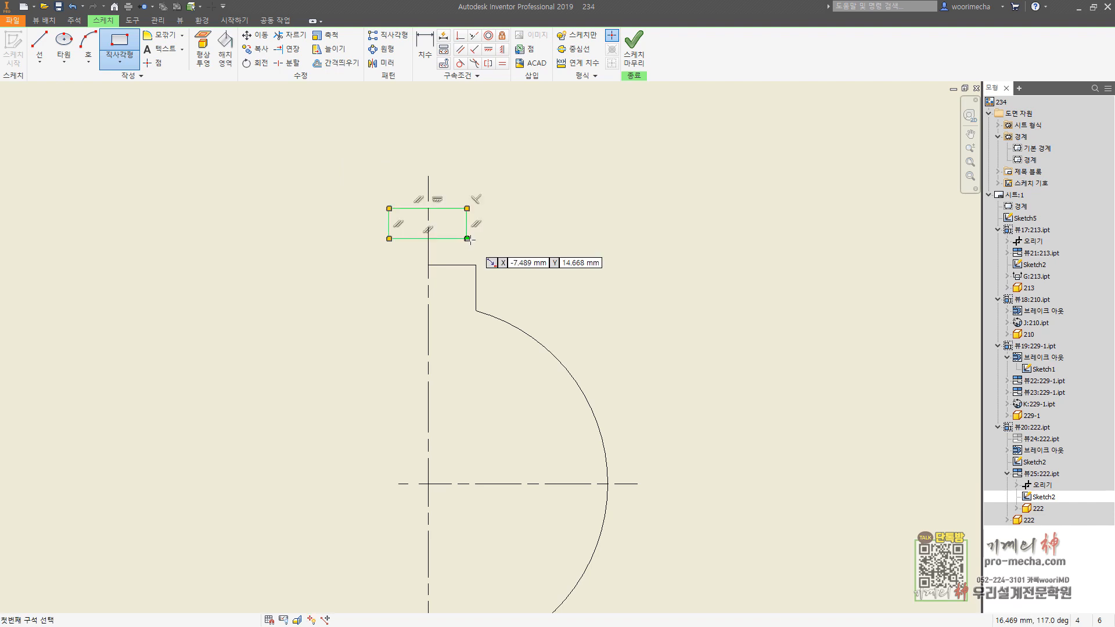
pyautogui.press('Escape')
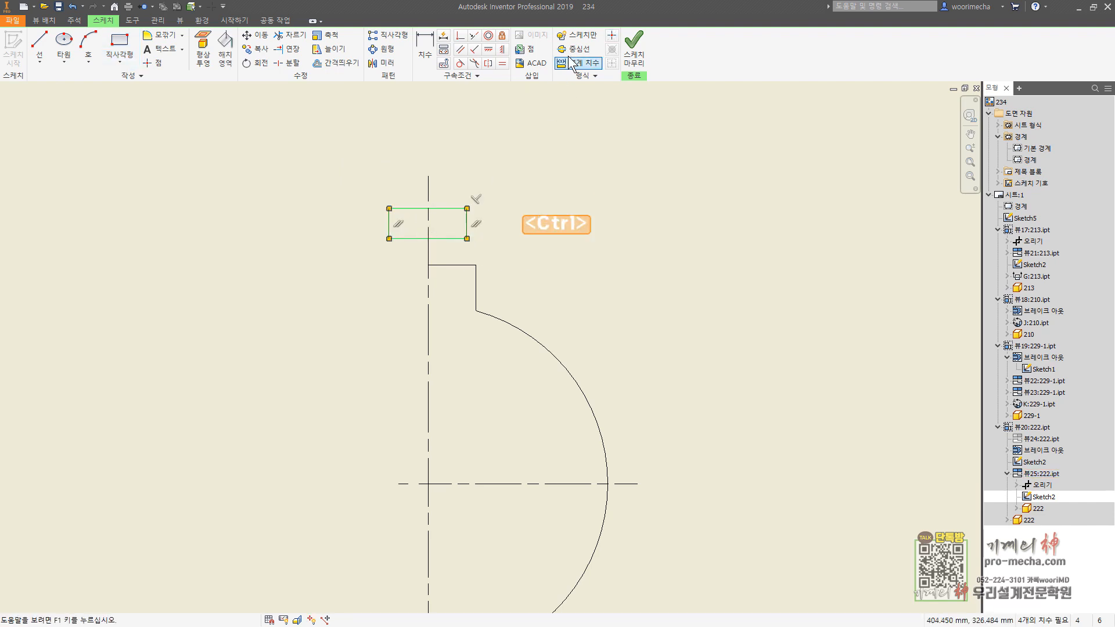
# Sketch a second rectangle about 6.5 mm wide and 3 mm high across the vertical centerline below the bore arc.
pyautogui.click(119, 44)
pyautogui.scroll(-3, 360, 168)
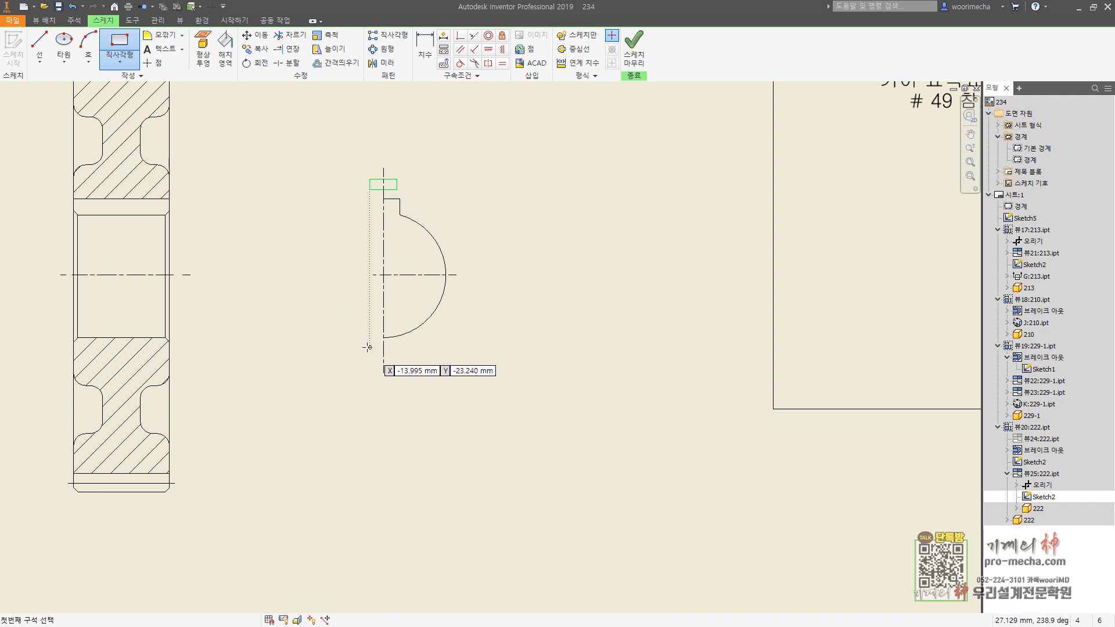
pyautogui.click(369, 347)
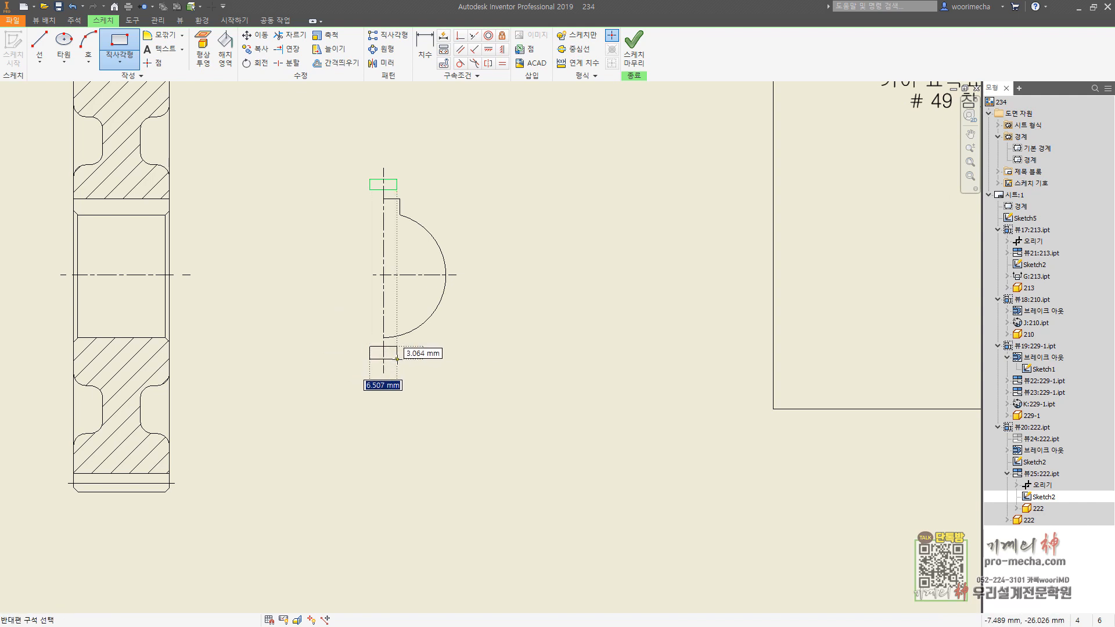
pyautogui.click(398, 358)
pyautogui.press('Escape')
# Make the lower rectangle's two vertical sides sketch-only and finish the sketch.
pyautogui.scroll(5, 399, 356)
pyautogui.click(340, 349)
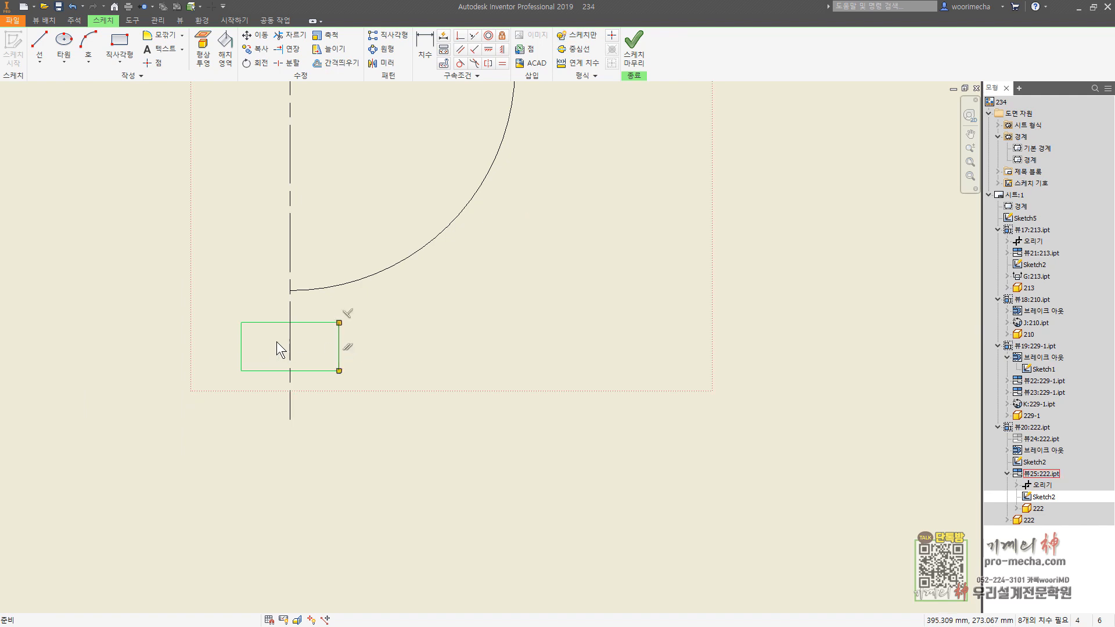
pyautogui.keyDown('ctrl'); pyautogui.click(242, 341); pyautogui.keyUp('ctrl')
pyautogui.click(587, 37)
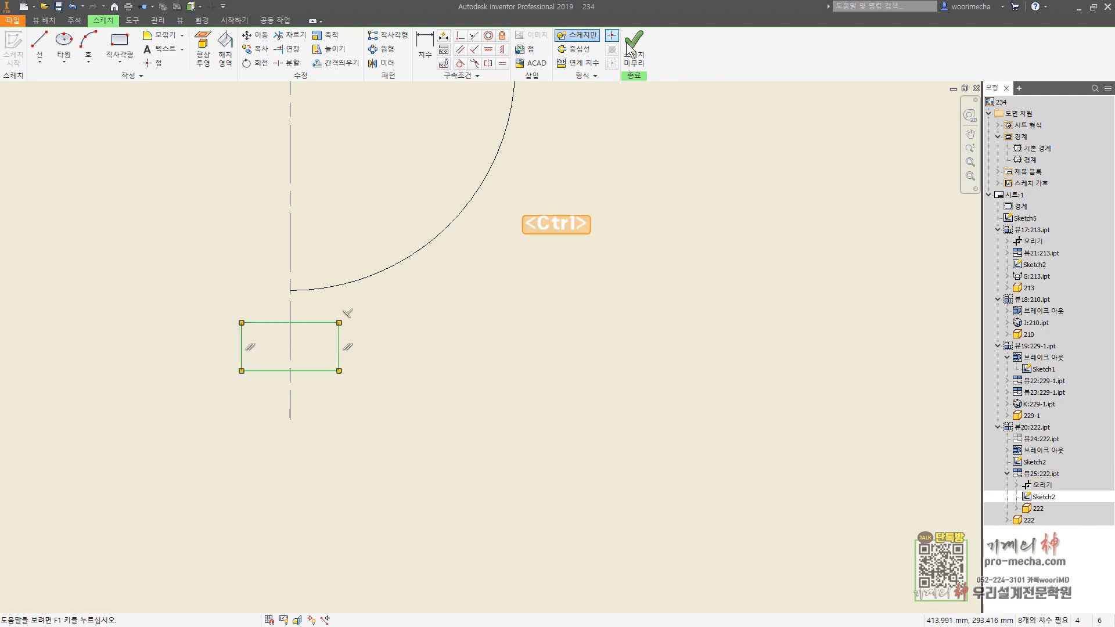
pyautogui.click(632, 43)
# Move the housing's half front view, its quarter top view and detail view J slightly lower on the sheet.
pyautogui.scroll(-5, 540, 264)
pyautogui.moveTo(570, 240); pyautogui.dragTo(582, 312, button='middle')
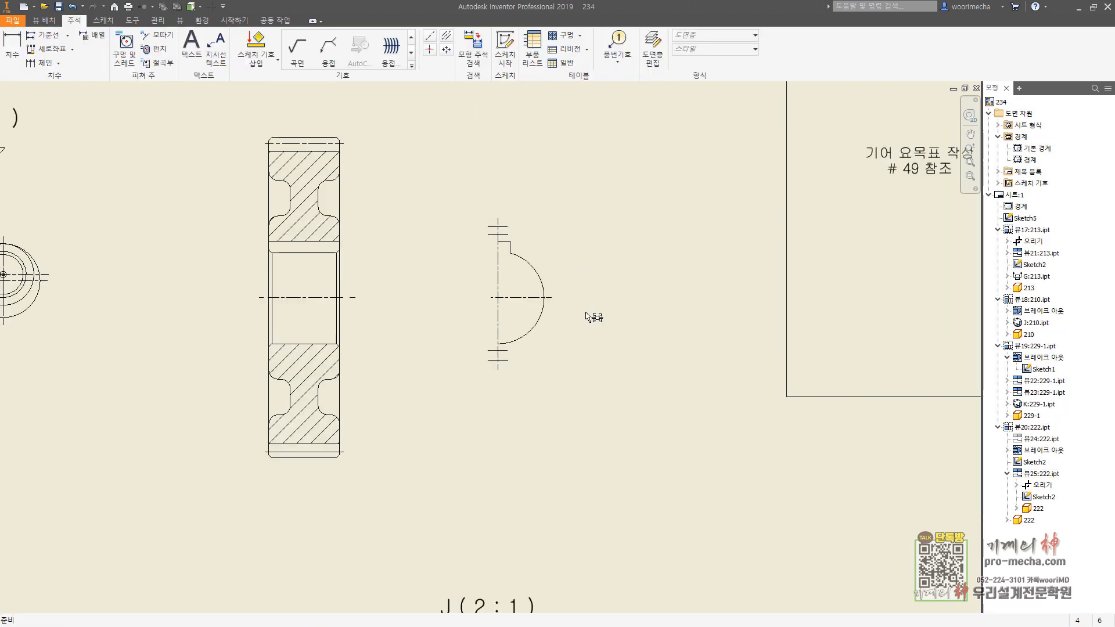
pyautogui.middleClick(576, 355)
pyautogui.middleClick(576, 356)
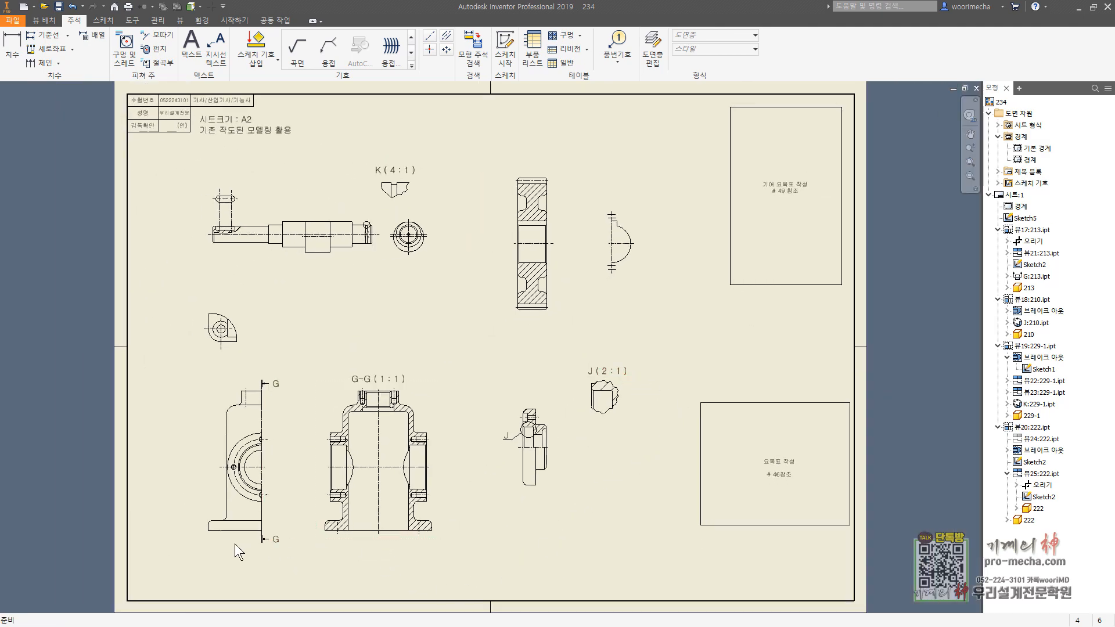
pyautogui.moveTo(233, 541); pyautogui.dragTo(232, 556)
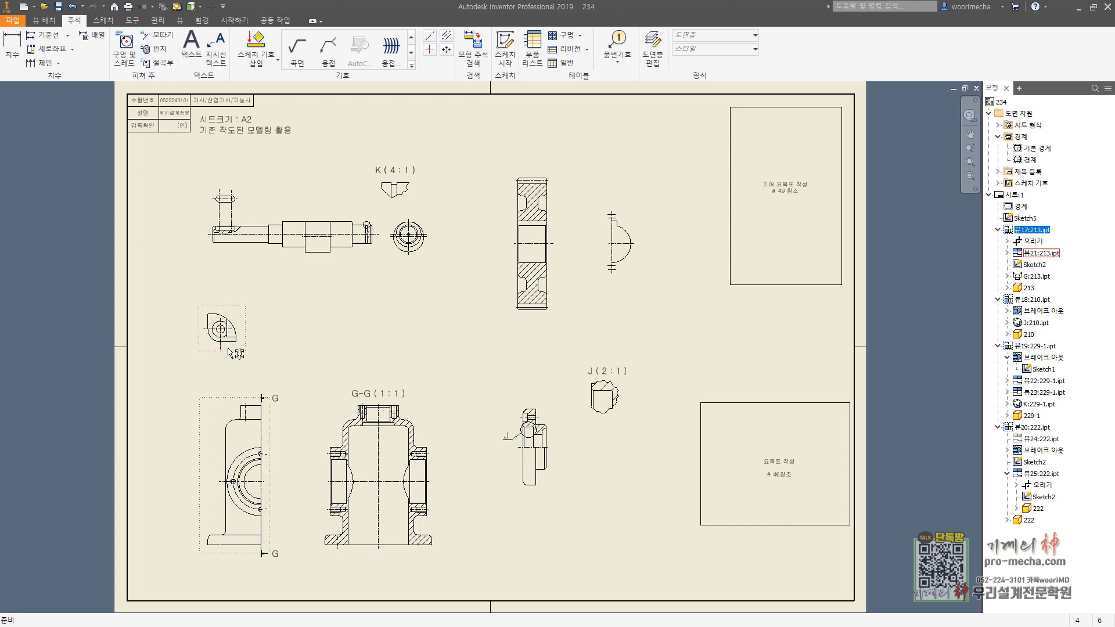
pyautogui.moveTo(227, 350); pyautogui.dragTo(228, 375)
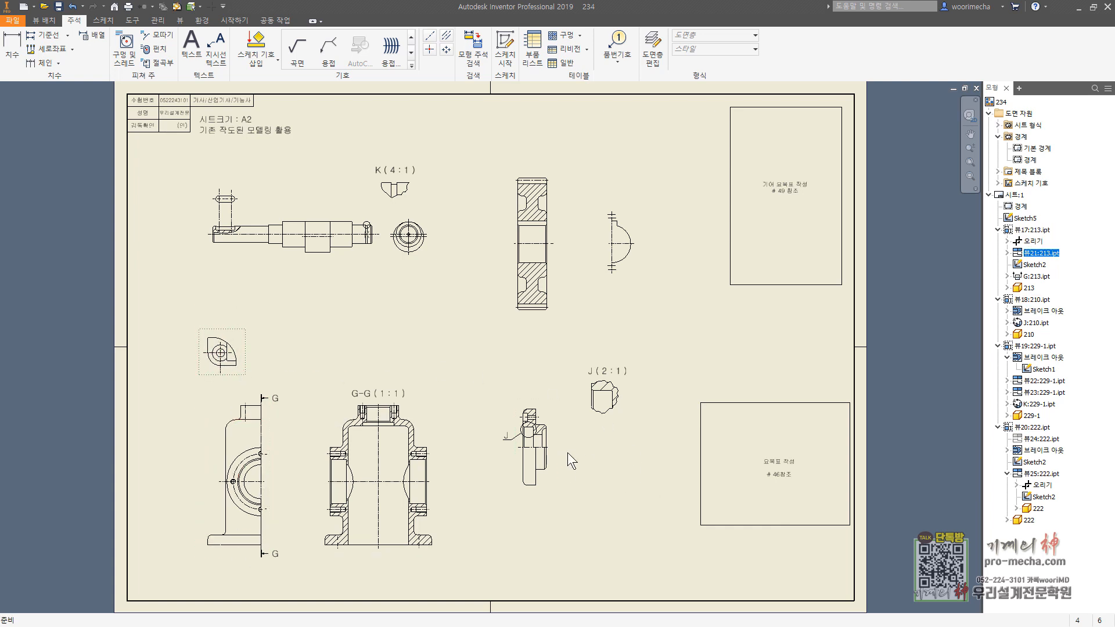
pyautogui.moveTo(614, 421); pyautogui.dragTo(617, 442)
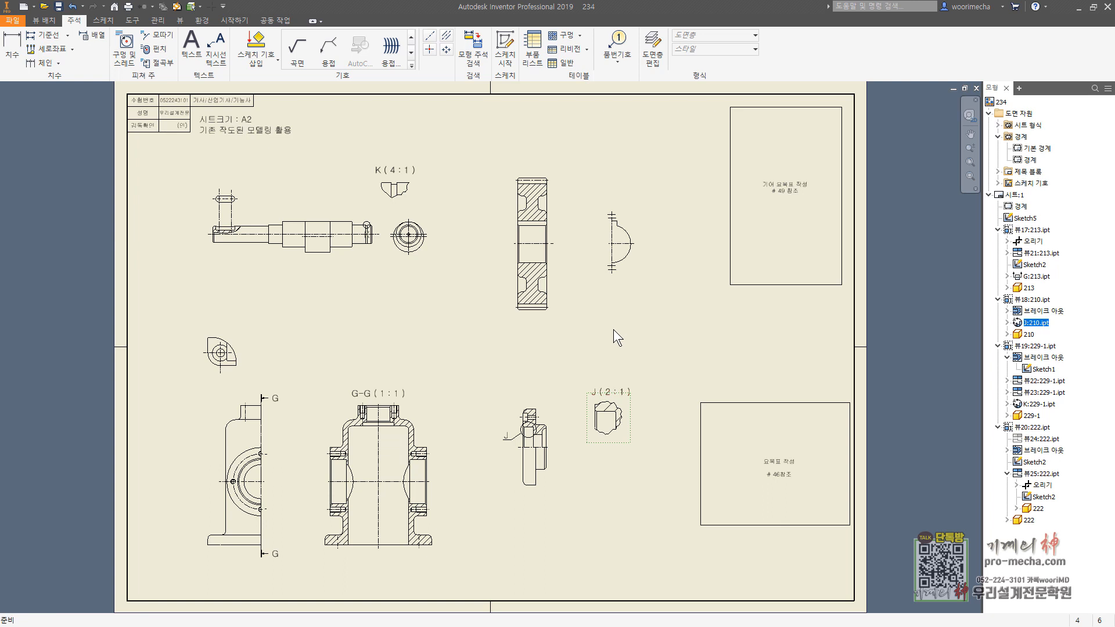
# Move the shaft view, its keyway view, detail view K and the sectioned gear view slightly lower on the sheet.
pyautogui.moveTo(350, 265); pyautogui.dragTo(351, 280)
pyautogui.moveTo(246, 221); pyautogui.dragTo(252, 237)
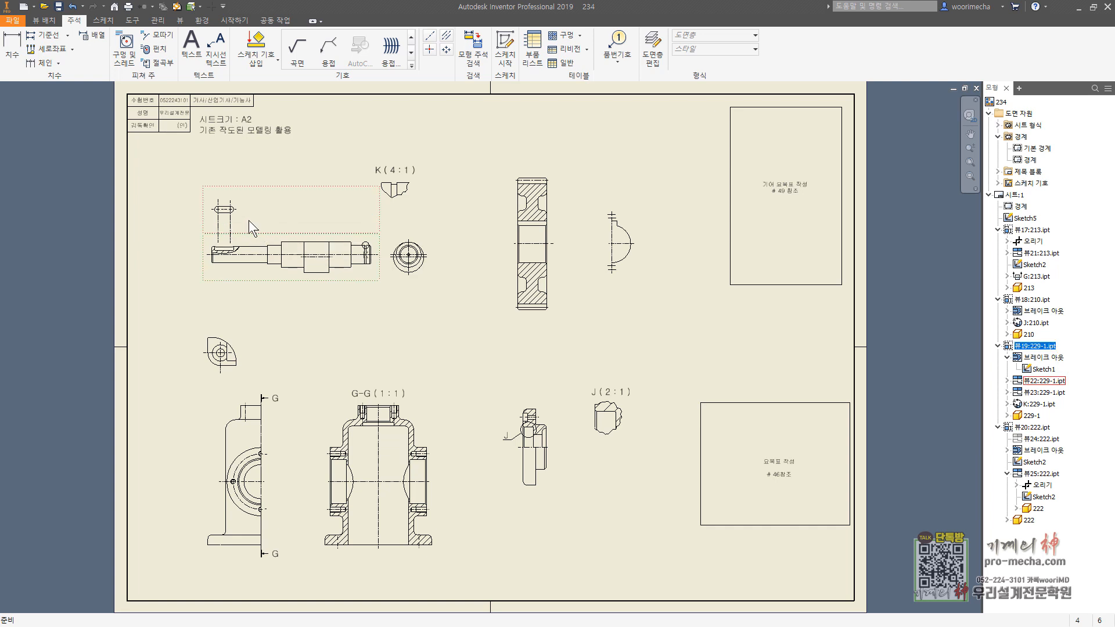
pyautogui.scroll(3, 249, 221)
pyautogui.press('Escape')
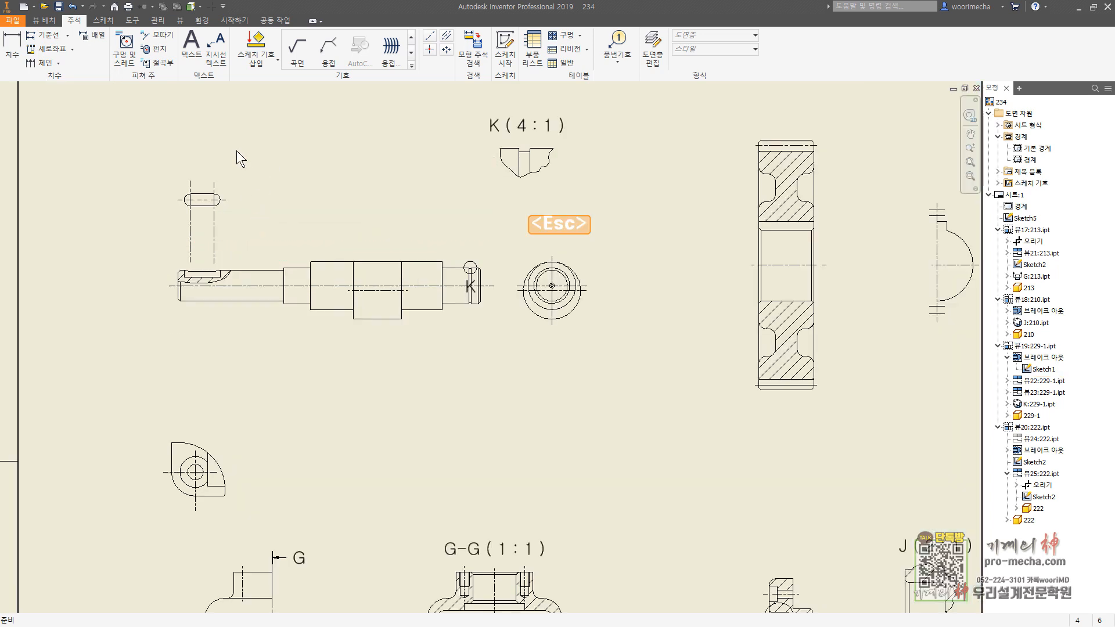
pyautogui.moveTo(235, 158); pyautogui.dragTo(236, 175)
pyautogui.press('Escape')
pyautogui.scroll(-3, 641, 298)
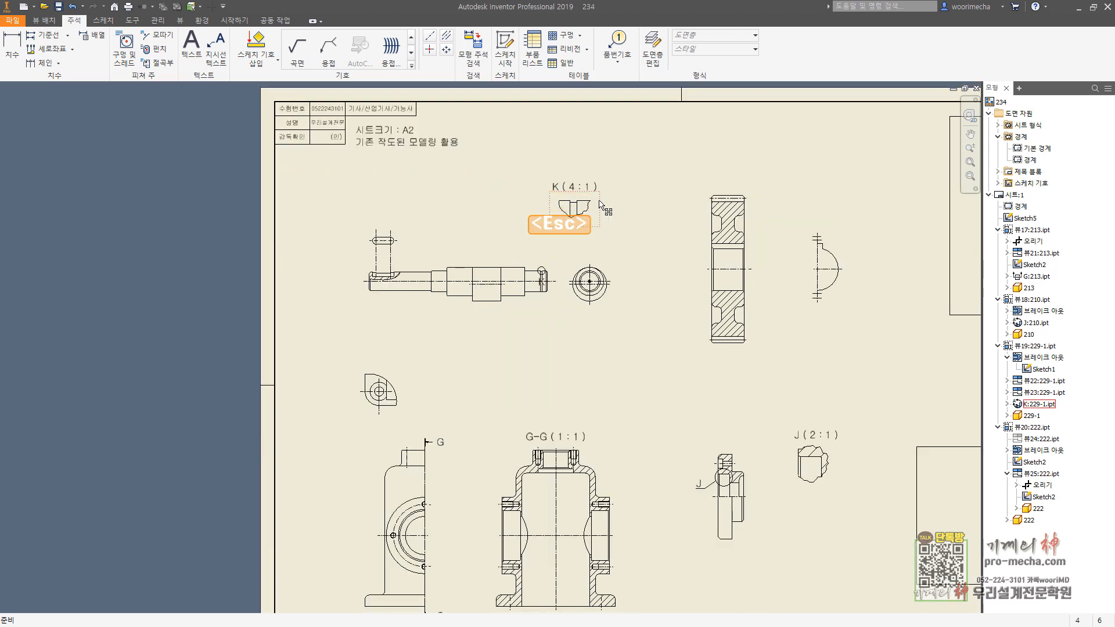
pyautogui.scroll(-4, 664, 343)
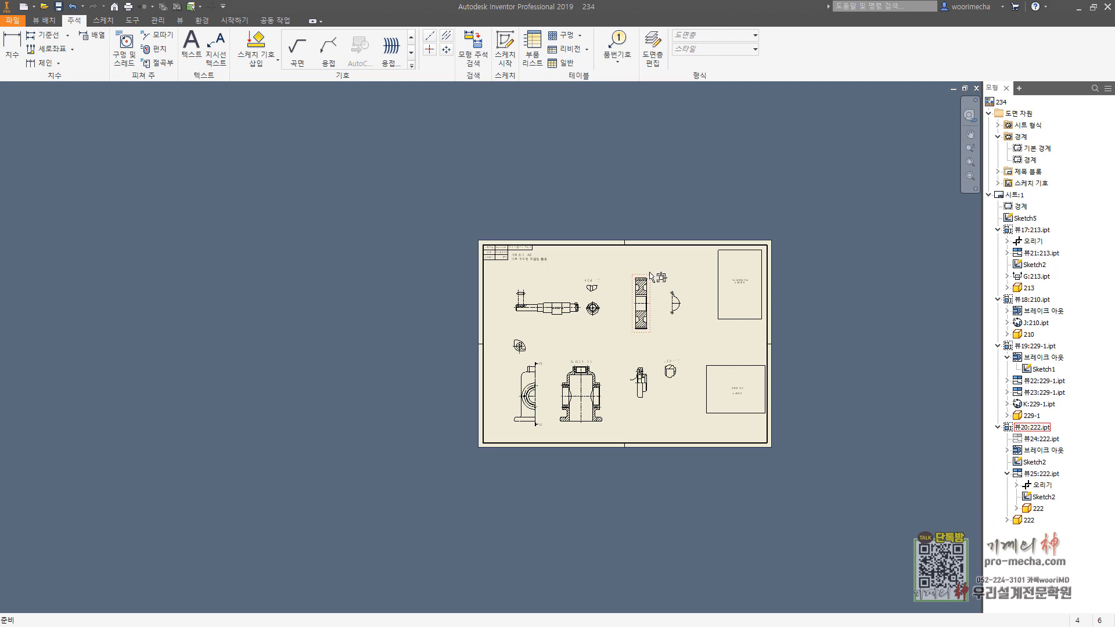
pyautogui.moveTo(649, 273); pyautogui.dragTo(649, 277)
# Draw a guide rectangle in a new sheet sketch, with one corner above each of the four parts' views, and finish the sketch.
pyautogui.click(505, 49)
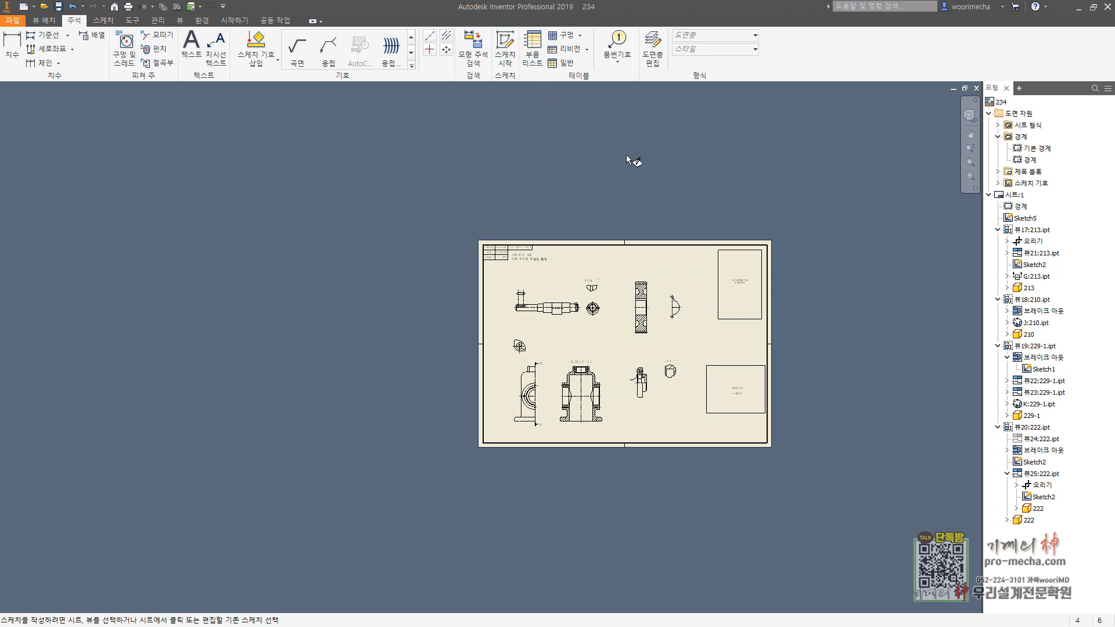
pyautogui.click(699, 262)
pyautogui.press('Home')
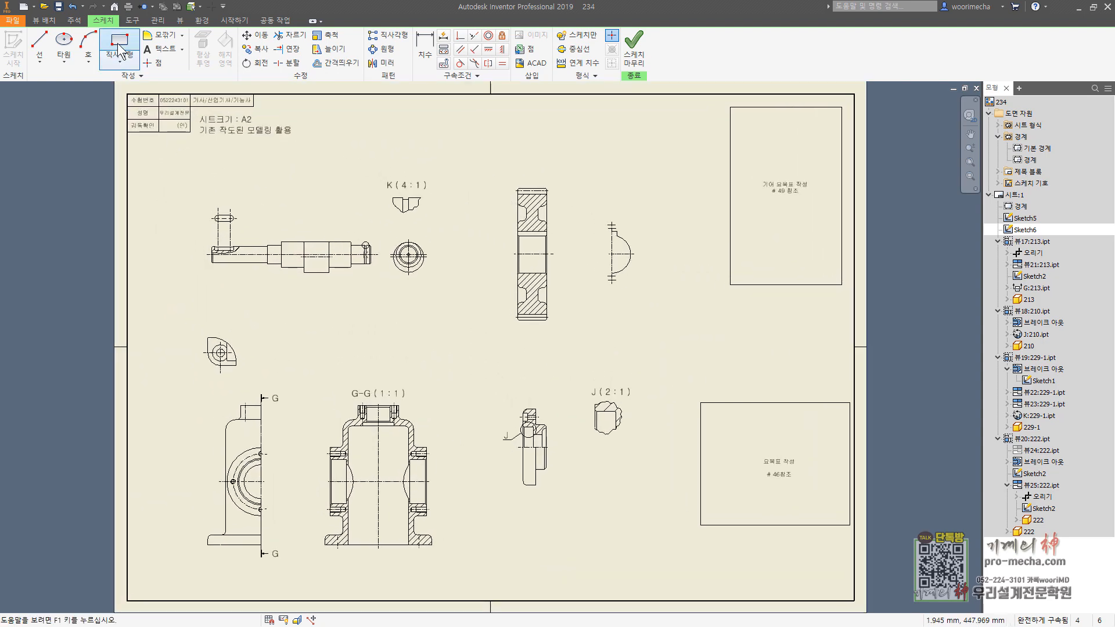
pyautogui.click(119, 50)
pyautogui.click(302, 148)
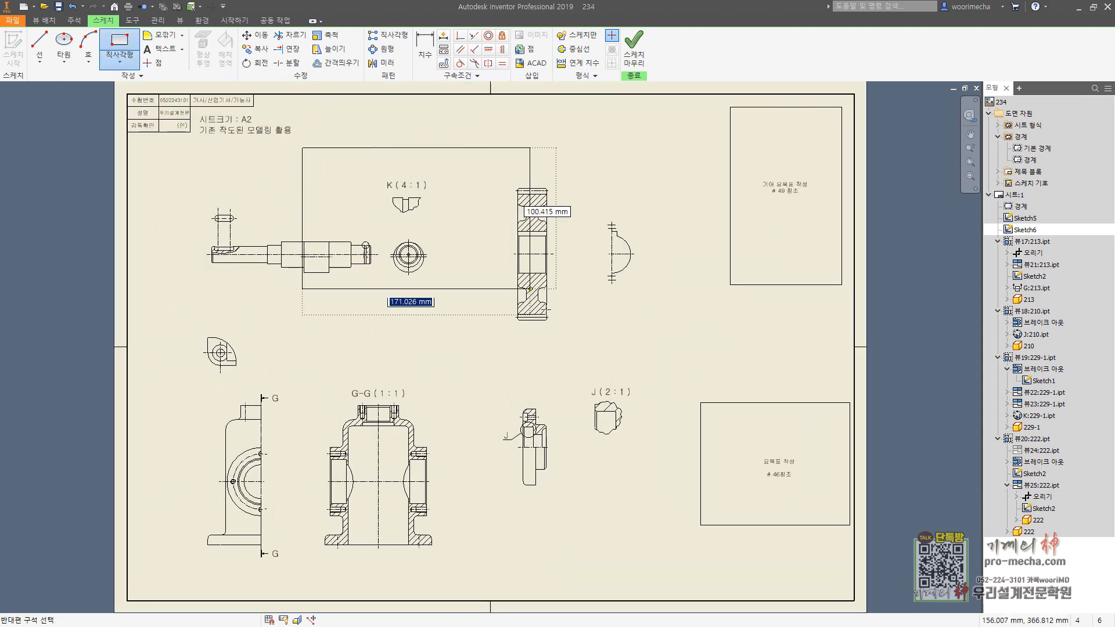
pyautogui.press('Escape')
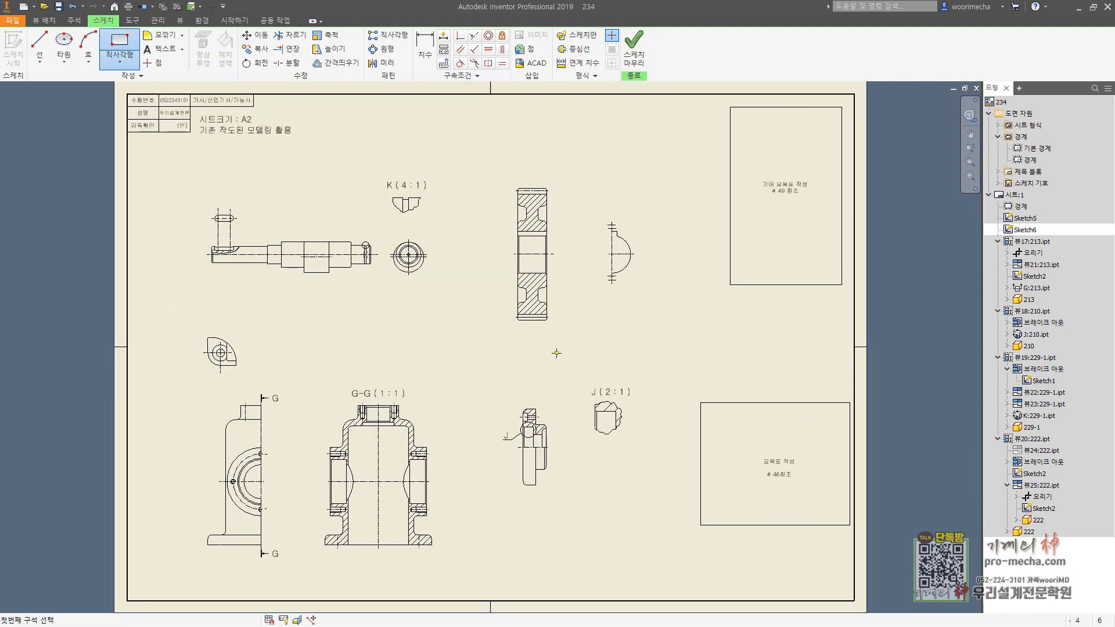
pyautogui.click(557, 353)
pyautogui.click(302, 148)
pyautogui.press('Escape')
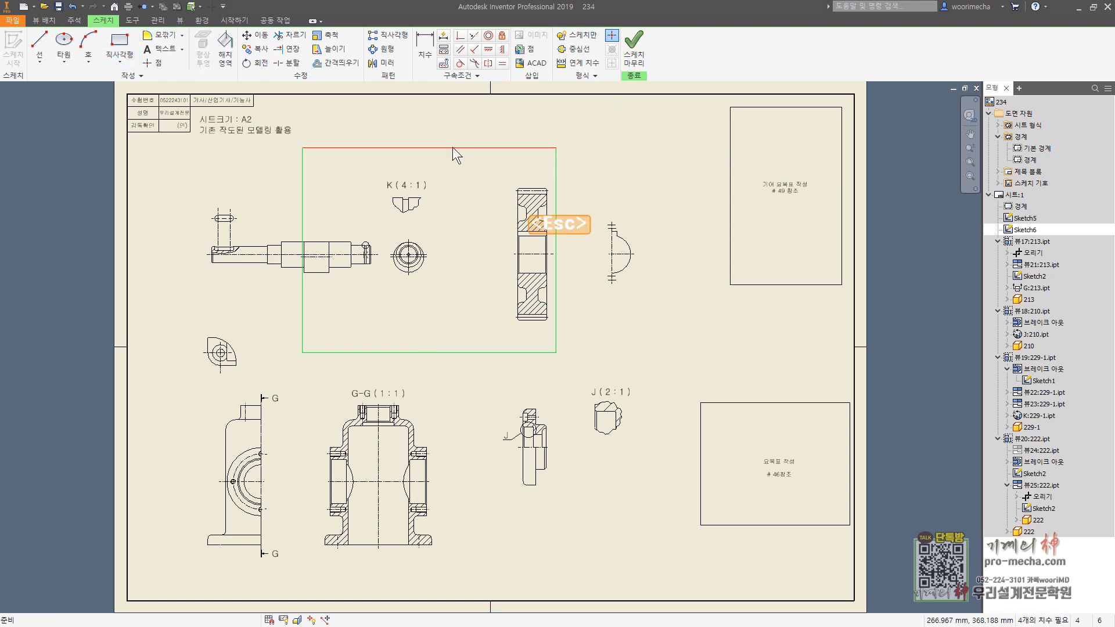
pyautogui.click(632, 48)
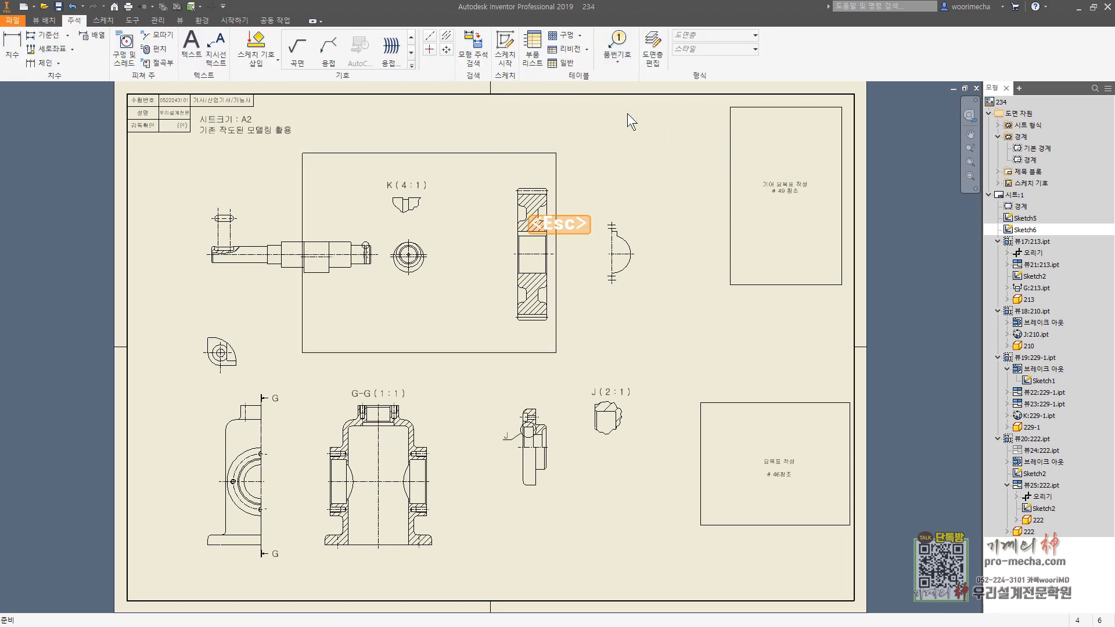
# Place the circled part number sketch symbol at the guide rectangle's lower-left corner as 1 and at its lower-right corner as 2.
pyautogui.click(999, 183)
pyautogui.moveTo(1024, 196)
pyautogui.mouseDown()
pyautogui.moveTo(929, 192)
pyautogui.moveTo(314, 354)
pyautogui.moveTo(332, 377)
pyautogui.mouseUp()
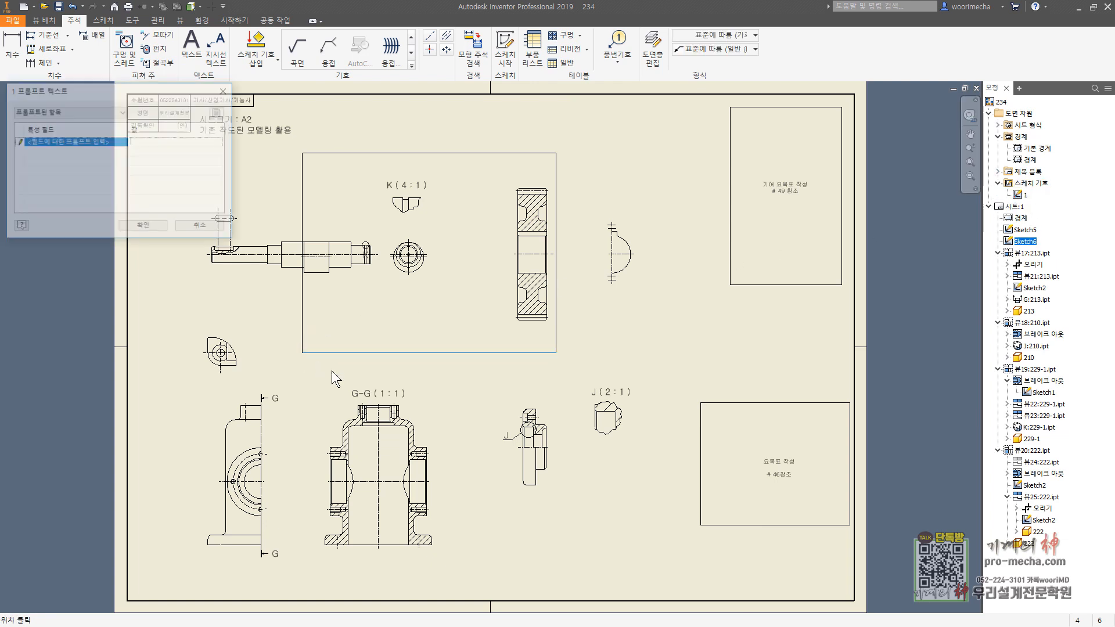
pyautogui.click(143, 225)
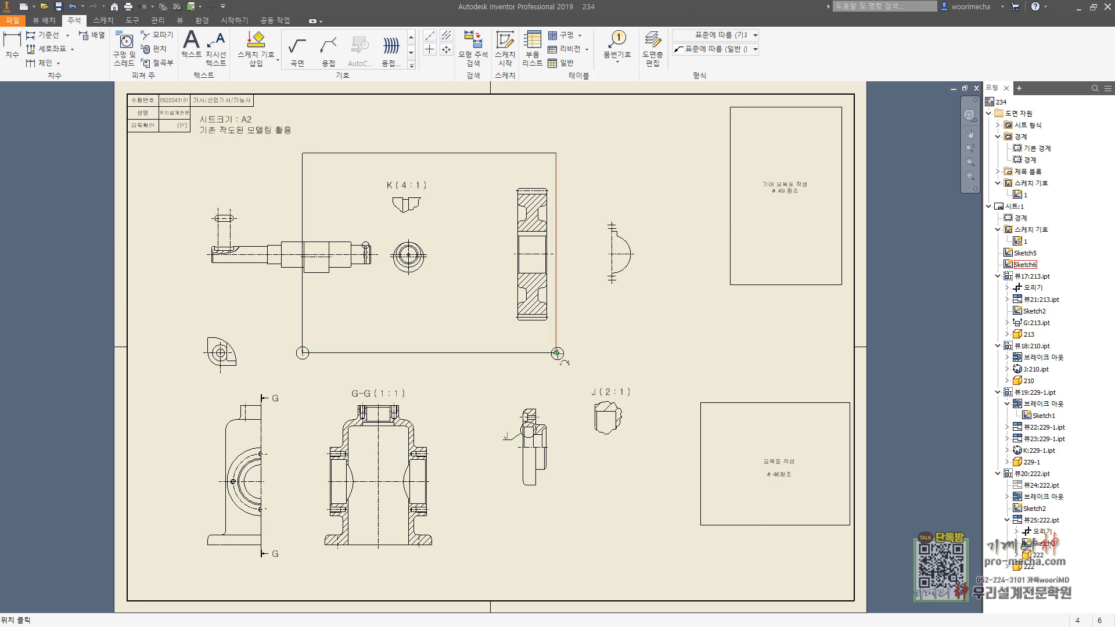
pyautogui.click(541, 379)
pyautogui.write('2')
pyautogui.click(143, 227)
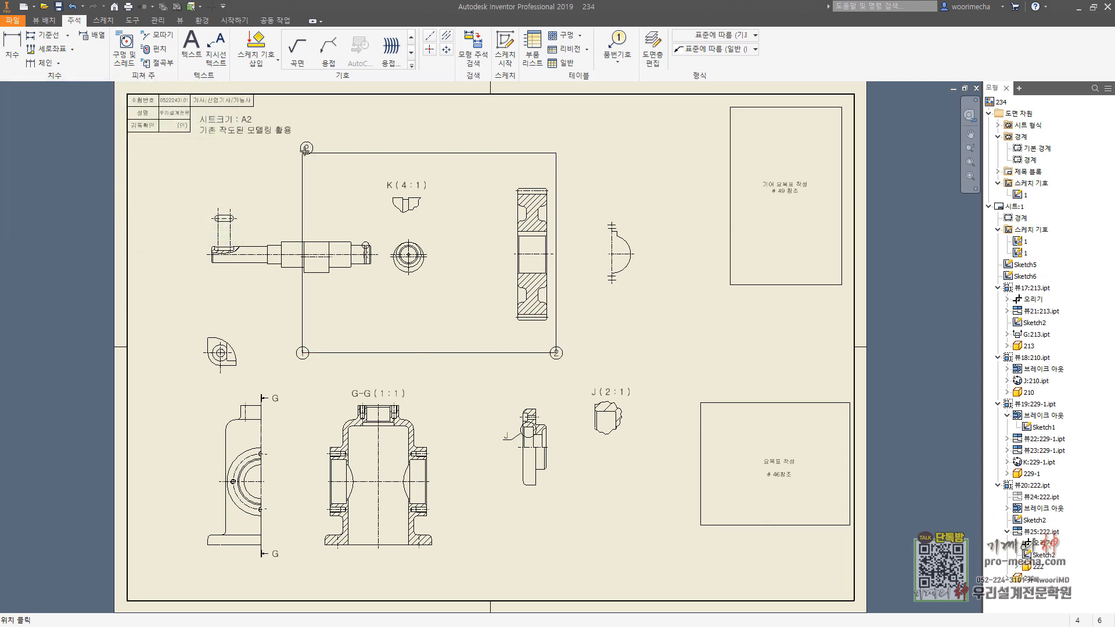
# Place circled part number symbols 3 and 4 at the guide rectangle's upper-left and upper-right corners.
pyautogui.click(195, 194)
pyautogui.write('3')
pyautogui.click(143, 227)
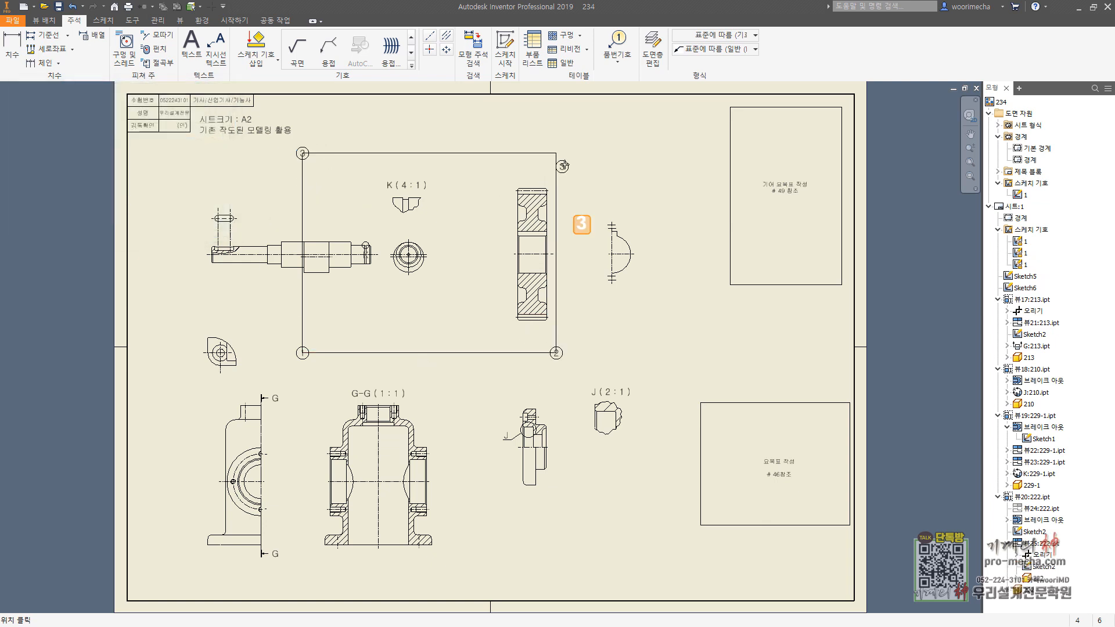
pyautogui.click(556, 153)
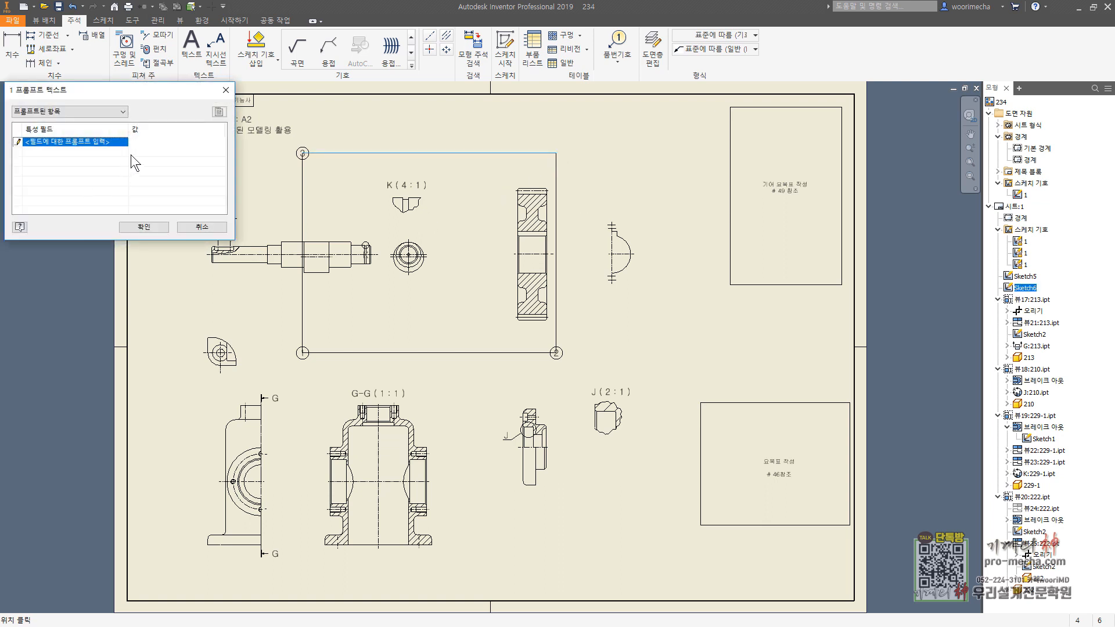
pyautogui.write('4')
pyautogui.click(144, 227)
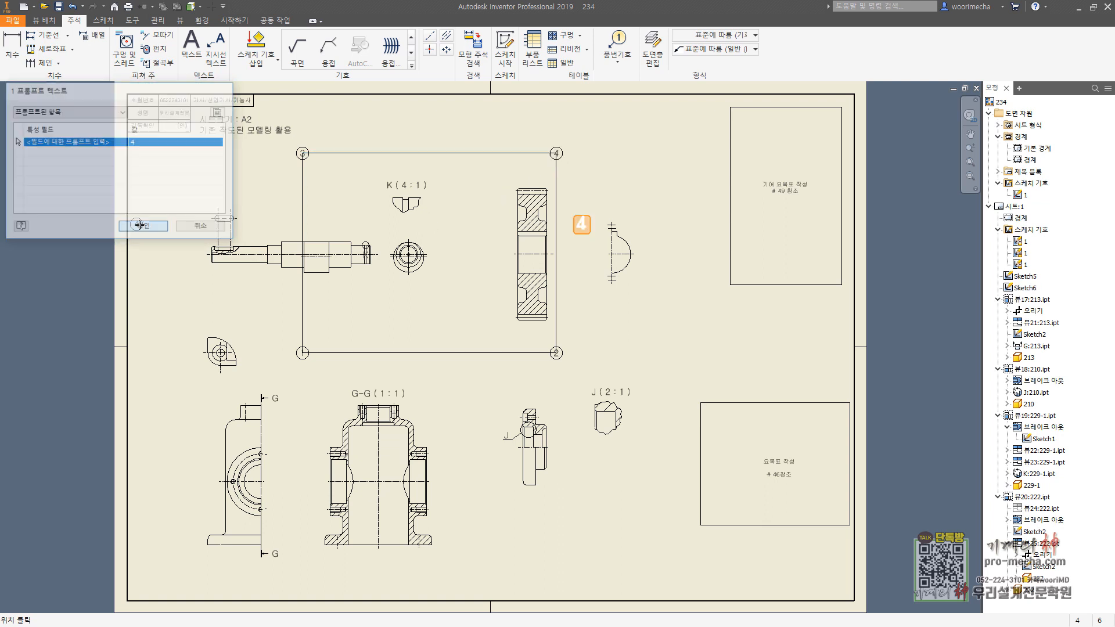
pyautogui.press('Escape')
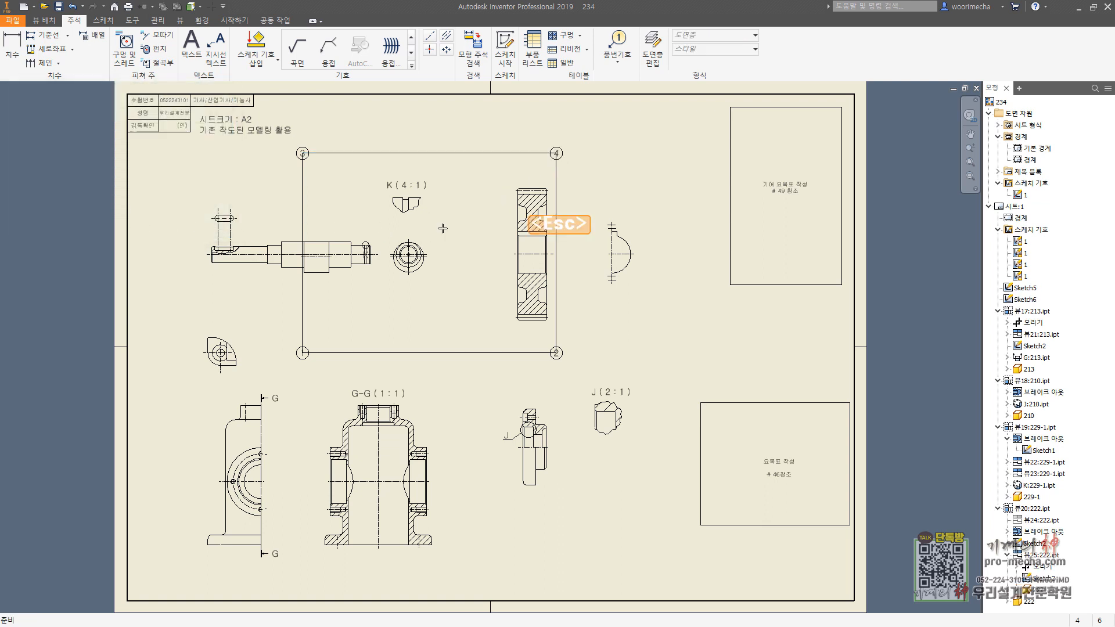
# Try deleting the guide rectangle's sketch from the sheet and undo the deletion.
pyautogui.rightClick(445, 153)
pyautogui.click(500, 266)
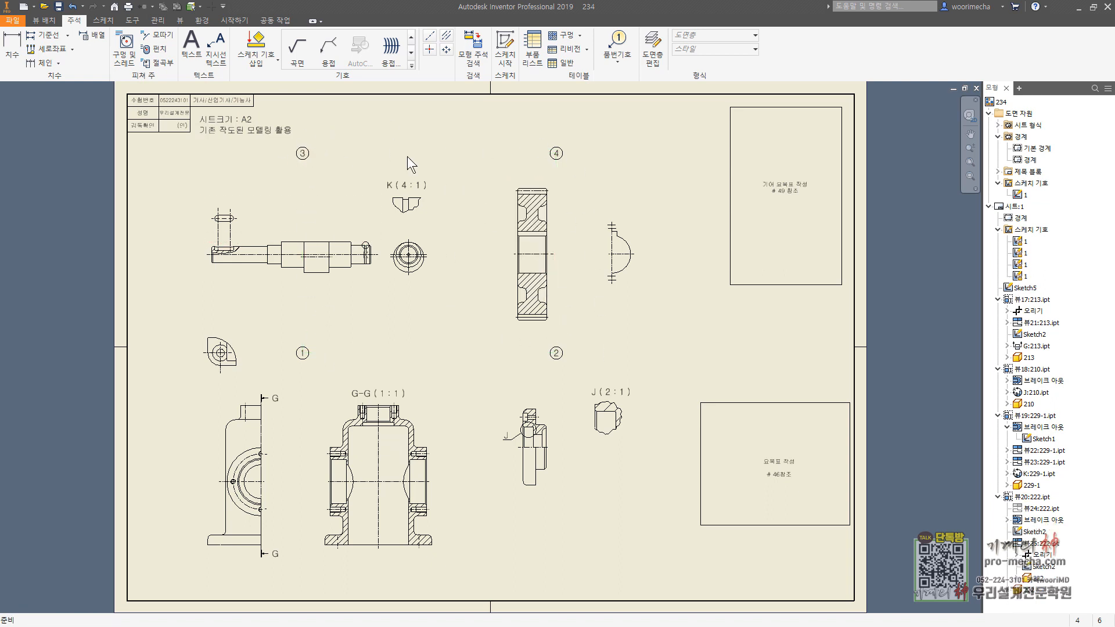
pyautogui.hotkey('ctrl', 'z')
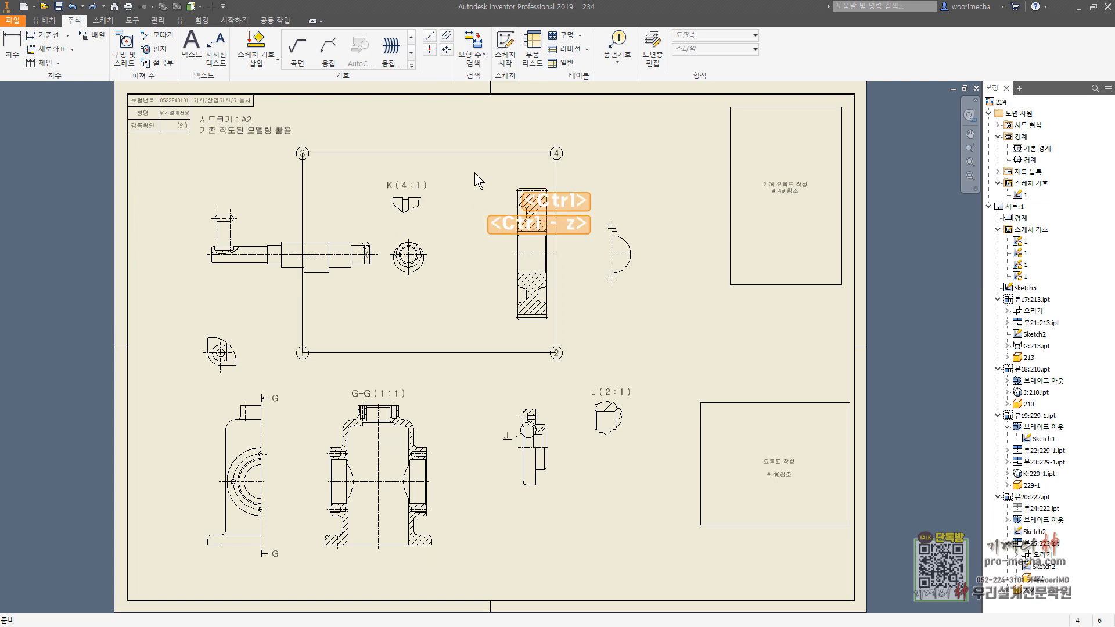
# Edit the guide rectangle's sketch, set the line type of its four sides to 대시 (dashed), and finish the sketch.
pyautogui.doubleClick(447, 152)
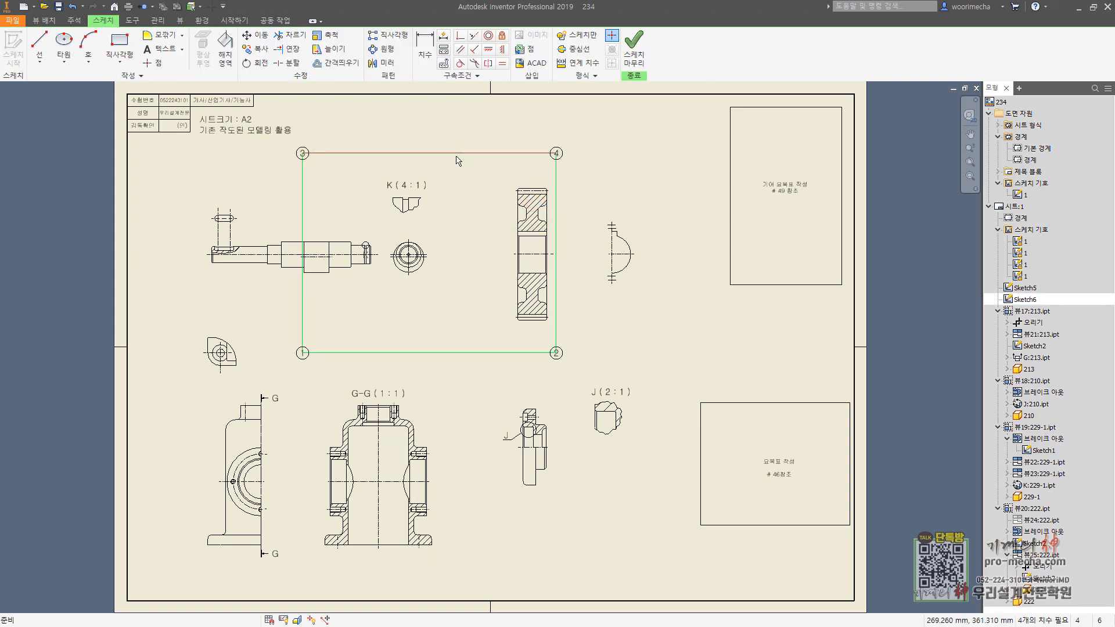
pyautogui.press('ctrl')
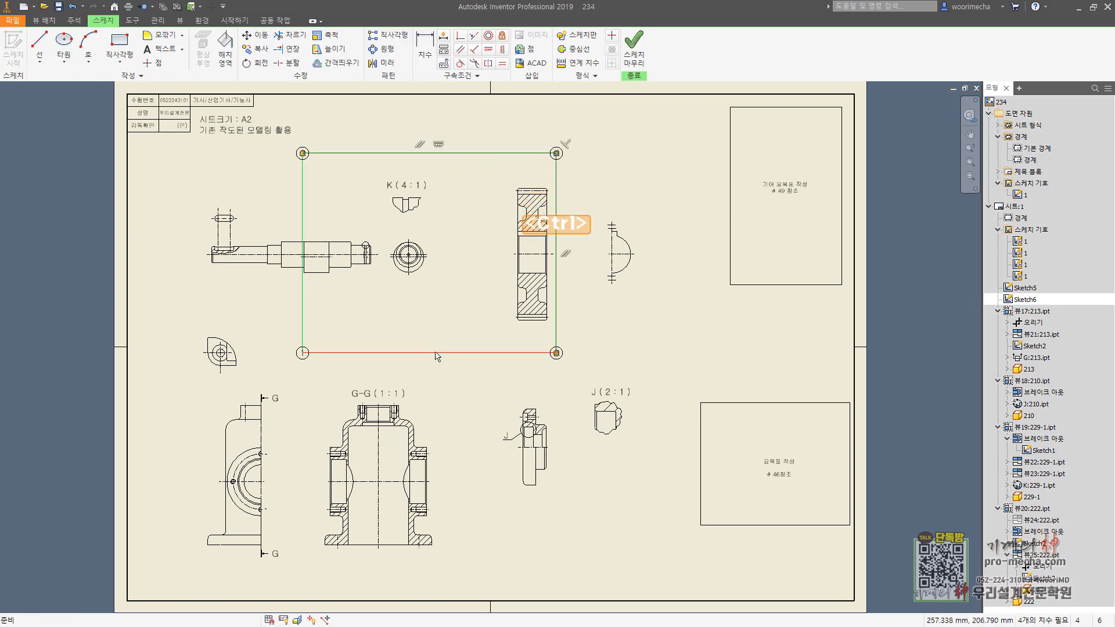
pyautogui.rightClick(302, 302)
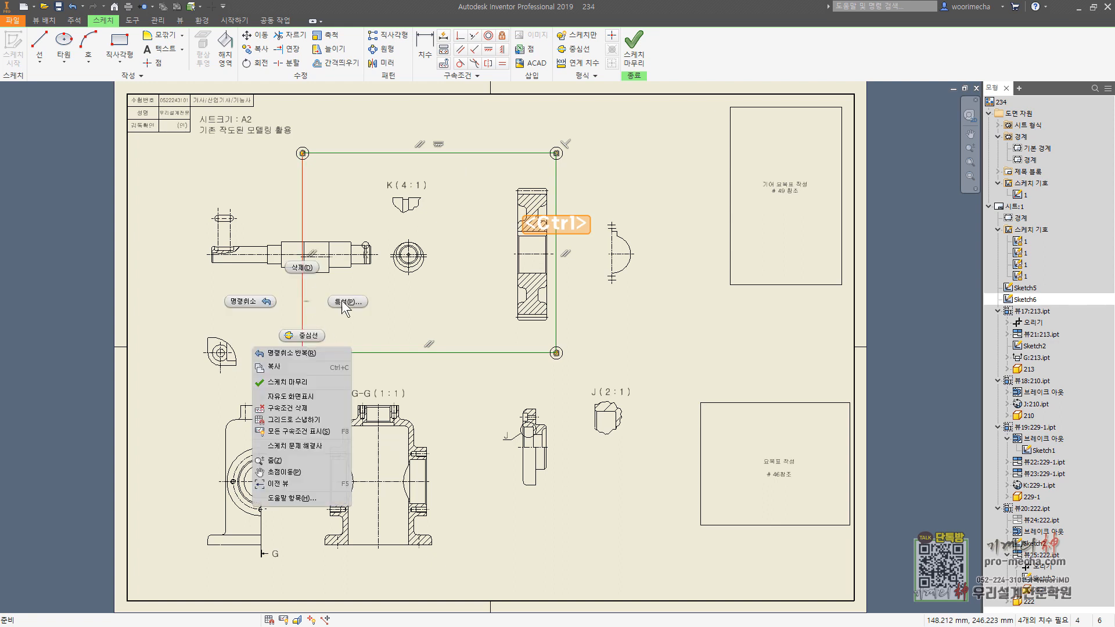
pyautogui.click(342, 292)
pyautogui.click(106, 120)
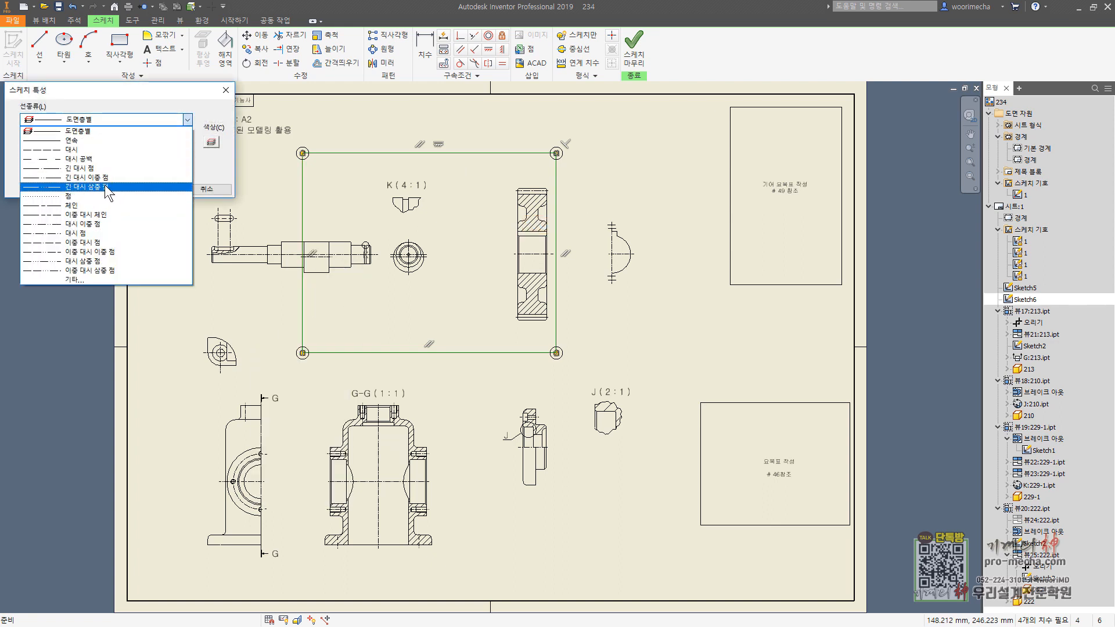
pyautogui.click(103, 150)
pyautogui.click(146, 189)
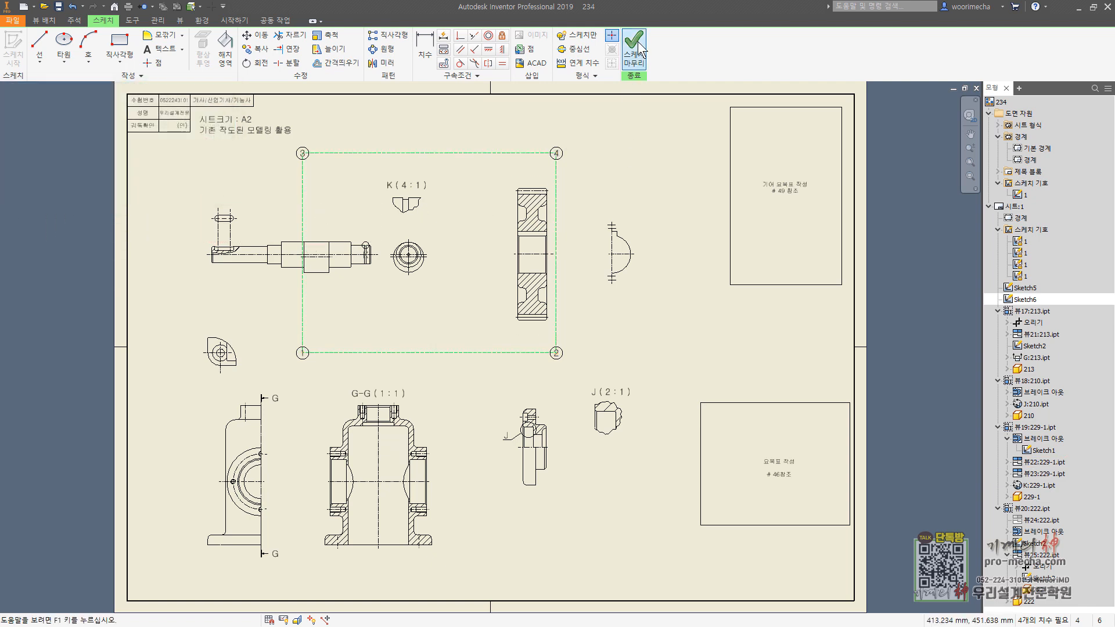
pyautogui.click(633, 53)
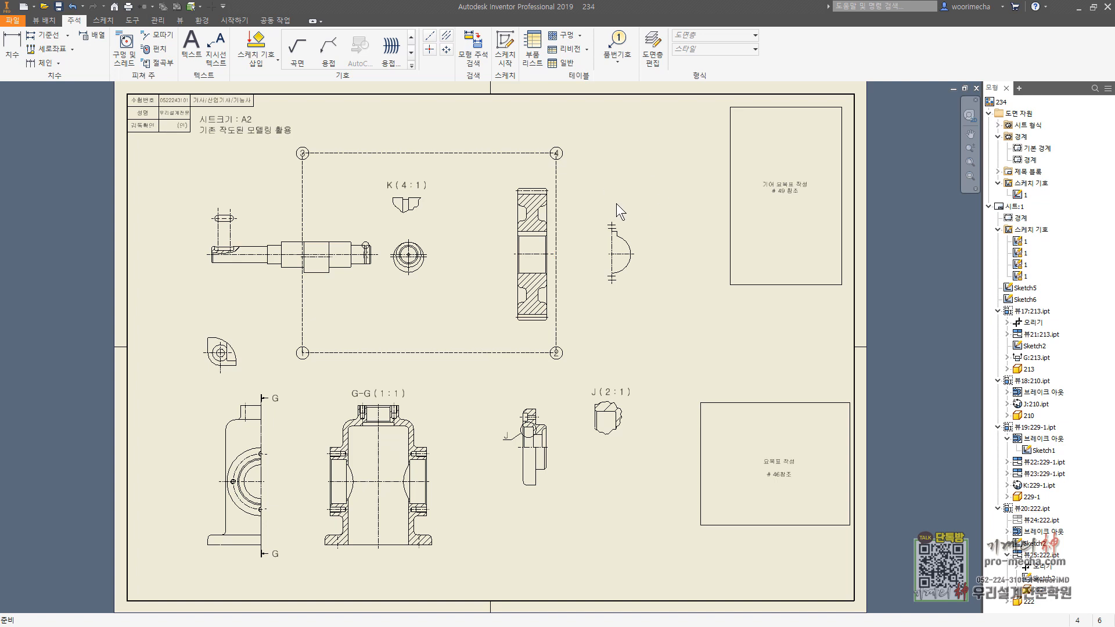
# Move the keyway view slightly closer to the gear section and insert the 제목 title block on the sheet.
pyautogui.moveTo(619, 224); pyautogui.dragTo(611, 223)
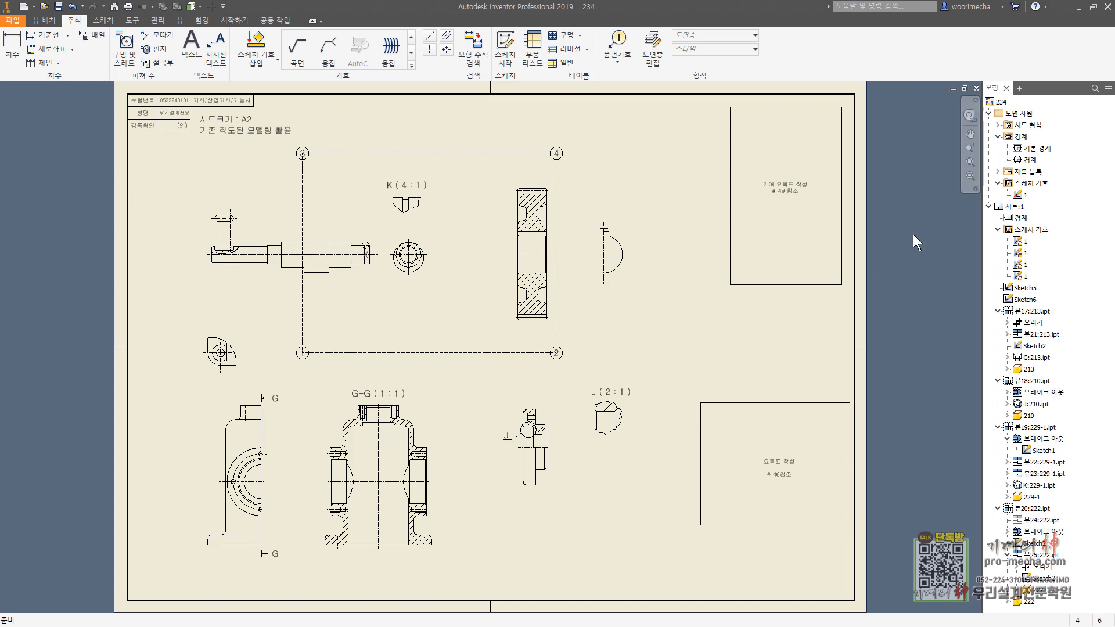
pyautogui.click(998, 172)
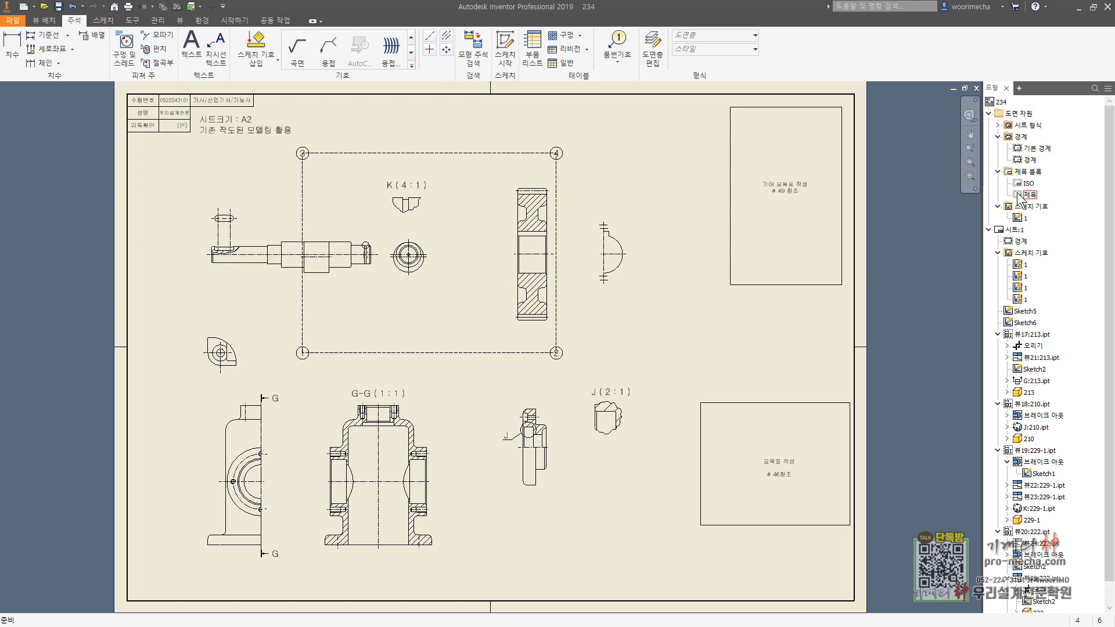
pyautogui.doubleClick(1028, 195)
pyautogui.moveTo(655, 371)
pyautogui.mouseDown(button='middle')
pyautogui.moveTo(601, 366)
pyautogui.moveTo(507, 238)
pyautogui.mouseUp(button='middle')
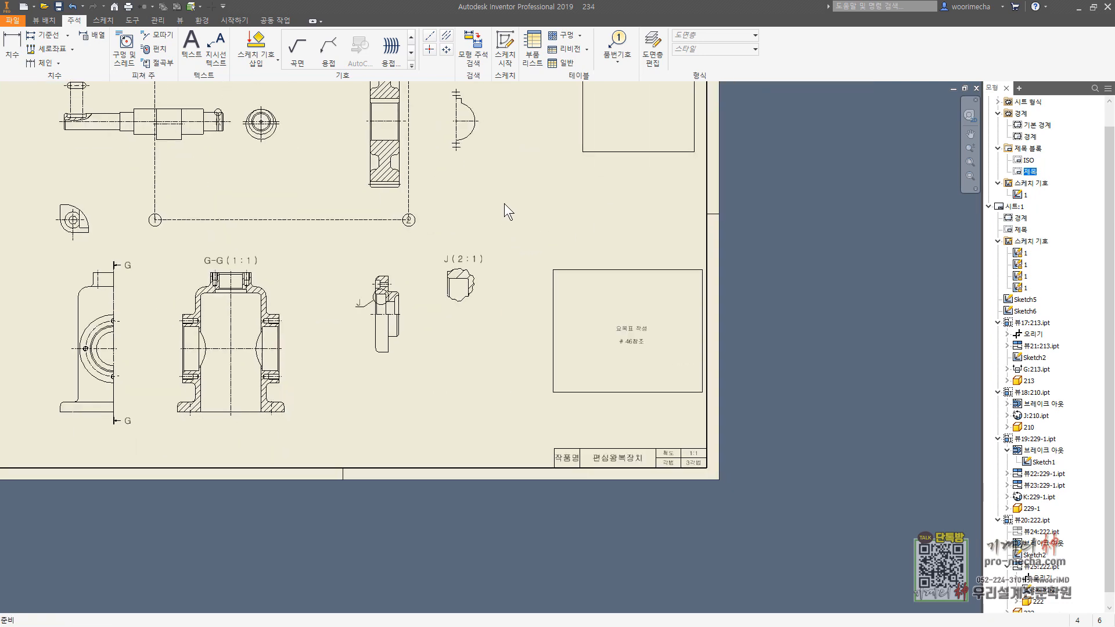
pyautogui.press('Home')
# Create a parts list from 213.ipt with the structured BOM view and place it directly above the title block.
pyautogui.click(532, 51)
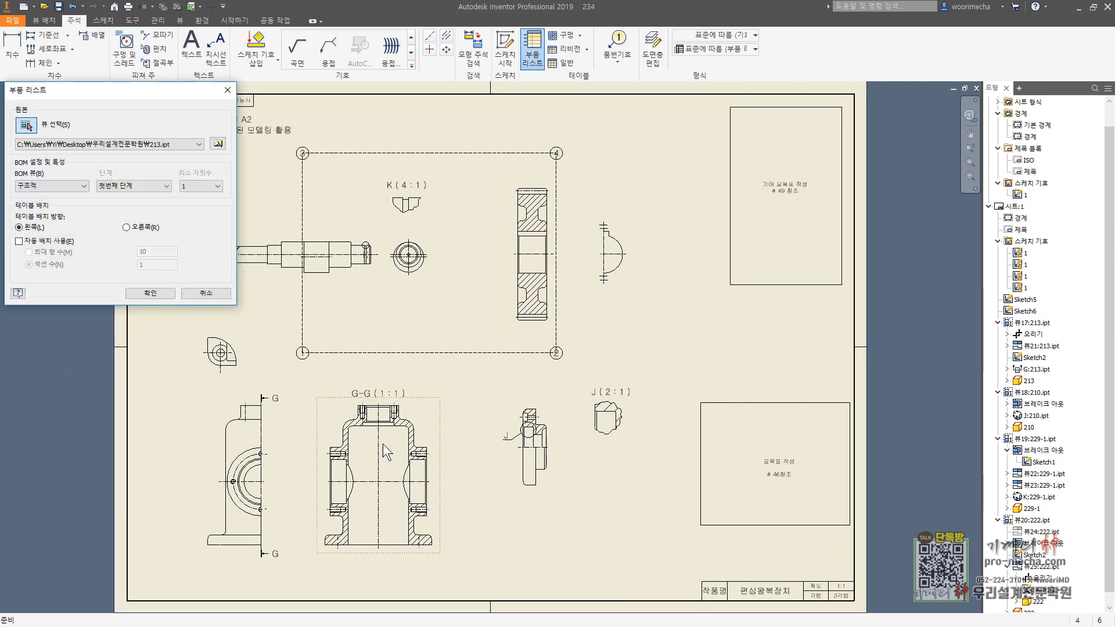
pyautogui.click(150, 293)
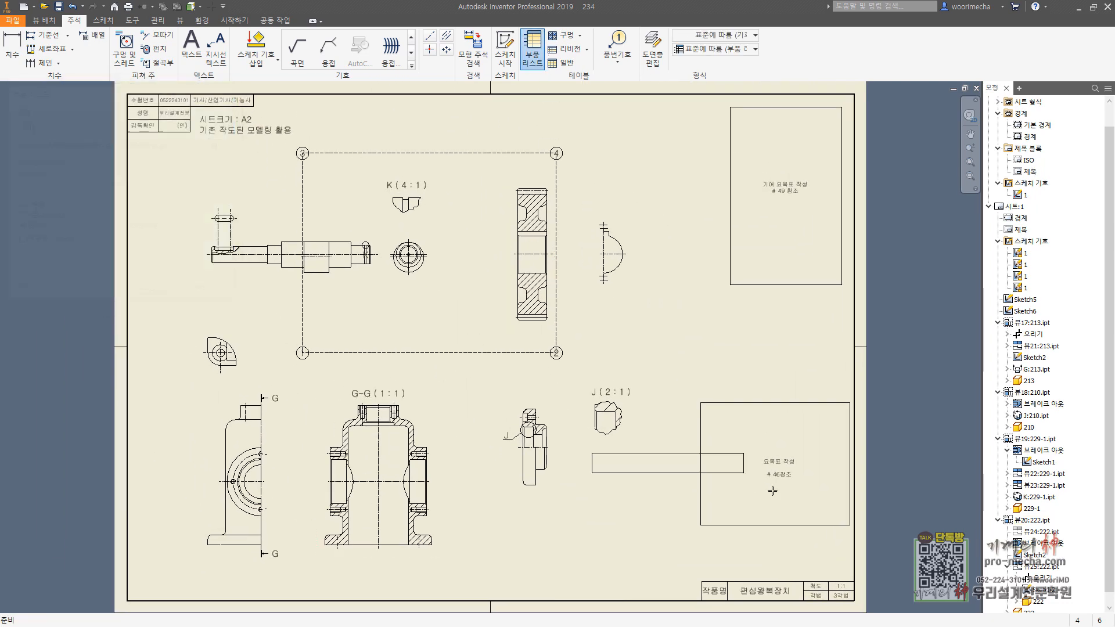
pyautogui.click(858, 585)
pyautogui.moveTo(742, 566); pyautogui.dragTo(677, 370, button='middle')
pyautogui.press('Escape')
# Open the placed parts list for editing and insert three custom part rows below item 1.
pyautogui.rightClick(656, 377)
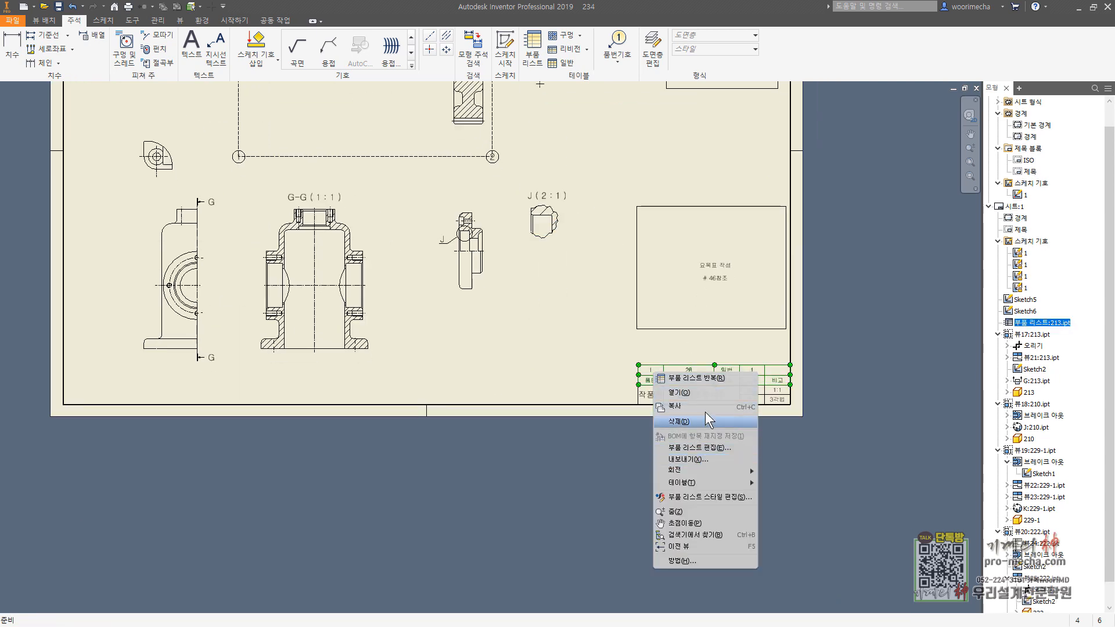
pyautogui.press('e')
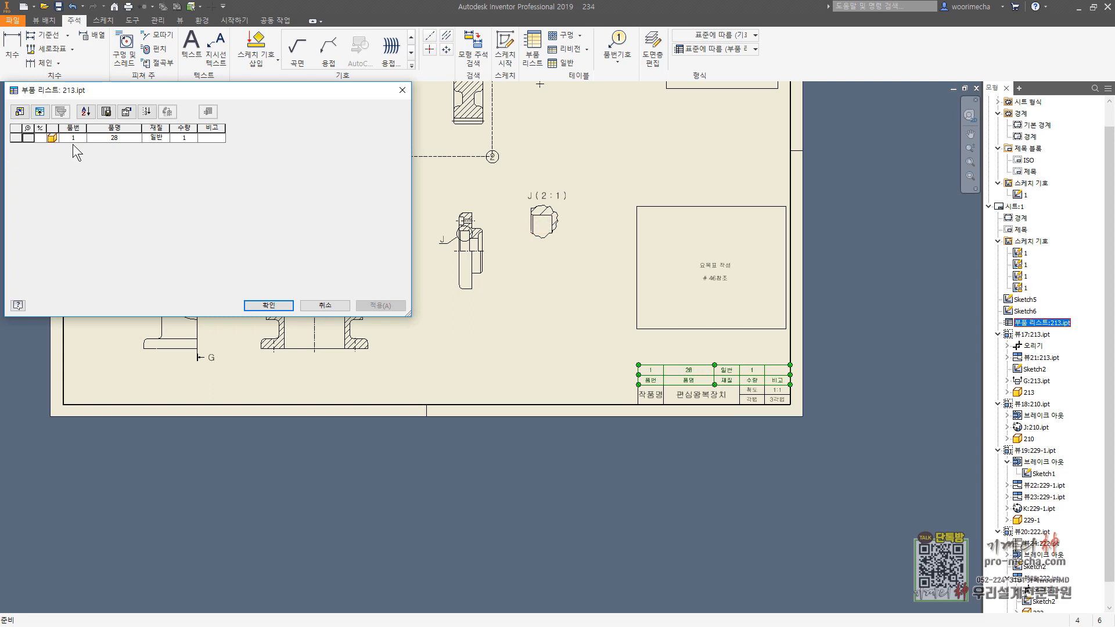
pyautogui.rightClick(78, 138)
pyautogui.click(116, 190)
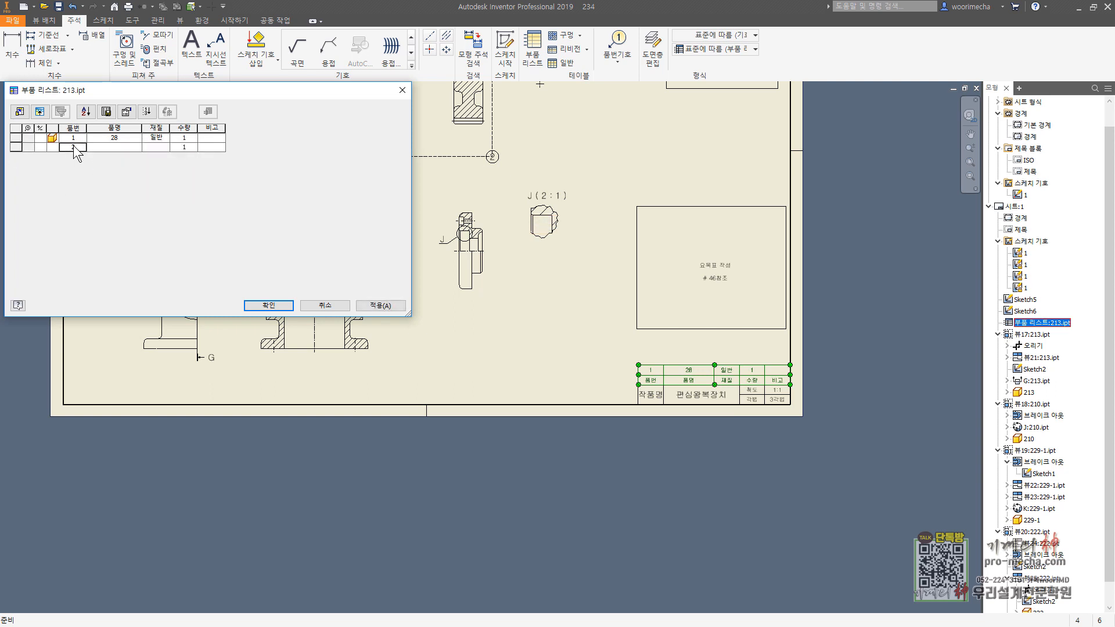
pyautogui.rightClick(73, 145)
pyautogui.click(109, 197)
pyautogui.rightClick(76, 156)
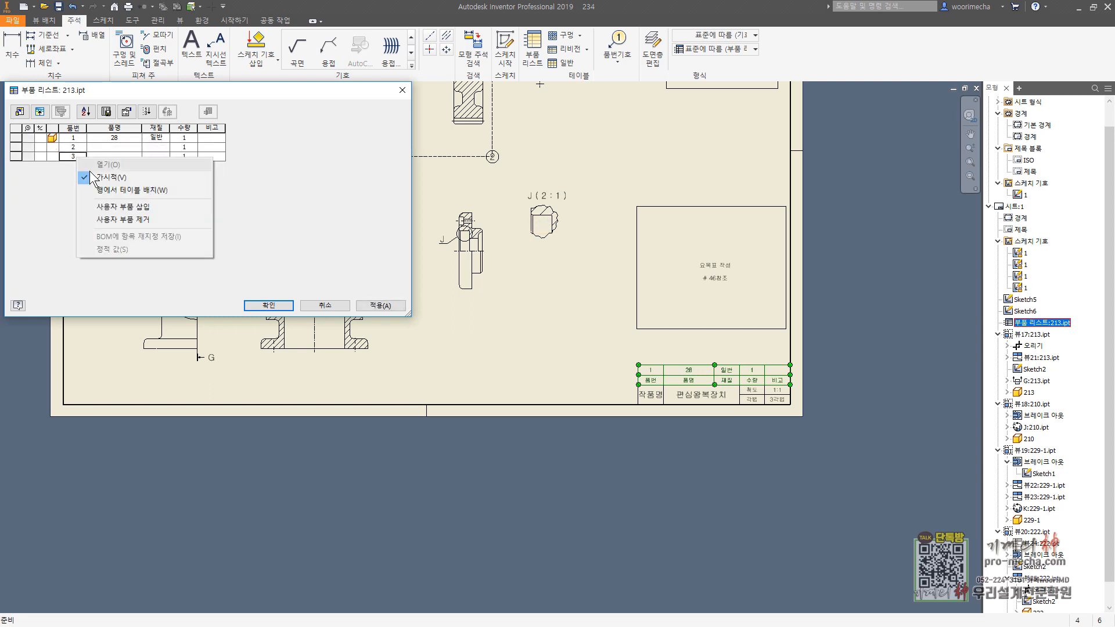
pyautogui.click(106, 206)
# Set item 1's part name to 본체 and its material to GC200 in the parts list.
pyautogui.doubleClick(114, 138)
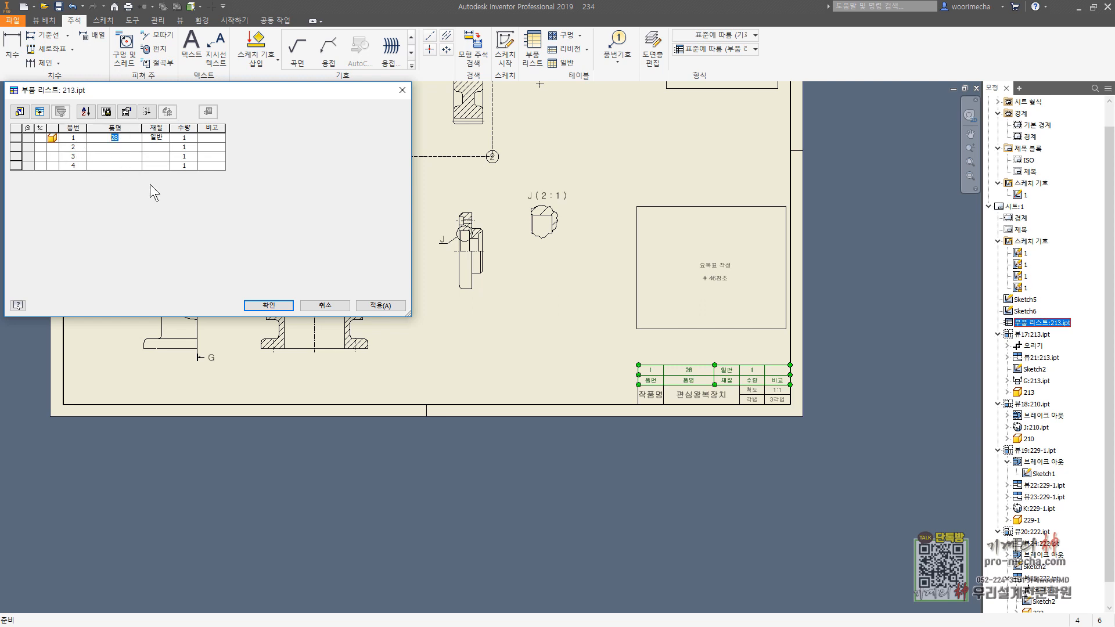
pyautogui.press('BackSpace')
pyautogui.press('BackSpace')
pyautogui.press('BackSpace')
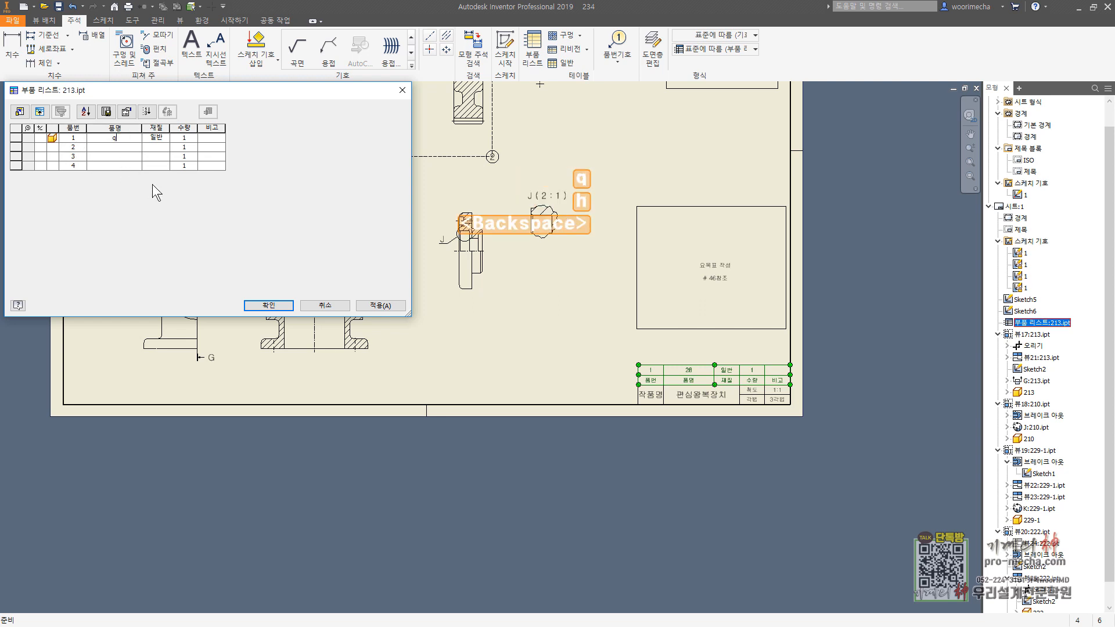
pyautogui.write('본체')
pyautogui.press('Tab')
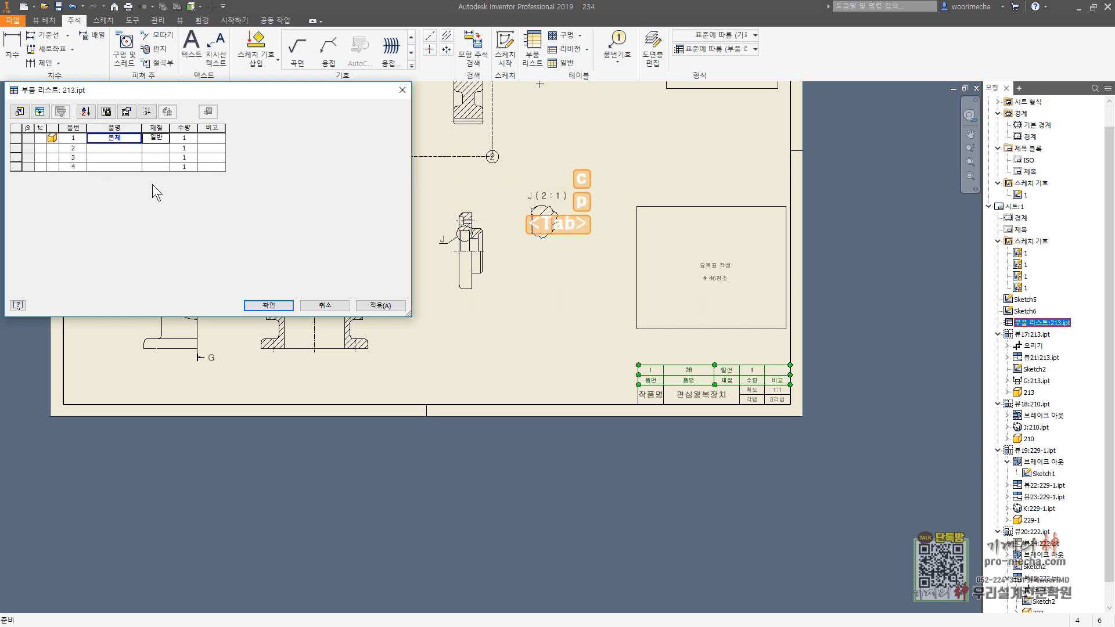
pyautogui.press('Hangul')
pyautogui.write('GC')
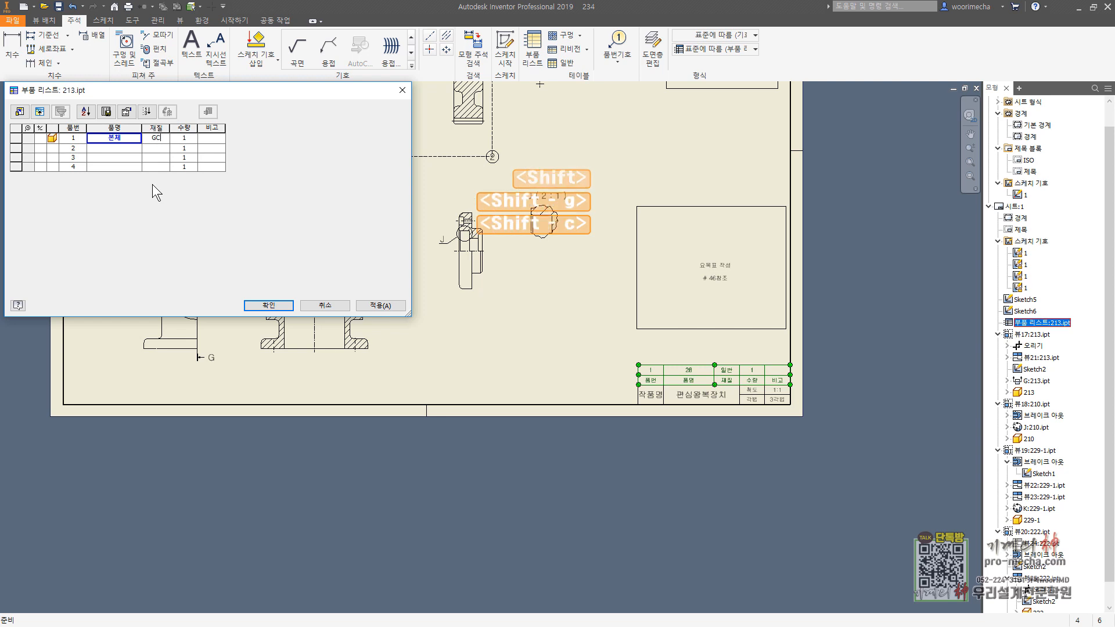
pyautogui.write('200')
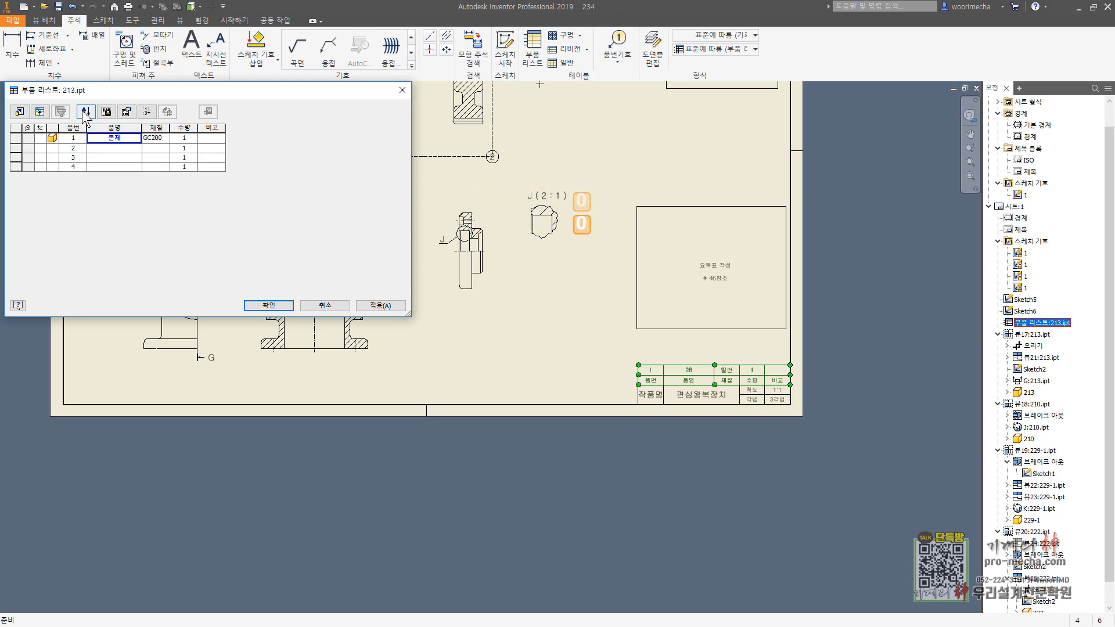
# Fill in item 2 of the parts list with the name 오일실커버 and the material GC200.
pyautogui.click(118, 148)
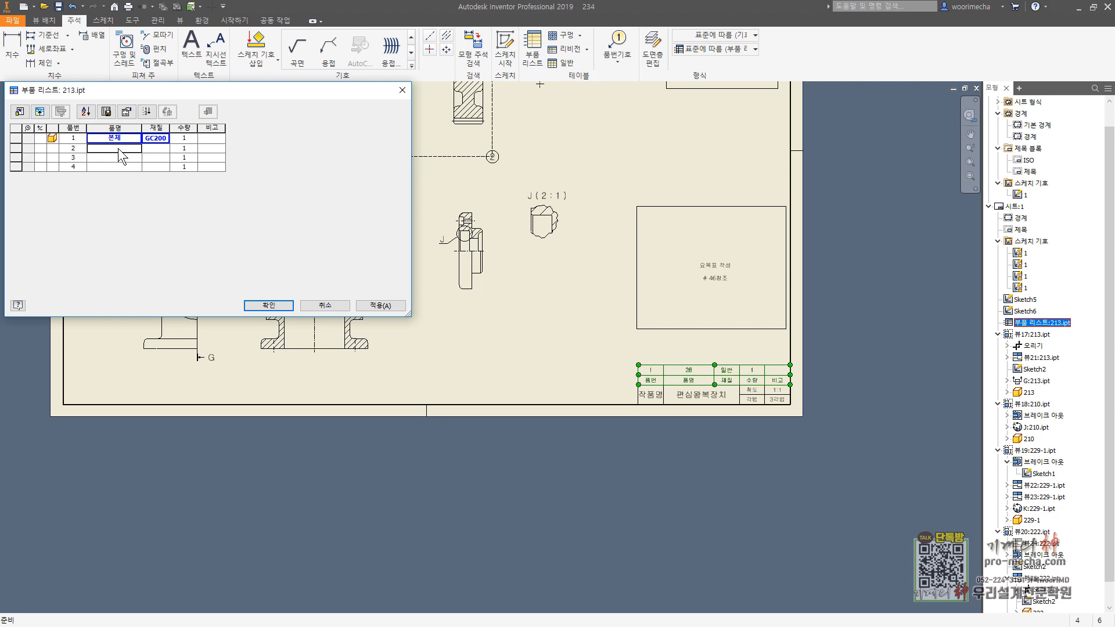
pyautogui.write('dh')
pyautogui.press('BackSpace')
pyautogui.press('BackSpace')
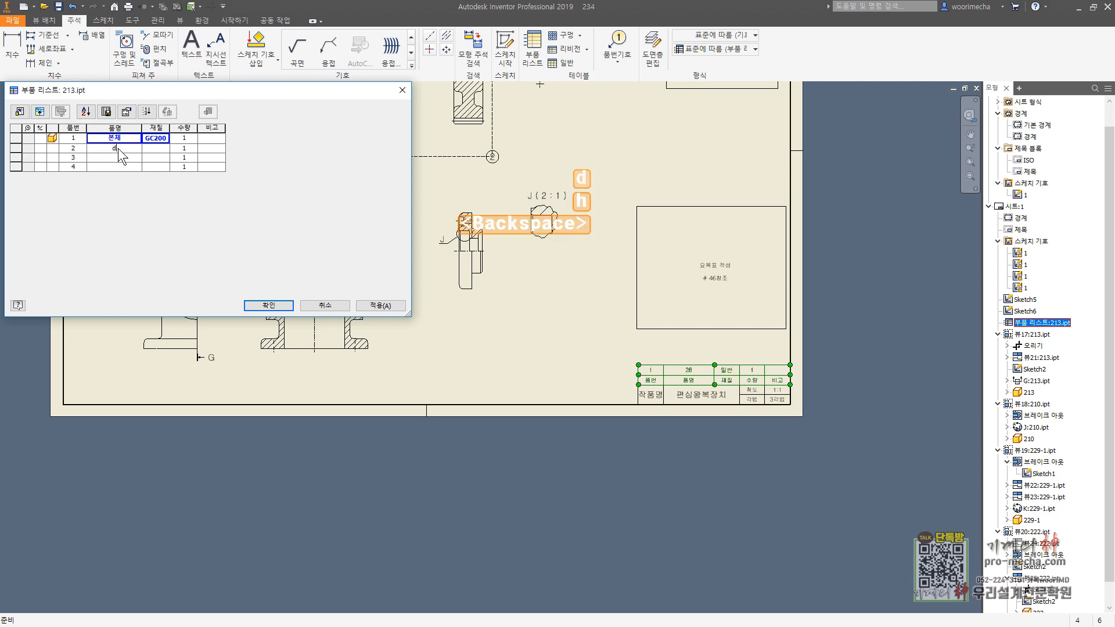
pyautogui.press('Hangul')
pyautogui.write('오일실')
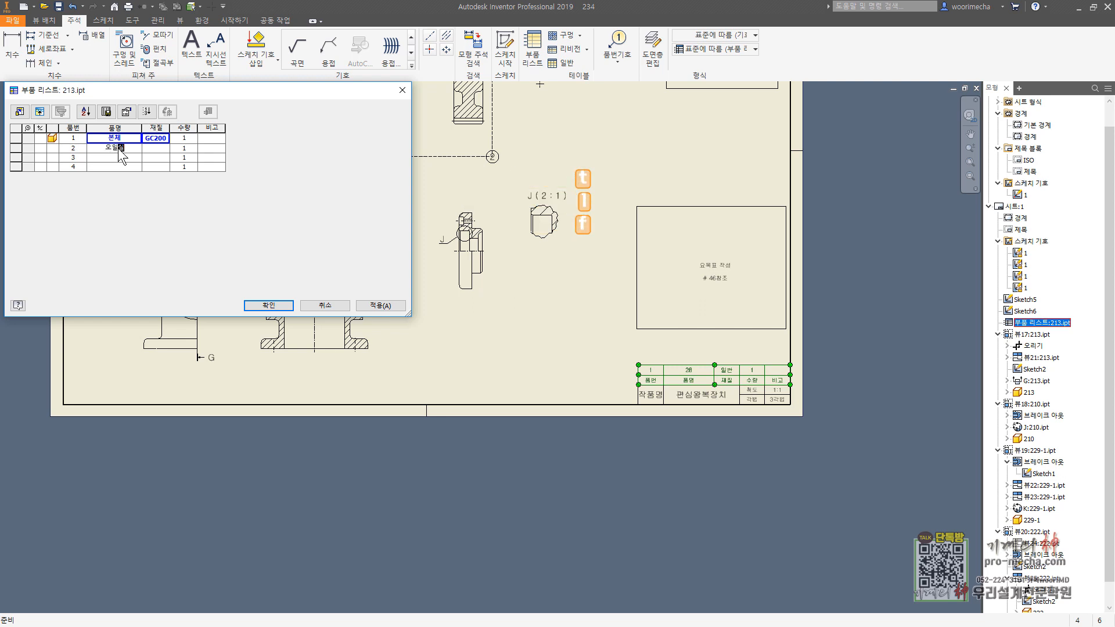
pyautogui.write('커버')
pyautogui.press('Tab')
pyautogui.press('Hangul')
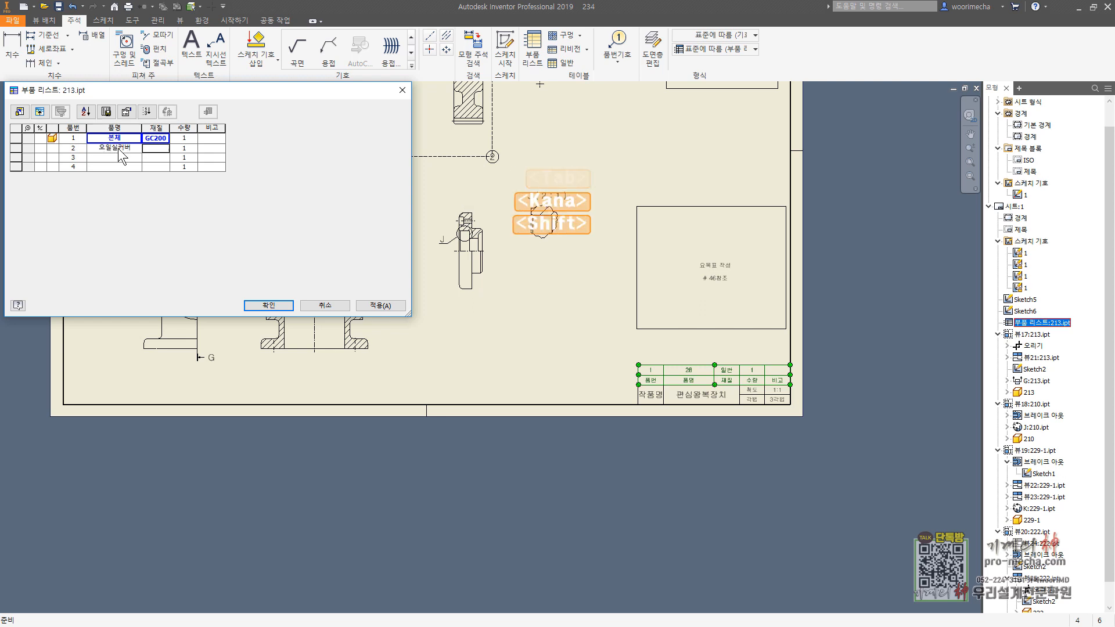
pyautogui.write('GC200')
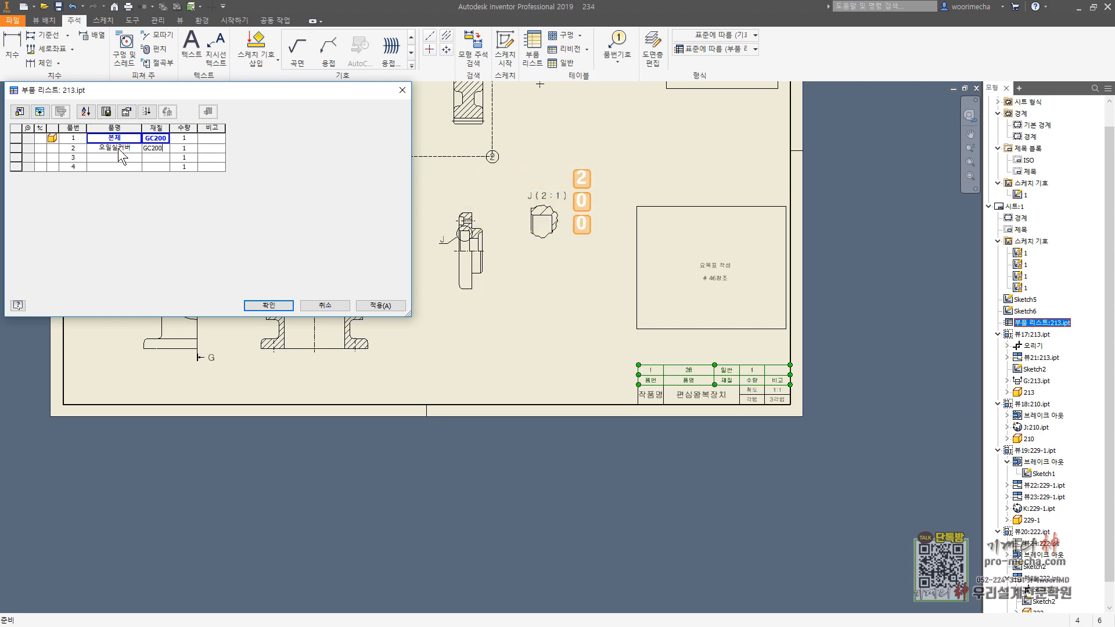
# Fill in item 3 of the parts list with the name 편심축 and the material SM45C.
pyautogui.click(116, 155)
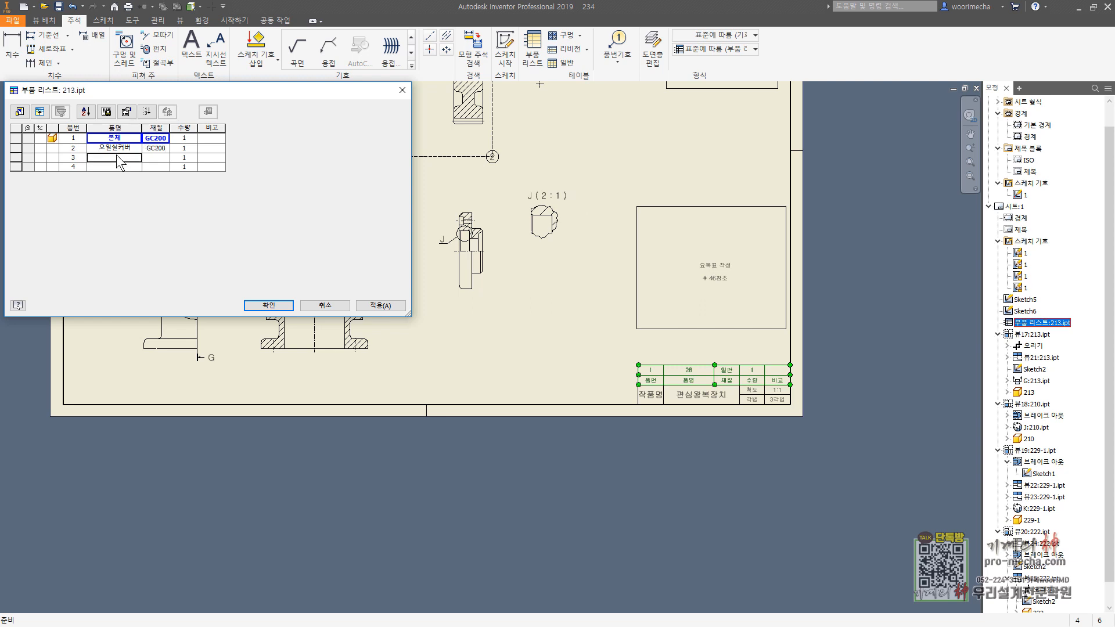
pyautogui.write('vu')
pyautogui.press('BackSpace')
pyautogui.press('BackSpace')
pyautogui.press('BackSpace')
pyautogui.press('Hangul')
pyautogui.write('펴')
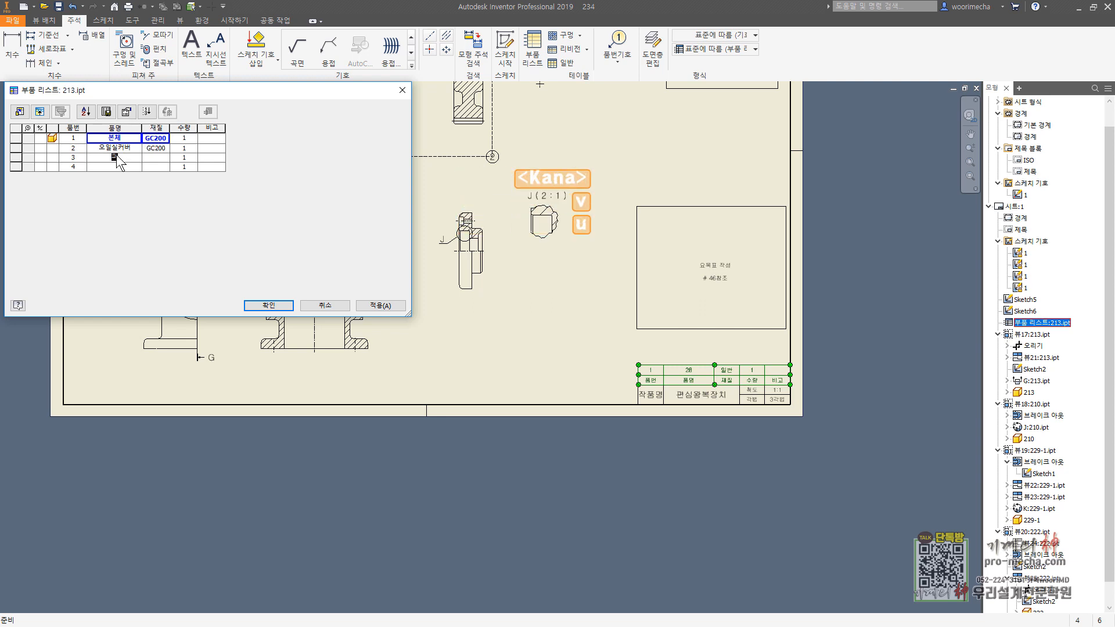
pyautogui.write('ㄴ심축')
pyautogui.press('Tab')
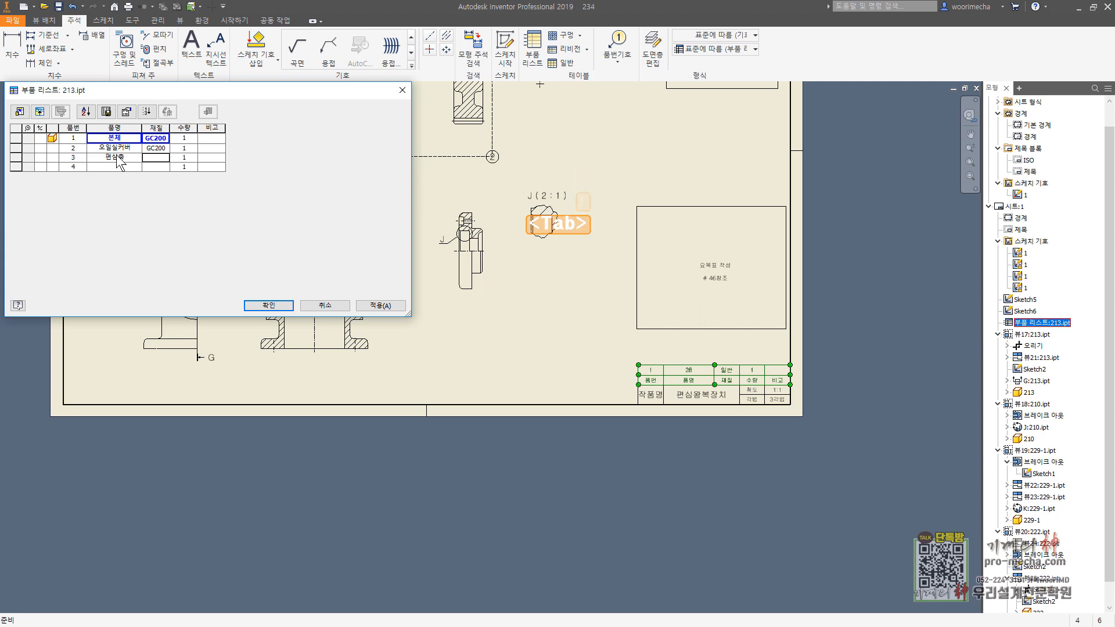
pyautogui.press('Hangul')
pyautogui.write('SM45C')
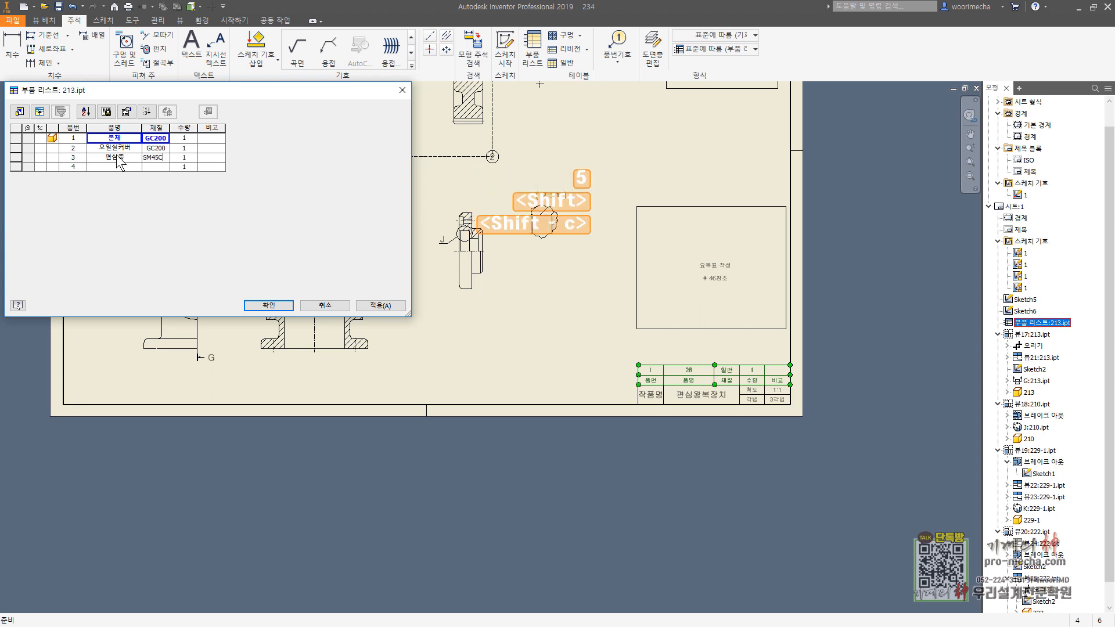
# Enter 스퍼기어 as item 4's part name in the parts list.
pyautogui.click(115, 168)
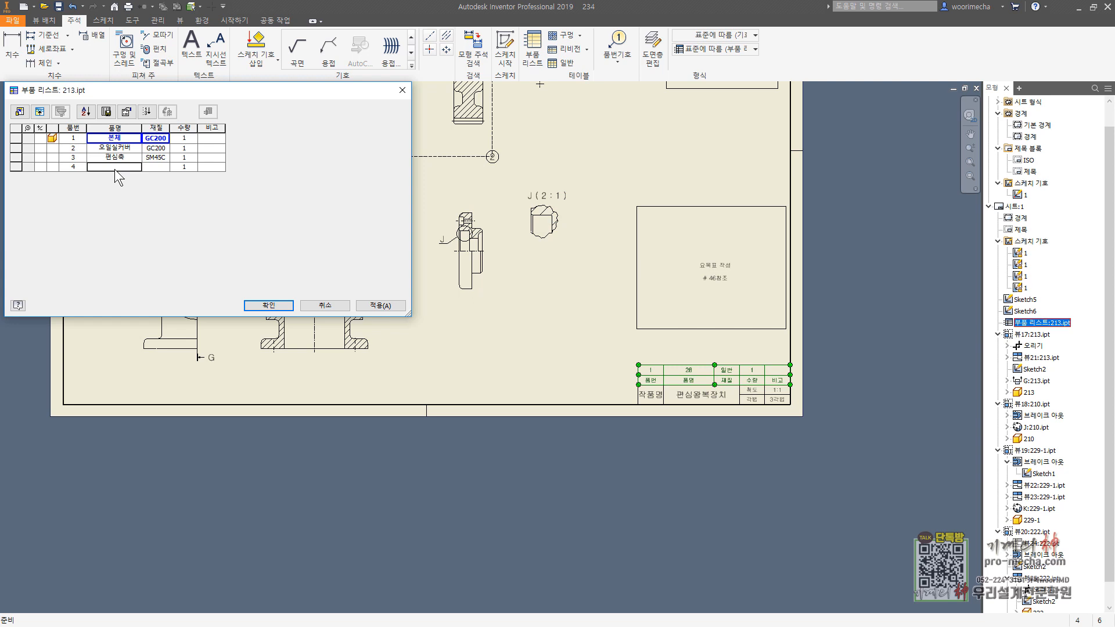
pyautogui.write('tmvjr')
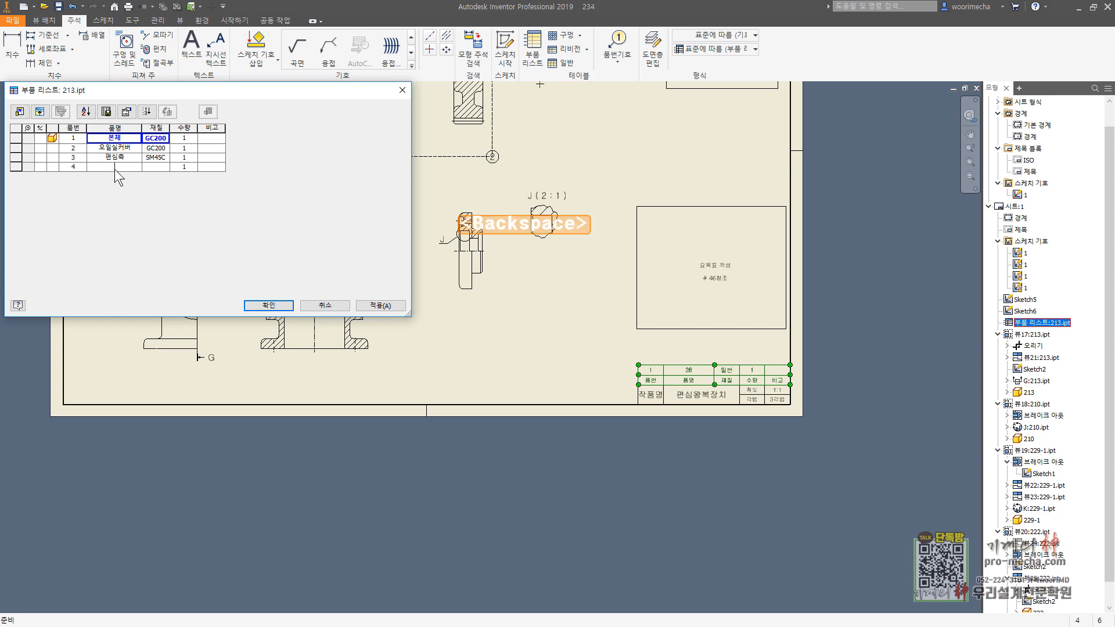
pyautogui.write('ldj')
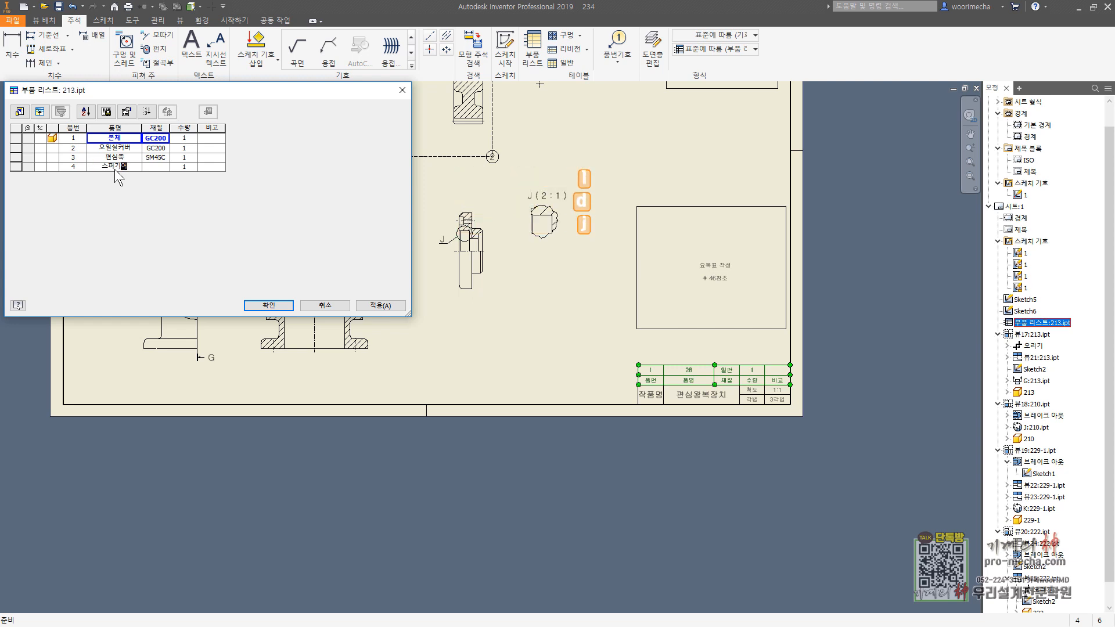
pyautogui.press('Tab')
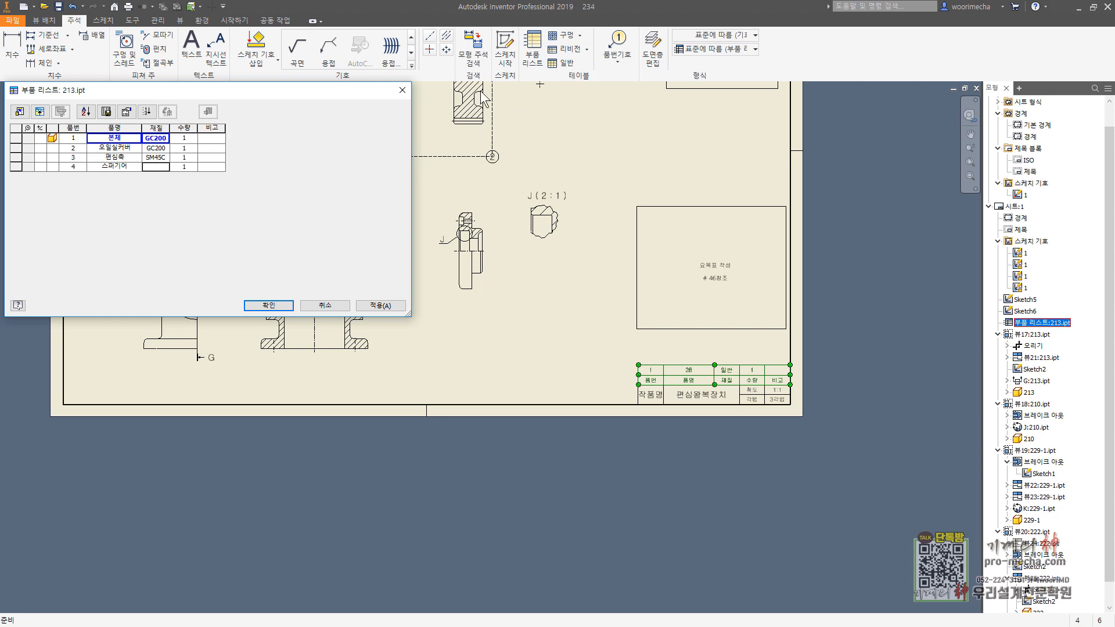
pyautogui.hotkey('ctrl', '2')
pyautogui.moveTo(486, 93); pyautogui.dragTo(475, 104)
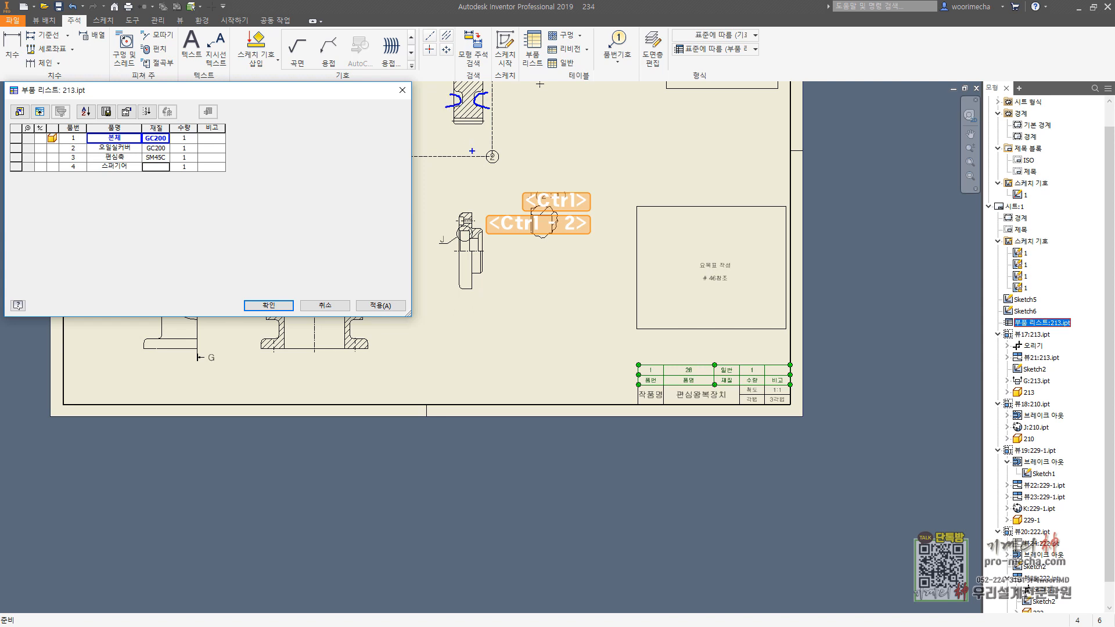
pyautogui.press('Escape')
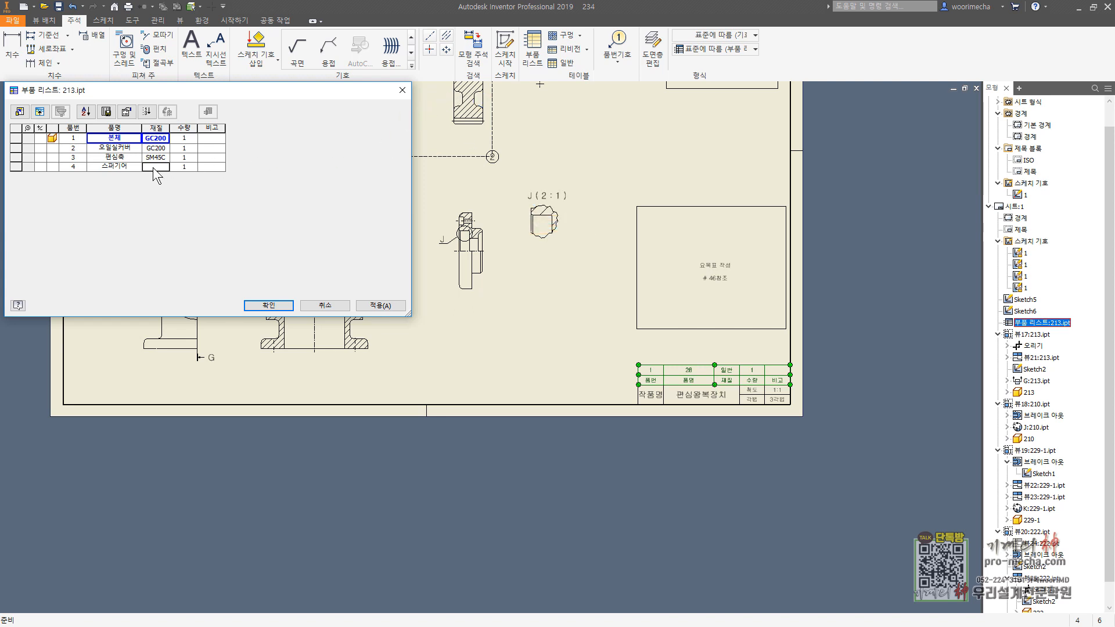
# Set item 4's material to SC480 in the parts list and apply the list edits.
pyautogui.hotkey('shift', 's')
pyautogui.write('SC')
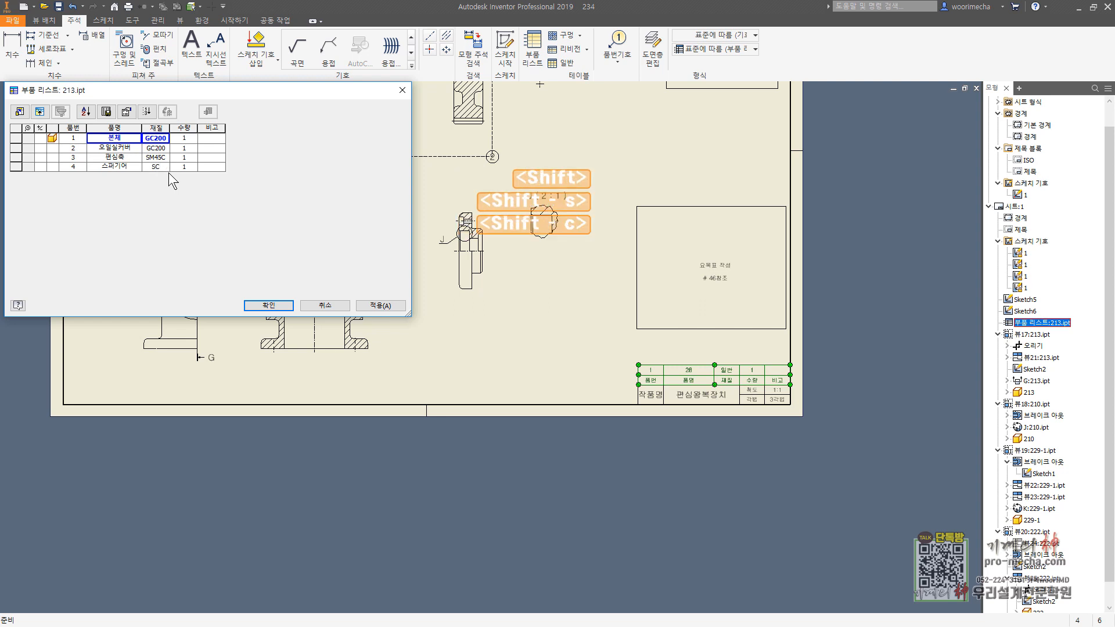
pyautogui.write('480')
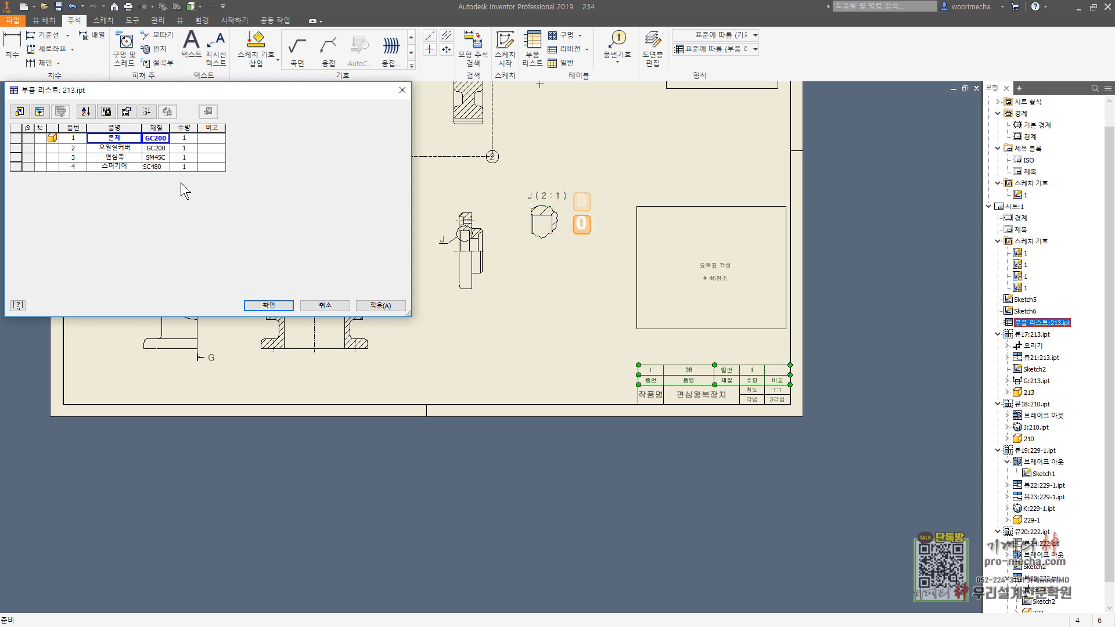
pyautogui.click(273, 305)
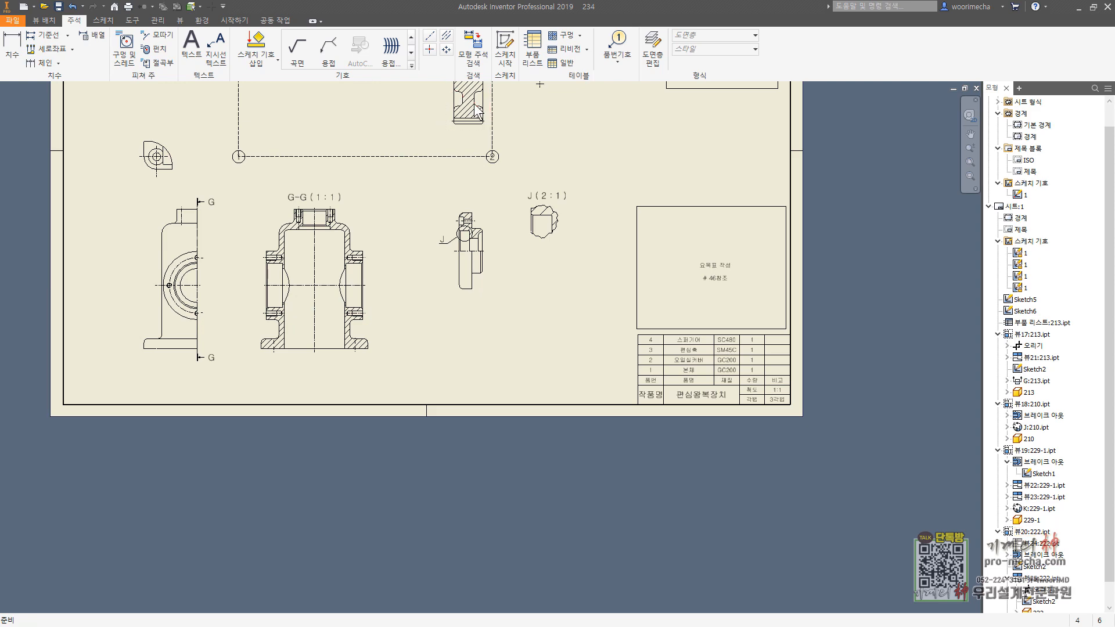
pyautogui.moveTo(475, 158)
pyautogui.mouseDown(button='middle')
pyautogui.moveTo(509, 364)
pyautogui.moveTo(551, 357)
pyautogui.mouseUp(button='middle')
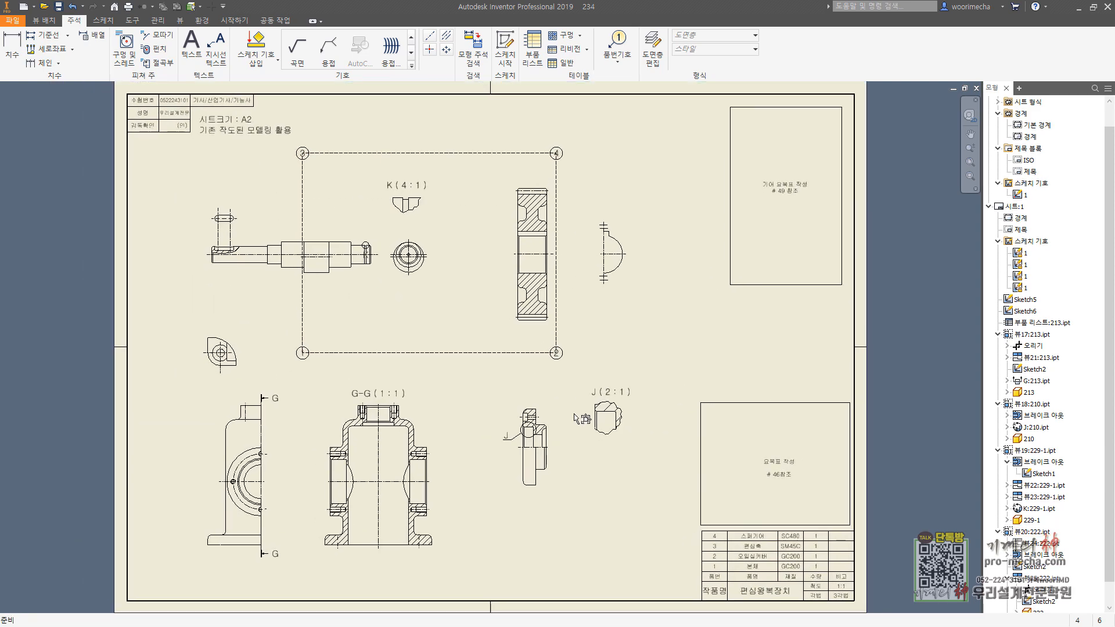
pyautogui.click(842, 549)
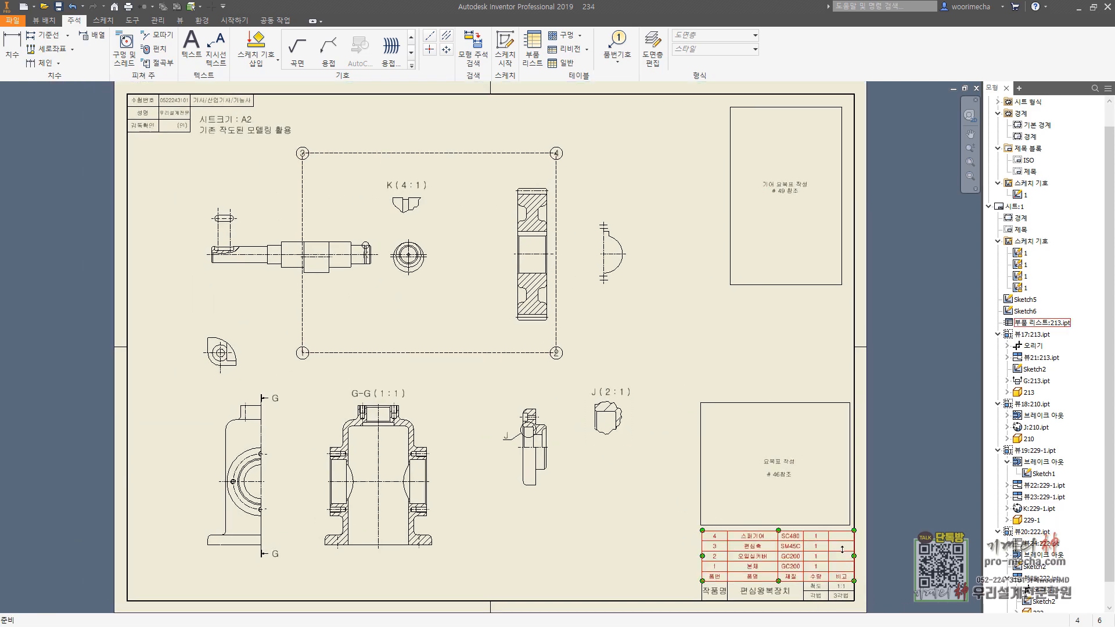
pyautogui.press('Escape')
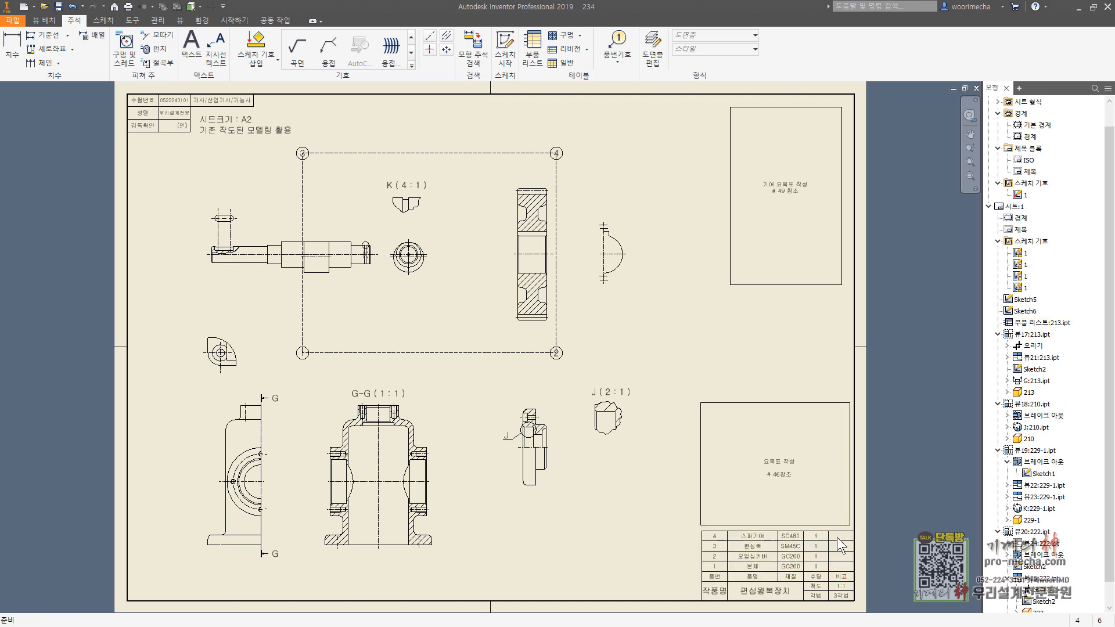
pyautogui.click(841, 539)
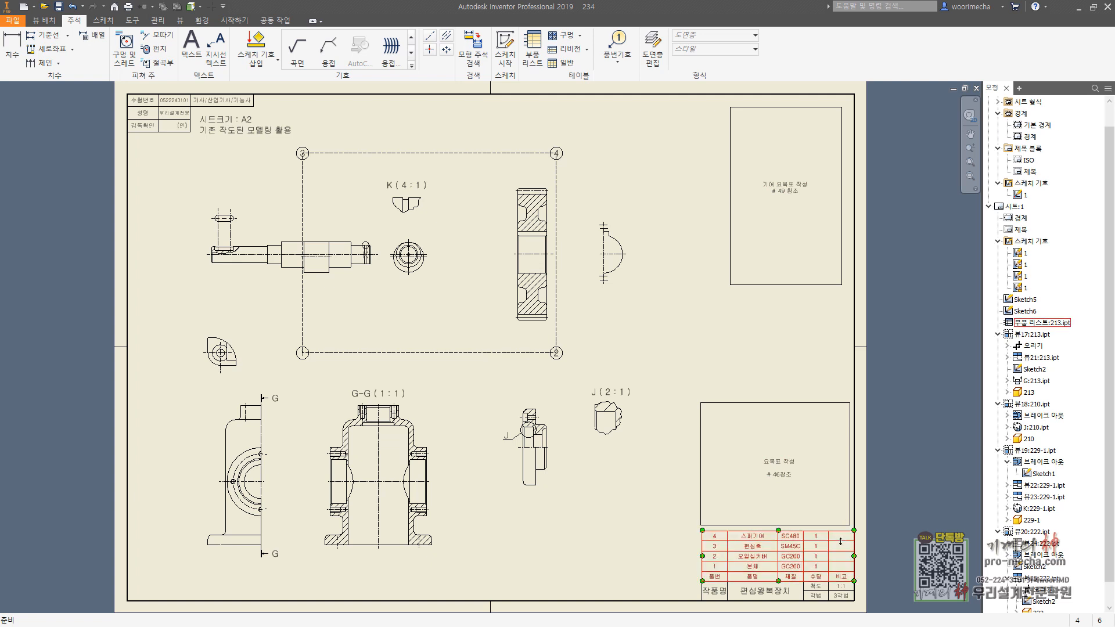
pyautogui.press('Escape')
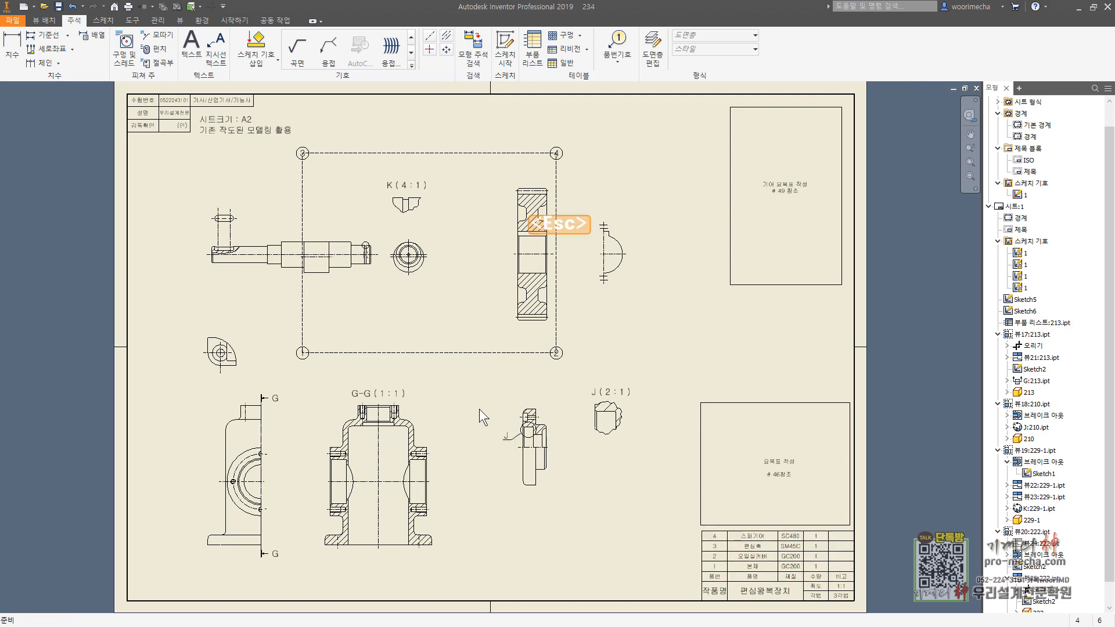
# Open the main body part 213 from section view G-G and display its physical iProperties.
pyautogui.click(423, 405)
pyautogui.rightClick(421, 405)
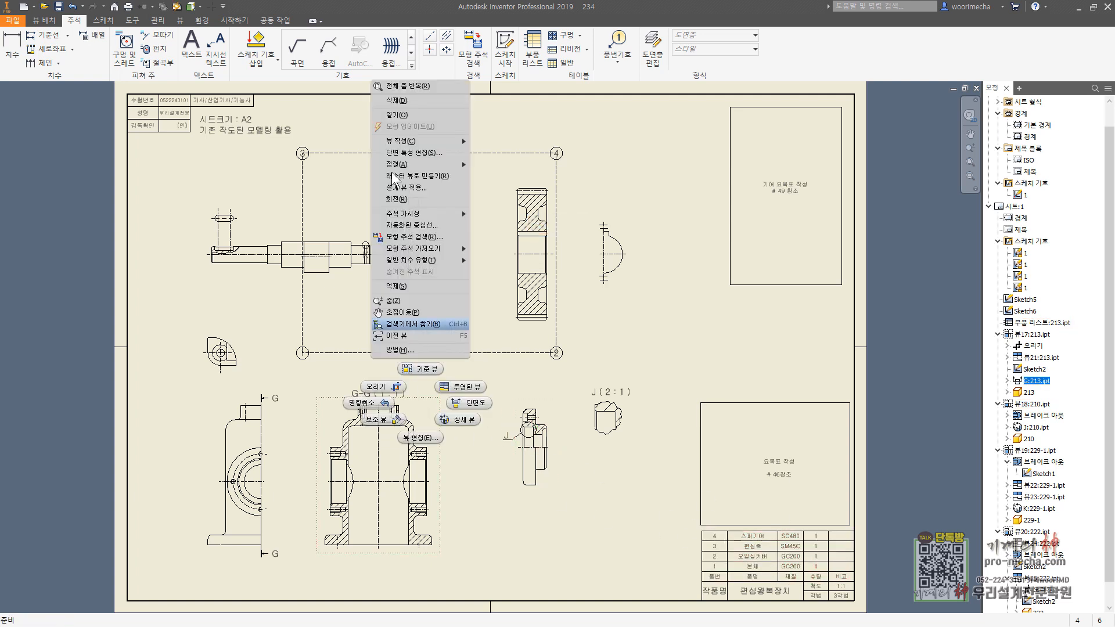
pyautogui.click(397, 114)
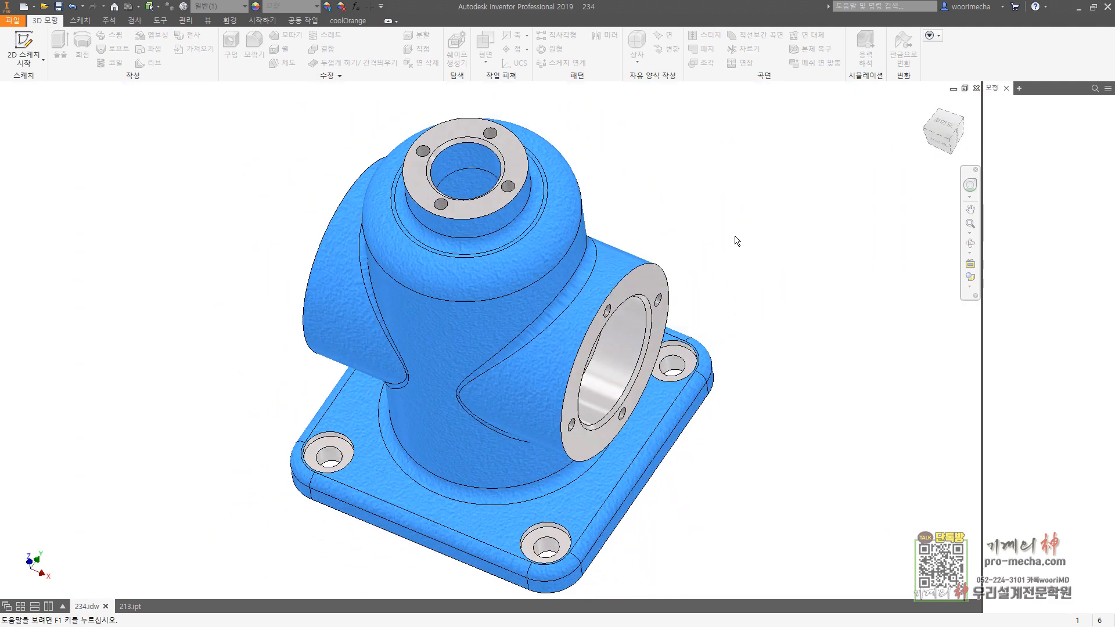
pyautogui.rightClick(999, 104)
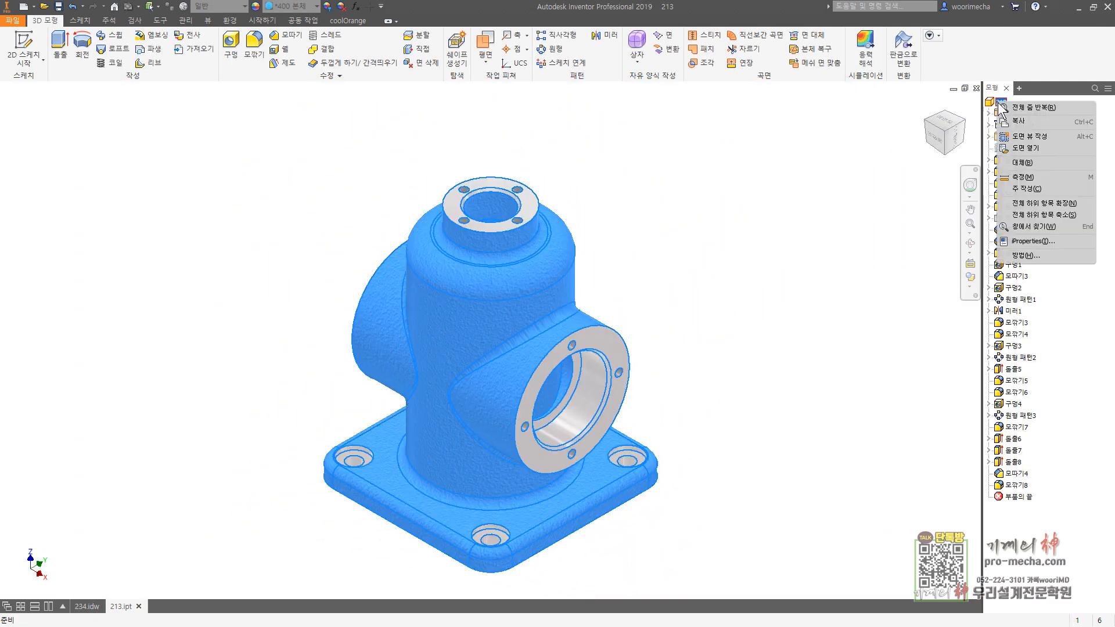
pyautogui.click(1020, 246)
pyautogui.click(828, 133)
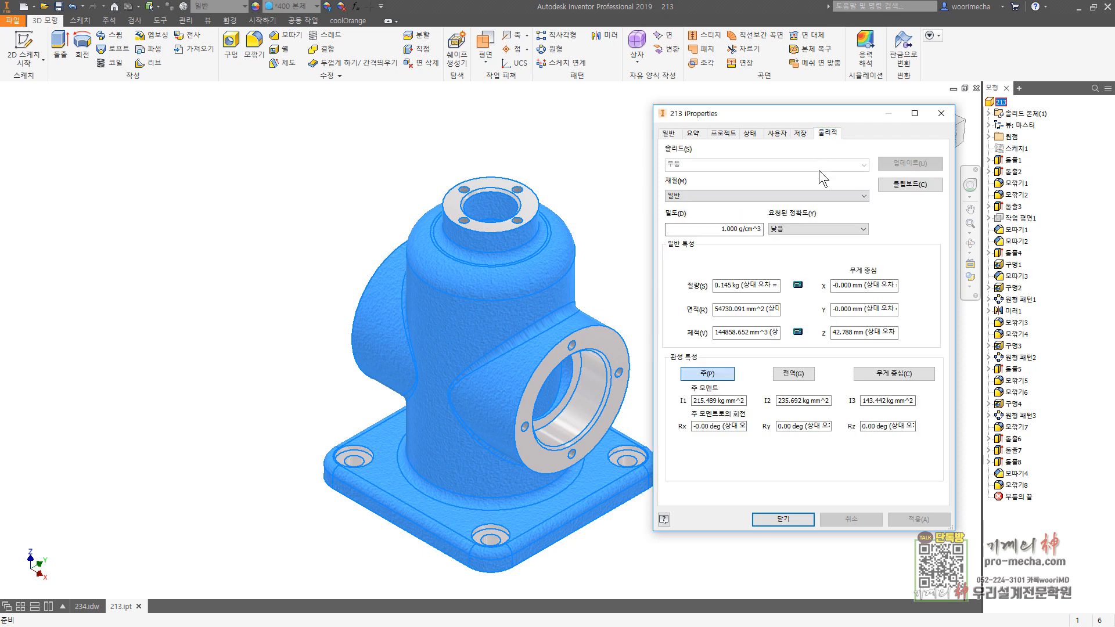
# Set the requested accuracy to 매우 높음 and copy the main body's volume value.
pyautogui.click(789, 228)
pyautogui.click(790, 260)
pyautogui.doubleClick(749, 333)
pyautogui.hotkey('ctrl', 'c')
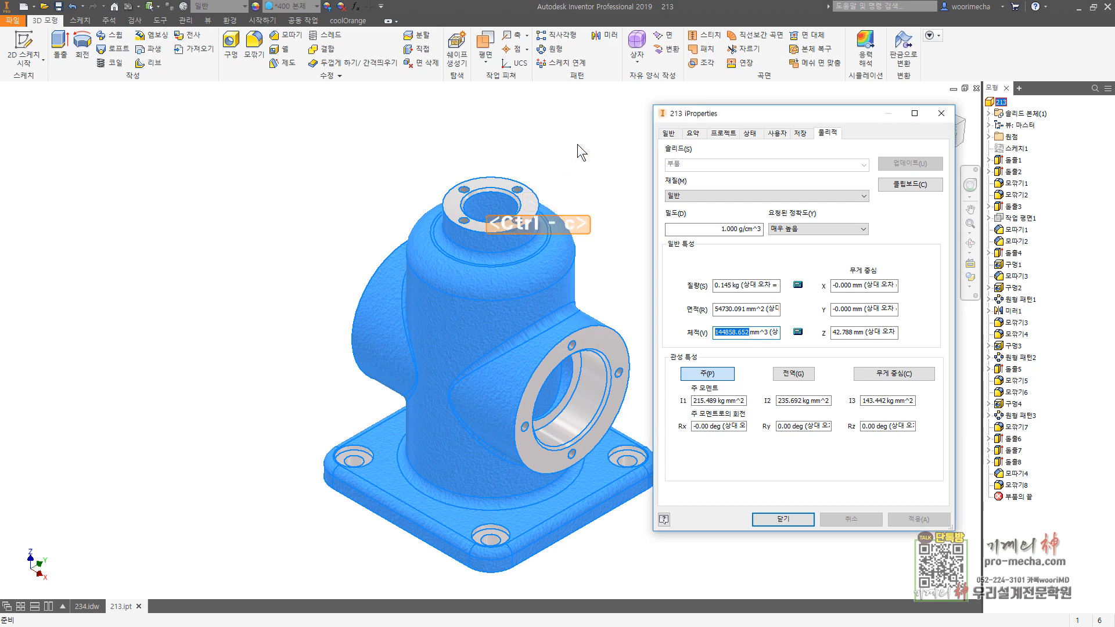
# In the Windows calculator, compute the body's mass as the copied volume times 7.8 divided by 1000.
pyautogui.press('XF86Calculator')
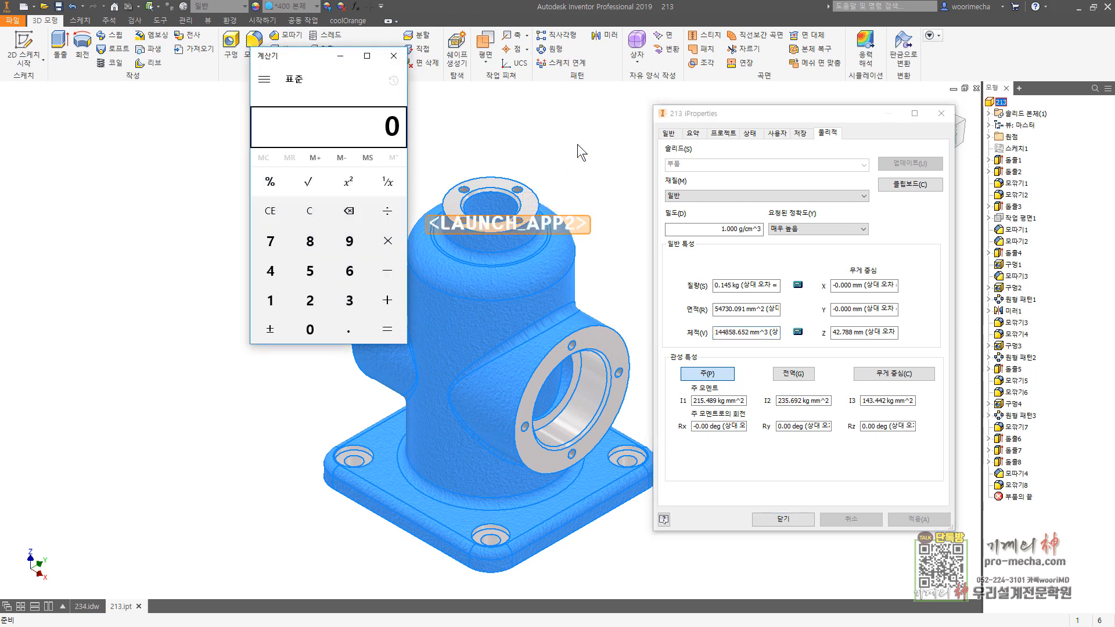
pyautogui.hotkey('ctrl', 'v')
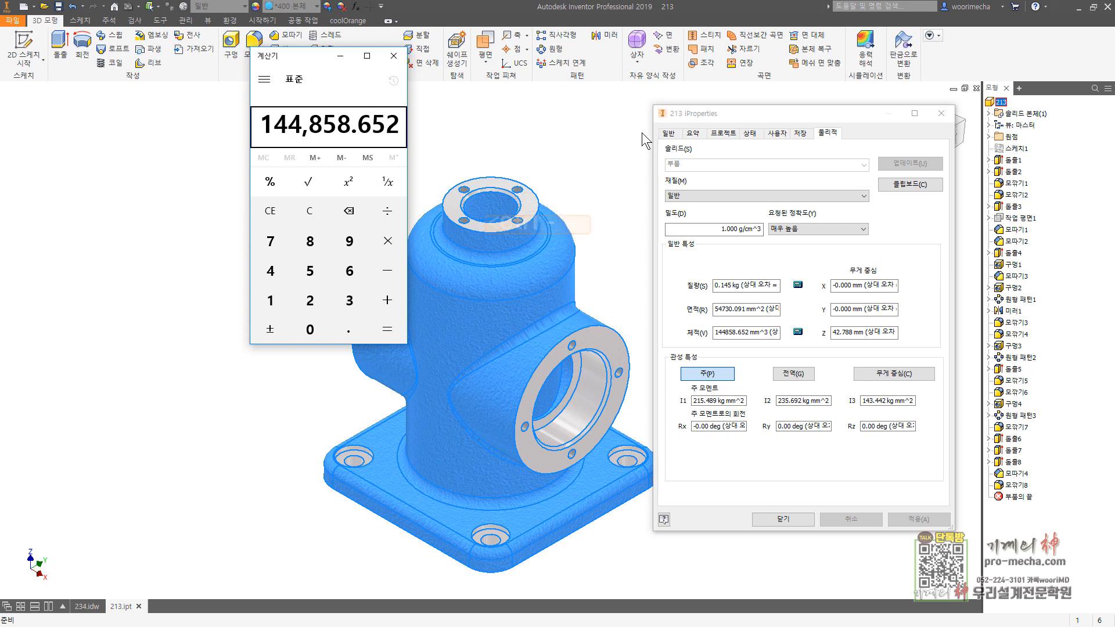
pyautogui.press('*')
pyautogui.write('7')
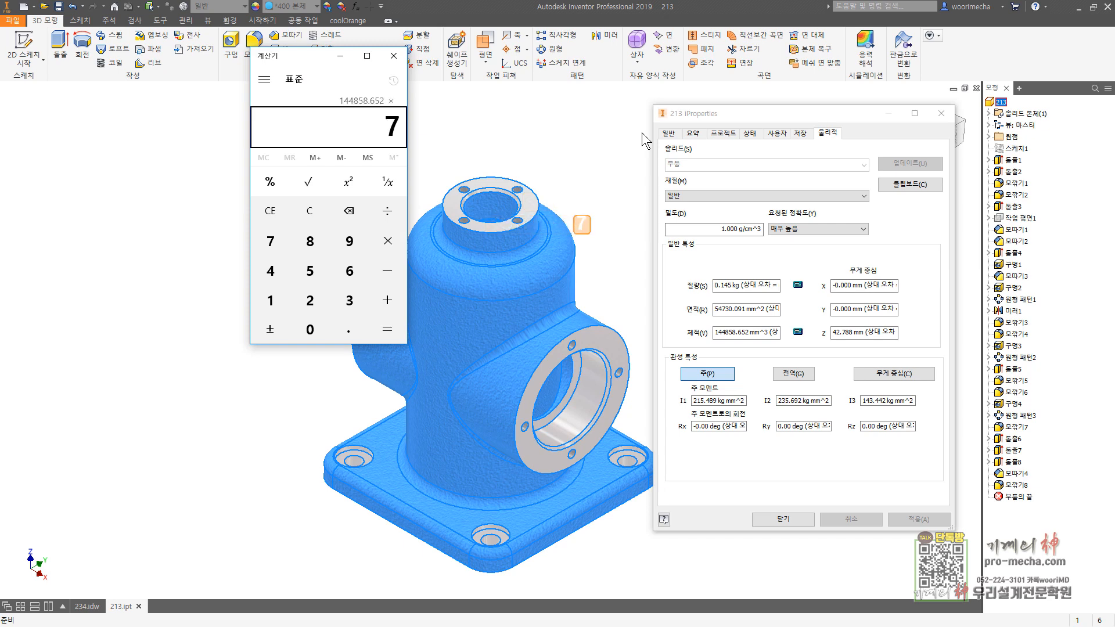
pyautogui.write('.8')
pyautogui.press('/')
pyautogui.write('1000')
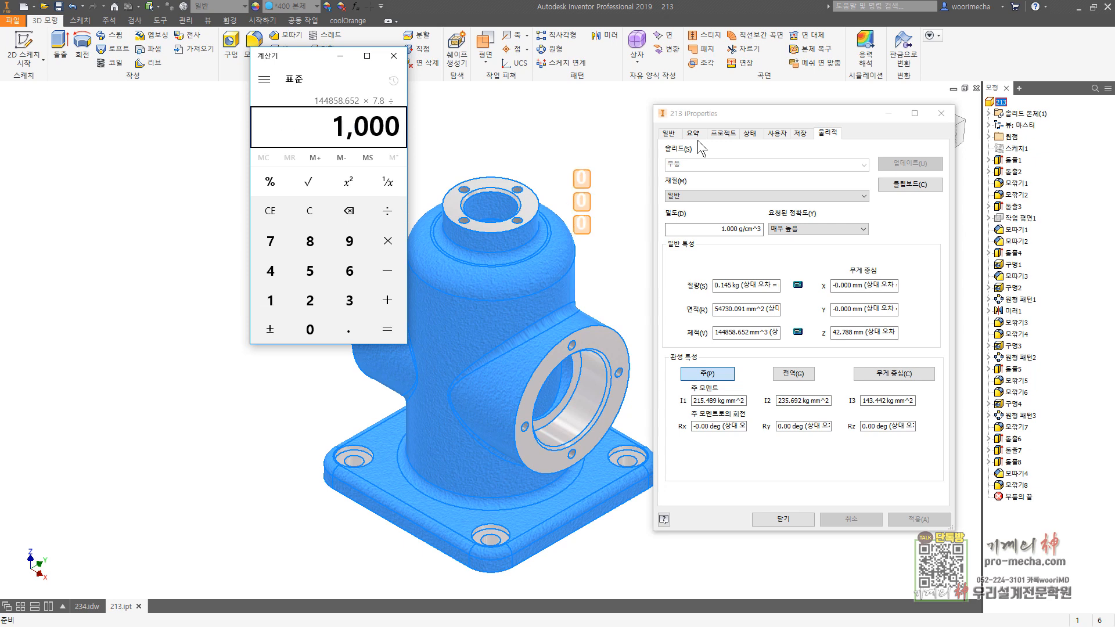
pyautogui.press('Return')
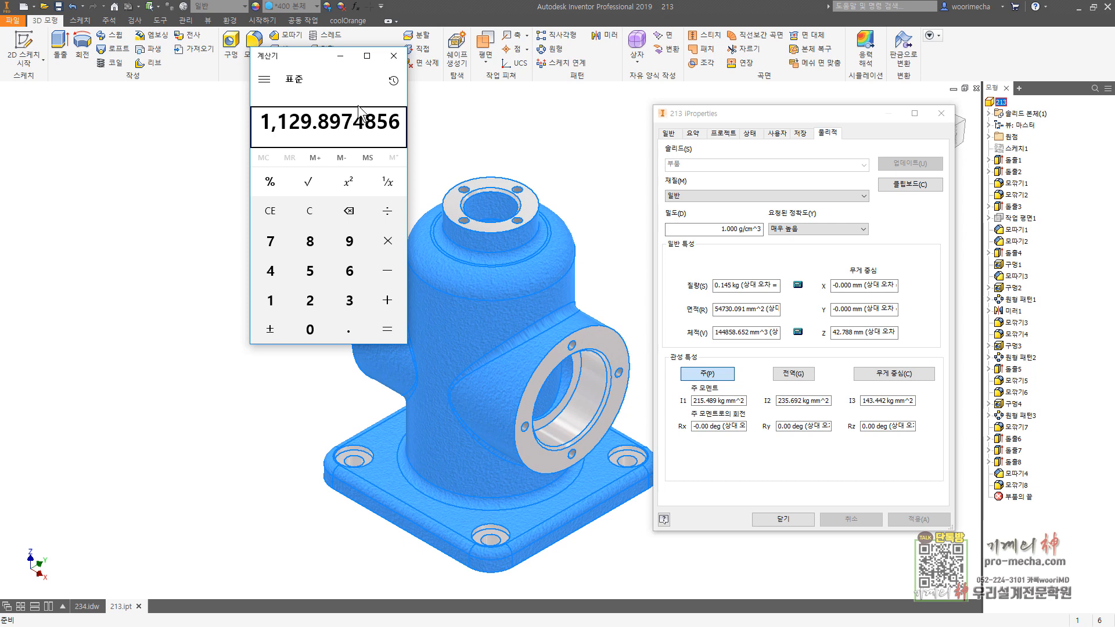
# Close the calculator and the part's iProperties, and return to the 234 drawing.
pyautogui.click(394, 55)
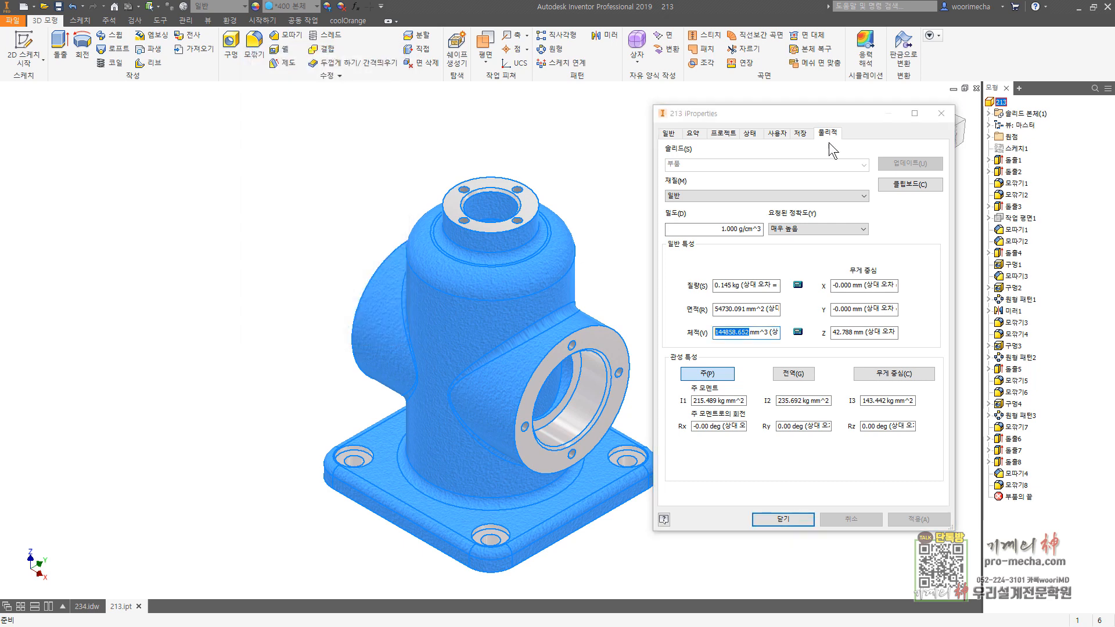
pyautogui.click(942, 113)
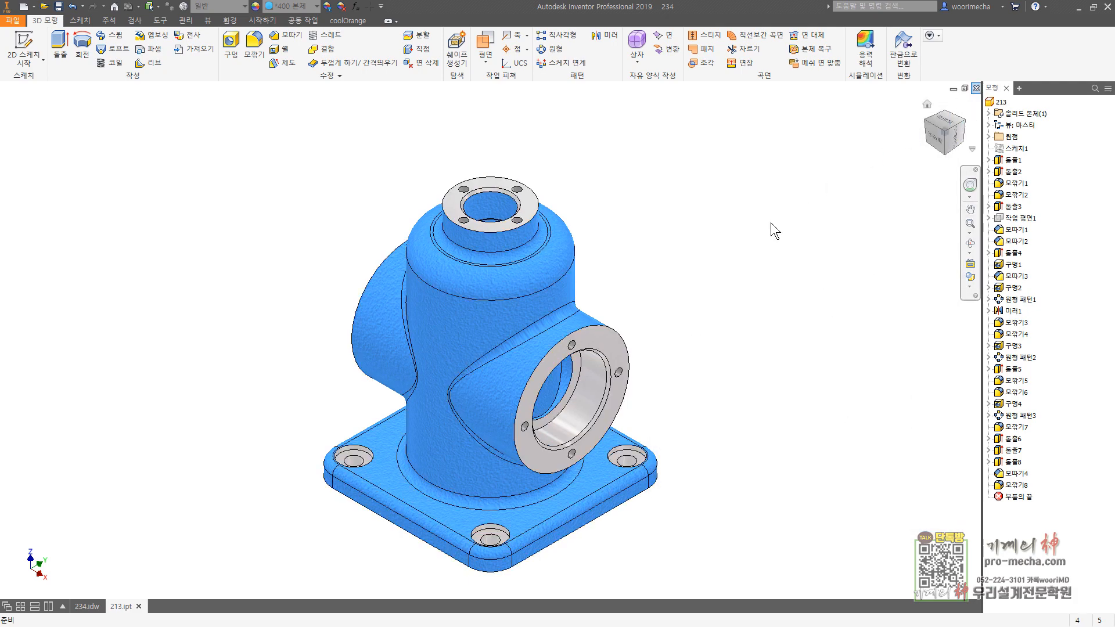
pyautogui.hotkey('ctrl', 'Tab')
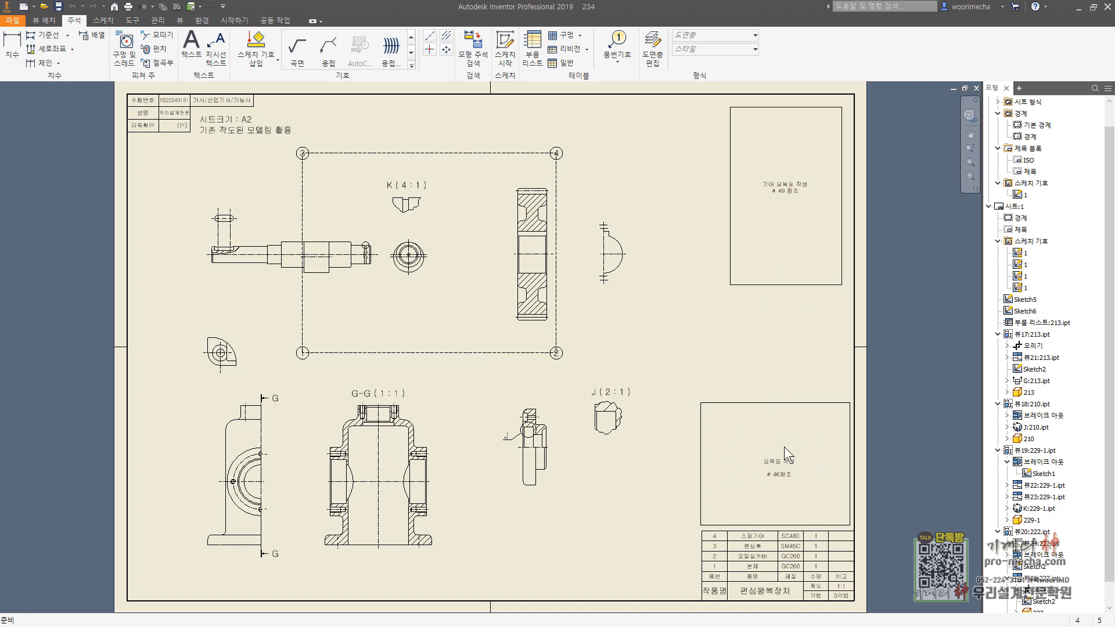
# Replace the heading 요목표 작성 with 주서 in the text box above the parts list and finish the sketch.
pyautogui.doubleClick(776, 460)
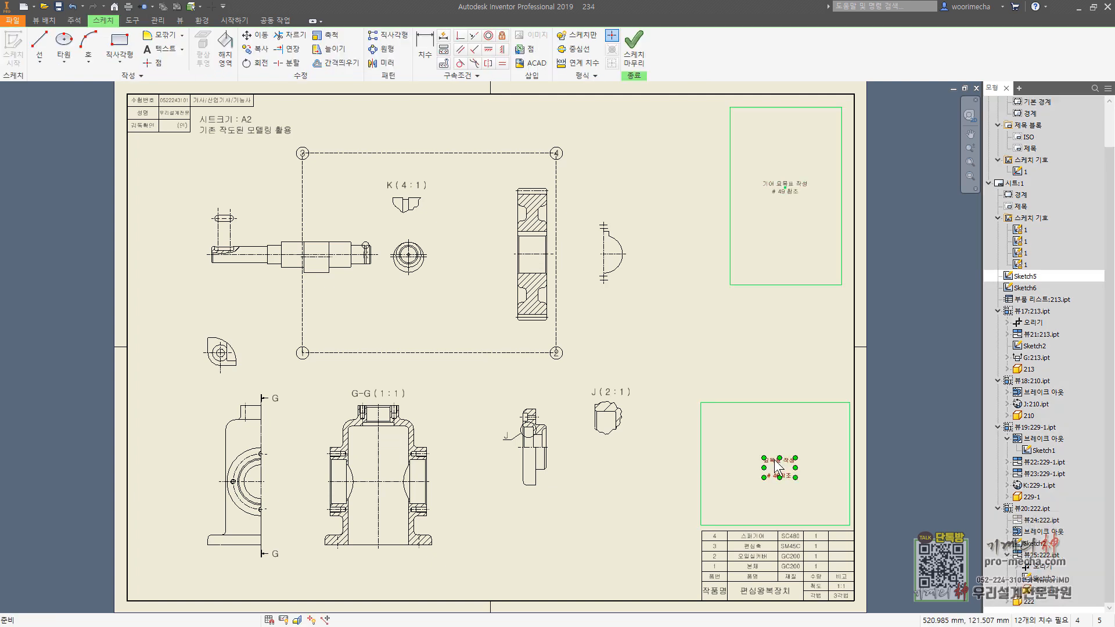
pyautogui.doubleClick(777, 466)
pyautogui.moveTo(789, 352); pyautogui.dragTo(849, 352)
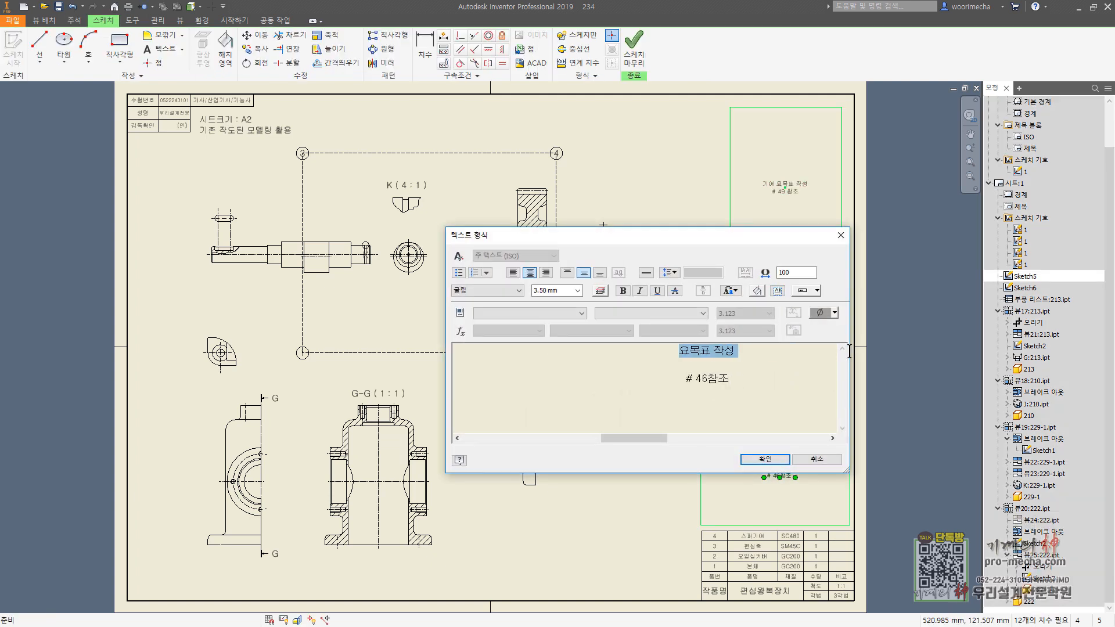
pyautogui.write('주서')
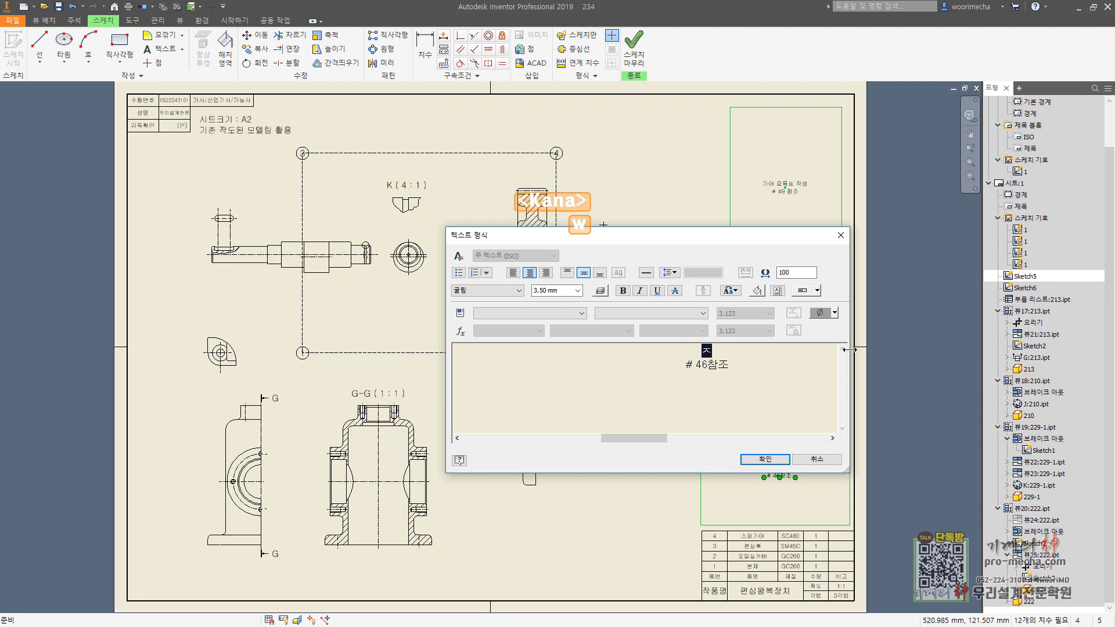
pyautogui.press('Return')
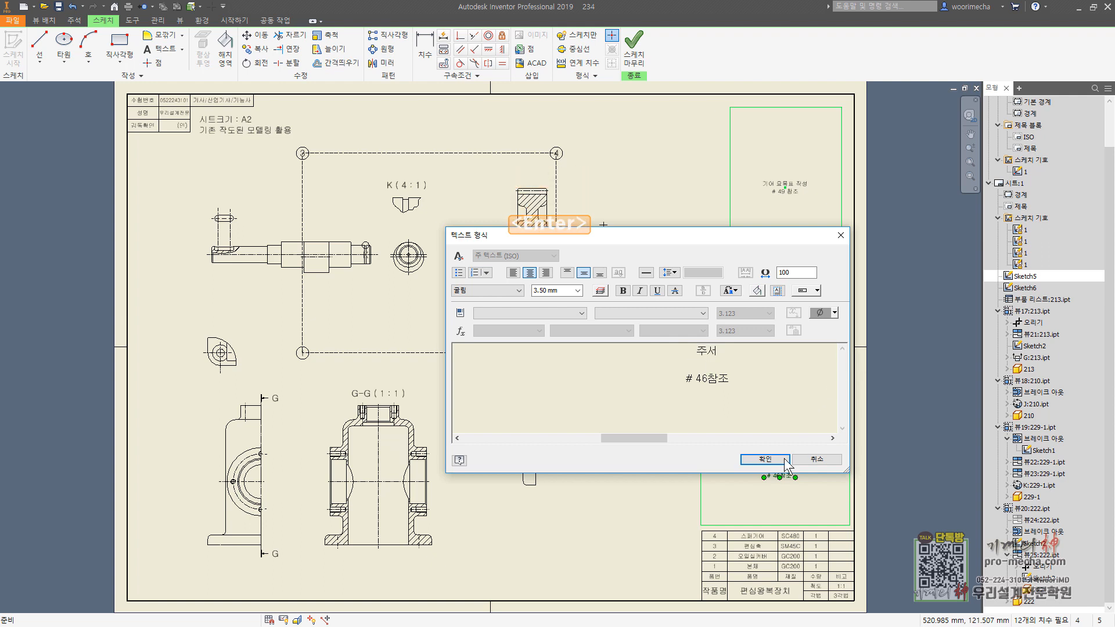
pyautogui.click(765, 459)
pyautogui.click(633, 53)
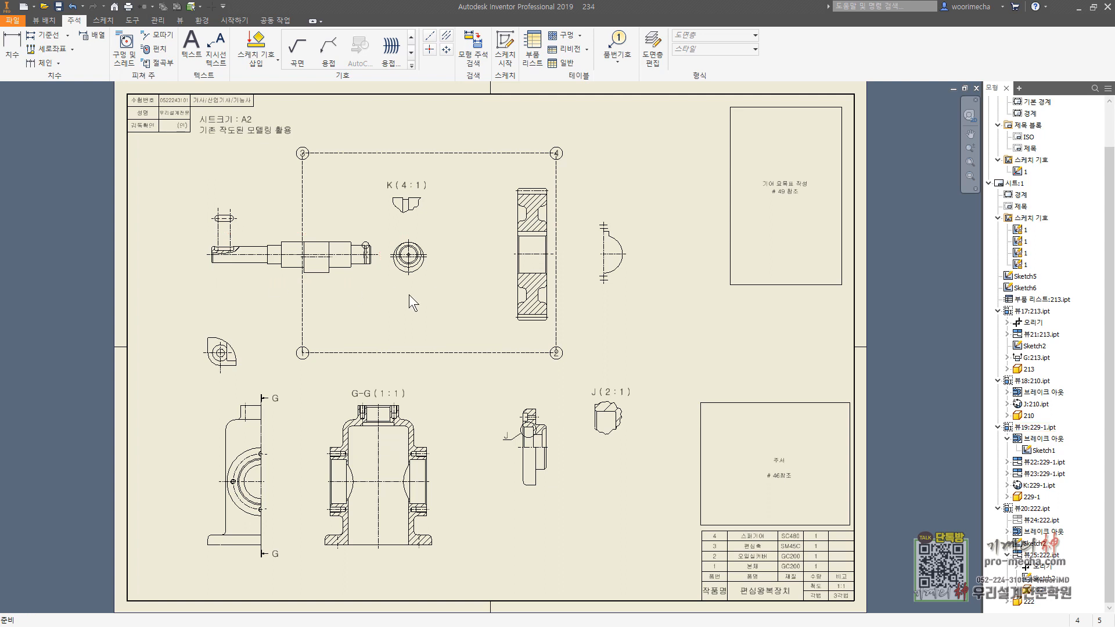
# Move the oil seal cover's section view and detail view J slightly downward on the sheet.
pyautogui.moveTo(486, 361); pyautogui.dragTo(531, 344, button='middle')
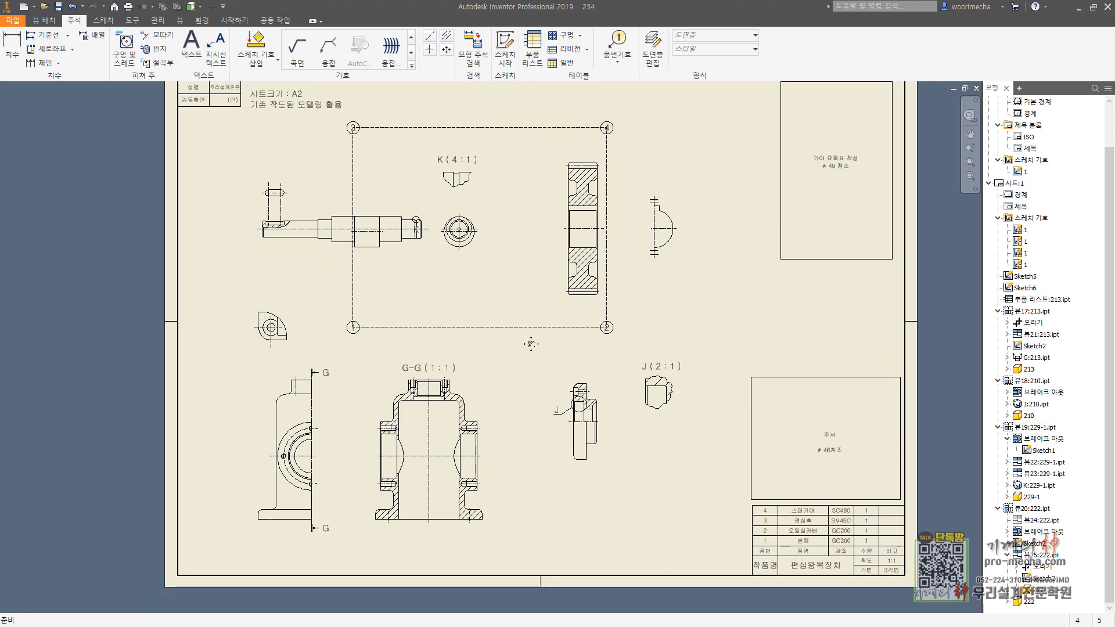
pyautogui.moveTo(531, 344); pyautogui.dragTo(515, 375, button='middle')
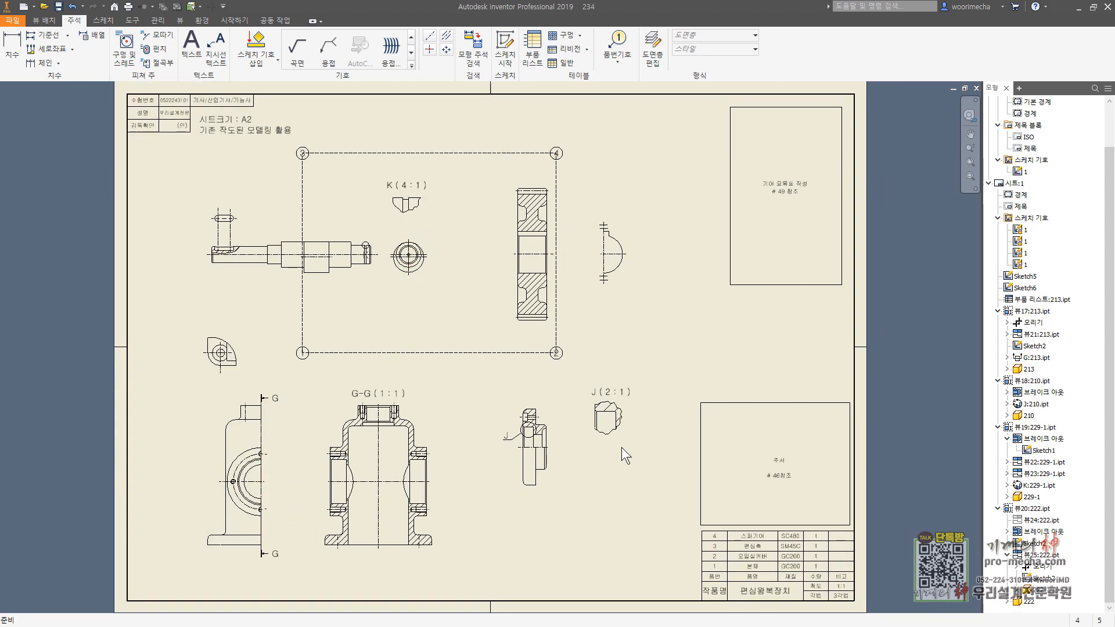
pyautogui.moveTo(547, 491); pyautogui.dragTo(547, 503)
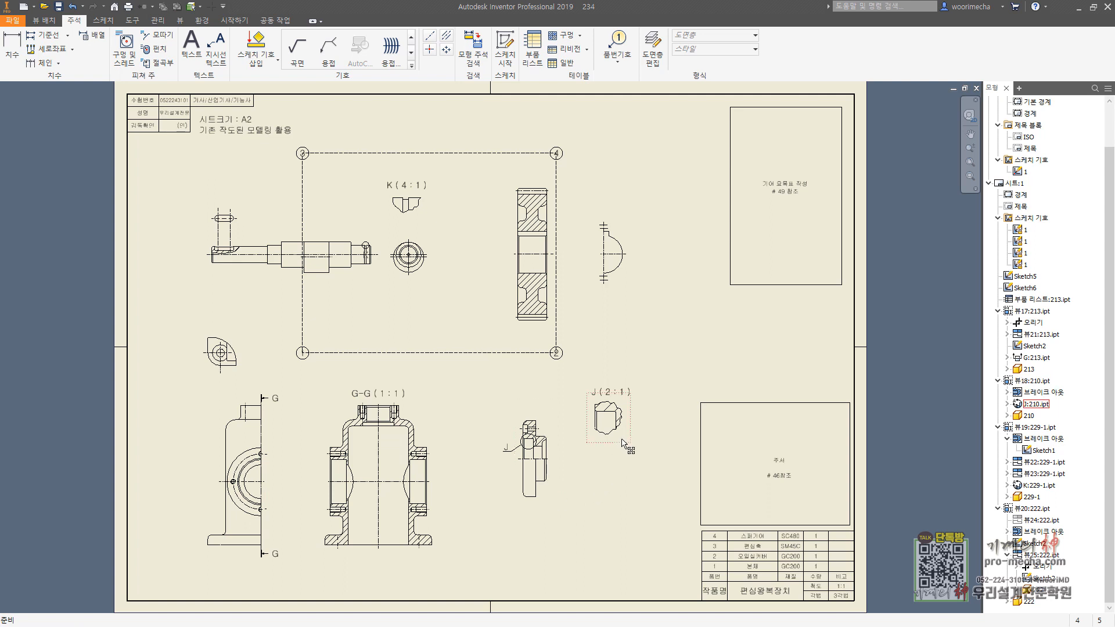
pyautogui.moveTo(625, 444); pyautogui.dragTo(623, 456)
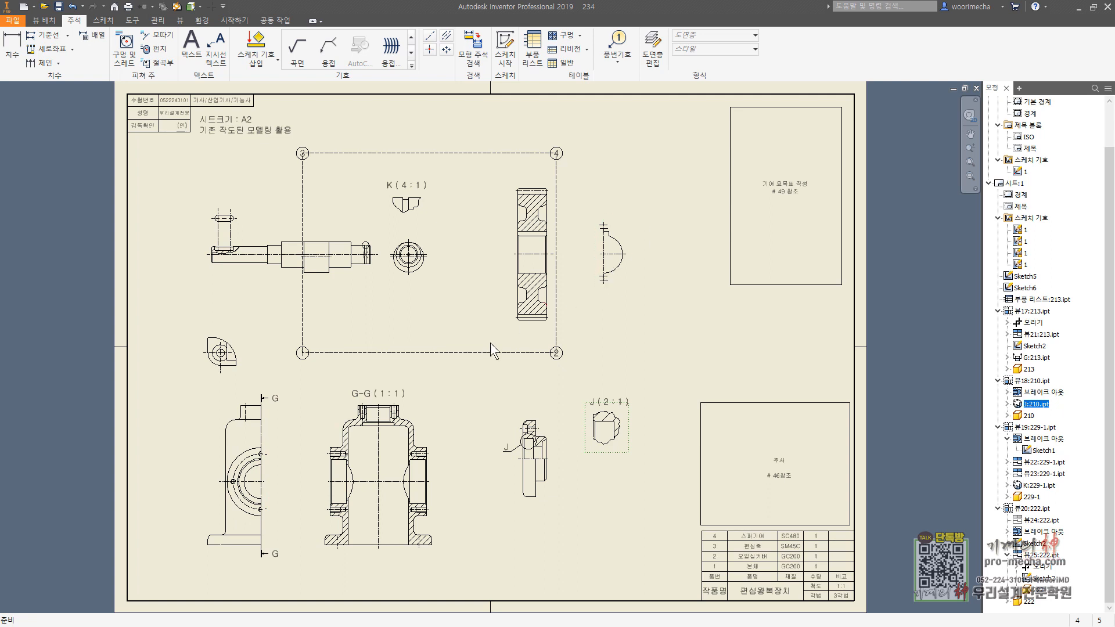
# Move the detail label K off the eccentric shaft to the upper right of its detail circle.
pyautogui.scroll(3, 371, 260)
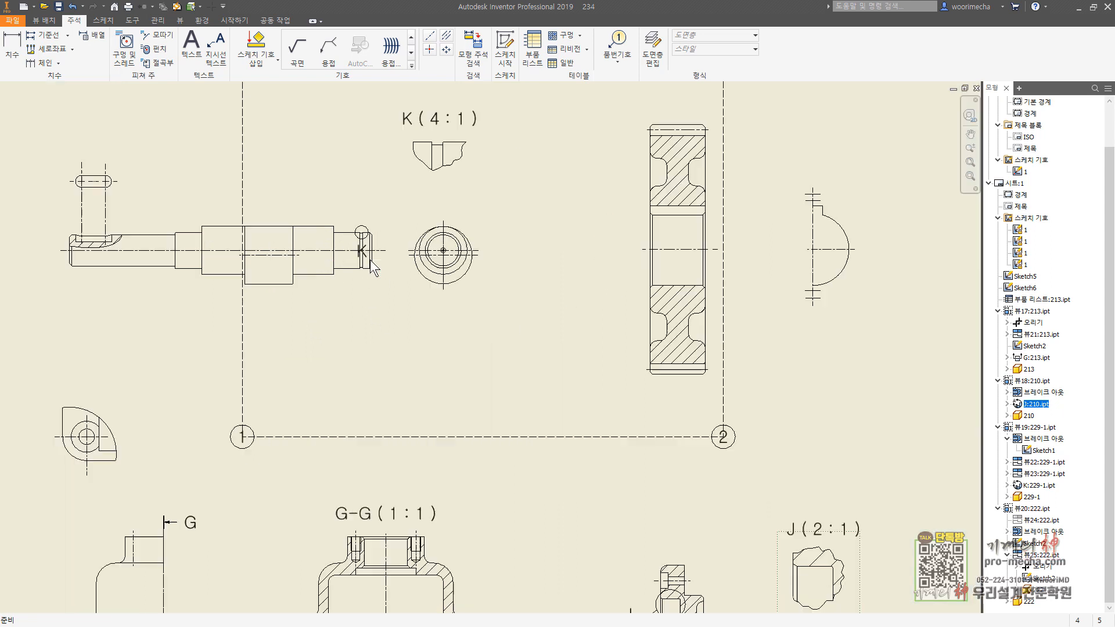
pyautogui.moveTo(364, 259); pyautogui.dragTo(384, 233)
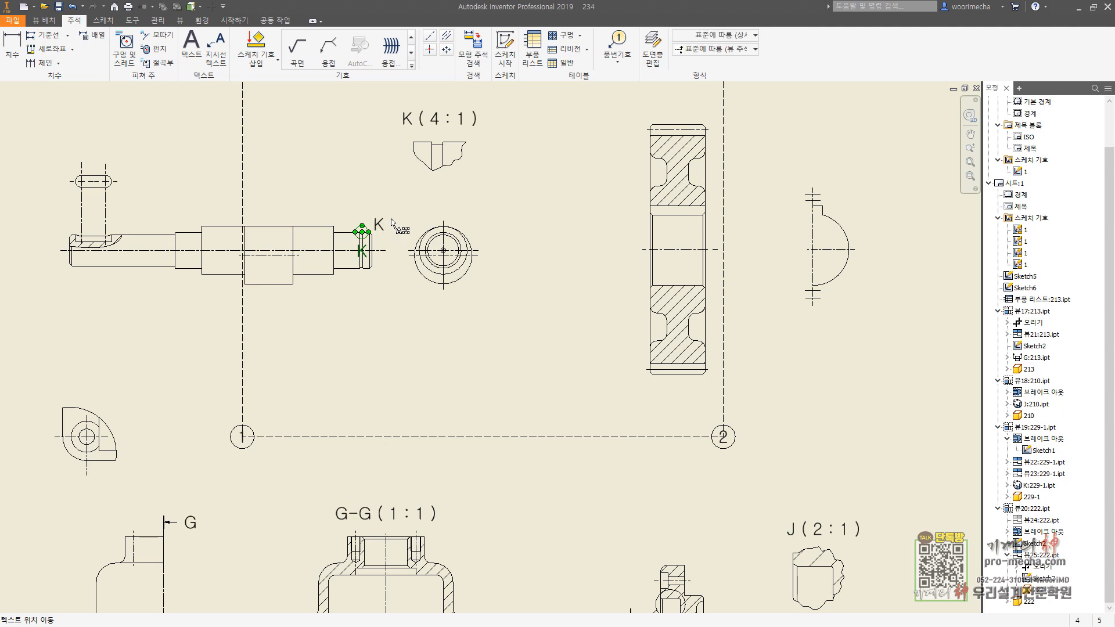
pyautogui.scroll(-3, 400, 363)
pyautogui.scroll(-2, 401, 364)
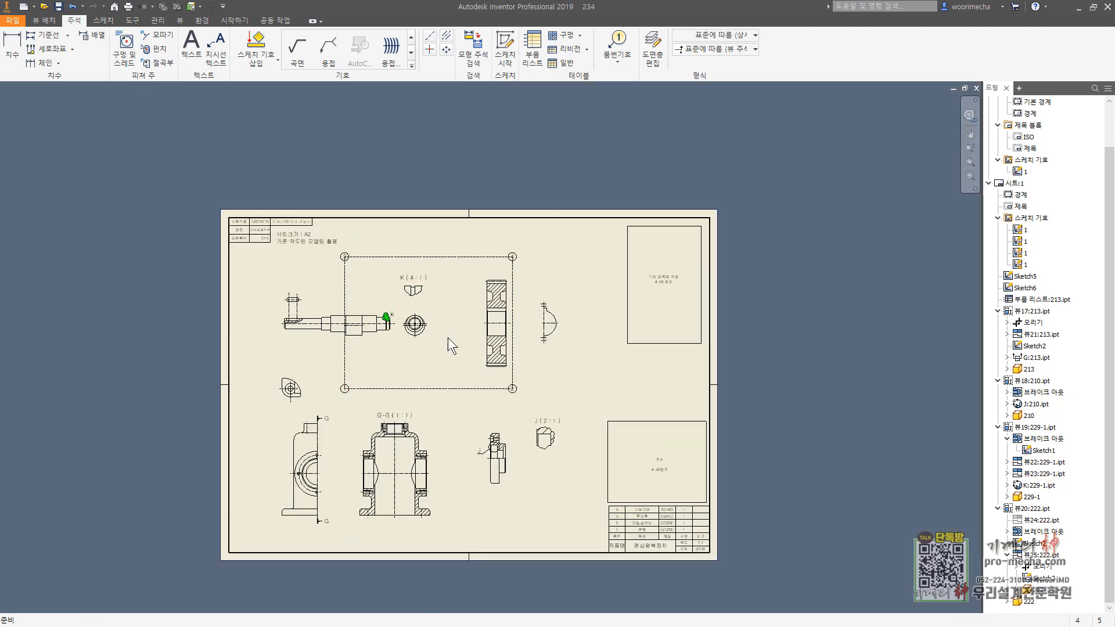
pyautogui.scroll(-1, 578, 356)
pyautogui.press('Home')
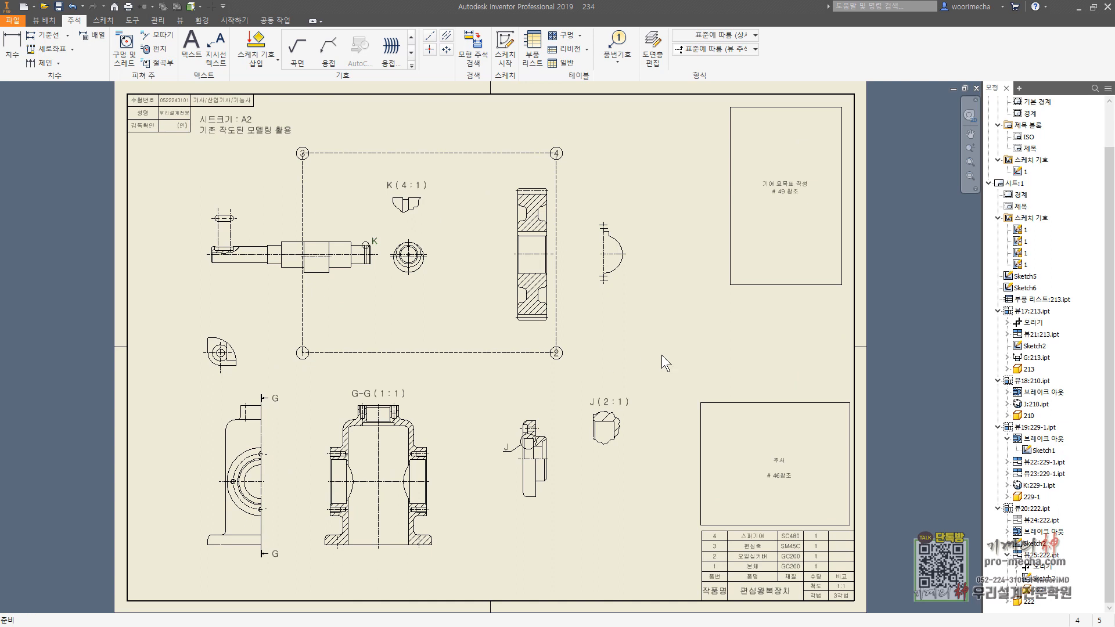
pyautogui.press('Escape')
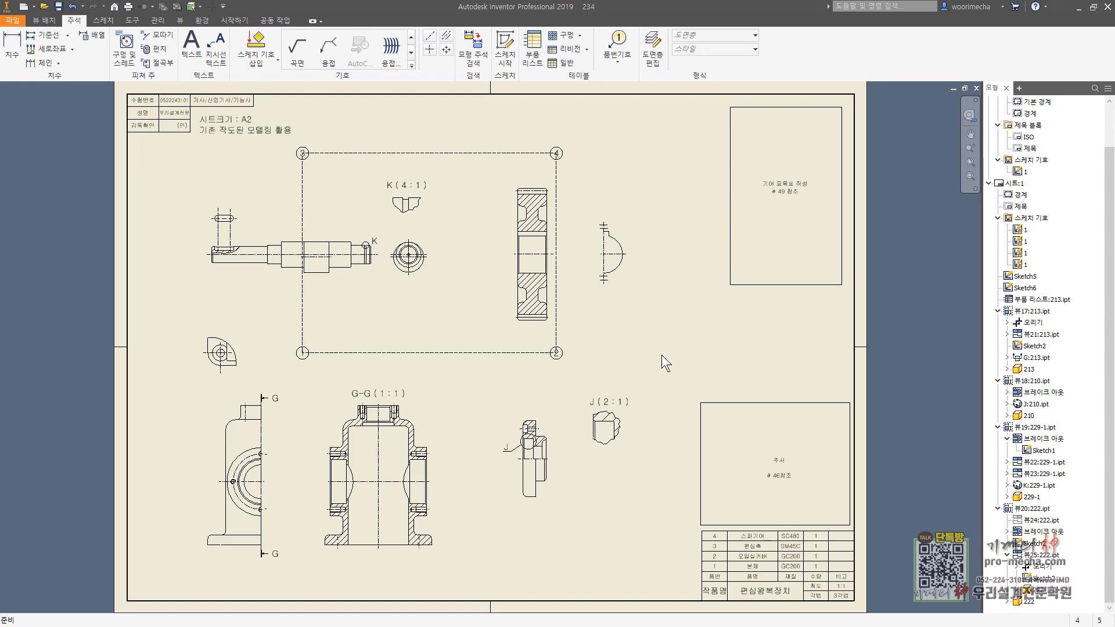